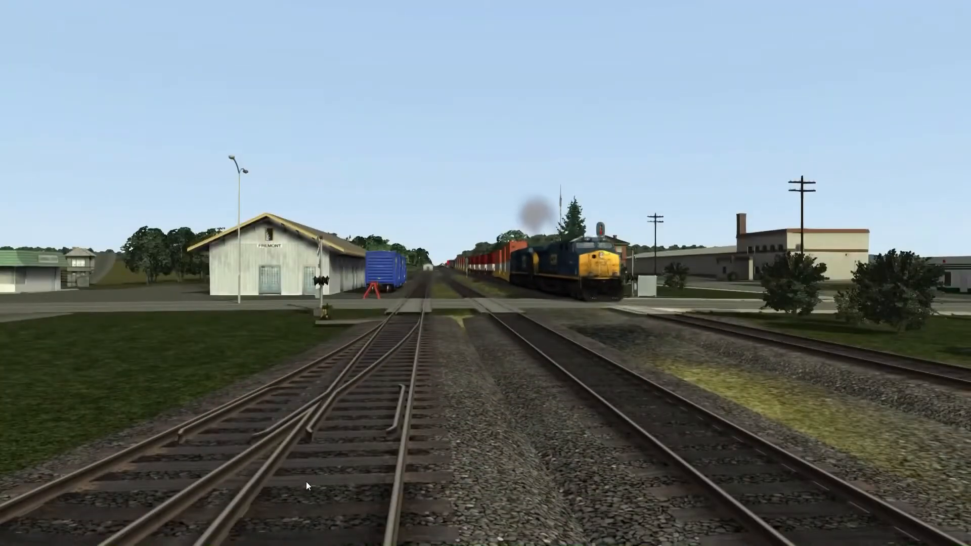
pyautogui.moveTo(306, 482); pyautogui.dragTo(718, 482, button='right')
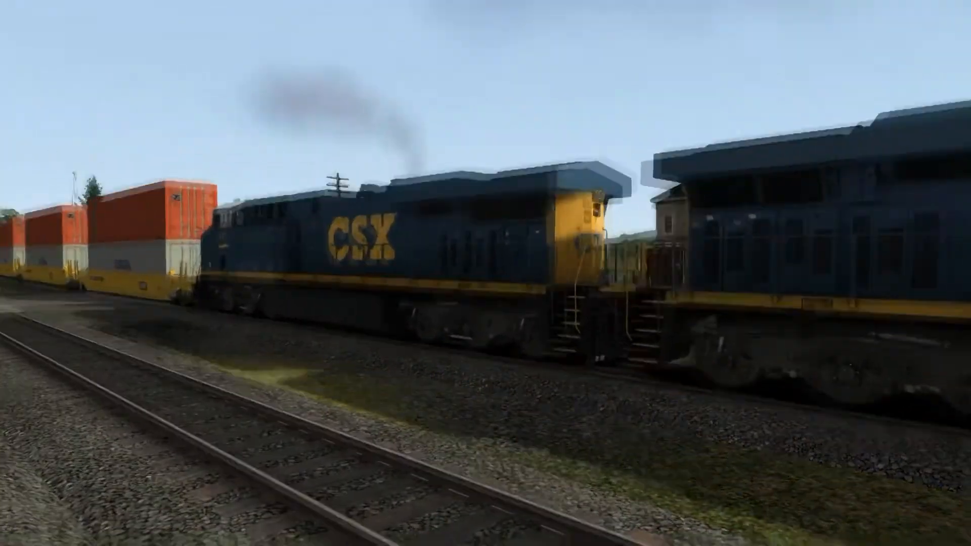
pyautogui.moveTo(308, 481); pyautogui.dragTo(954, 453, button='right')
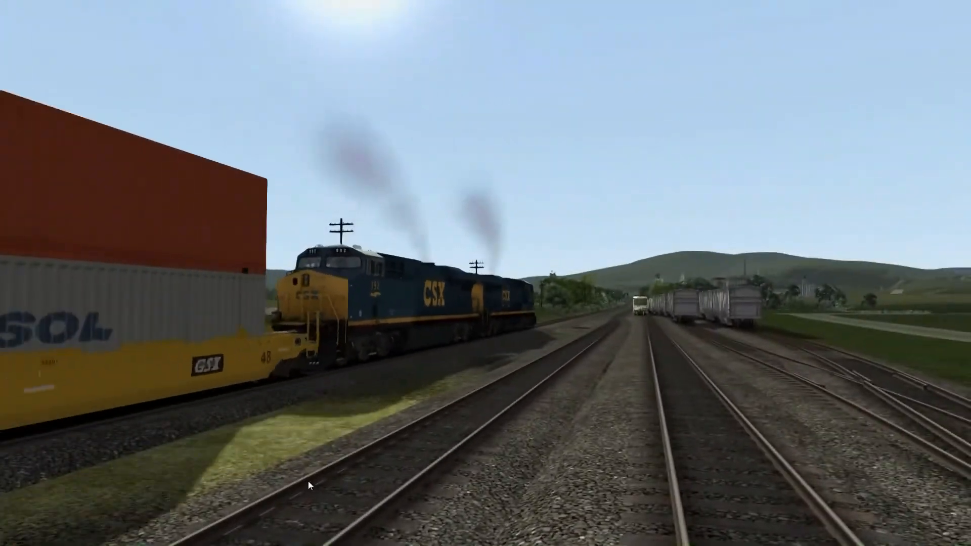
pyautogui.press('Left')
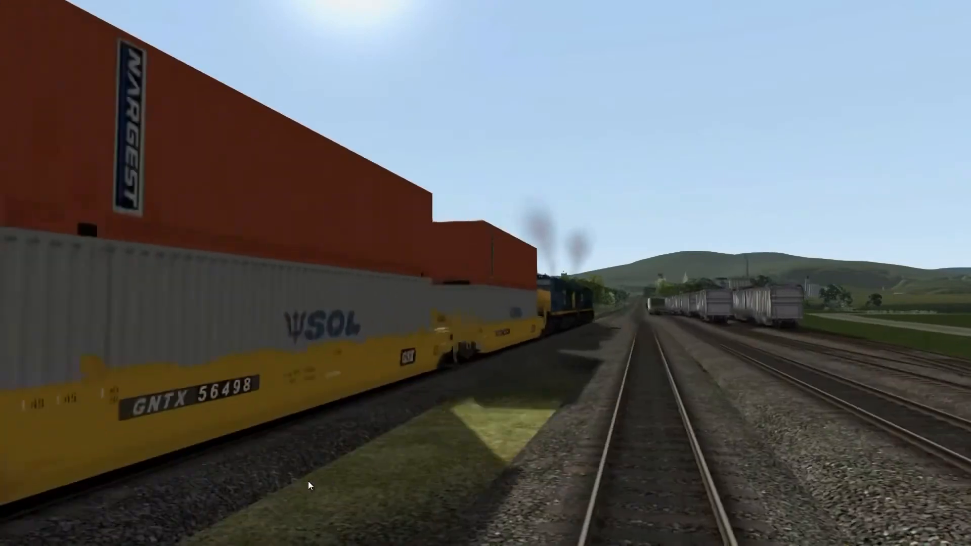
pyautogui.scroll(3, 308, 480)
pyautogui.moveTo(308, 481)
pyautogui.mouseDown(button='right')
pyautogui.moveTo(296, 493)
pyautogui.moveTo(312, 488)
pyautogui.mouseUp(button='right')
pyautogui.scroll(2, 312, 488)
pyautogui.scroll(3, 312, 488)
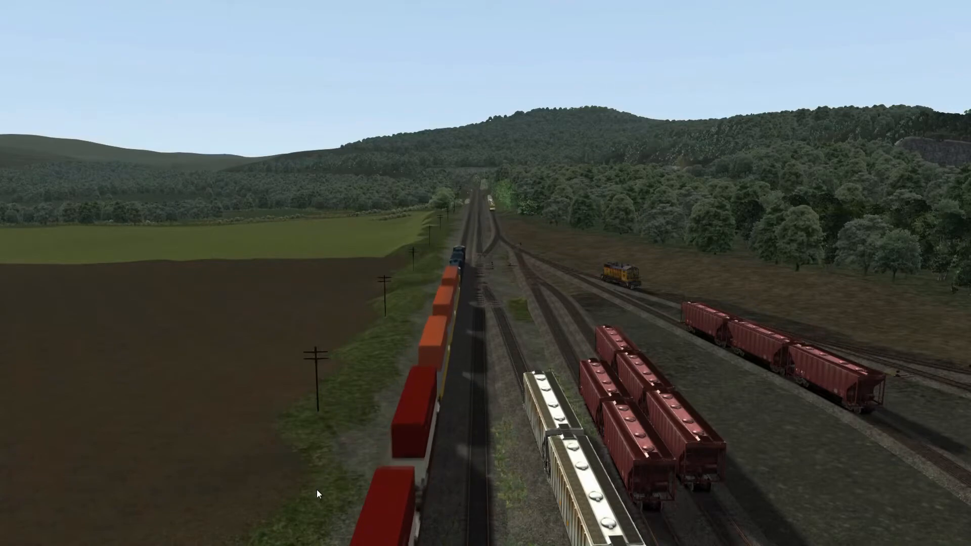
pyautogui.moveTo(317, 490); pyautogui.dragTo(223, 492, button='right')
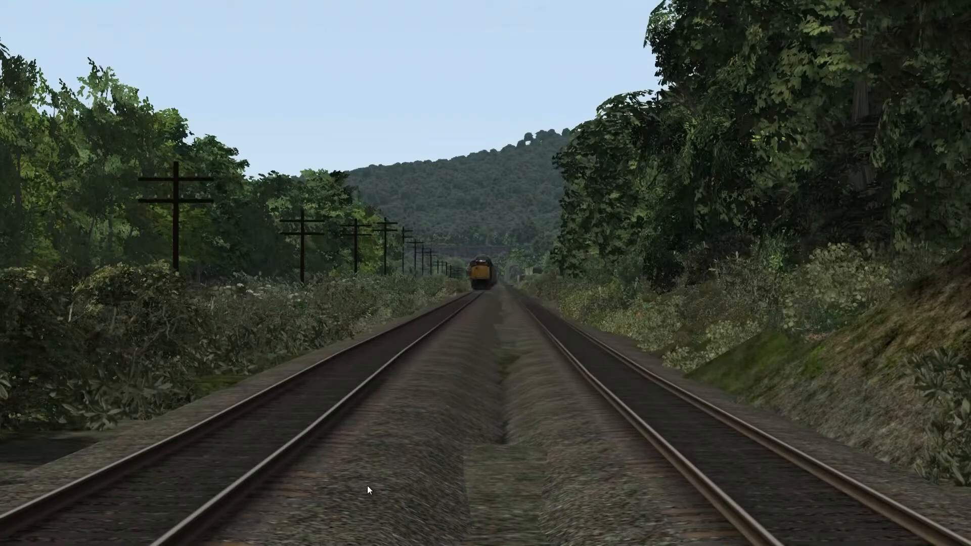
# Leave the full-screen video, switch to NCSTL_Branches.pdf in Adobe Reader and page past the title and symbols to the Cowan profile on page 144
pyautogui.press('Escape')
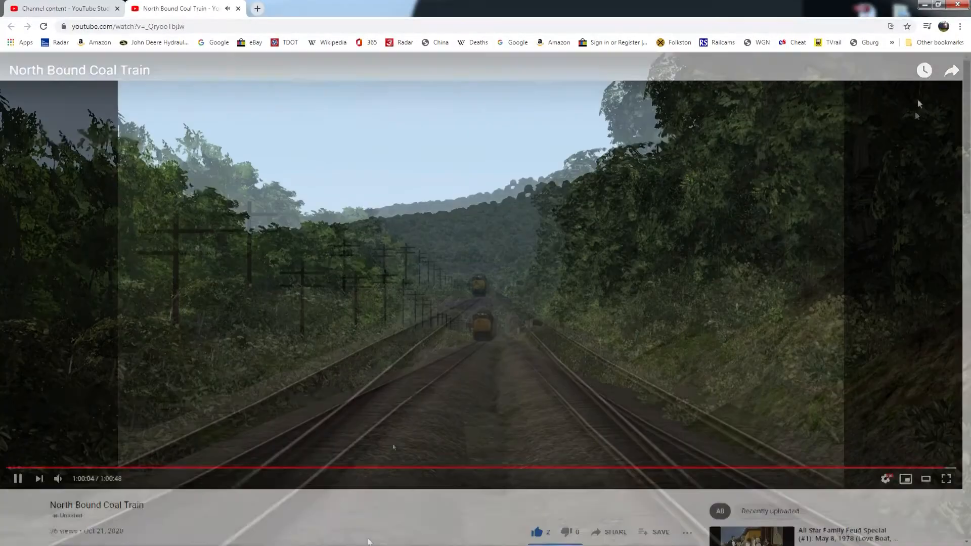
pyautogui.click(925, 5)
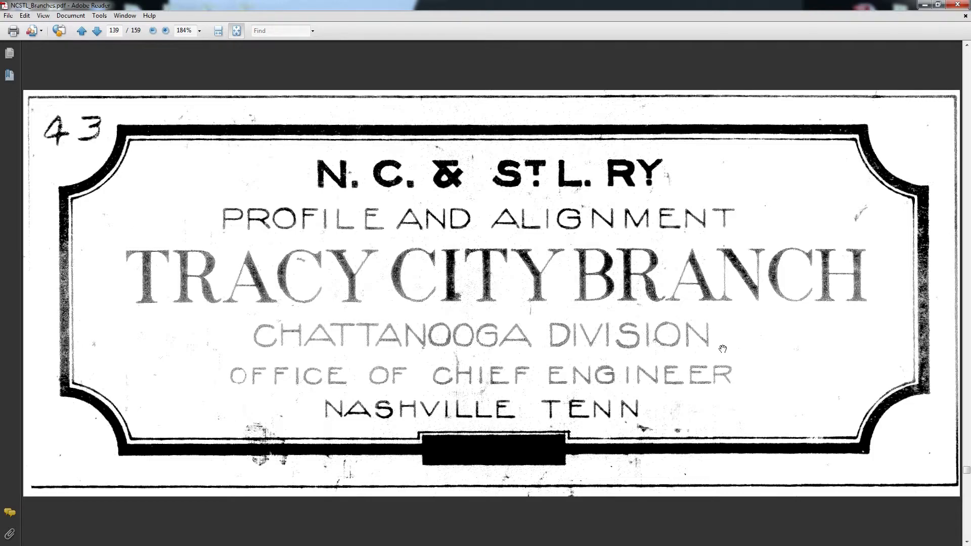
pyautogui.scroll(-9, 723, 349)
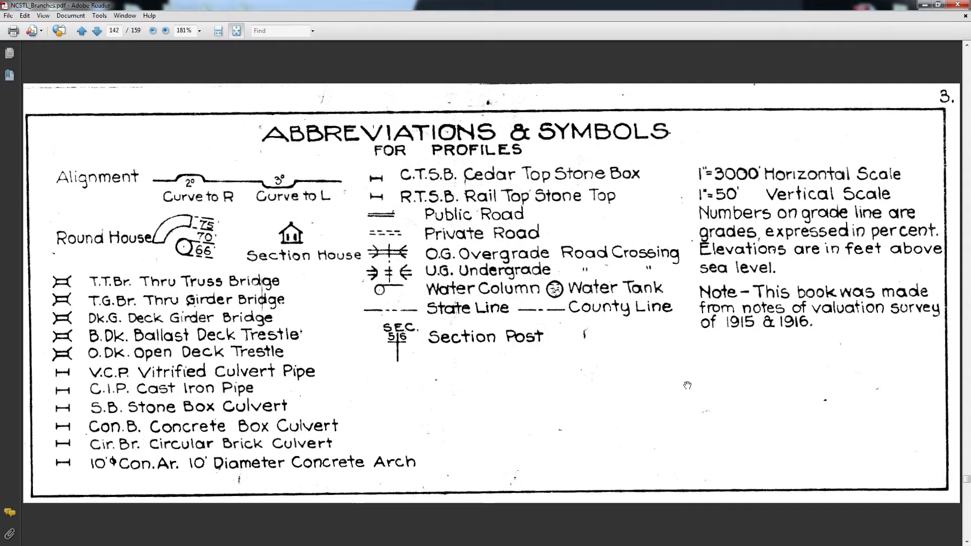
pyautogui.scroll(-4, 687, 386)
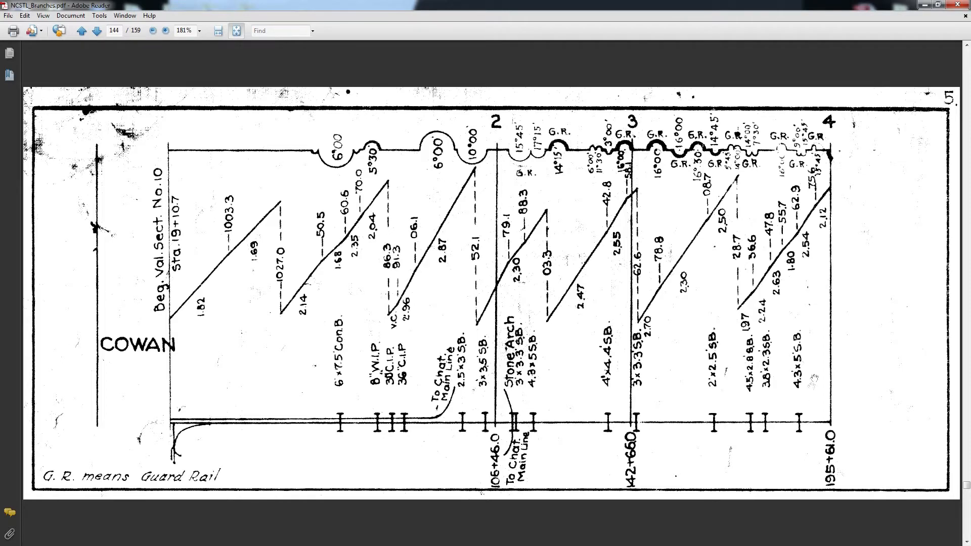
# Page through the Tracy City Branch profiles from St. Marys to Coalmont, pages 145 to 150
pyautogui.scroll(-2, 869, 318)
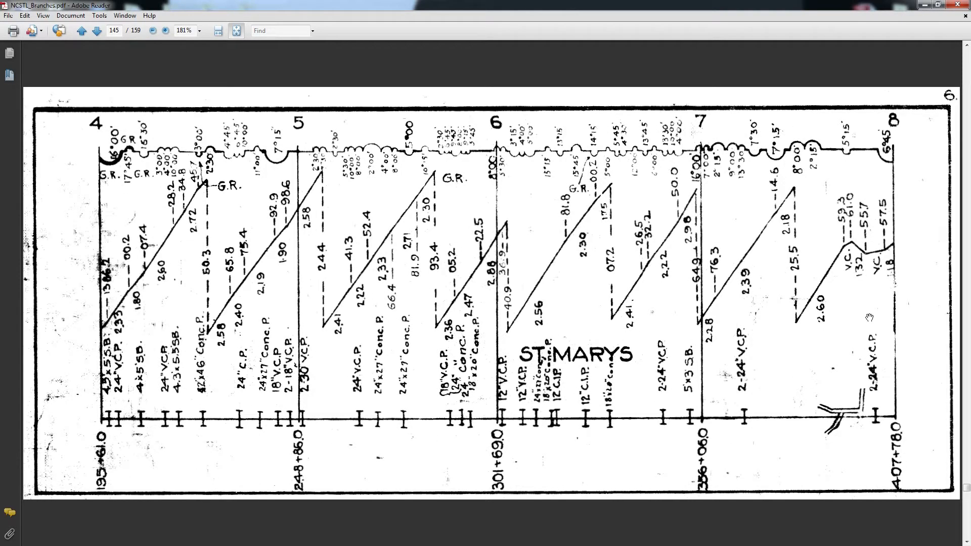
pyautogui.scroll(-2, 870, 317)
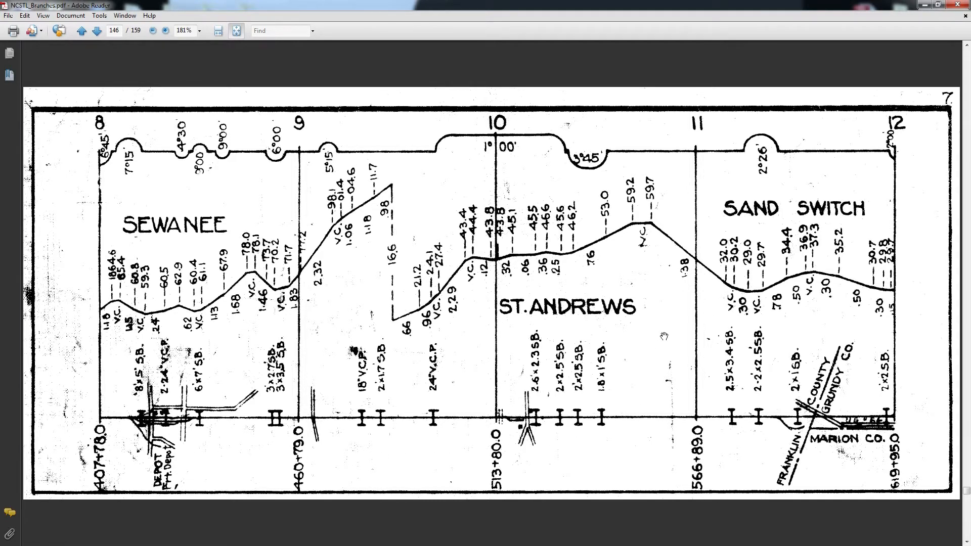
pyautogui.scroll(-1, 663, 338)
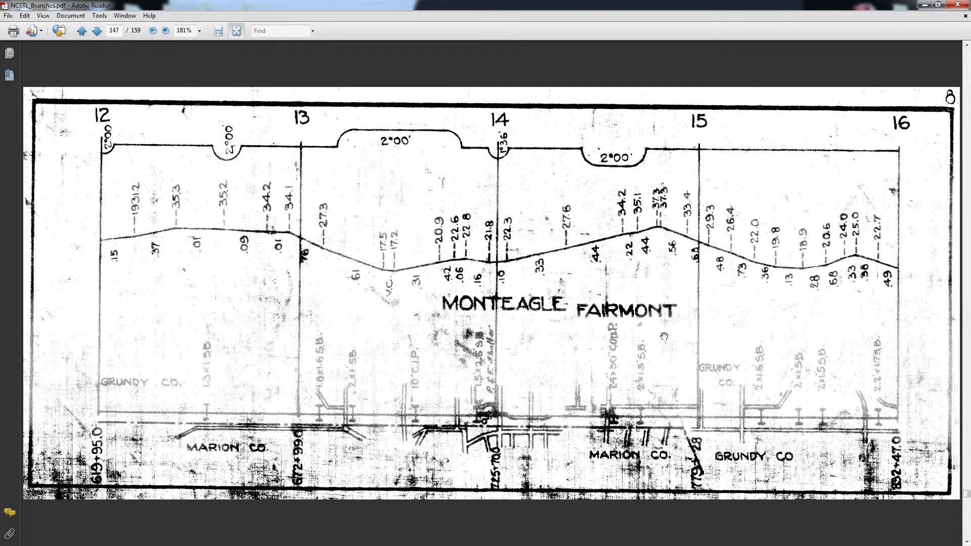
pyautogui.scroll(-1, 664, 337)
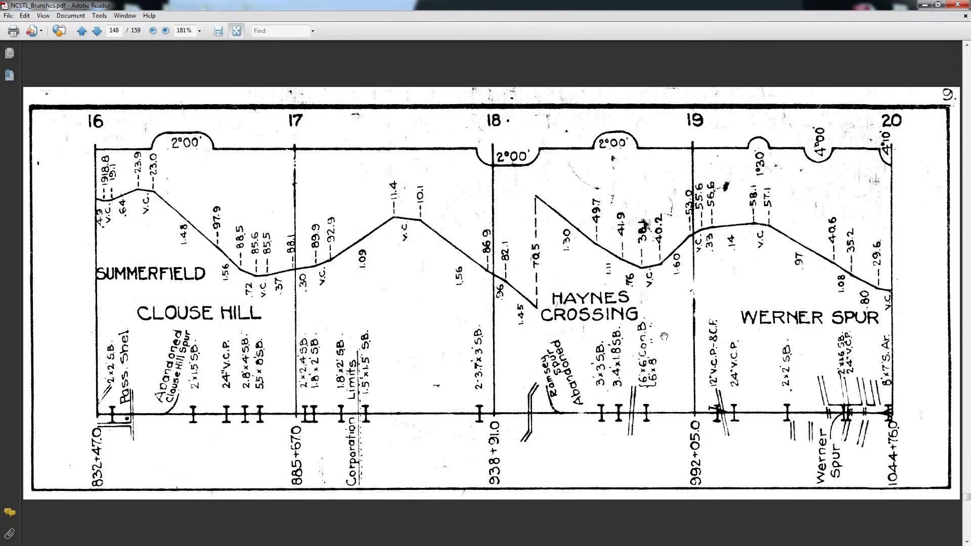
pyautogui.scroll(-1, 664, 336)
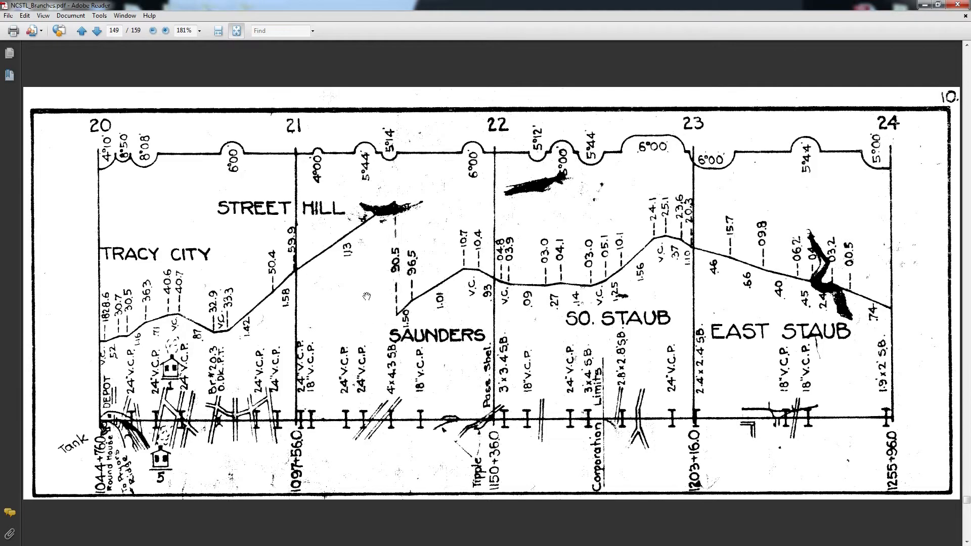
pyautogui.scroll(-1, 366, 296)
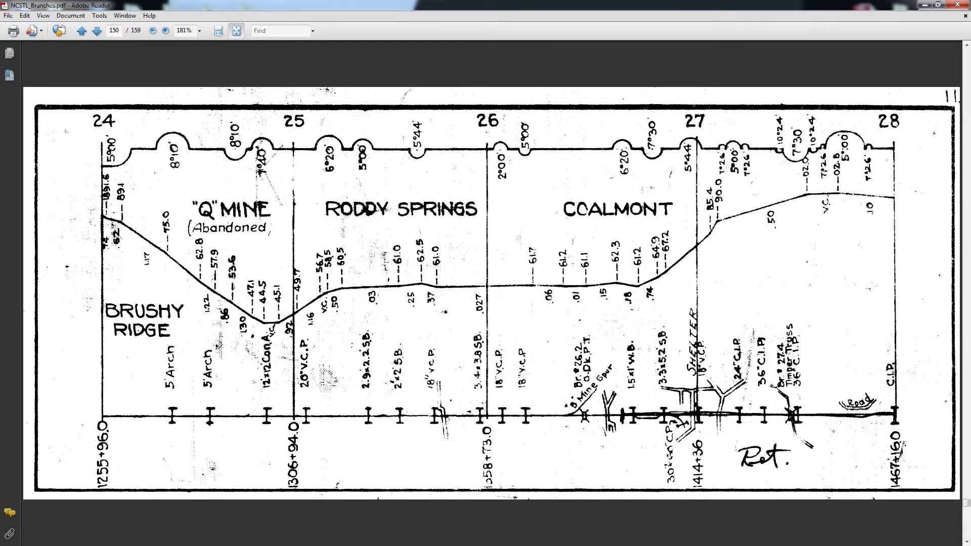
# Switch to the Palmer mines right-of-way map PDF and magnify the section houses at the line's beginning to 75%
pyautogui.hotkey('alt', 'Tab')
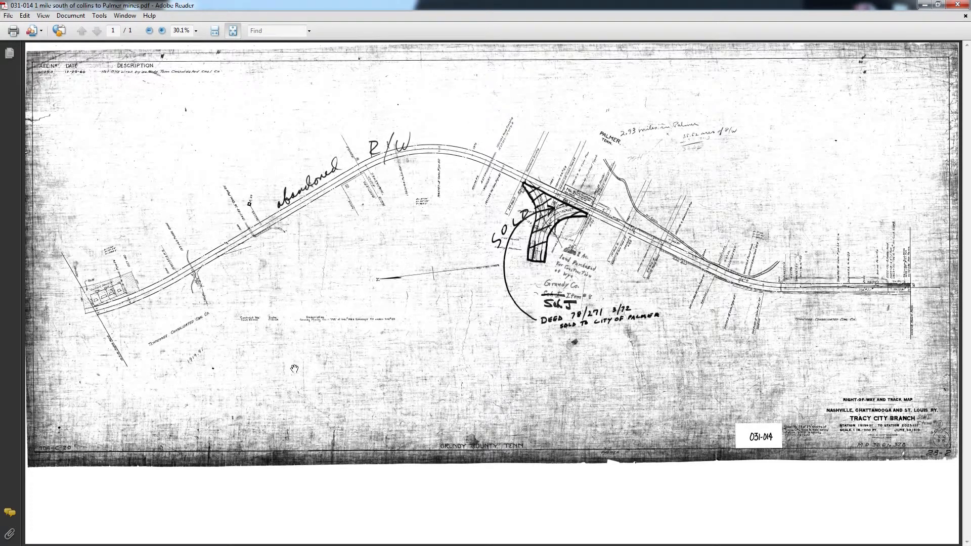
pyautogui.click(163, 32)
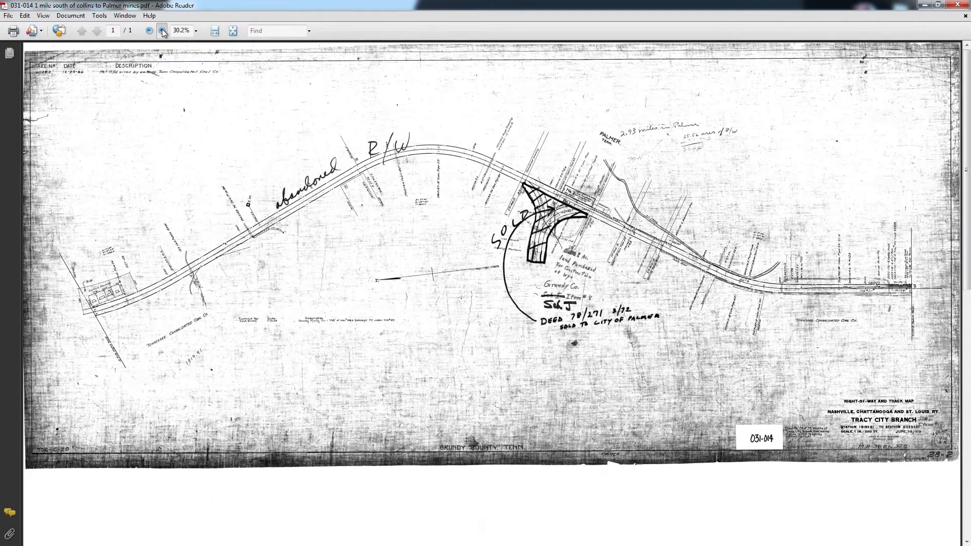
pyautogui.click(163, 32)
pyautogui.click(163, 32)
pyautogui.click(163, 32)
pyautogui.scroll(-2, 341, 253)
pyautogui.scroll(-5, 342, 253)
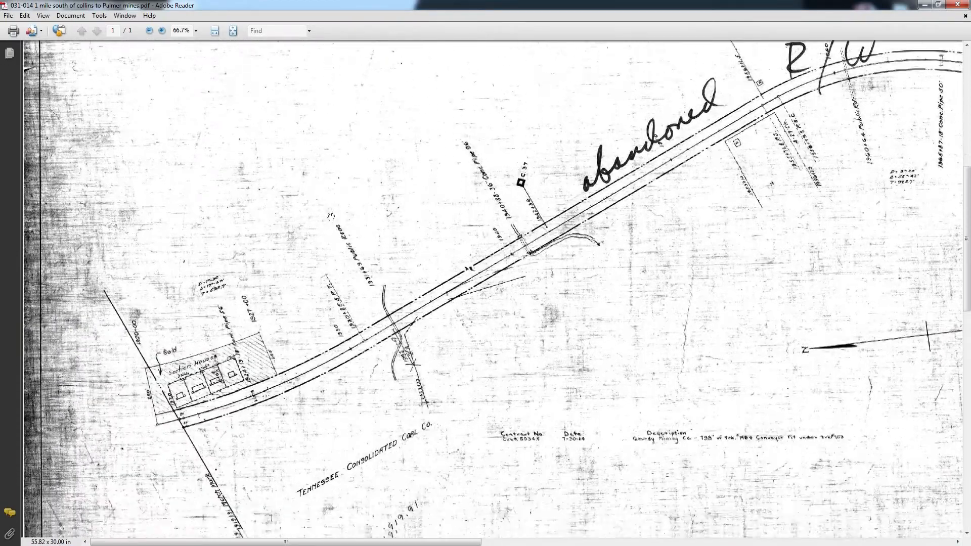
pyautogui.click(161, 31)
pyautogui.scroll(-4, 217, 210)
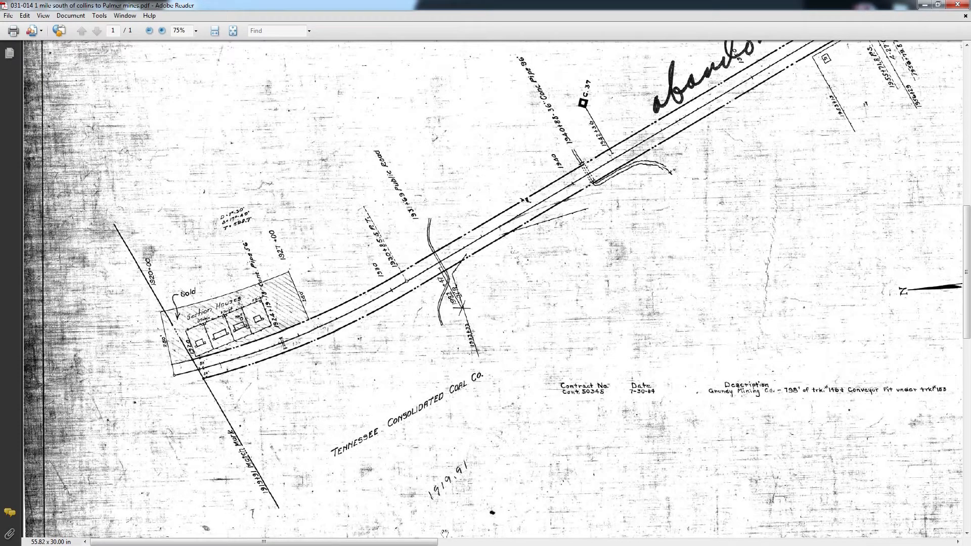
# Follow the abandoned right-of-way from the section houses around the curve to the sold wye land at Palmer
pyautogui.moveTo(389, 542); pyautogui.dragTo(424, 543)
pyautogui.scroll(4, 525, 457)
pyautogui.scroll(3, 541, 455)
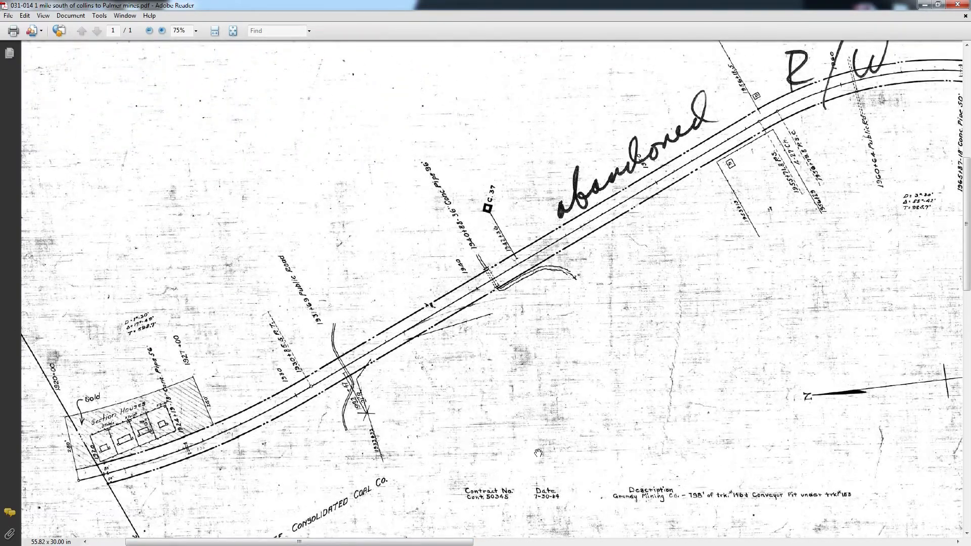
pyautogui.moveTo(430, 542); pyautogui.dragTo(470, 538)
pyautogui.scroll(2, 427, 432)
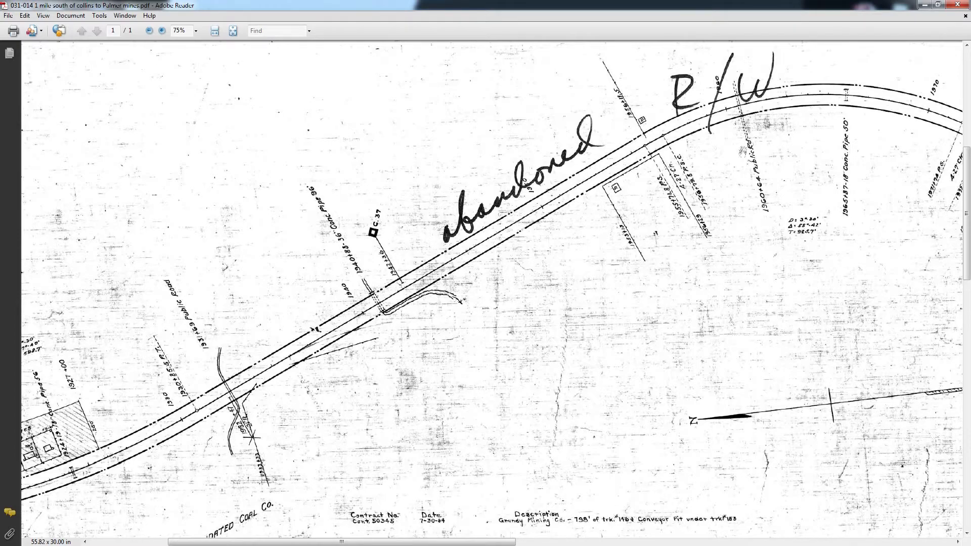
pyautogui.scroll(-3, 332, 438)
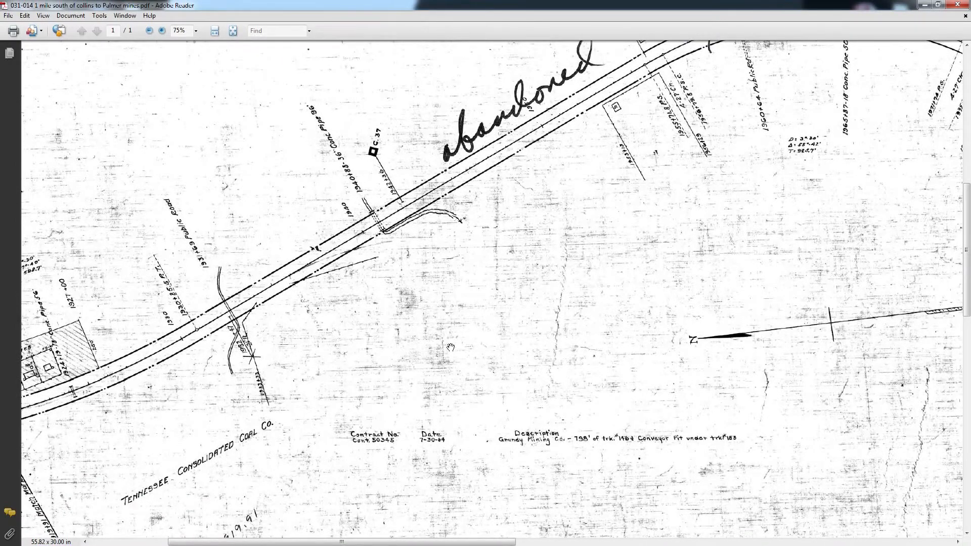
pyautogui.scroll(3, 515, 306)
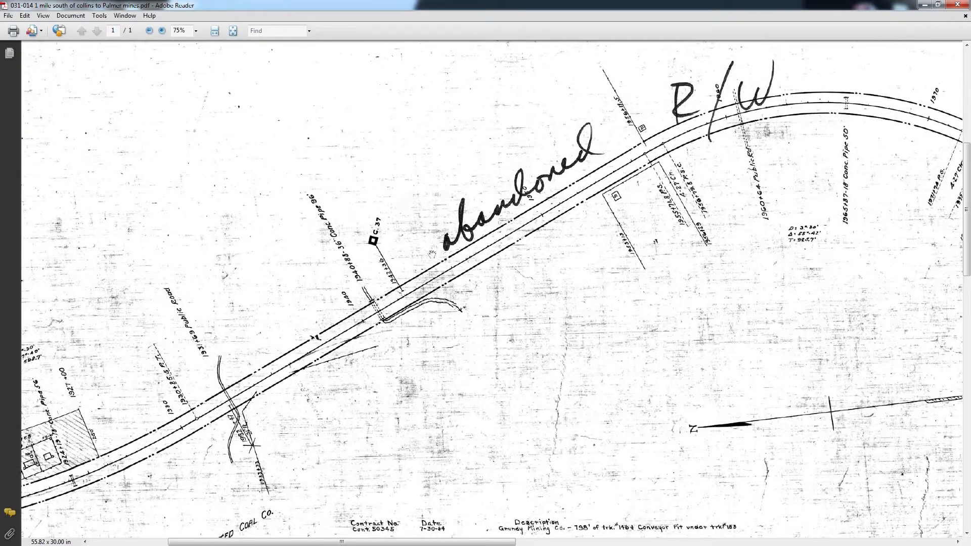
pyautogui.moveTo(494, 543); pyautogui.dragTo(619, 543)
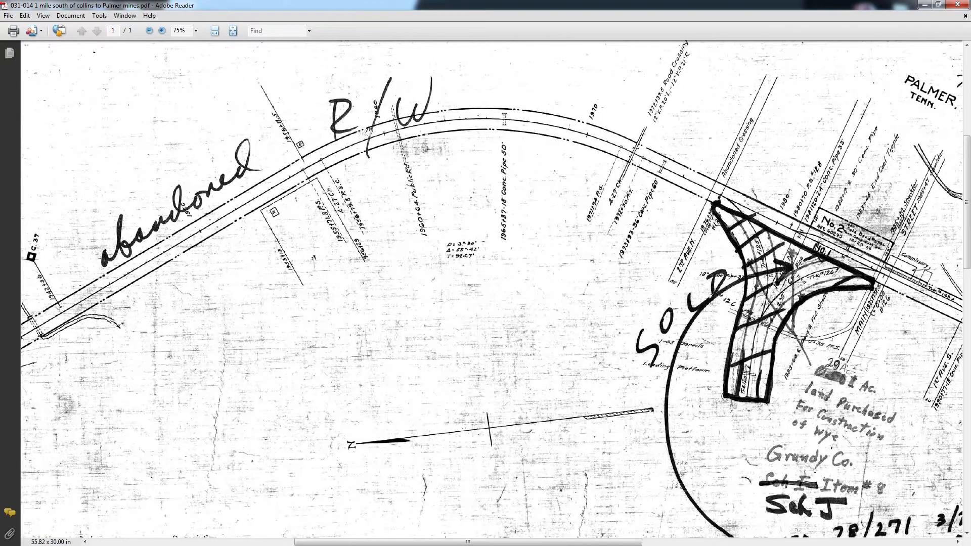
pyautogui.moveTo(466, 542); pyautogui.dragTo(534, 542)
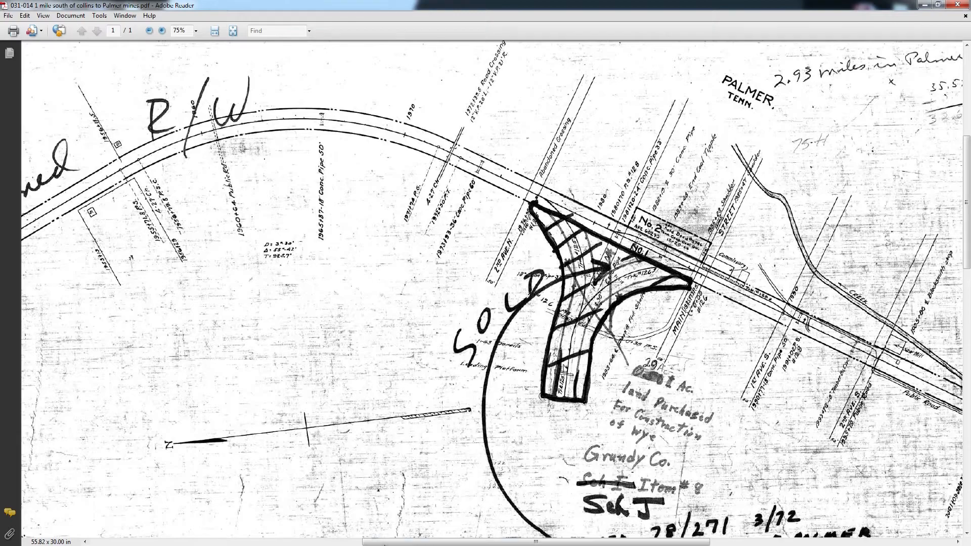
# Return to the straight abandoned stretch and examine the area around the 1940+88 concrete pipe and C.37 marker at 150%
pyautogui.moveTo(375, 539); pyautogui.dragTo(259, 539)
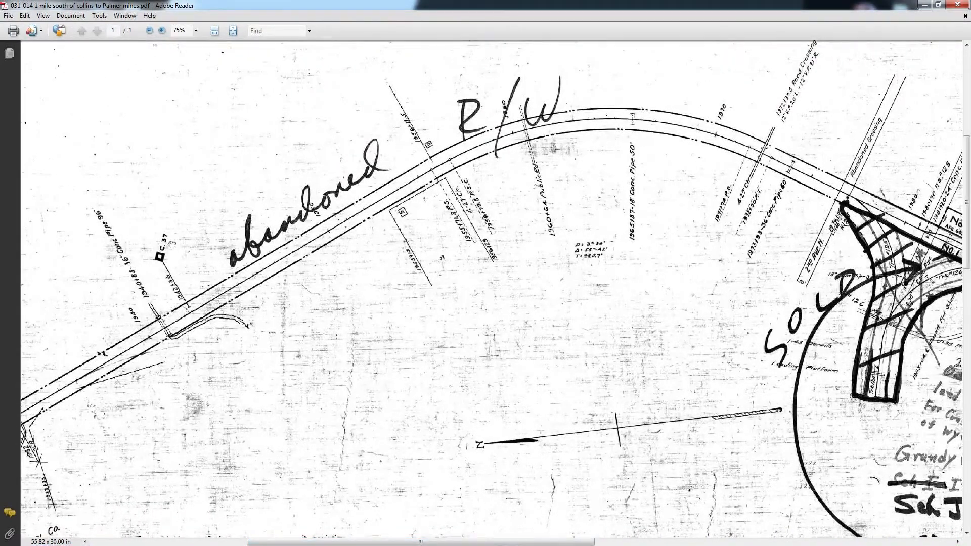
pyautogui.click(159, 32)
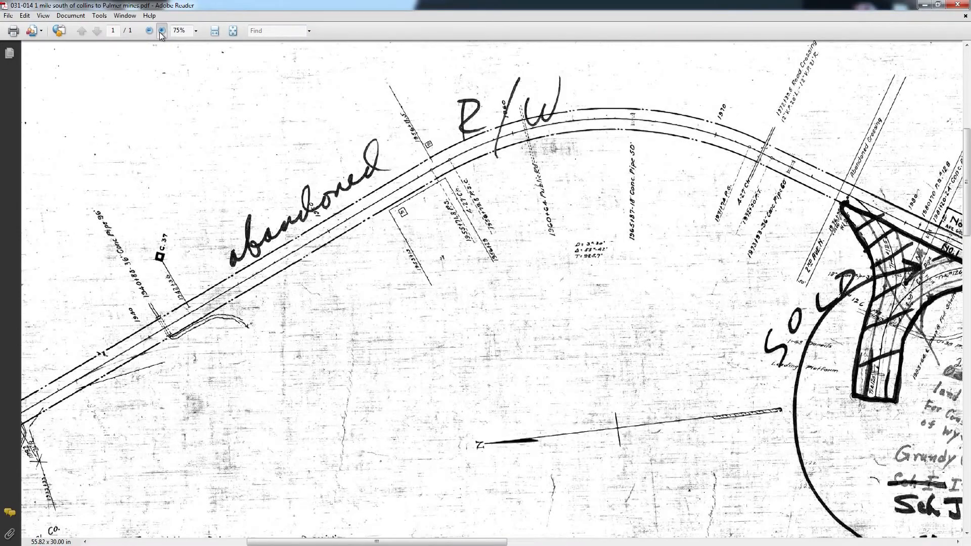
pyautogui.click(160, 33)
pyautogui.click(159, 33)
pyautogui.scroll(-3, 199, 242)
pyautogui.scroll(-3, 199, 242)
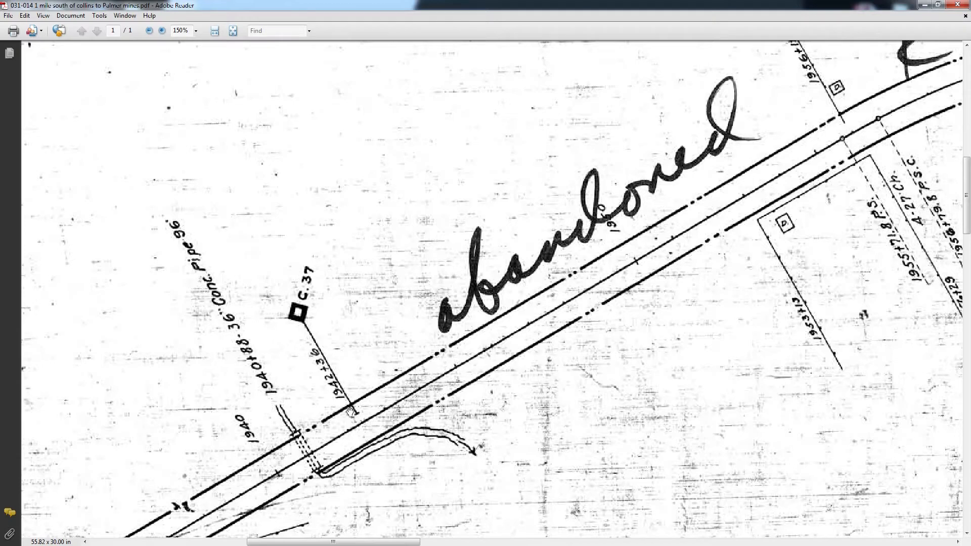
pyautogui.scroll(-1, 483, 421)
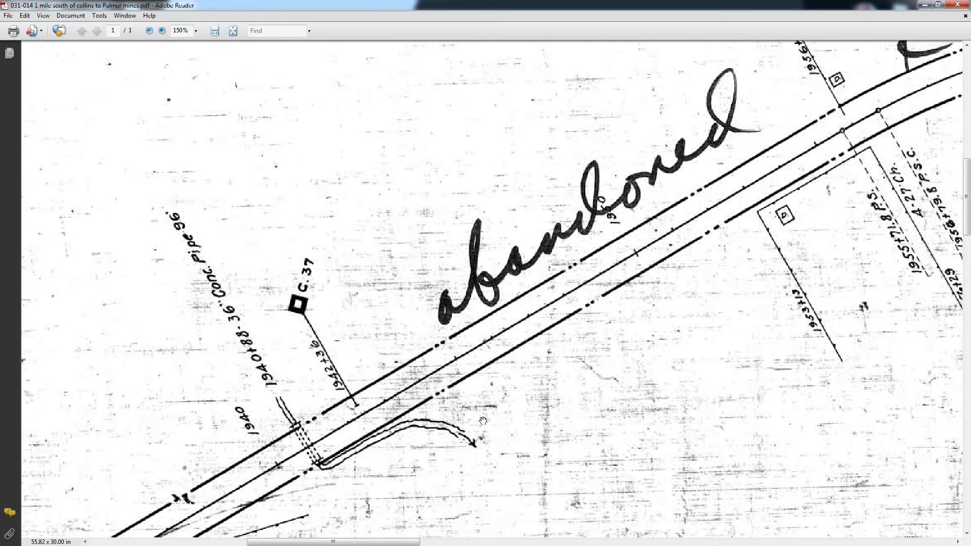
pyautogui.scroll(-2, 483, 420)
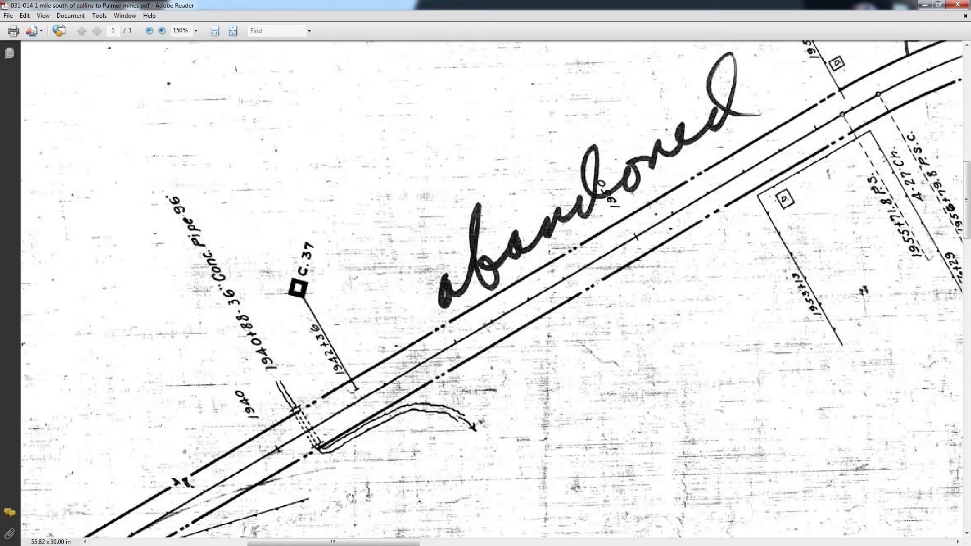
# Trace the track at 150% around the 3°30' curve to the sold wye, Main Street and the commissary in Palmer
pyautogui.moveTo(359, 543); pyautogui.dragTo(457, 543)
pyautogui.scroll(5, 475, 501)
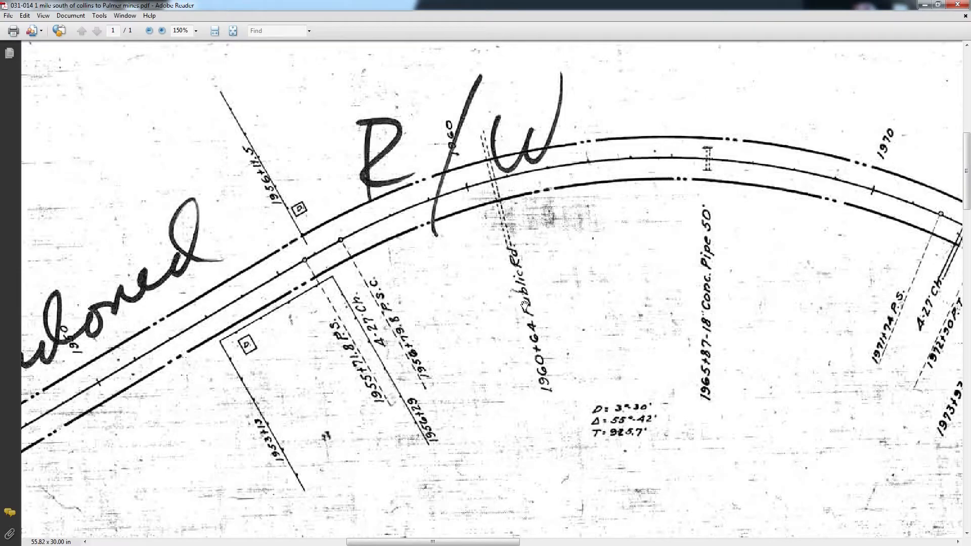
pyautogui.moveTo(453, 543); pyautogui.dragTo(532, 542)
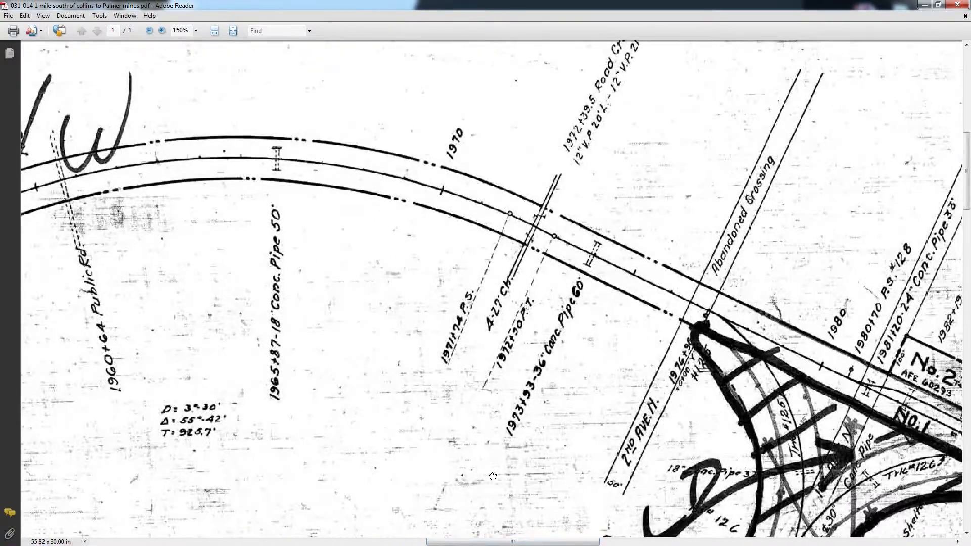
pyautogui.scroll(-4, 488, 473)
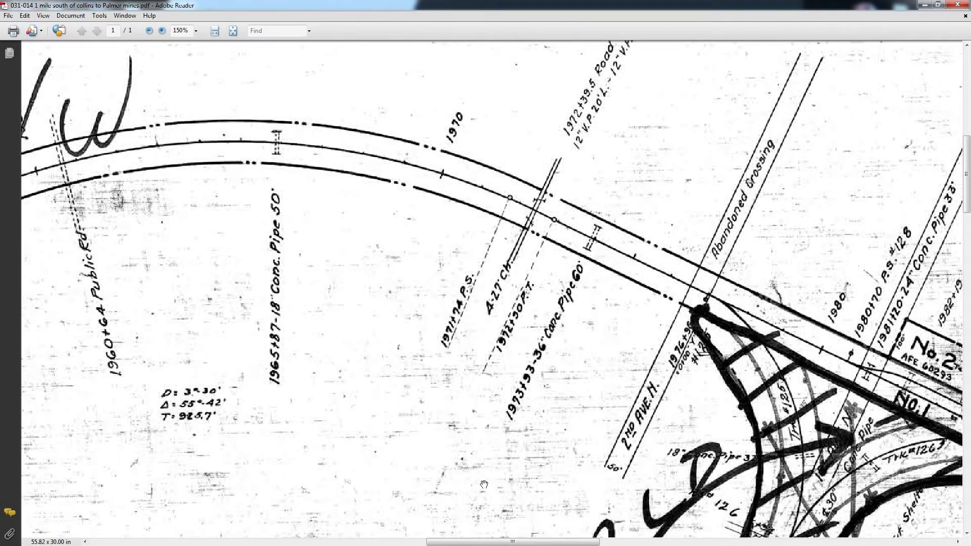
pyautogui.scroll(-3, 486, 465)
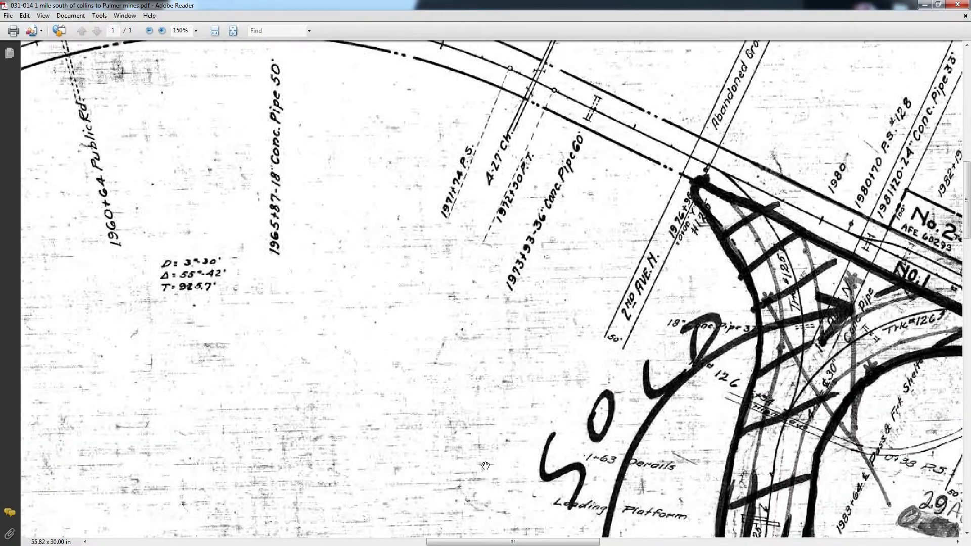
pyautogui.moveTo(476, 544); pyautogui.dragTo(563, 544)
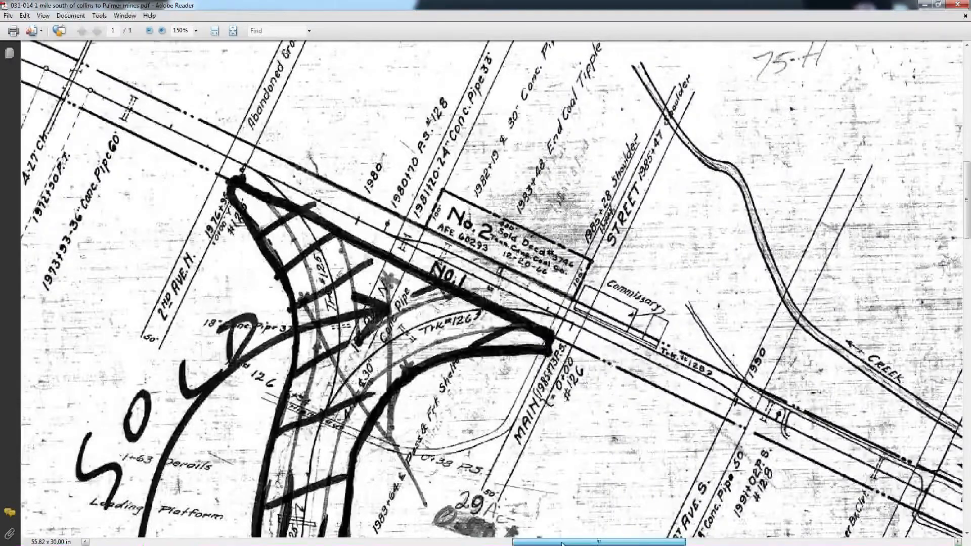
# Examine the No. 2 tract, the end of the coal tipple and the sold wye beside Main Street in Palmer
pyautogui.scroll(2, 662, 470)
pyautogui.scroll(2, 661, 470)
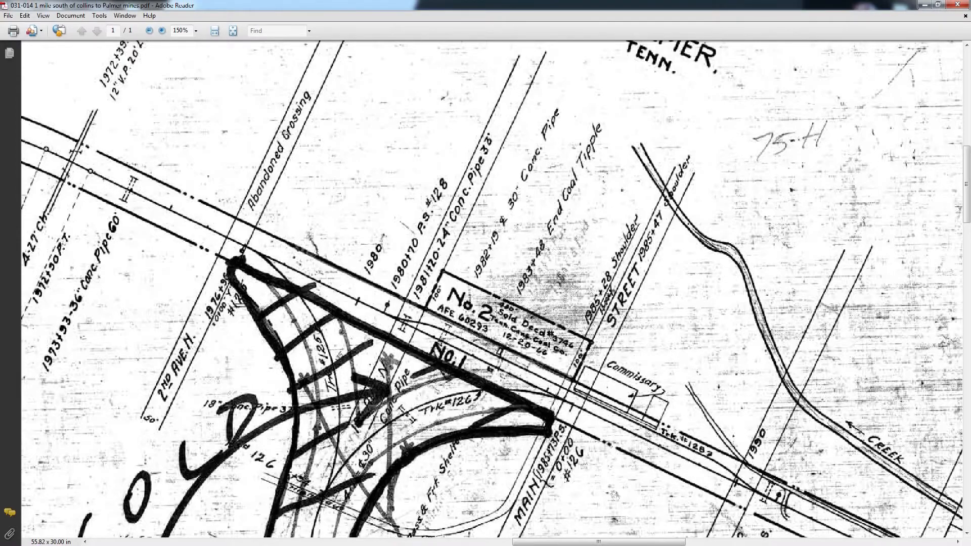
pyautogui.scroll(-1, 613, 493)
pyautogui.scroll(-1, 613, 493)
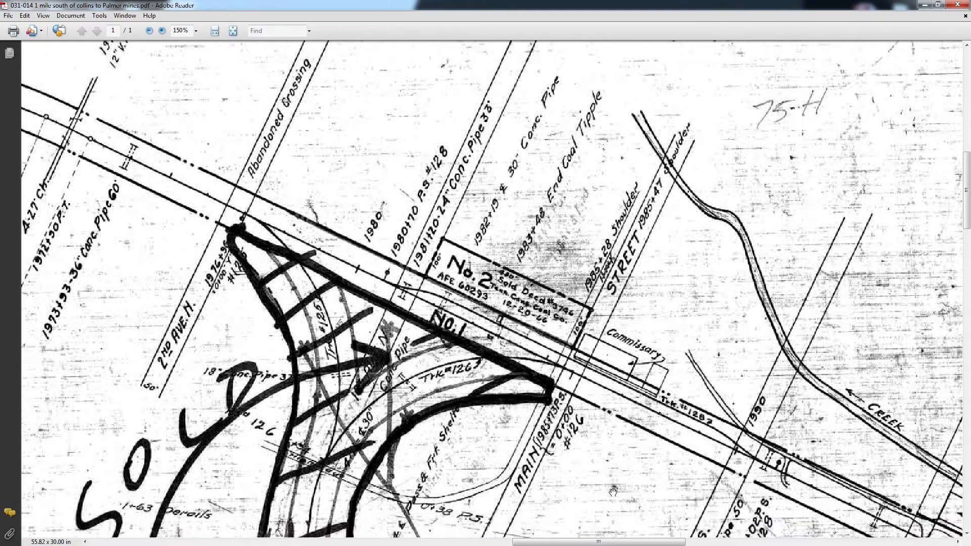
pyautogui.scroll(-2, 613, 492)
pyautogui.scroll(-1, 613, 493)
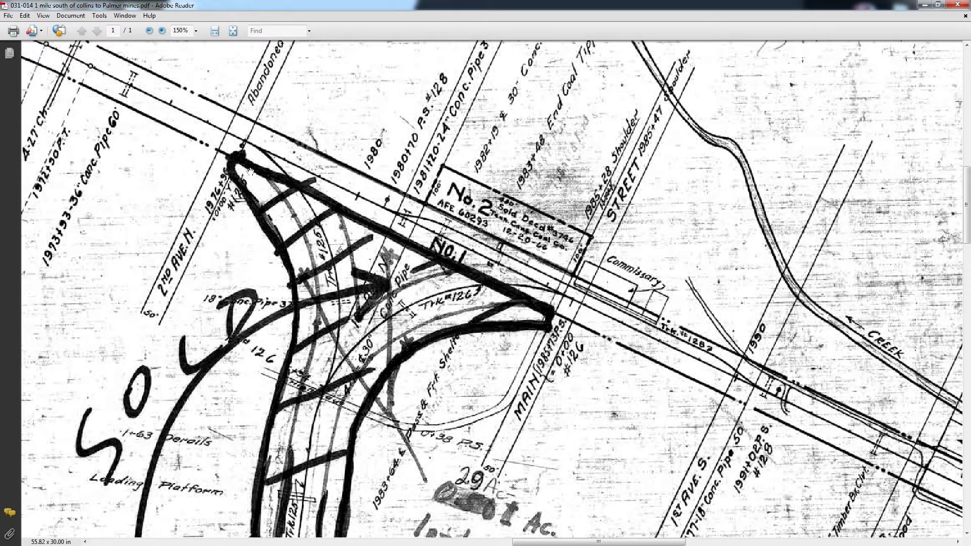
# Read the wye land purchase and City of Palmer deed notes below the sold wye, and return to the main track
pyautogui.scroll(-4, 529, 393)
pyautogui.scroll(-6, 529, 392)
pyautogui.scroll(-5, 529, 393)
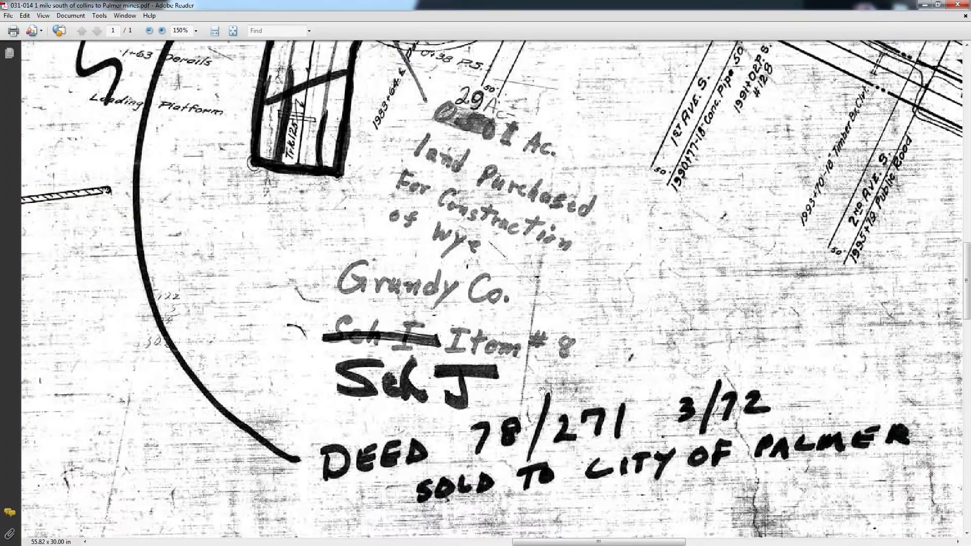
pyautogui.scroll(5, 580, 383)
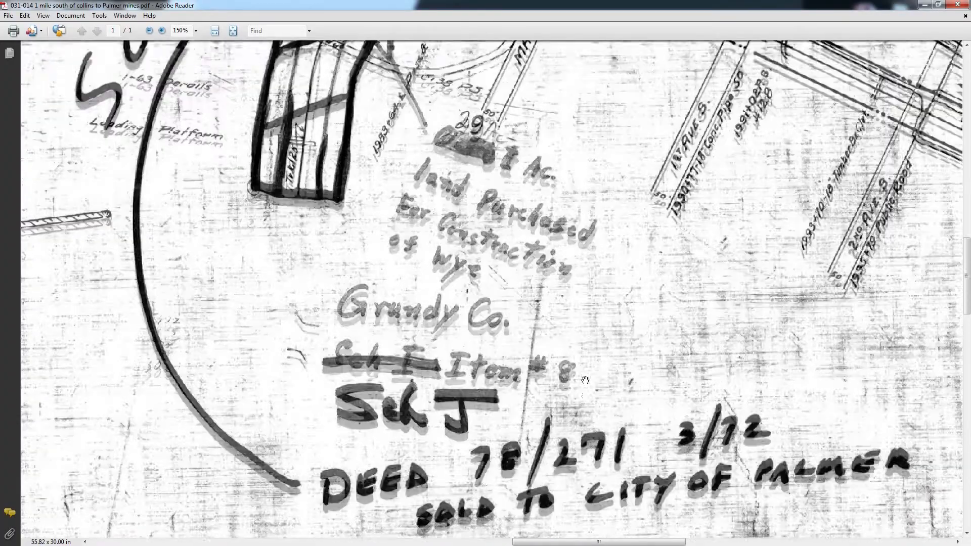
pyautogui.scroll(7, 580, 383)
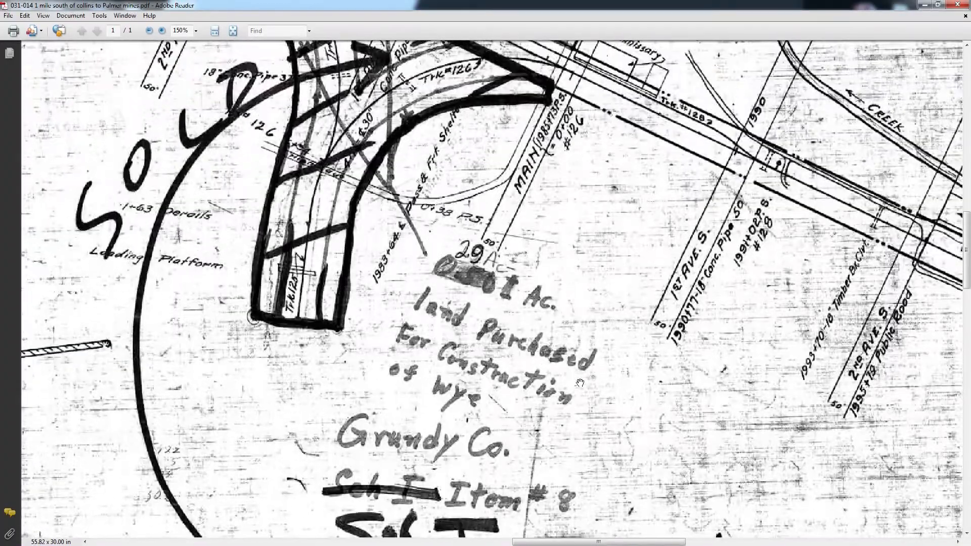
pyautogui.scroll(4, 580, 382)
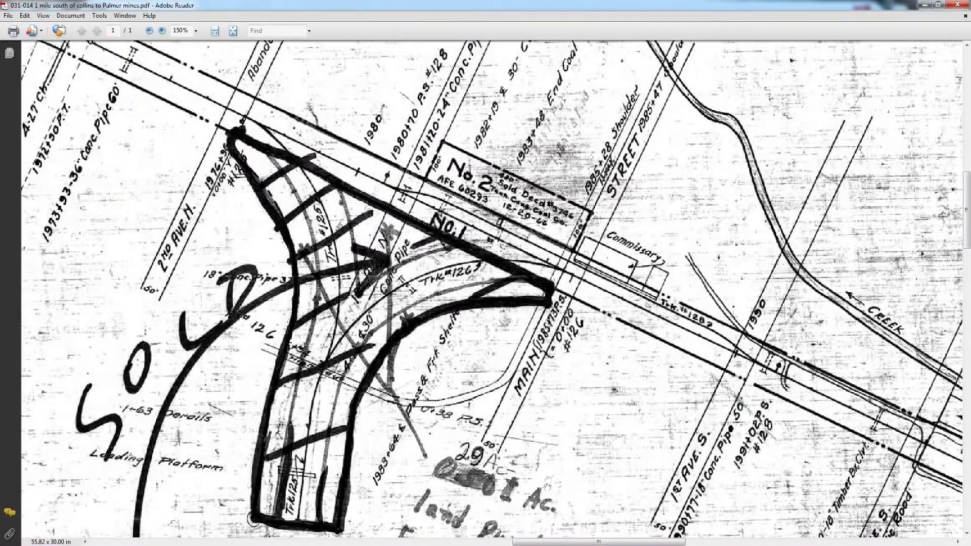
# Follow the main track past the commissary, saw mill and public road to the pump house and water tank
pyautogui.moveTo(620, 541); pyautogui.dragTo(686, 542)
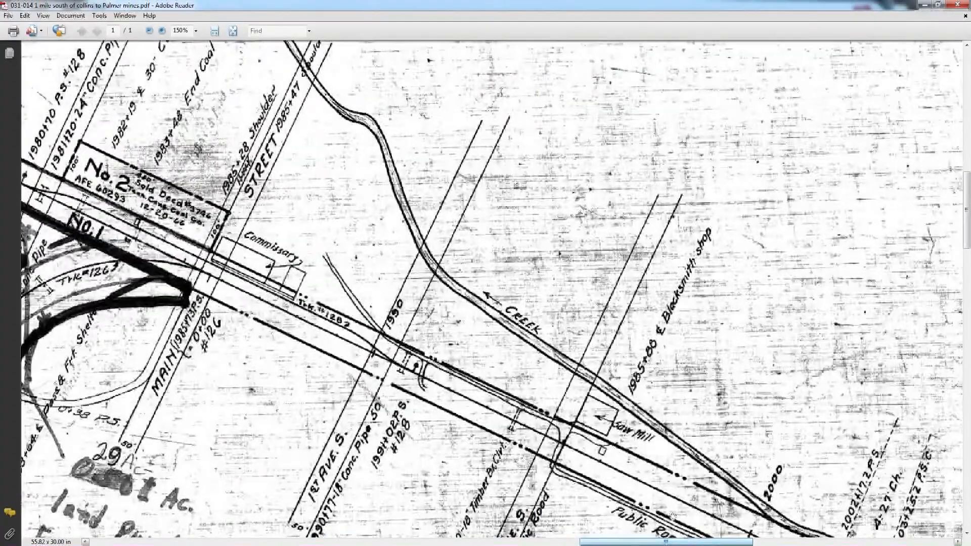
pyautogui.scroll(-5, 641, 459)
pyautogui.scroll(-1, 642, 459)
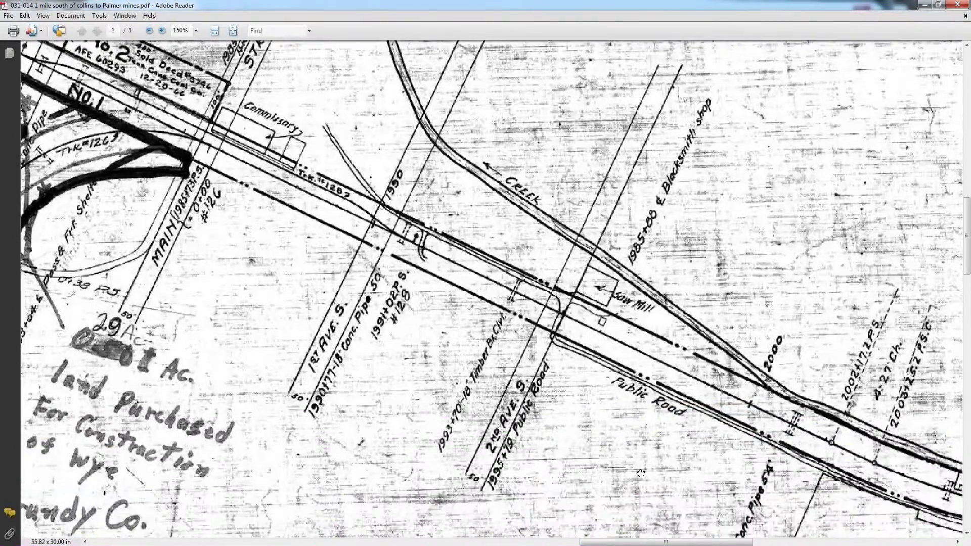
pyautogui.moveTo(598, 542); pyautogui.dragTo(662, 542)
pyautogui.scroll(-3, 655, 506)
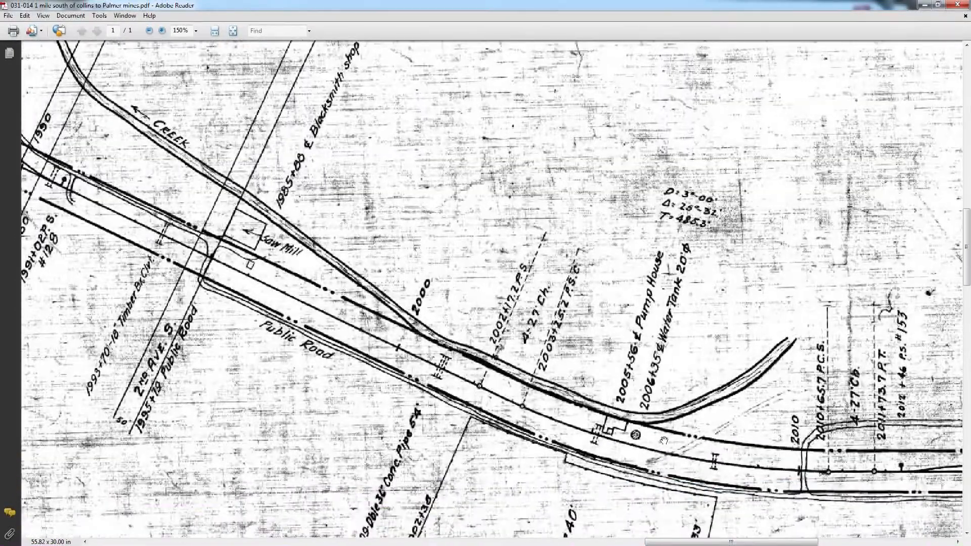
pyautogui.scroll(-3, 664, 440)
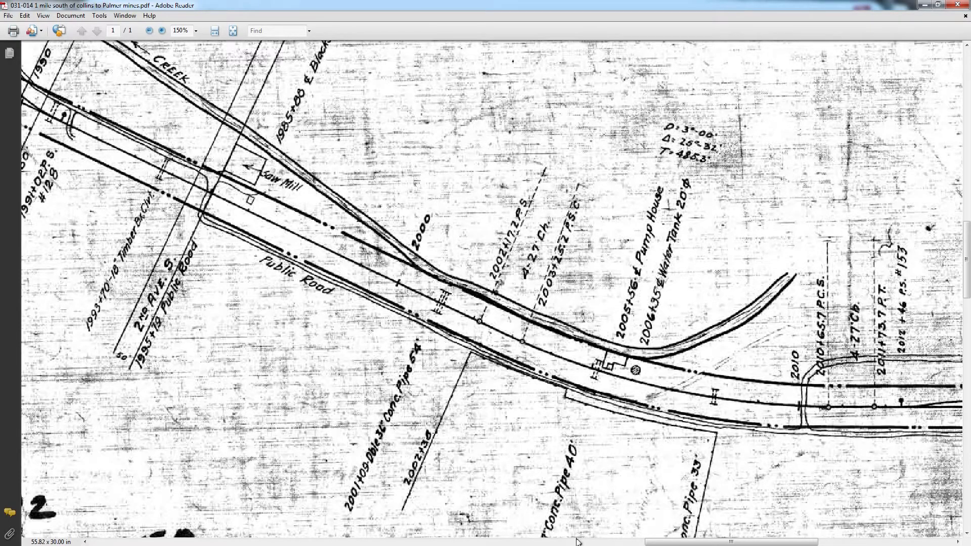
# Follow the line to the mine tracks at the 2025+51 match mark on the Tennessee Consolidated Coal Co. land
pyautogui.moveTo(655, 542); pyautogui.dragTo(790, 542)
pyautogui.scroll(-4, 645, 461)
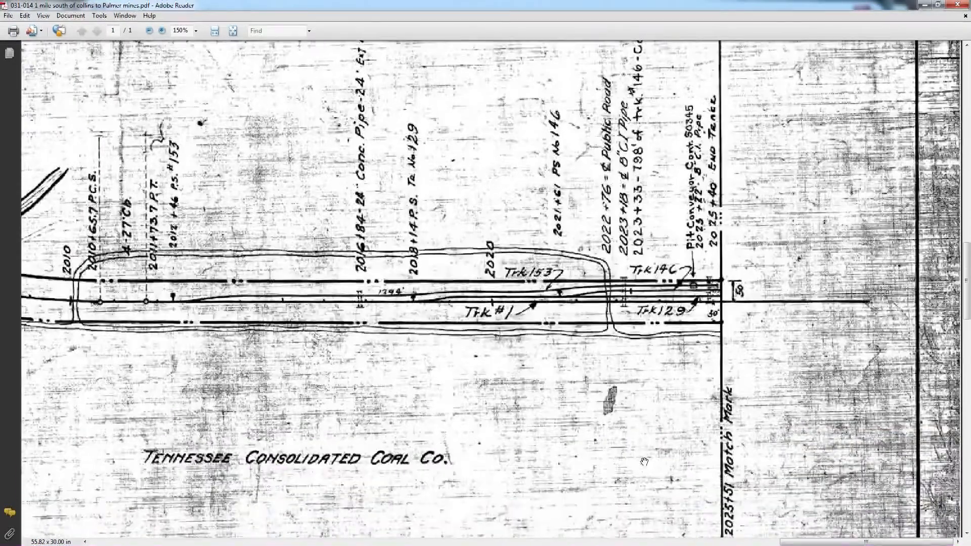
pyautogui.scroll(-1, 645, 461)
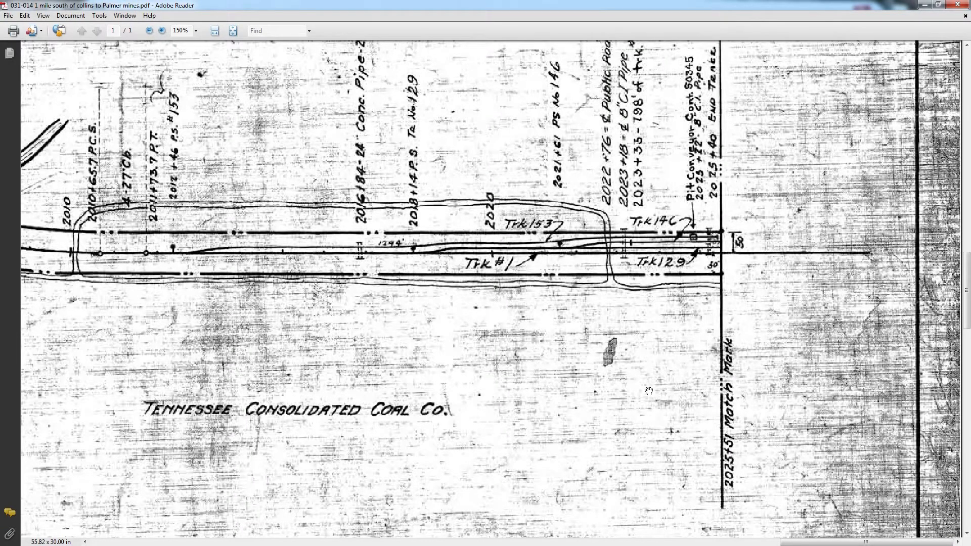
pyautogui.scroll(1, 630, 387)
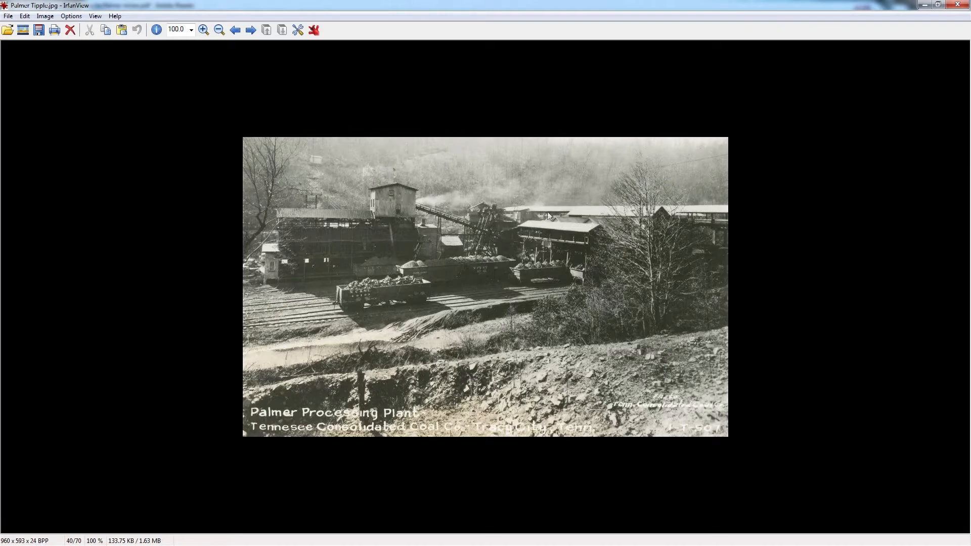
# In IrfanView, advance from the Palmer tipple photo, put that window away and view the September 1955 N.C.&St.L. Ry. Bulletin cover
pyautogui.press('Right')
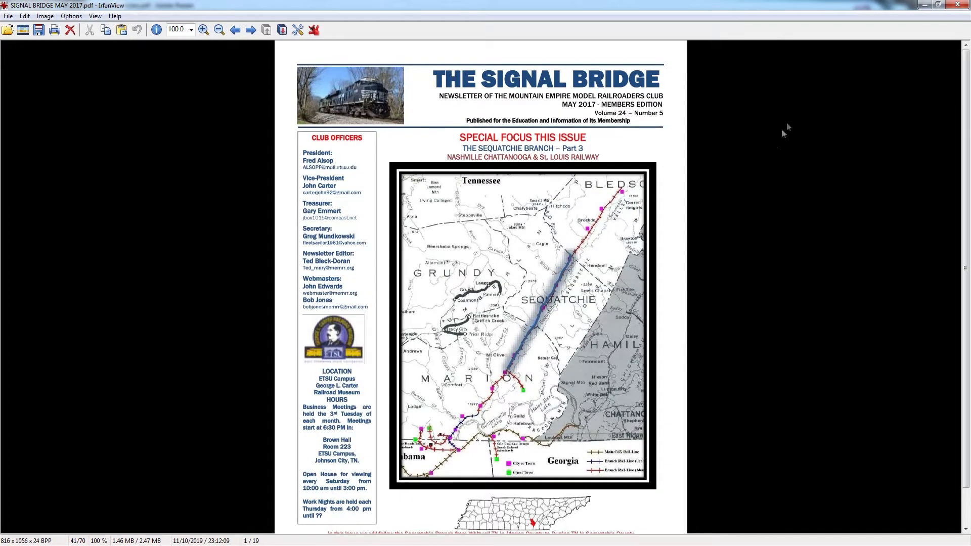
pyautogui.click(926, 5)
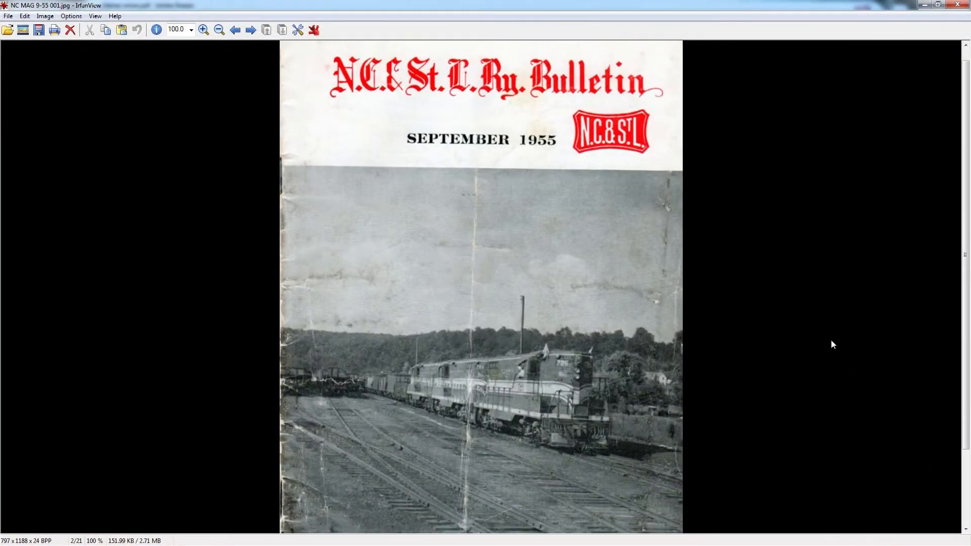
pyautogui.scroll(-5, 832, 344)
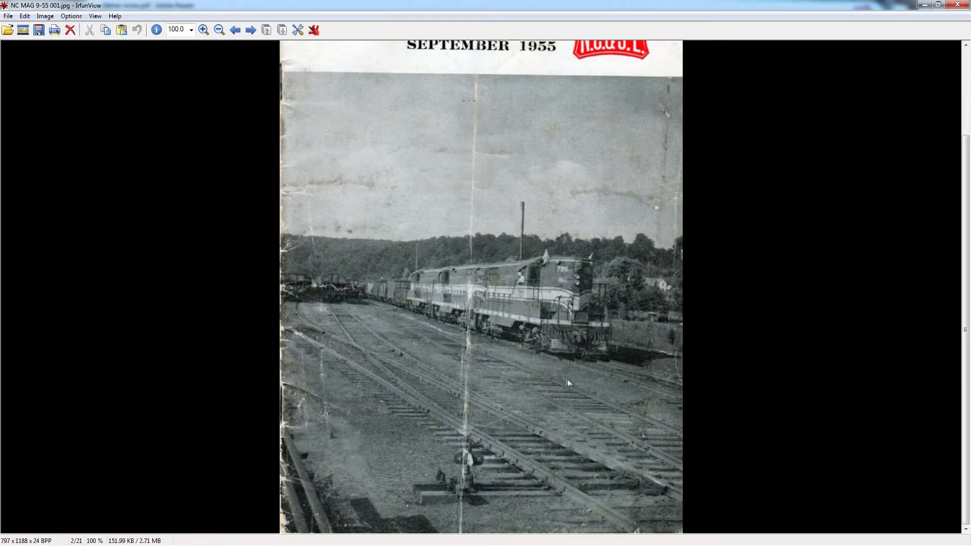
pyautogui.scroll(3, 789, 405)
pyautogui.scroll(2, 790, 406)
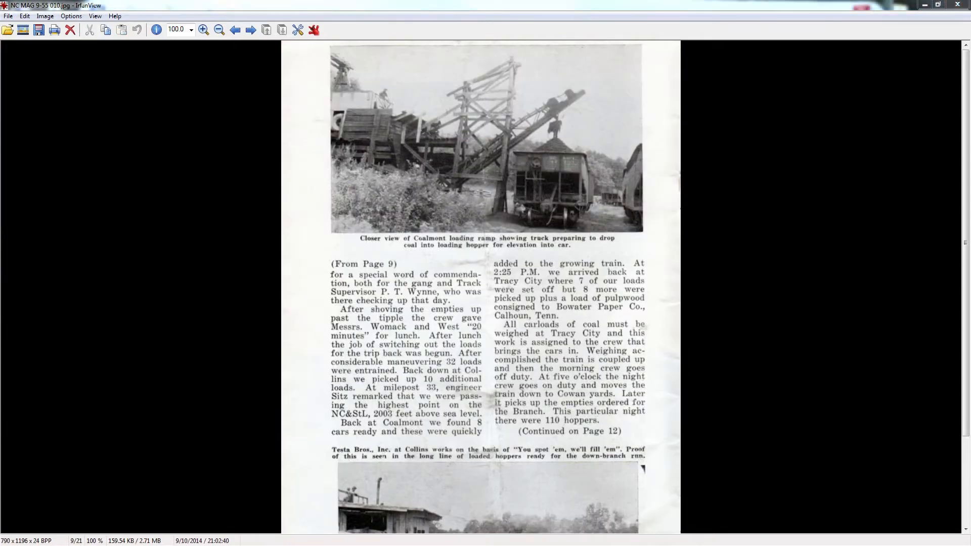
# Read the bulletin page on coal loading at Coalmont and Collins, including its upper and lower photos
pyautogui.scroll(-3, 821, 286)
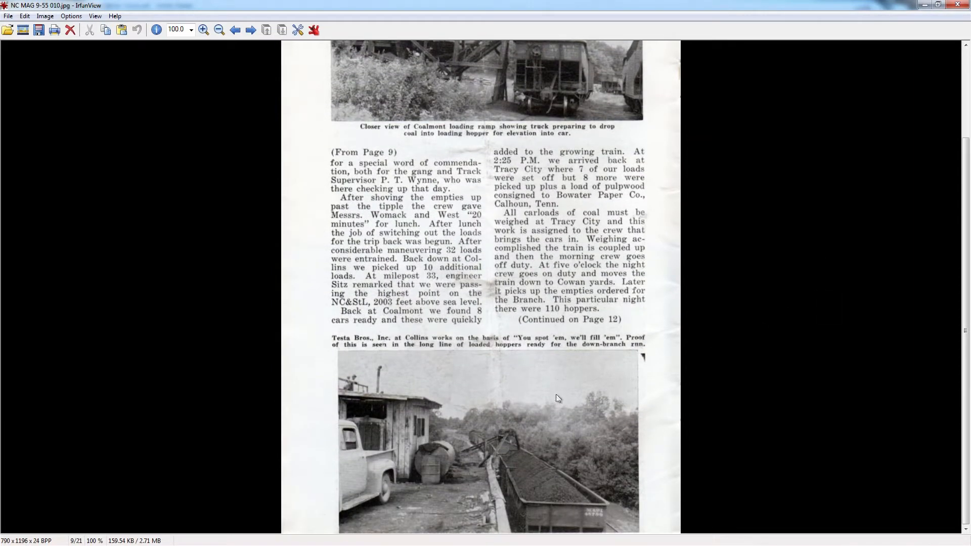
pyautogui.scroll(3, 782, 415)
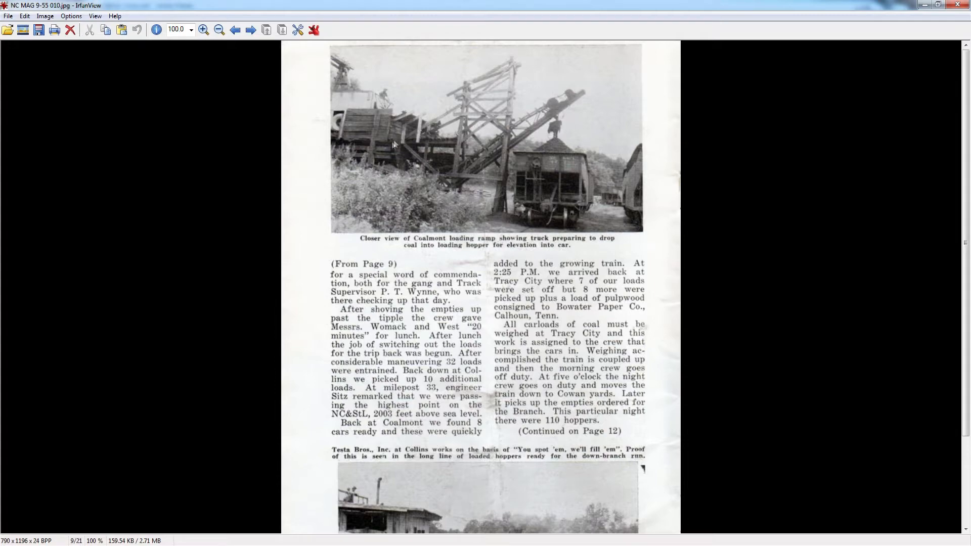
pyautogui.scroll(-3, 427, 210)
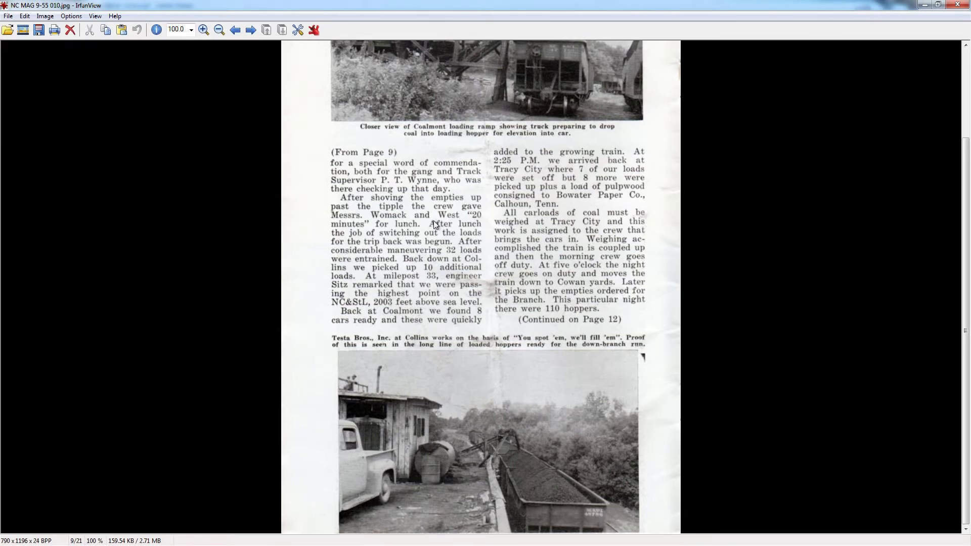
pyautogui.scroll(3, 433, 220)
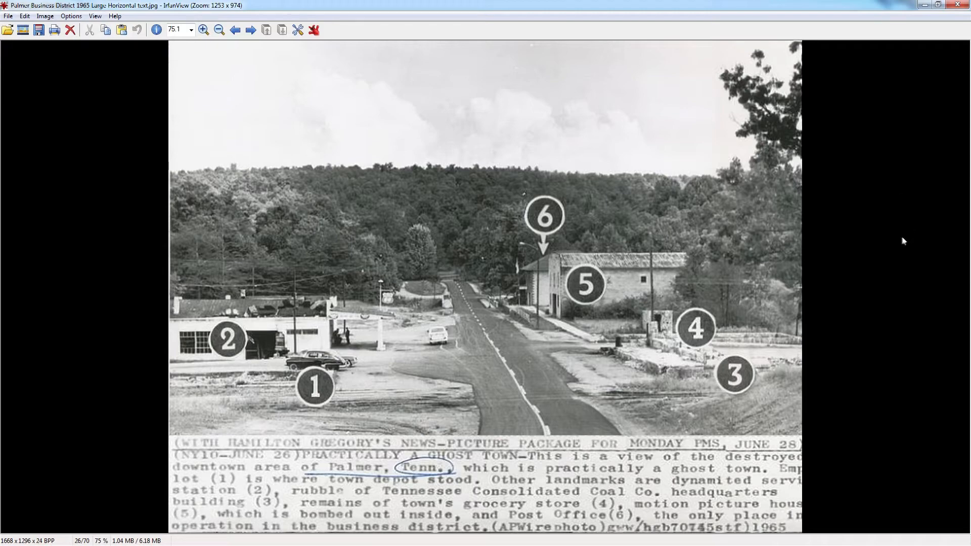
# Go back from the 1965 Palmer business district photo to the loaded coal hopper image, and close the image viewer windows
pyautogui.press('Left')
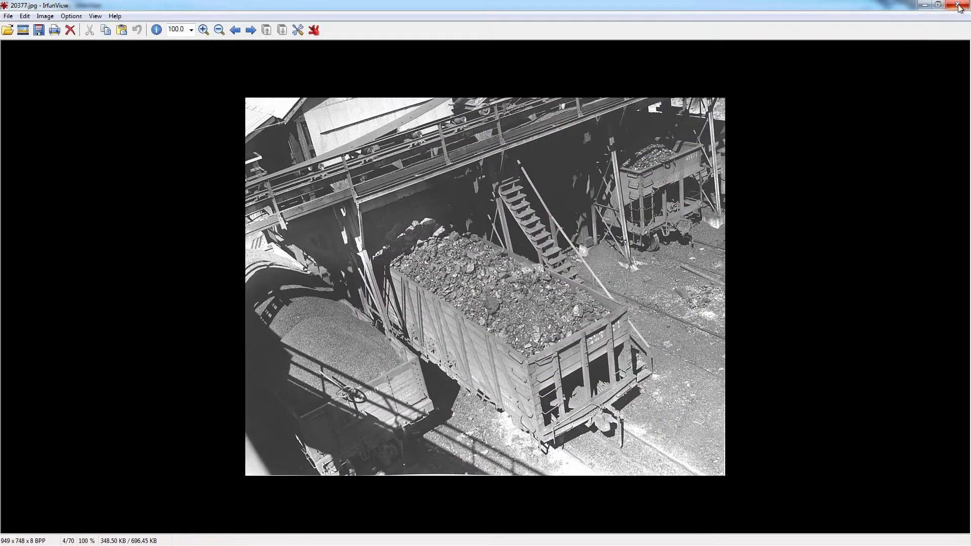
pyautogui.click(959, 6)
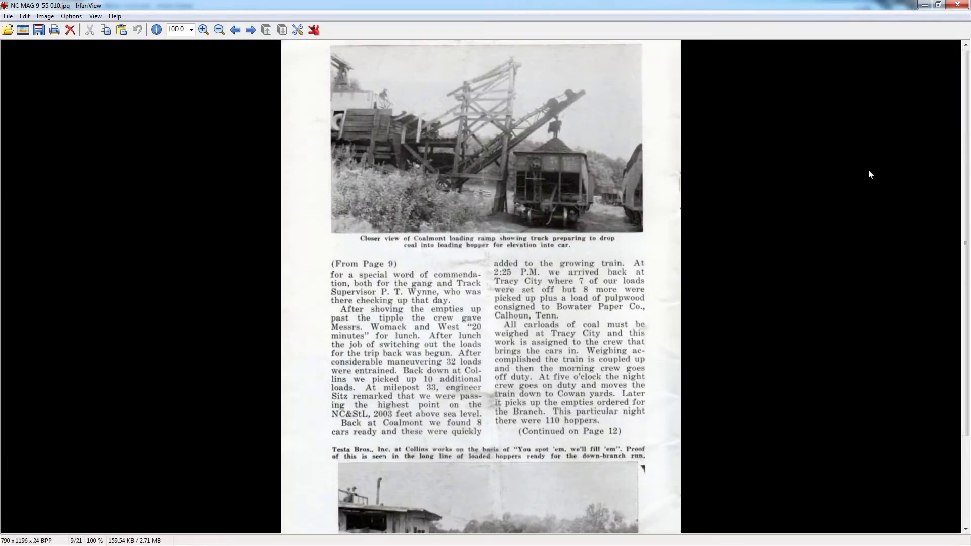
pyautogui.click(956, 6)
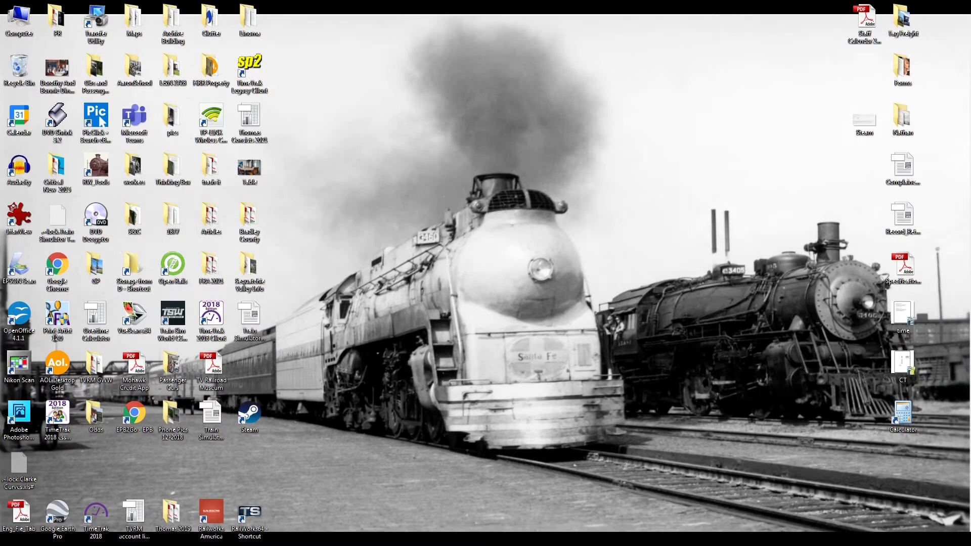
# Launch Train Simulator from the desktop and start a new route in its route building section
pyautogui.doubleClick(249, 516)
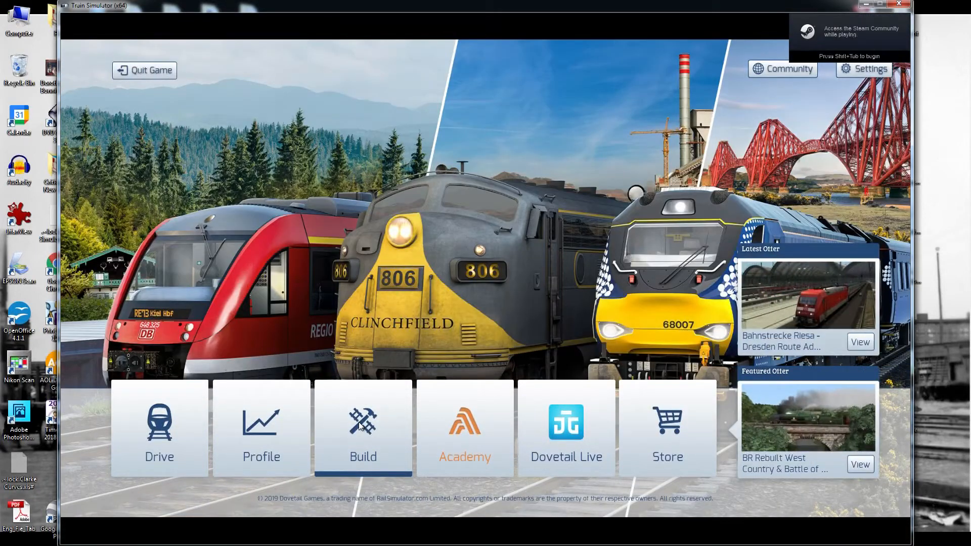
pyautogui.click(360, 426)
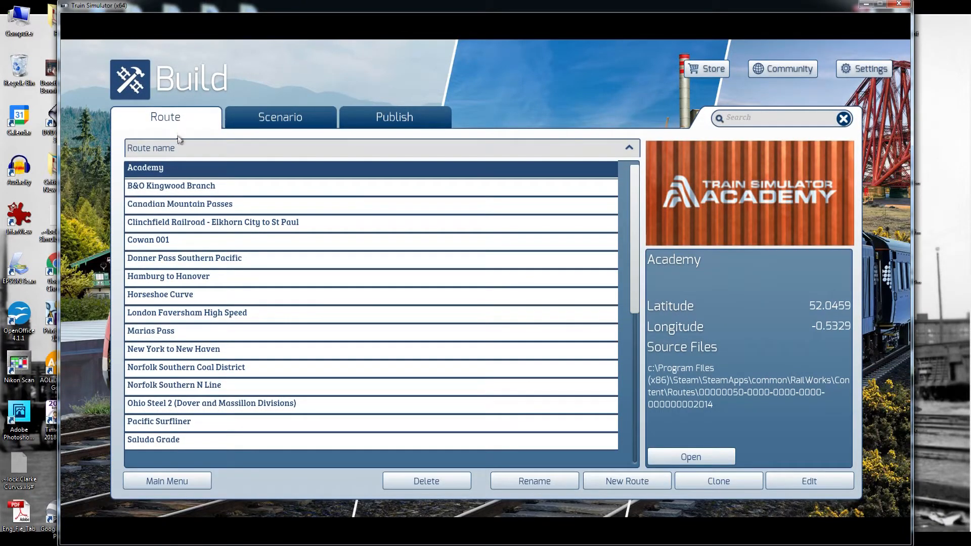
pyautogui.click(630, 481)
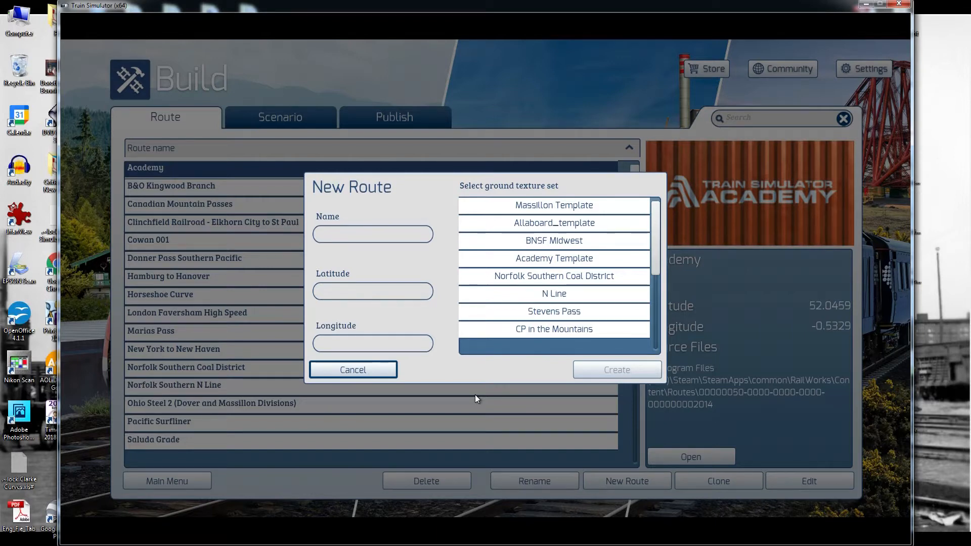
# Name the new route Chattanooga and select the Norfolk Southern Coal District ground texture set
pyautogui.click(357, 232)
pyautogui.write('Chattanooga')
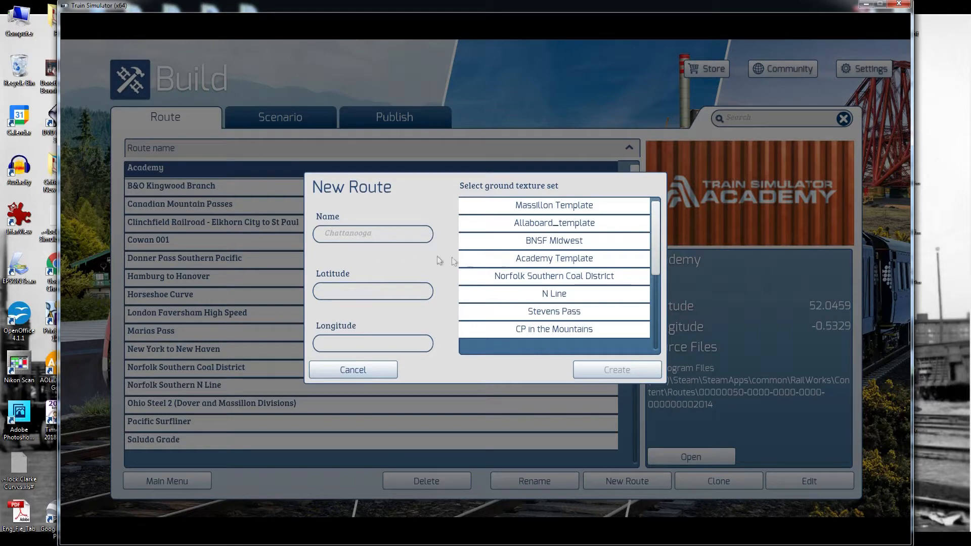
pyautogui.moveTo(660, 230); pyautogui.dragTo(656, 307)
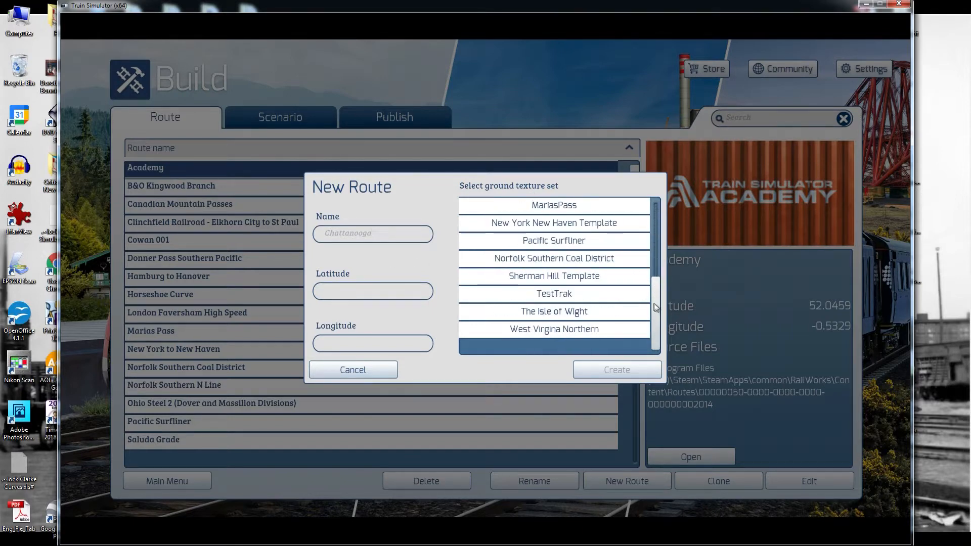
pyautogui.click(533, 261)
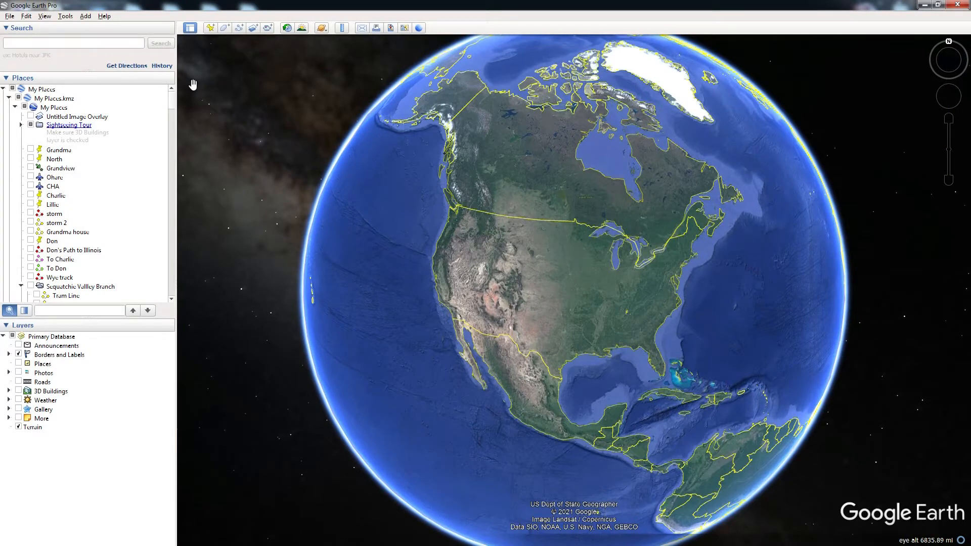
# In Google Earth Pro, search for Chattanooga, TN and examine the city from closer up
pyautogui.click(29, 42)
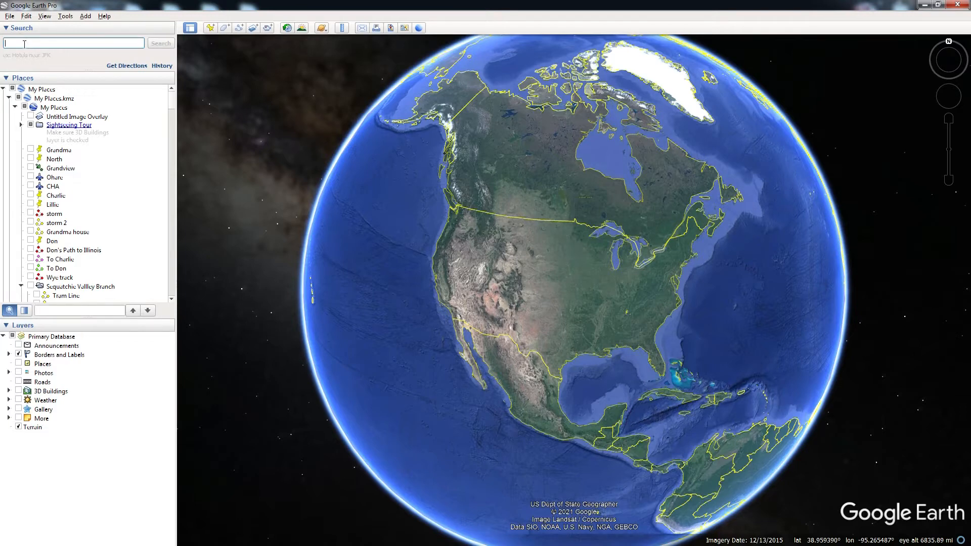
pyautogui.write('Chattanooga, TN')
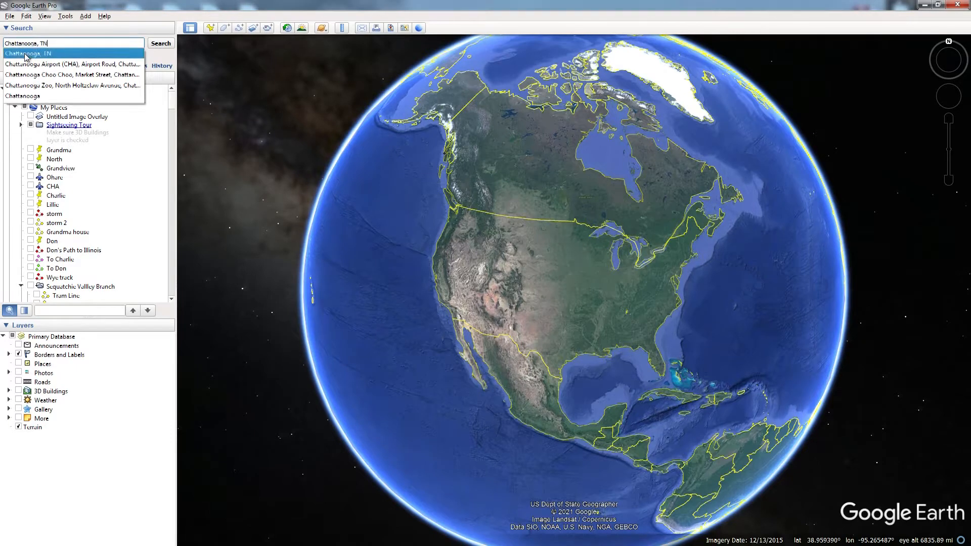
pyautogui.click(27, 54)
pyautogui.click(161, 44)
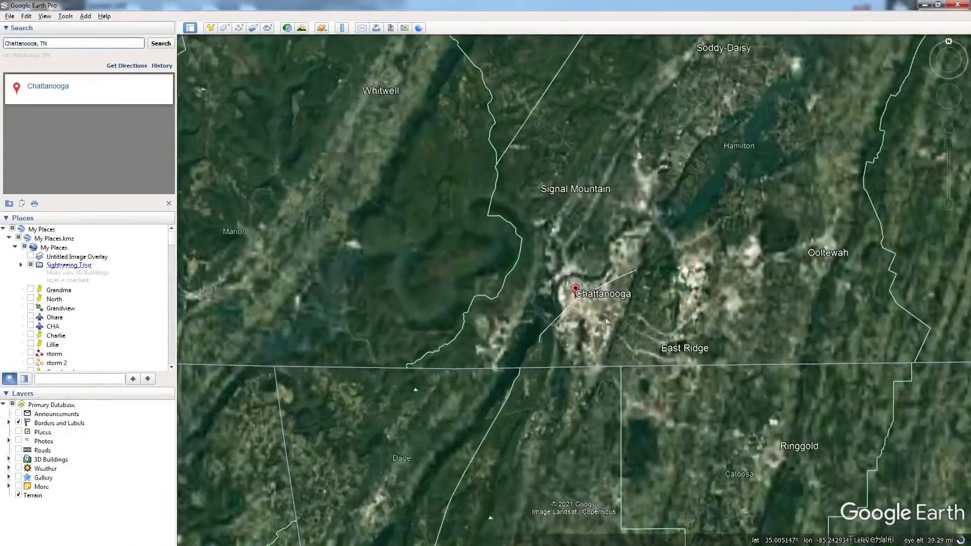
pyautogui.scroll(-3, 599, 319)
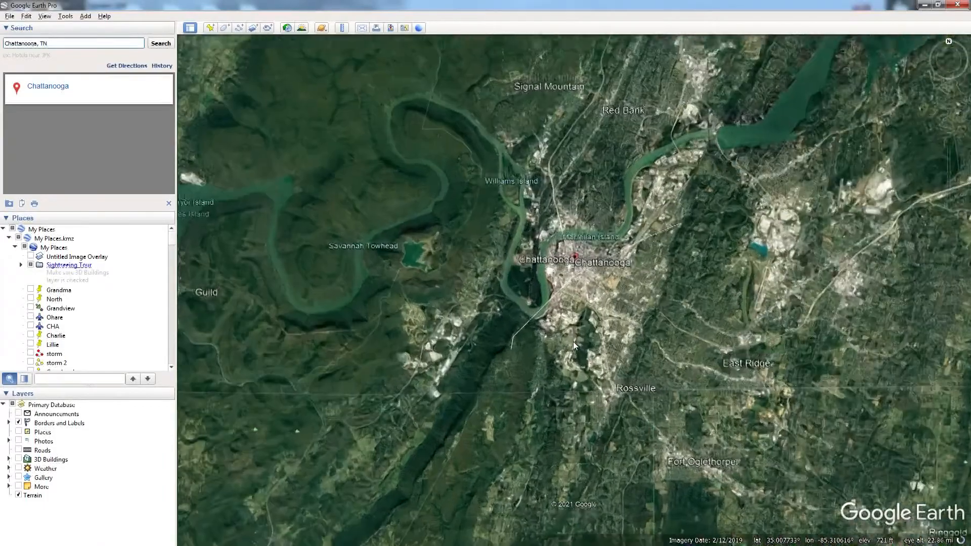
# Survey the river bends around Chattanooga and rotate the map so that south faces up
pyautogui.scroll(-3, 573, 346)
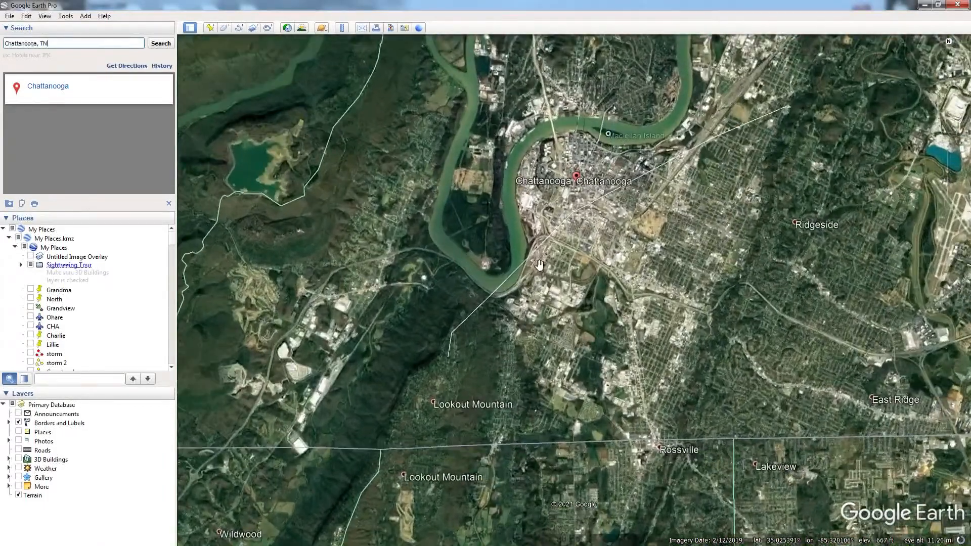
pyautogui.scroll(-2, 539, 267)
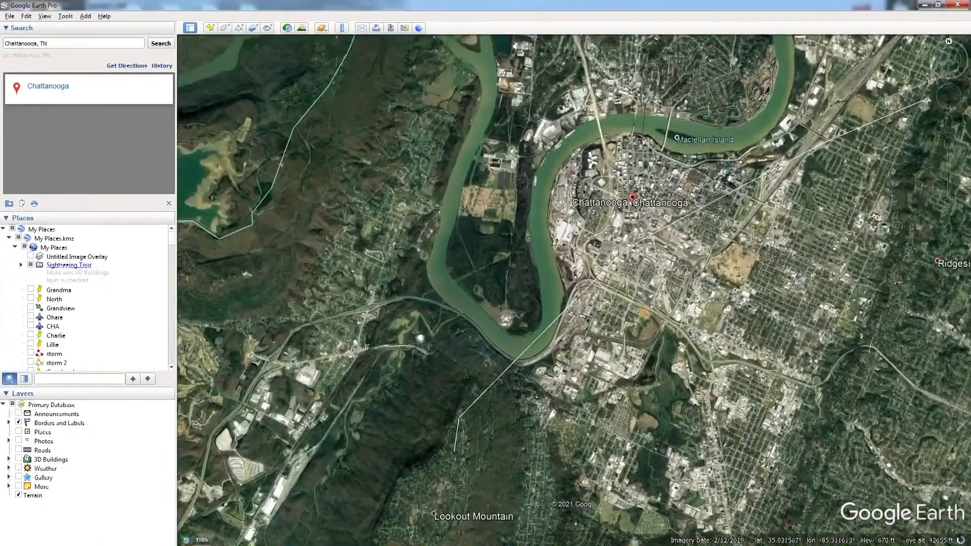
pyautogui.scroll(-3, 617, 295)
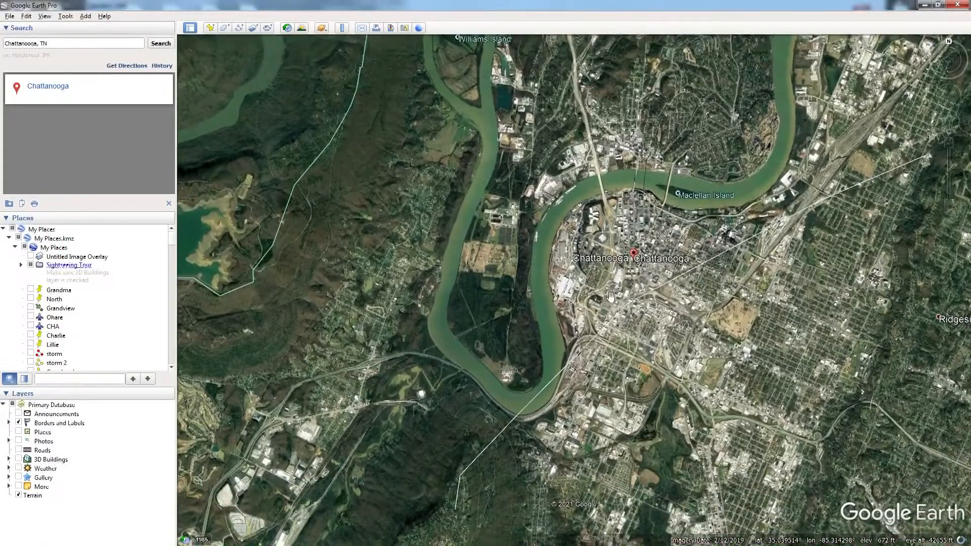
pyautogui.scroll(4, 613, 328)
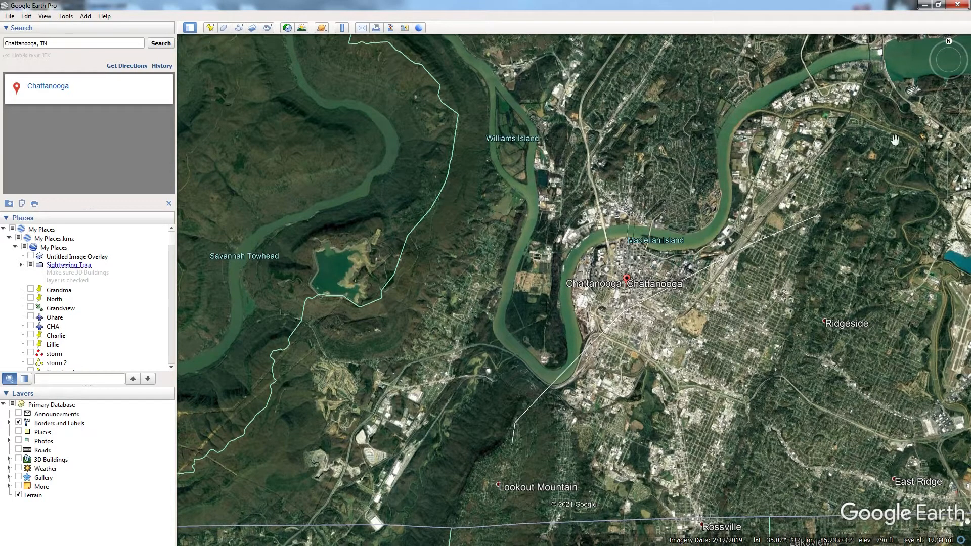
pyautogui.moveTo(936, 69); pyautogui.dragTo(963, 39)
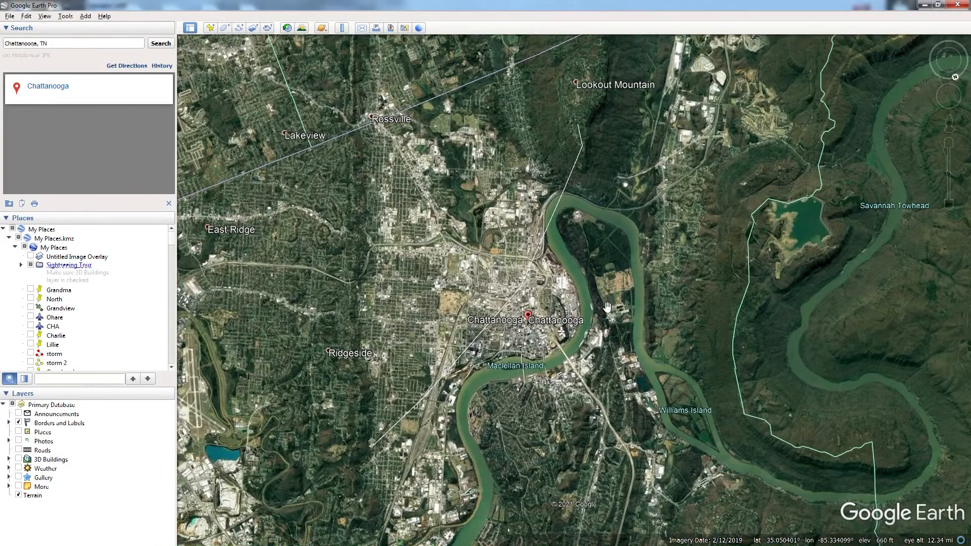
pyautogui.moveTo(605, 311); pyautogui.dragTo(598, 371)
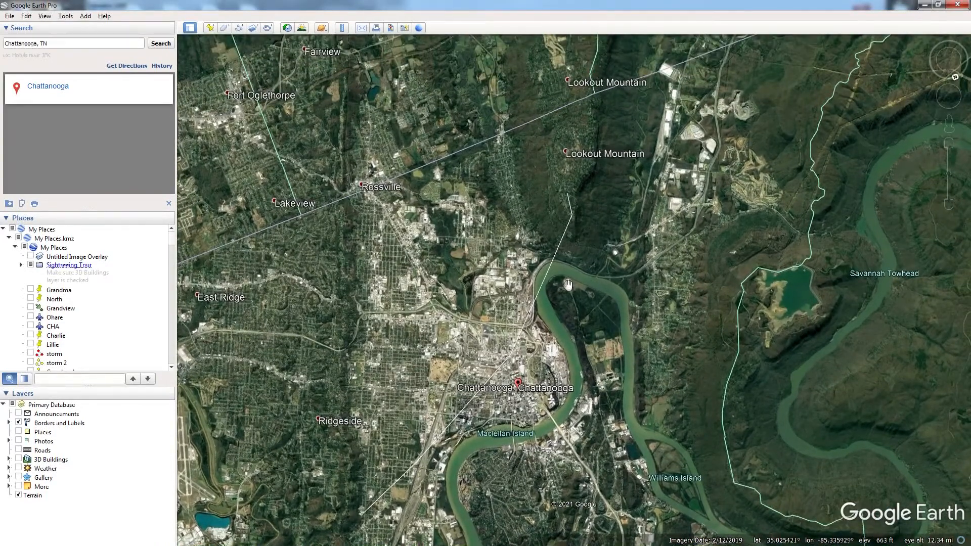
# Examine the rail yard and tracks along the river bend below Lookout Mountain at close range
pyautogui.scroll(1, 568, 314)
pyautogui.scroll(4, 567, 314)
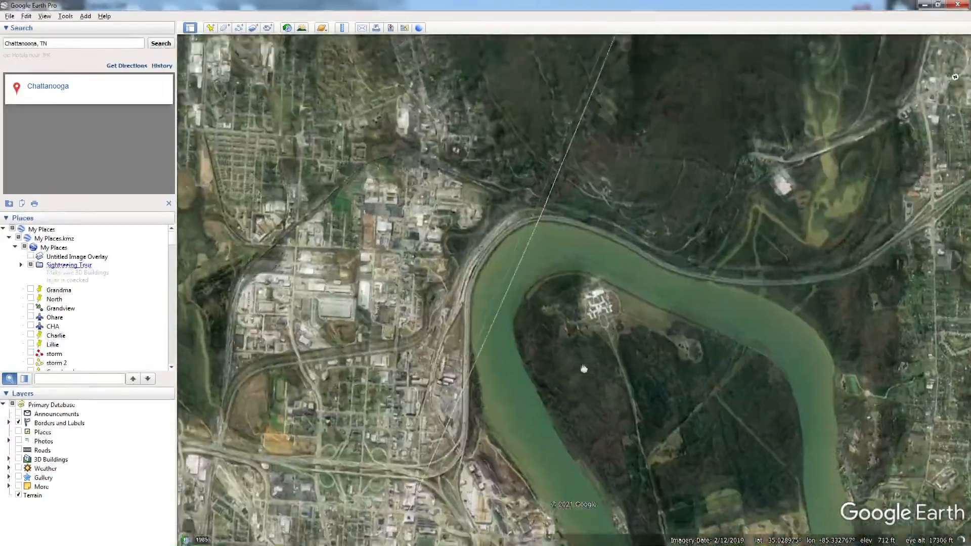
pyautogui.moveTo(584, 368); pyautogui.dragTo(592, 393)
pyautogui.scroll(2, 593, 393)
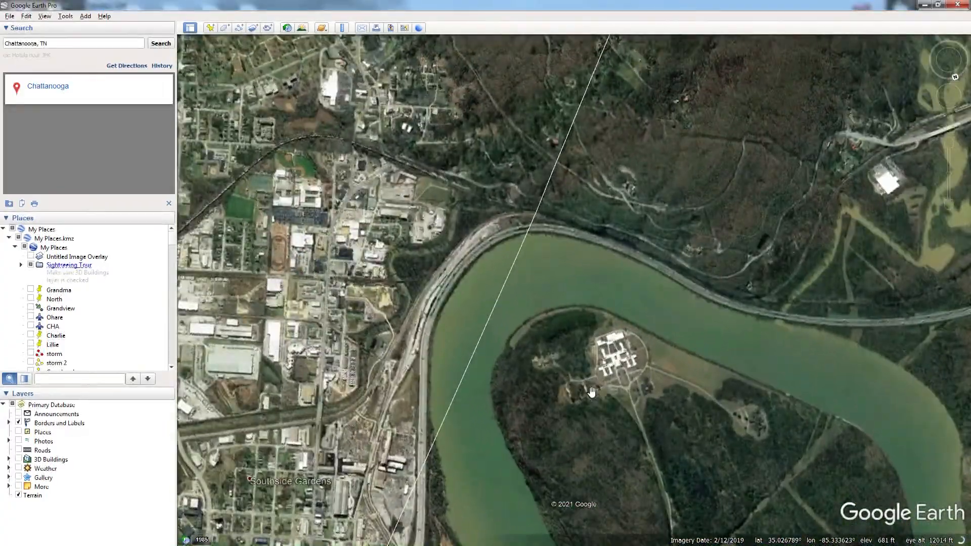
pyautogui.scroll(2, 556, 400)
pyautogui.moveTo(540, 375); pyautogui.dragTo(604, 458)
pyautogui.scroll(1, 605, 408)
pyautogui.scroll(-2, 605, 408)
pyautogui.moveTo(600, 285); pyautogui.dragTo(619, 366)
pyautogui.scroll(2, 488, 433)
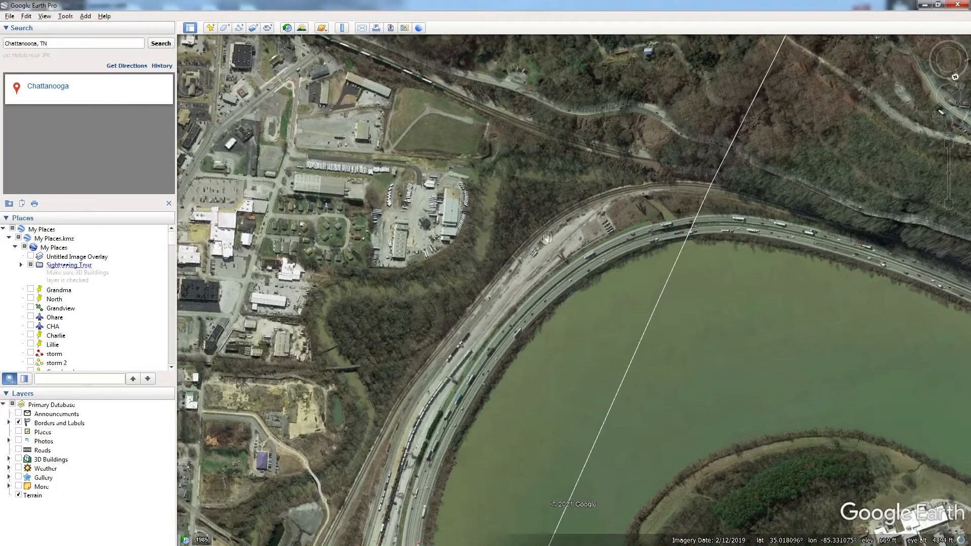
pyautogui.moveTo(402, 463); pyautogui.dragTo(445, 357)
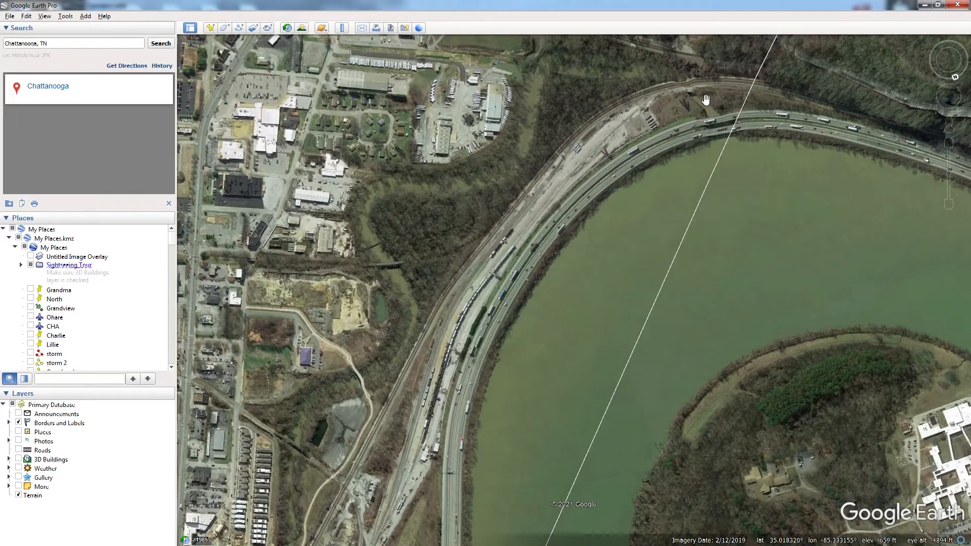
pyautogui.moveTo(474, 305); pyautogui.dragTo(498, 232)
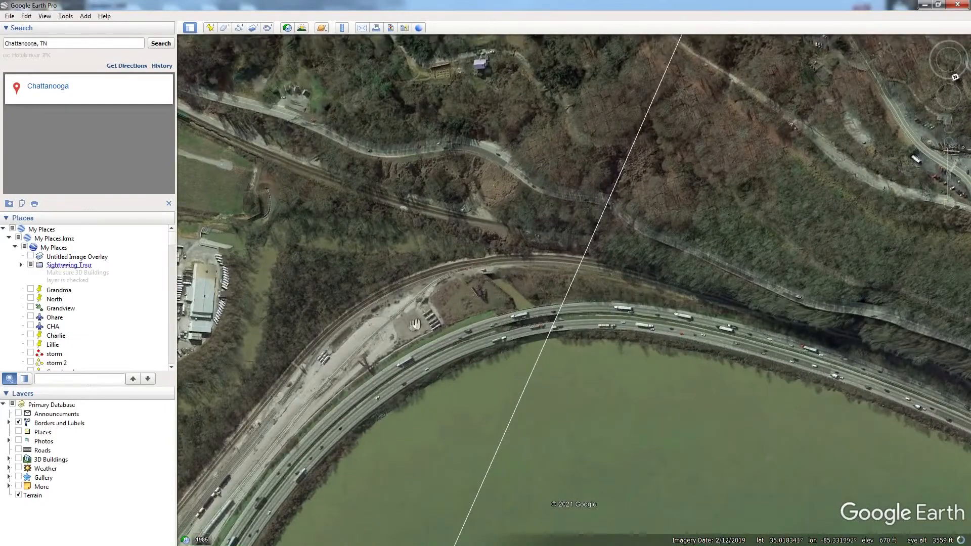
# Look over the large rail yard near Lookout Valley, west of the mountain, and return to the river bend
pyautogui.scroll(-4, 595, 252)
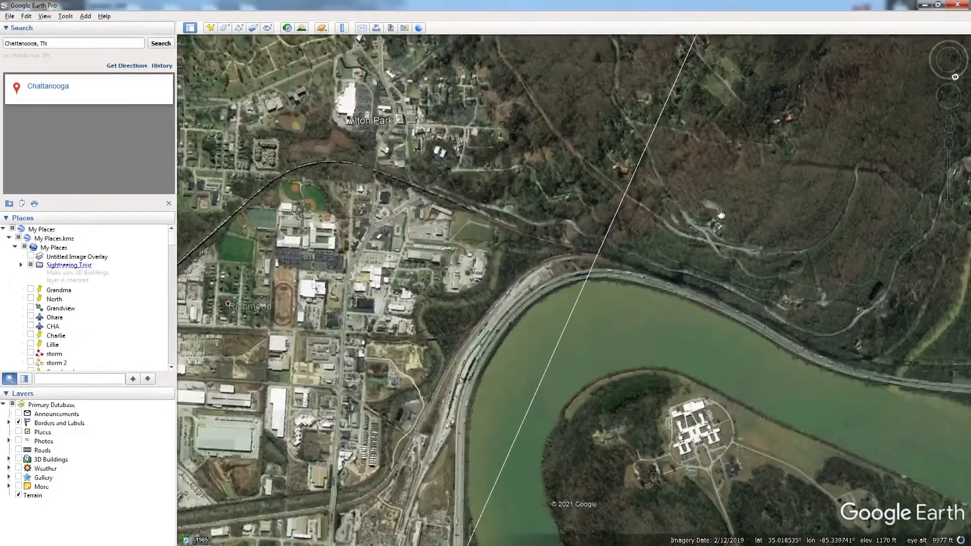
pyautogui.moveTo(721, 215); pyautogui.dragTo(507, 246)
pyautogui.moveTo(764, 177); pyautogui.dragTo(594, 311)
pyautogui.moveTo(623, 177); pyautogui.dragTo(605, 358)
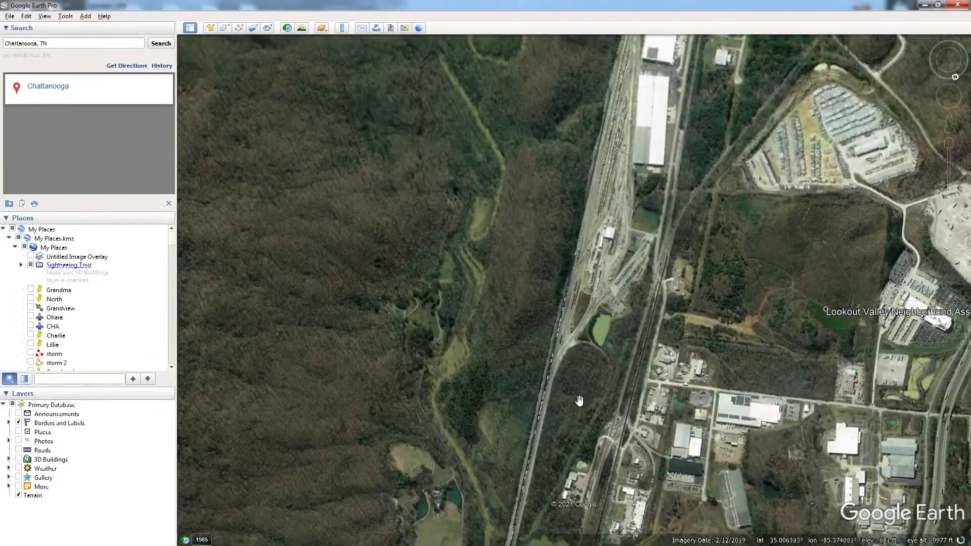
pyautogui.moveTo(578, 401); pyautogui.dragTo(627, 172)
pyautogui.moveTo(582, 383); pyautogui.dragTo(670, 276)
pyautogui.moveTo(435, 365); pyautogui.dragTo(629, 335)
pyautogui.moveTo(445, 345); pyautogui.dragTo(530, 348)
# Inspect the length of the river-bend rail yard between the woods and the highway, up to its mountain end
pyautogui.scroll(5, 435, 369)
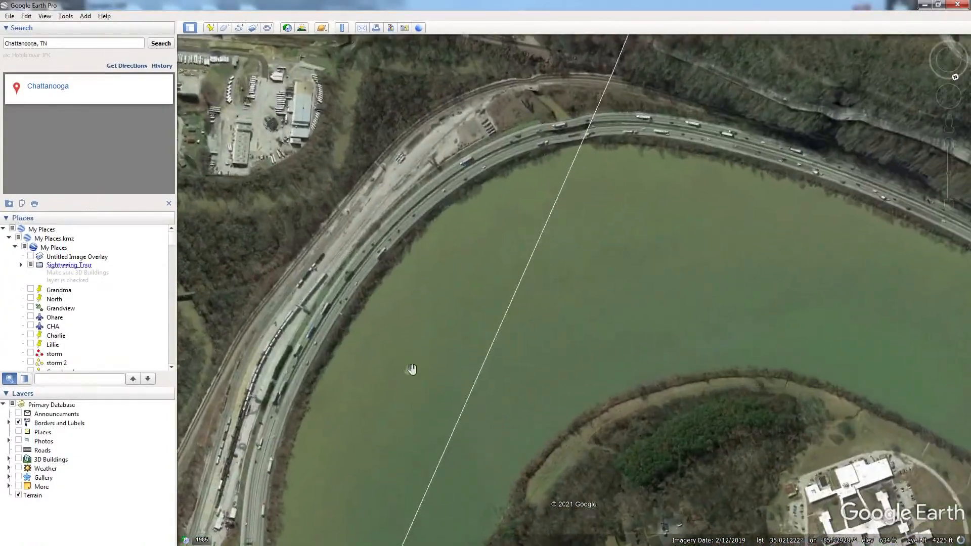
pyautogui.moveTo(412, 369); pyautogui.dragTo(472, 330)
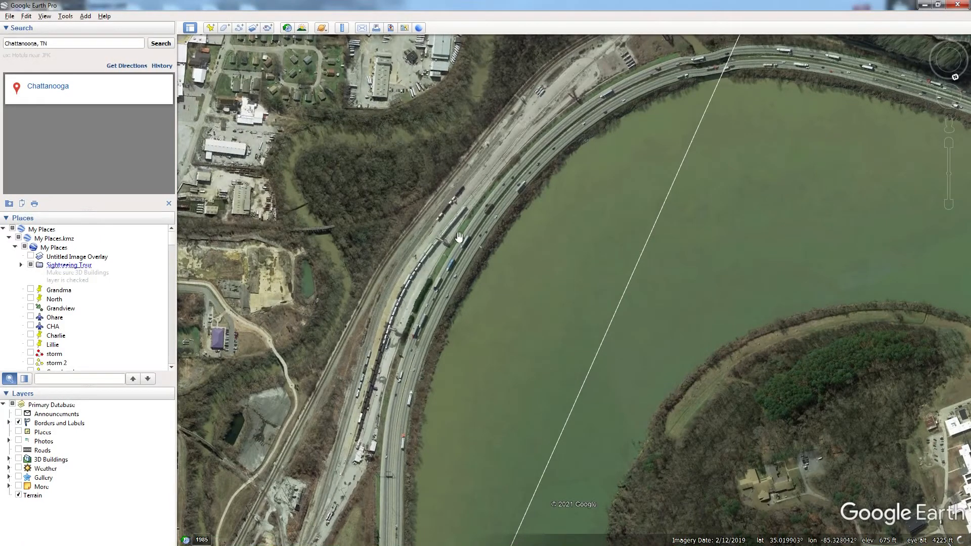
pyautogui.moveTo(514, 188); pyautogui.dragTo(400, 384)
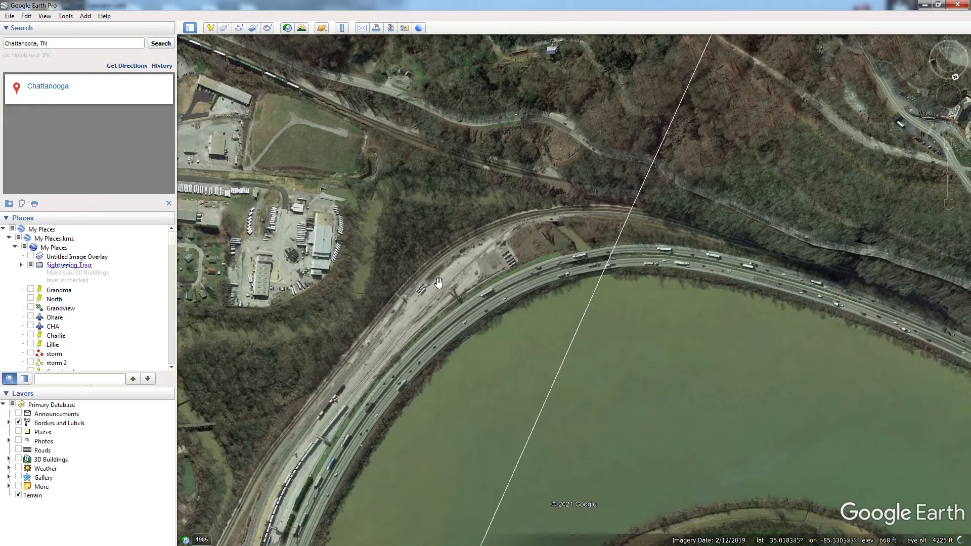
pyautogui.moveTo(423, 293); pyautogui.dragTo(457, 256)
pyautogui.moveTo(413, 312); pyautogui.dragTo(436, 284)
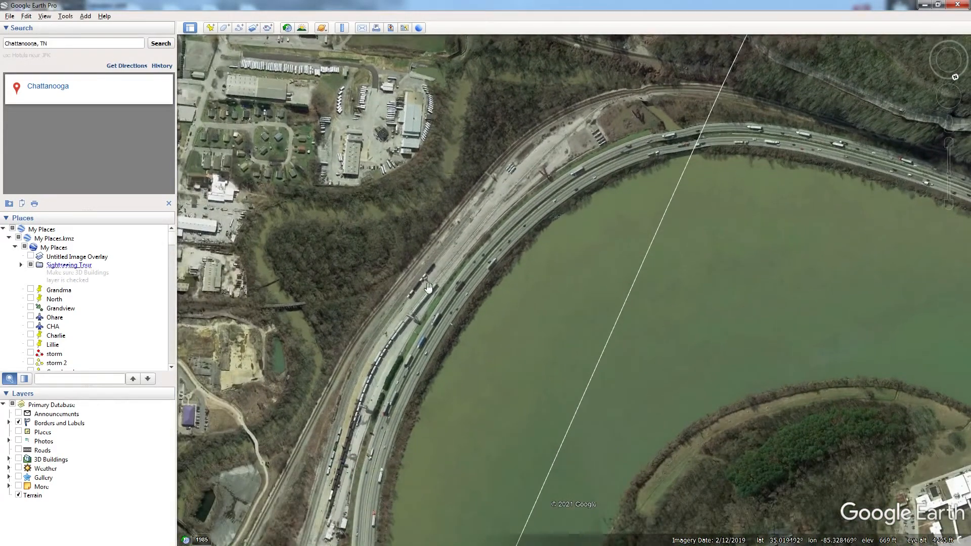
pyautogui.moveTo(420, 314); pyautogui.dragTo(387, 381)
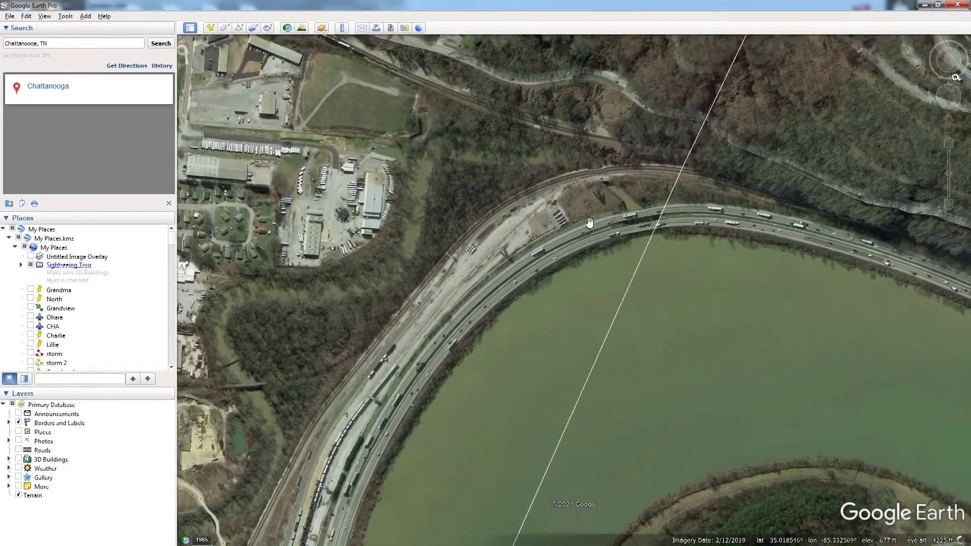
pyautogui.scroll(2, 451, 314)
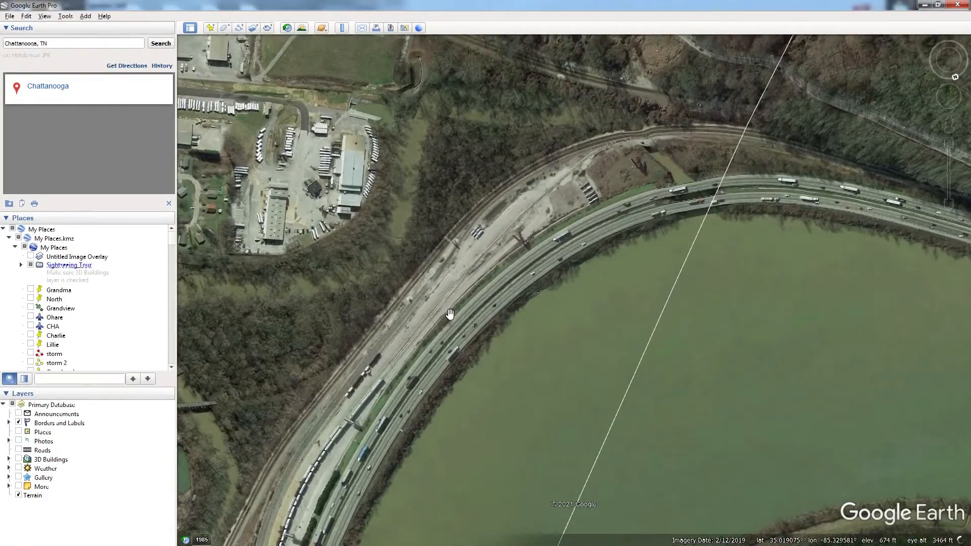
pyautogui.scroll(2, 450, 314)
pyautogui.moveTo(531, 246); pyautogui.dragTo(442, 364)
pyautogui.moveTo(546, 302); pyautogui.dragTo(518, 331)
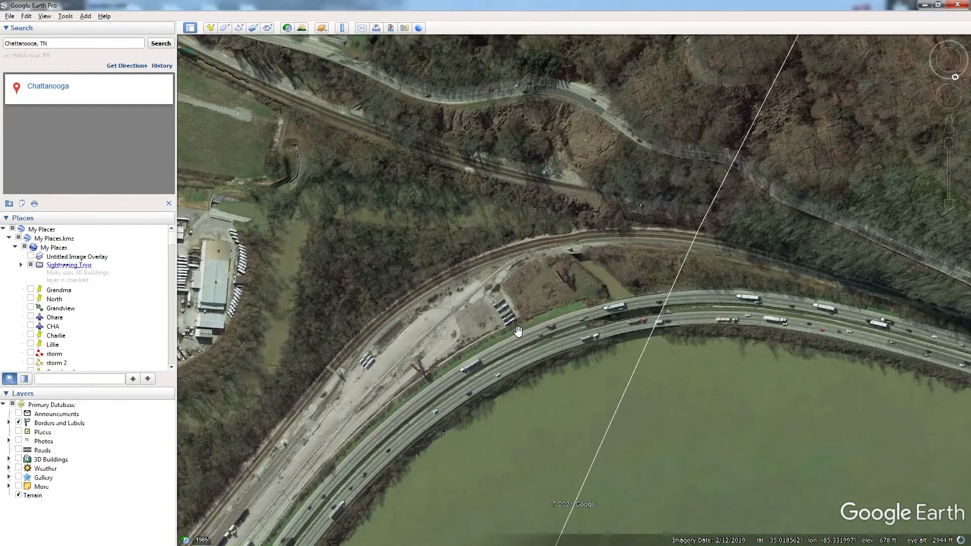
# Follow the tracks beside the riverside highway from the yard's end to the track split and creek bridge
pyautogui.moveTo(549, 291); pyautogui.dragTo(372, 337)
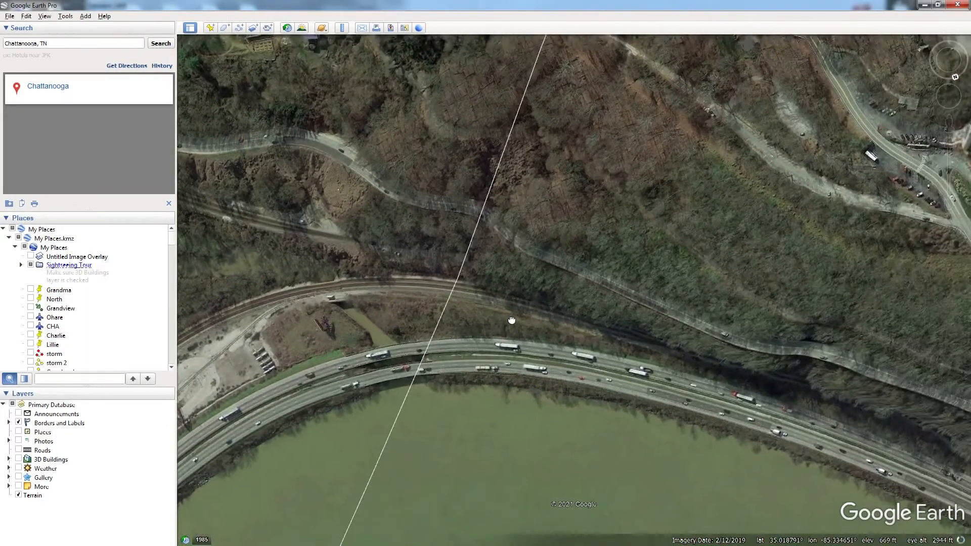
pyautogui.moveTo(575, 317); pyautogui.dragTo(447, 281)
pyautogui.moveTo(573, 349); pyautogui.dragTo(502, 310)
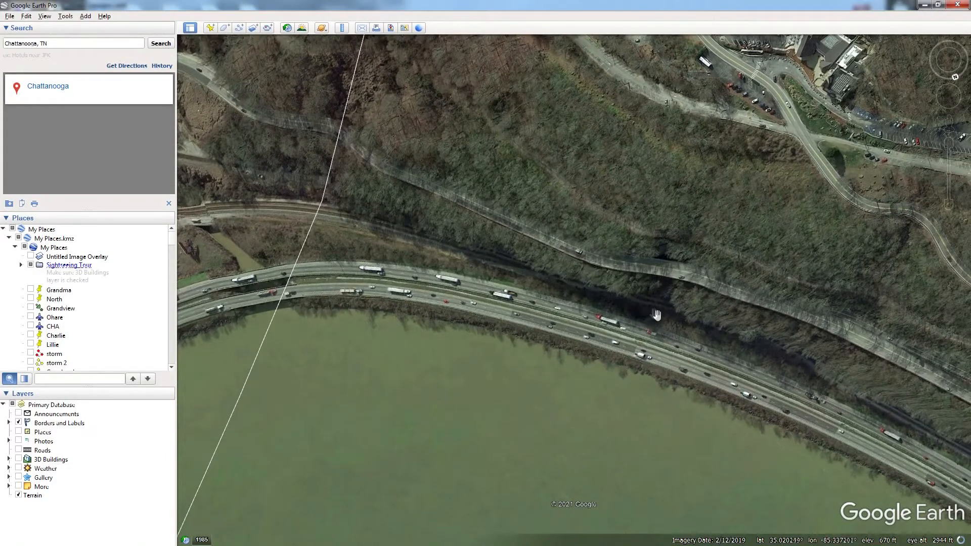
pyautogui.moveTo(839, 390); pyautogui.dragTo(525, 264)
pyautogui.moveTo(757, 381); pyautogui.dragTo(525, 263)
pyautogui.moveTo(745, 368); pyautogui.dragTo(544, 353)
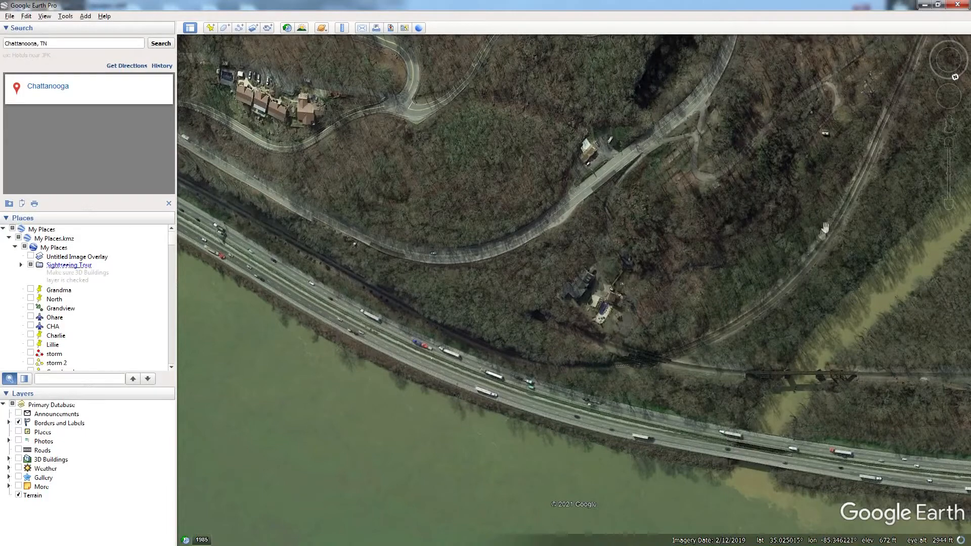
pyautogui.moveTo(696, 263); pyautogui.dragTo(796, 256)
pyautogui.moveTo(741, 292); pyautogui.dragTo(595, 279)
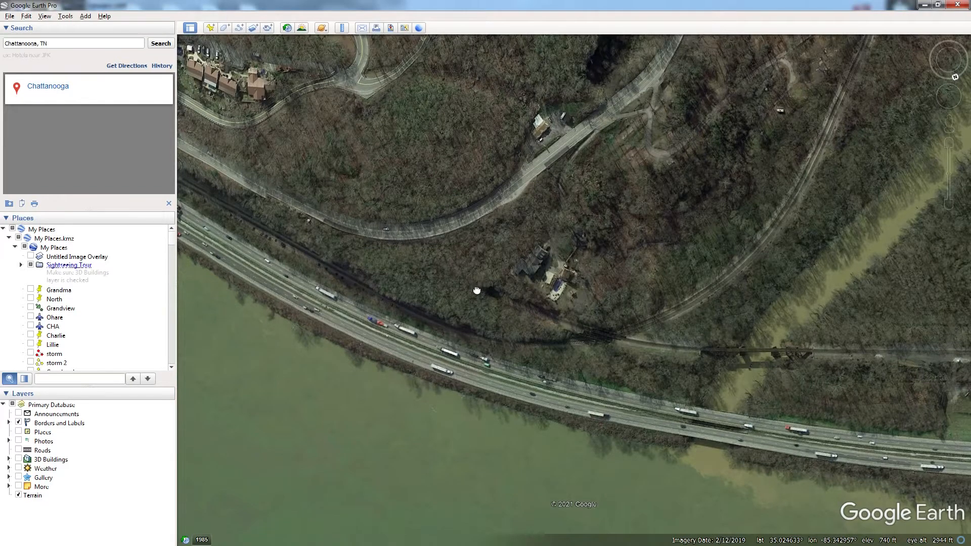
# Trace the tracks back from the creek bridge, checking the separate hillside rail line and the river-bend yard
pyautogui.moveTo(477, 291); pyautogui.dragTo(609, 322)
pyautogui.moveTo(481, 261); pyautogui.dragTo(627, 324)
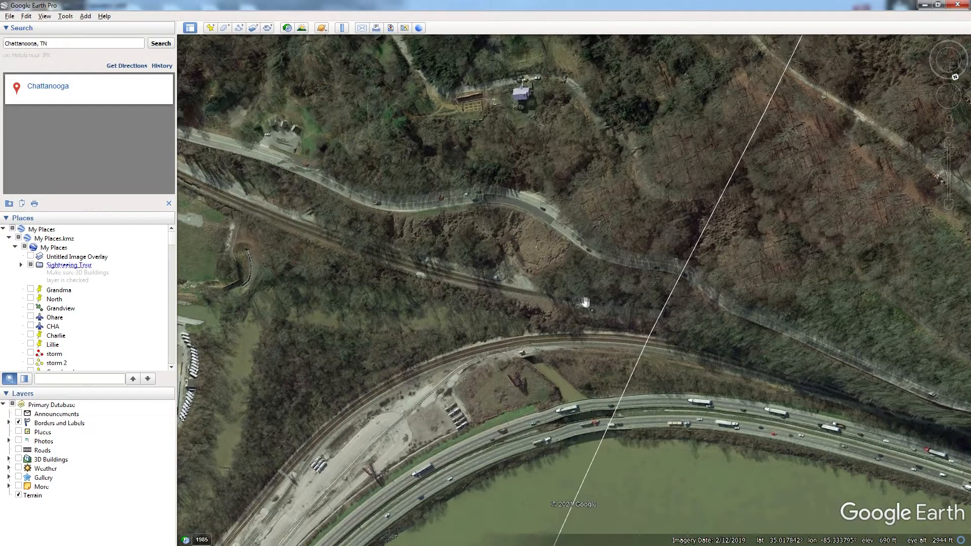
pyautogui.moveTo(466, 277); pyautogui.dragTo(692, 284)
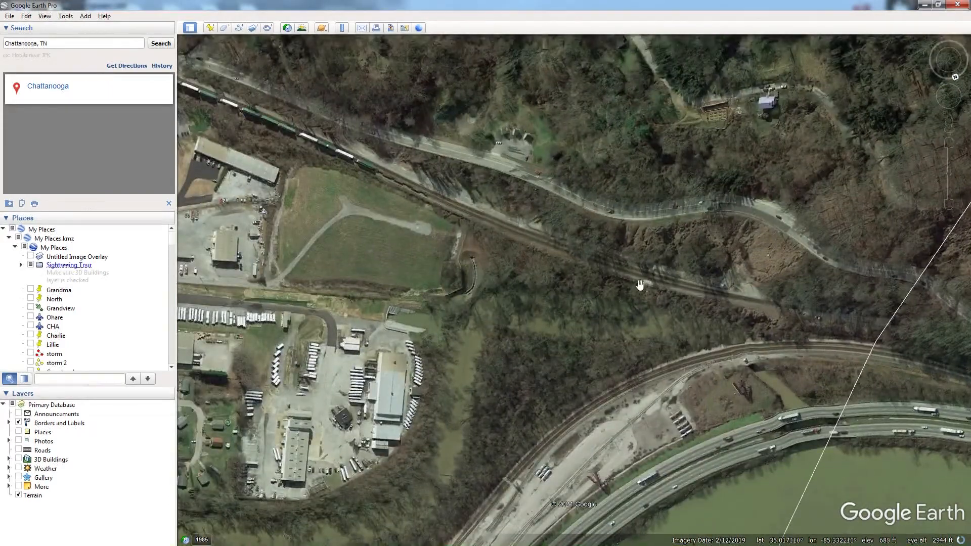
pyautogui.moveTo(517, 301)
pyautogui.mouseDown()
pyautogui.moveTo(484, 256)
pyautogui.moveTo(463, 160)
pyautogui.mouseUp()
pyautogui.moveTo(470, 292)
pyautogui.mouseDown()
pyautogui.moveTo(490, 180)
pyautogui.moveTo(524, 109)
pyautogui.mouseUp()
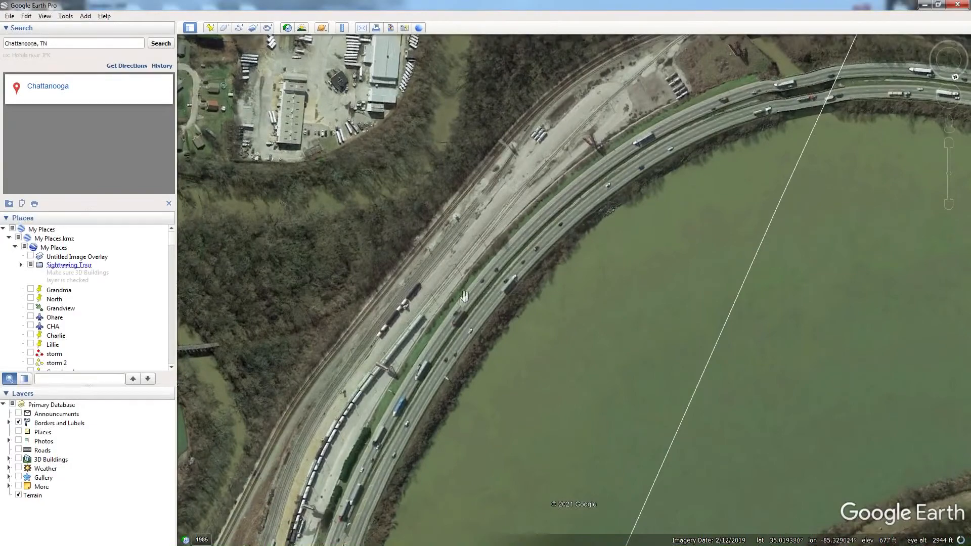
# Examine from closer up where the yard tracks run into the hillside corridor above the highway
pyautogui.scroll(2, 448, 321)
pyautogui.moveTo(500, 207); pyautogui.dragTo(402, 327)
pyautogui.moveTo(769, 54); pyautogui.dragTo(583, 223)
pyautogui.moveTo(734, 144); pyautogui.dragTo(632, 178)
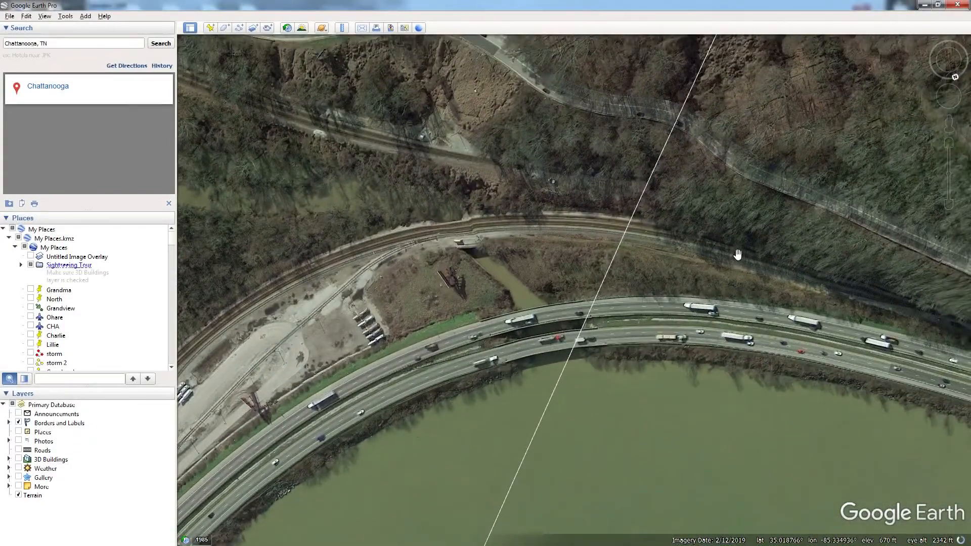
pyautogui.moveTo(689, 185); pyautogui.dragTo(539, 177)
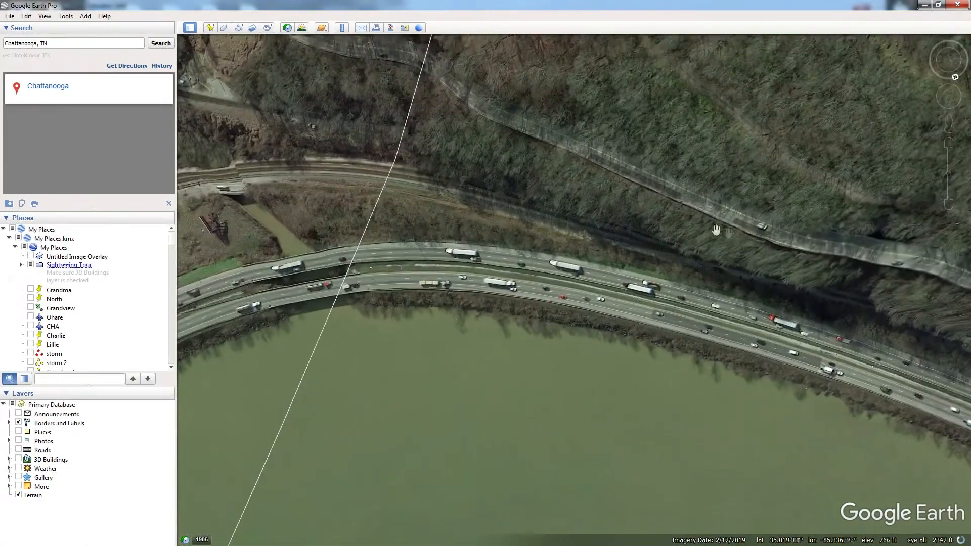
pyautogui.moveTo(716, 230); pyautogui.dragTo(575, 202)
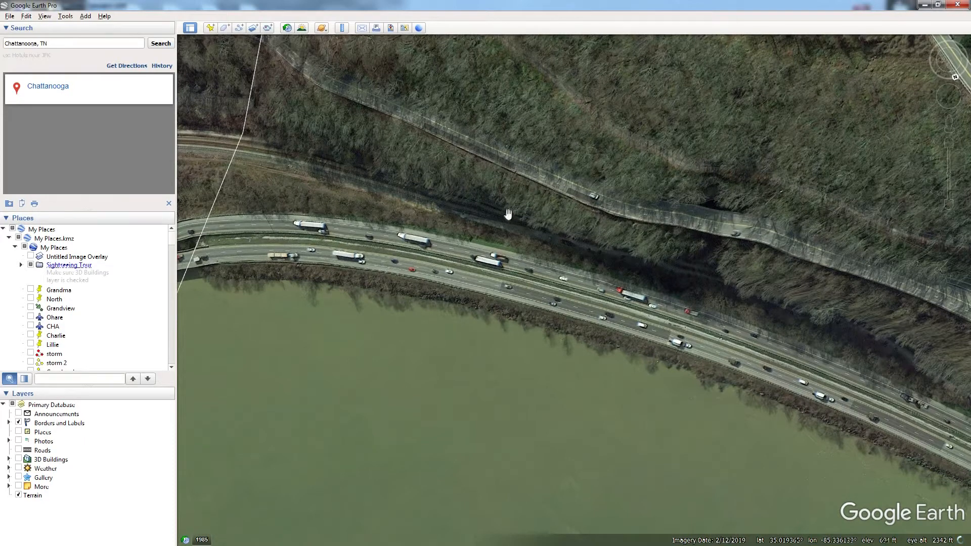
pyautogui.moveTo(505, 222); pyautogui.dragTo(395, 223)
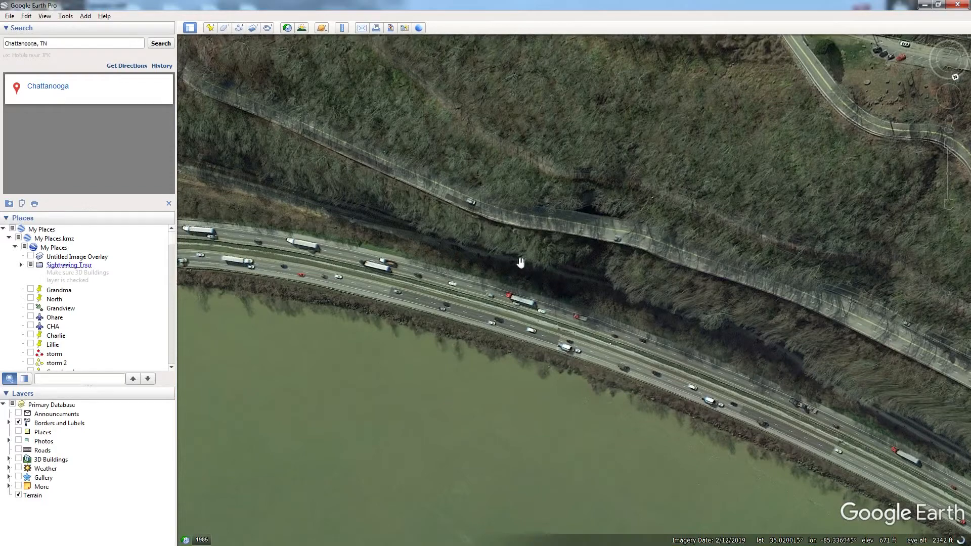
pyautogui.moveTo(360, 221); pyautogui.dragTo(731, 320)
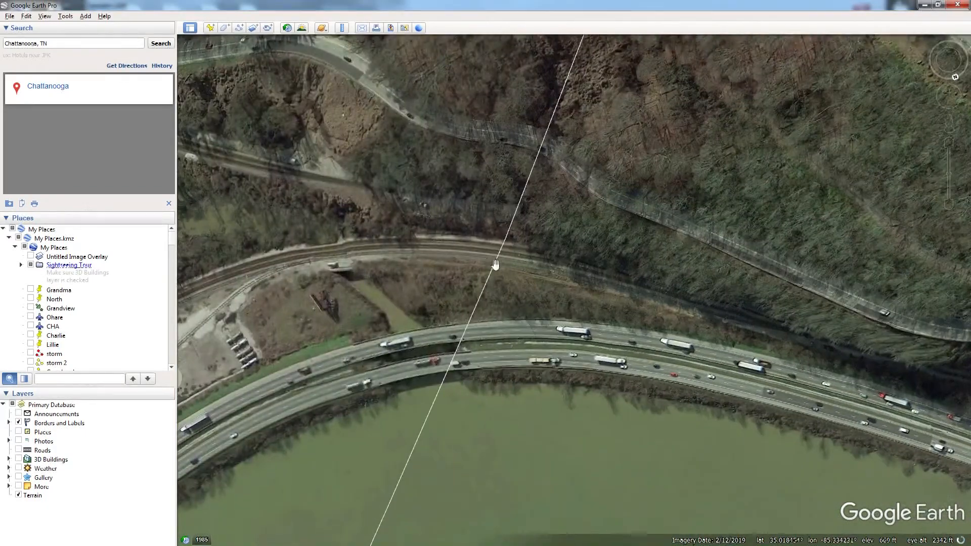
pyautogui.moveTo(400, 254); pyautogui.dragTo(530, 246)
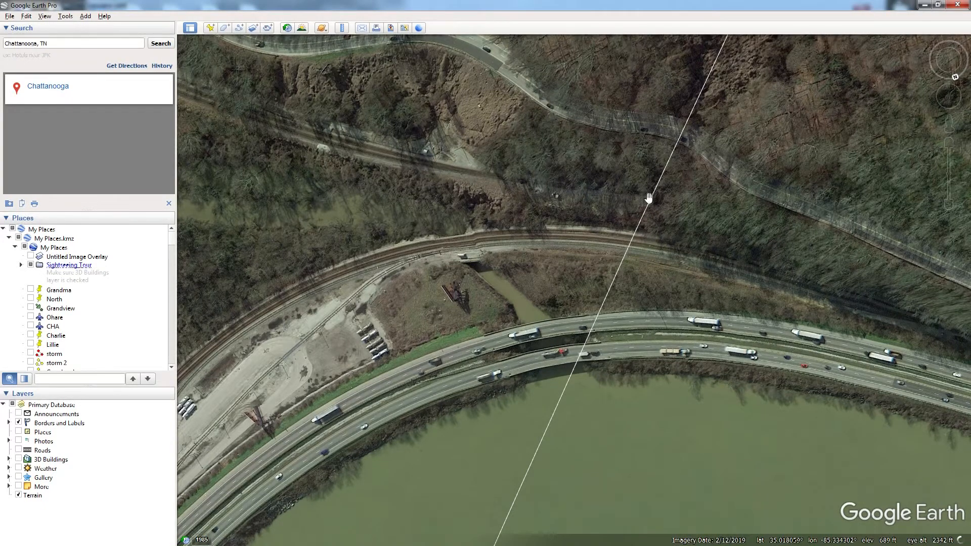
# Rotate the map so the river-bend yard runs horizontally and examine its tracks and parked railcars up close
pyautogui.moveTo(656, 262); pyautogui.dragTo(783, 202)
pyautogui.moveTo(550, 272); pyautogui.dragTo(693, 206)
pyautogui.moveTo(506, 298); pyautogui.dragTo(691, 243)
pyautogui.moveTo(940, 80)
pyautogui.moveTo(955, 77); pyautogui.dragTo(940, 76)
pyautogui.moveTo(488, 303); pyautogui.dragTo(766, 272)
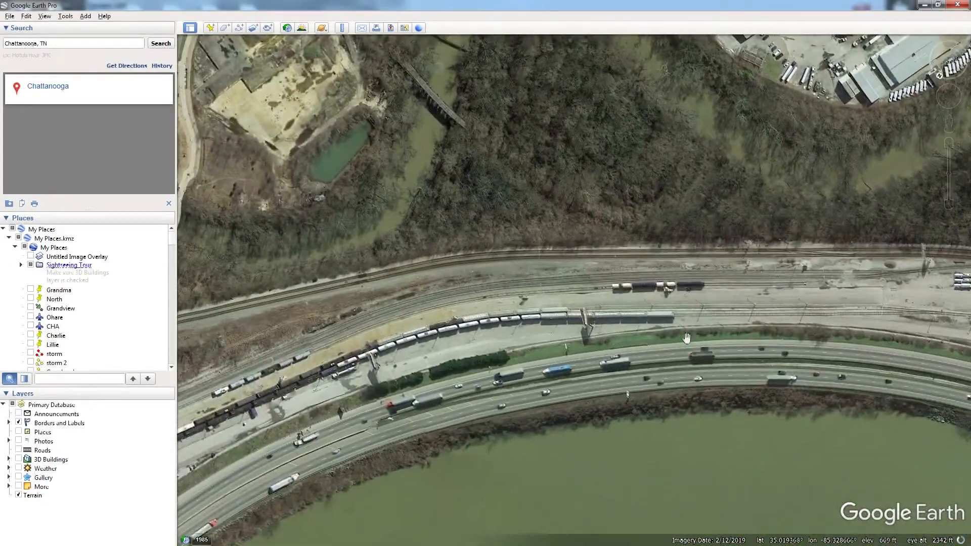
pyautogui.scroll(4, 678, 344)
pyautogui.scroll(2, 666, 340)
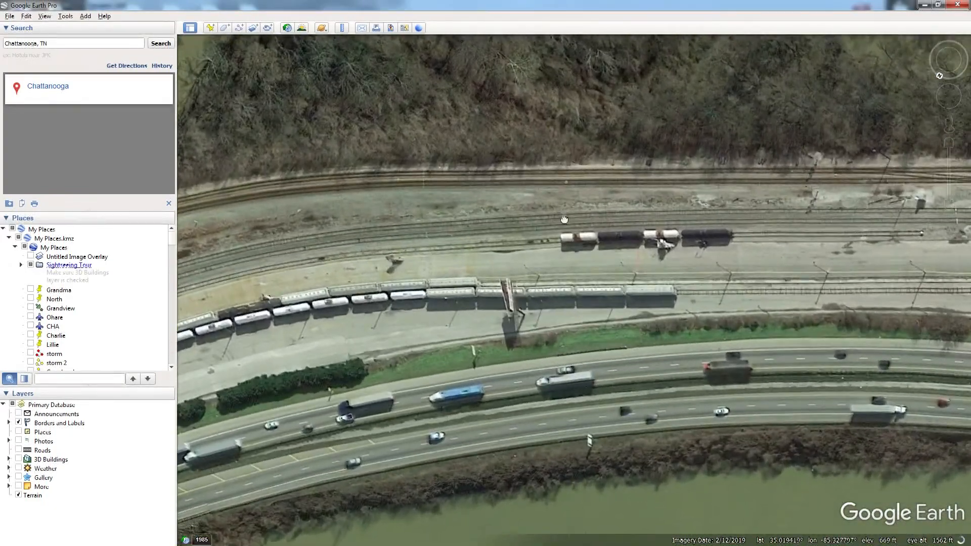
# Examine up close the double main line beside the yard's parked tank cars as a candidate starting point for the route
pyautogui.moveTo(565, 219); pyautogui.dragTo(602, 329)
pyautogui.scroll(2, 603, 329)
pyautogui.scroll(3, 603, 329)
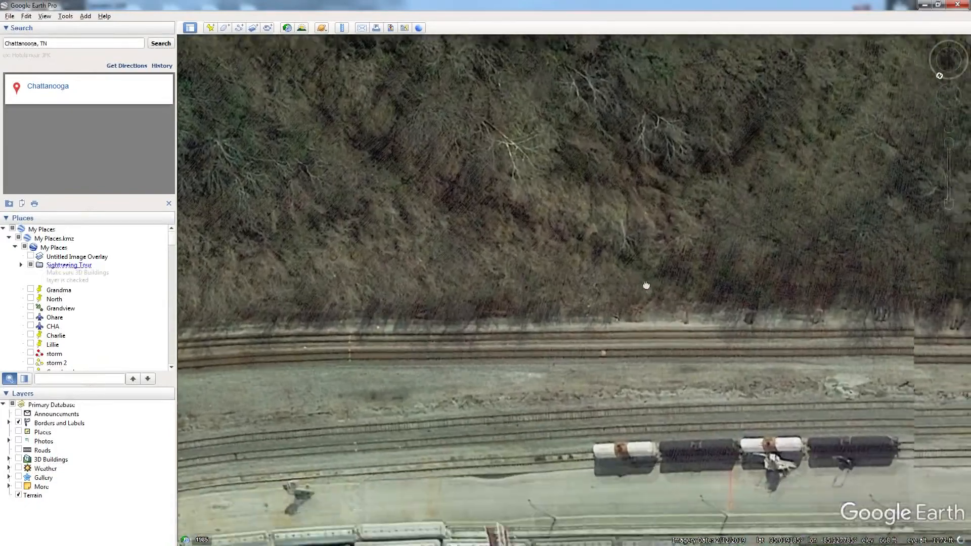
pyautogui.moveTo(647, 285); pyautogui.dragTo(636, 257)
pyautogui.scroll(2, 612, 371)
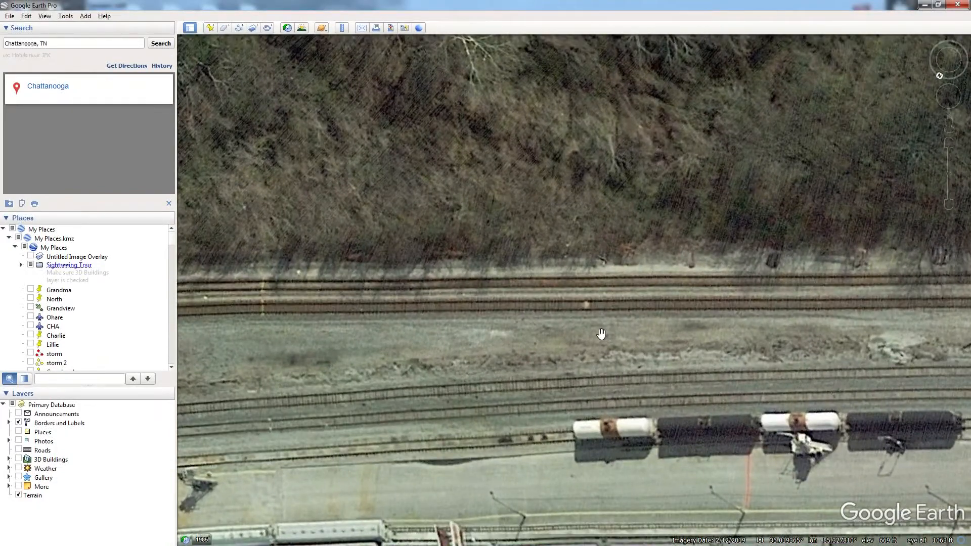
pyautogui.moveTo(587, 331); pyautogui.dragTo(567, 343)
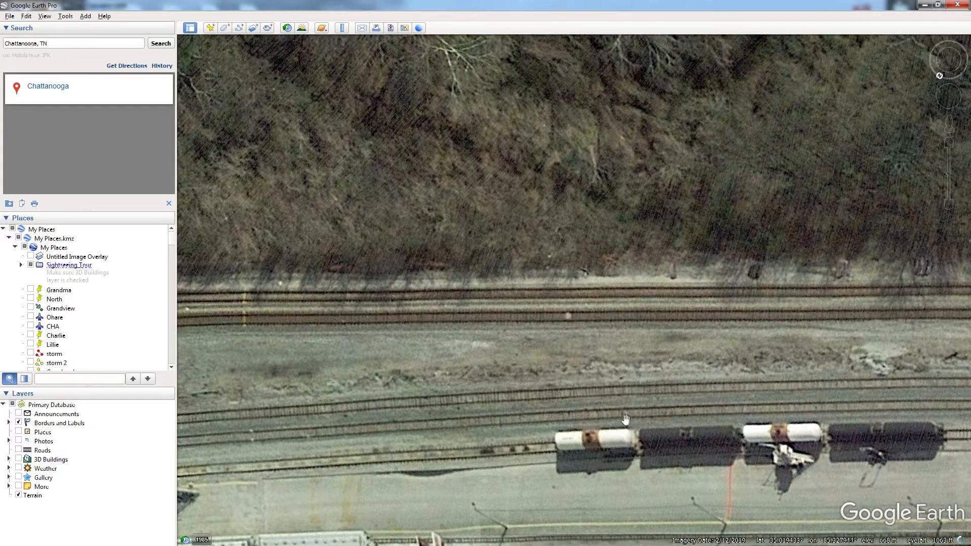
pyautogui.moveTo(686, 489); pyautogui.dragTo(685, 447)
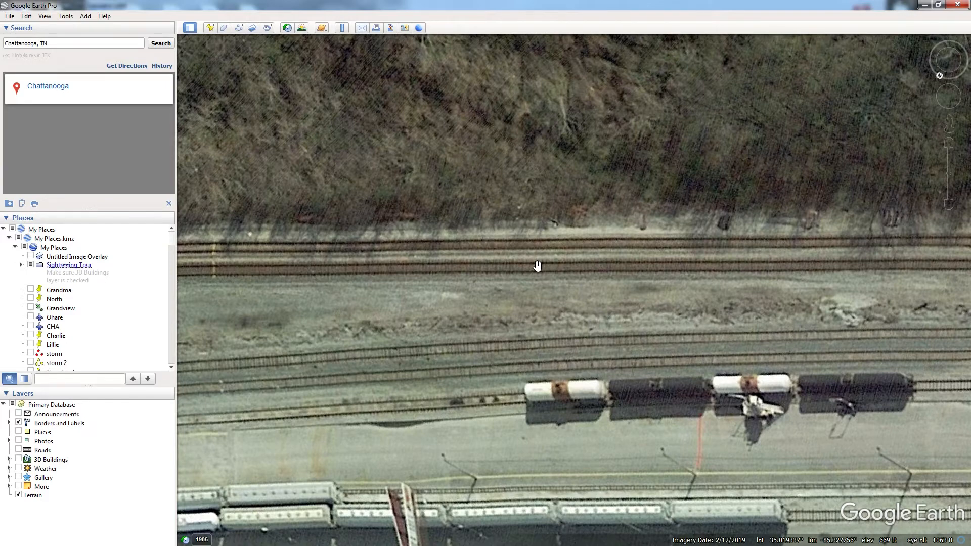
# Follow the main line from the parked tank cars around the yard's end and past the creek bridge along the highway
pyautogui.scroll(-3, 567, 276)
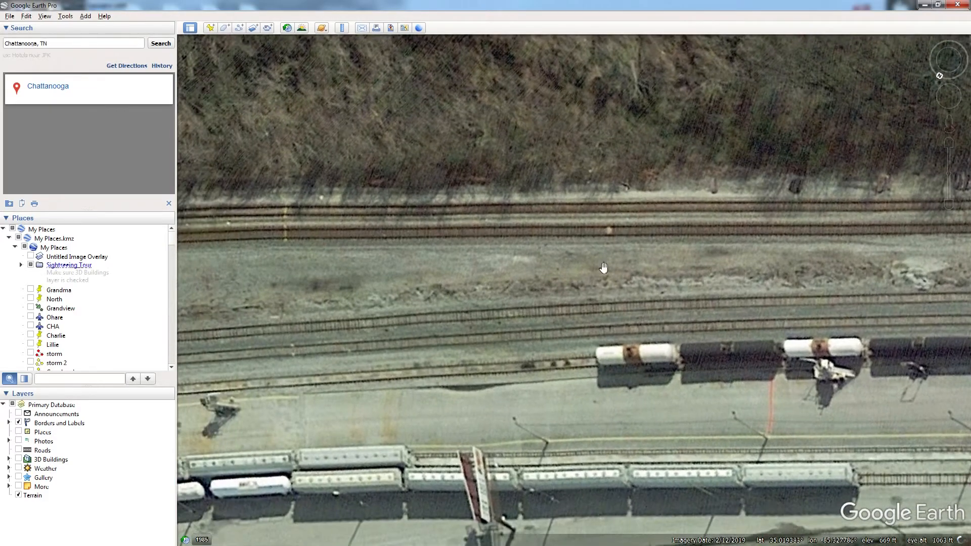
pyautogui.scroll(-5, 599, 273)
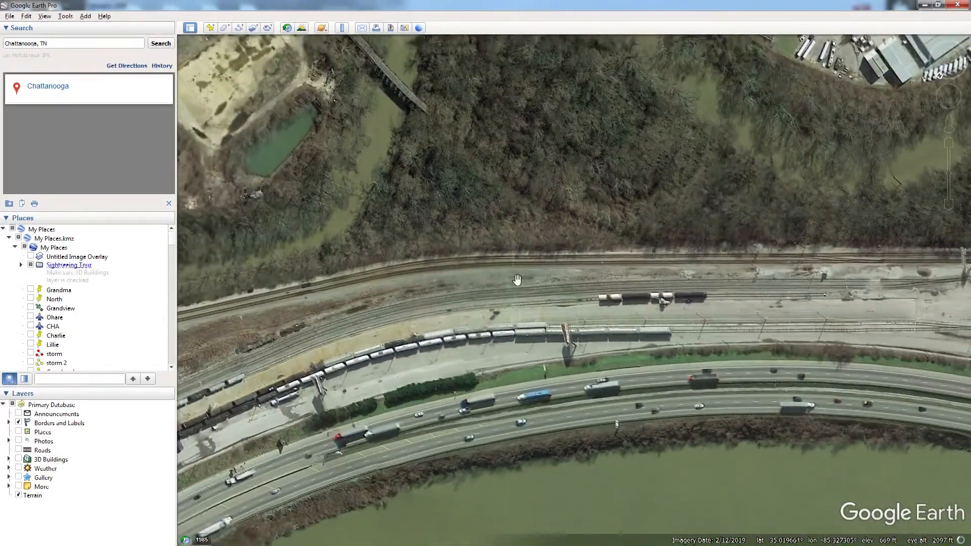
pyautogui.moveTo(520, 279); pyautogui.dragTo(273, 308)
pyautogui.moveTo(591, 308); pyautogui.dragTo(389, 304)
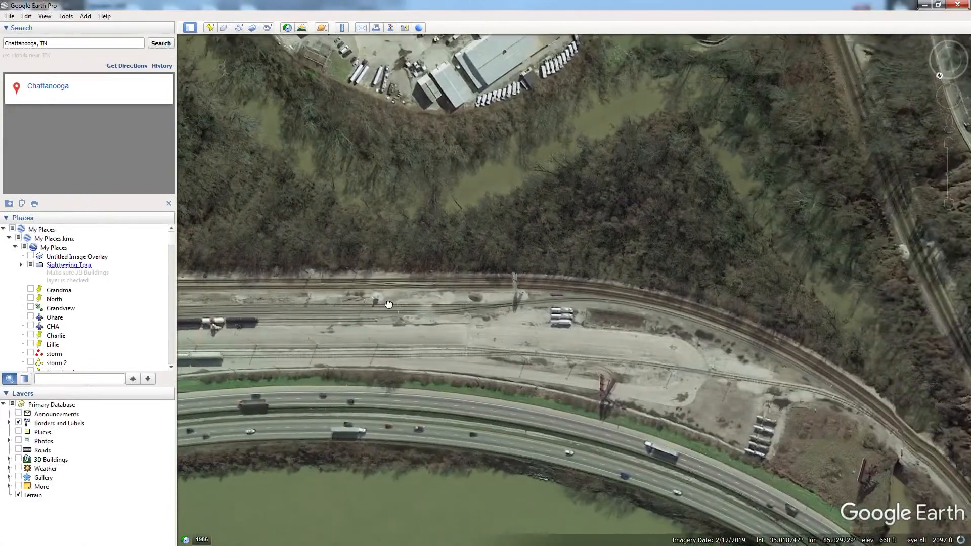
pyautogui.moveTo(670, 365); pyautogui.dragTo(453, 342)
pyautogui.moveTo(633, 381); pyautogui.dragTo(511, 280)
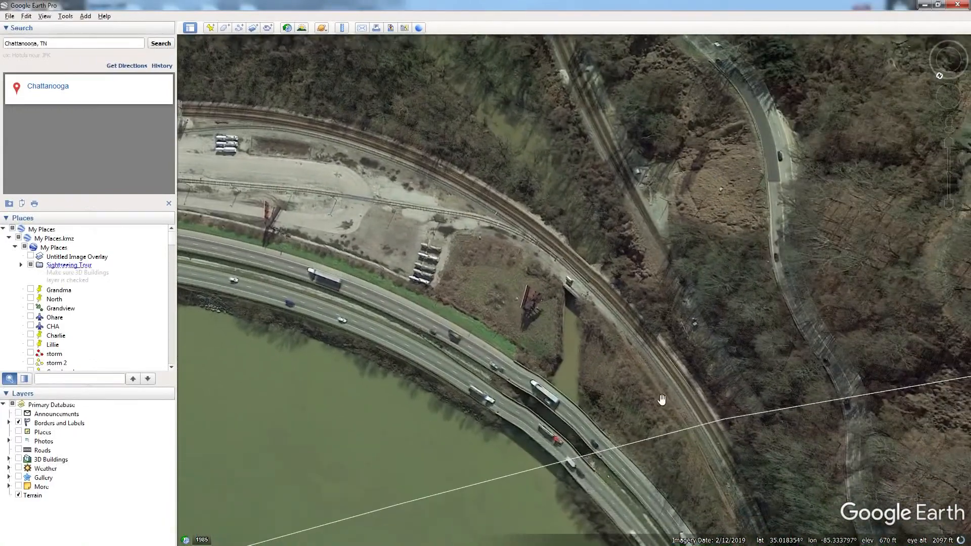
pyautogui.moveTo(662, 400); pyautogui.dragTo(569, 290)
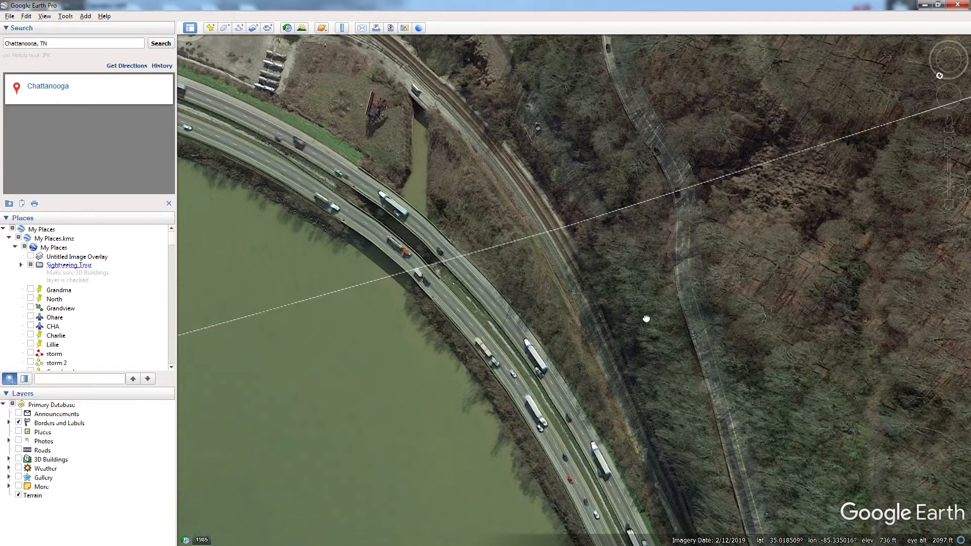
# Examine the tracks beside the highway more closely, tracing them back over the creek bridge to the yard's end
pyautogui.scroll(-3, 644, 321)
pyautogui.scroll(1, 616, 304)
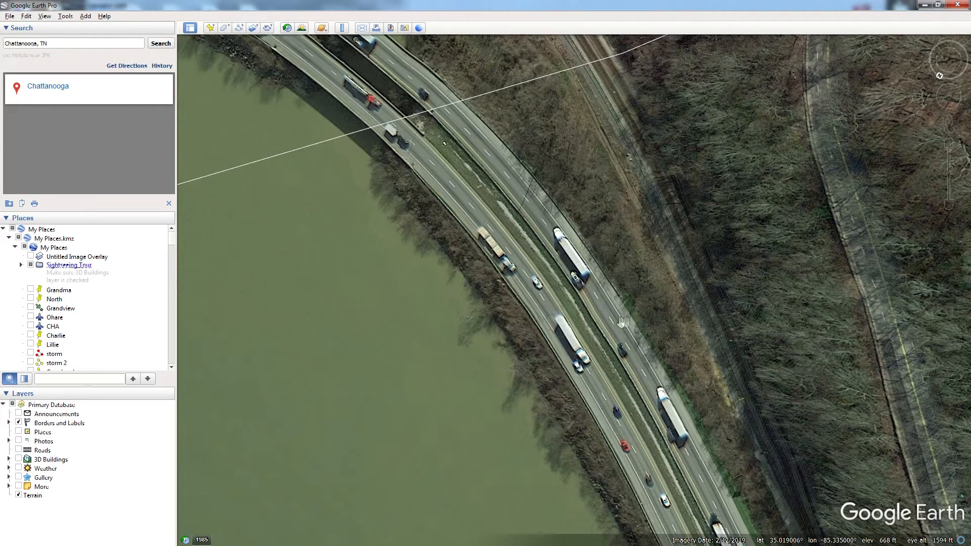
pyautogui.moveTo(598, 276); pyautogui.dragTo(654, 346)
pyautogui.moveTo(607, 237); pyautogui.dragTo(669, 358)
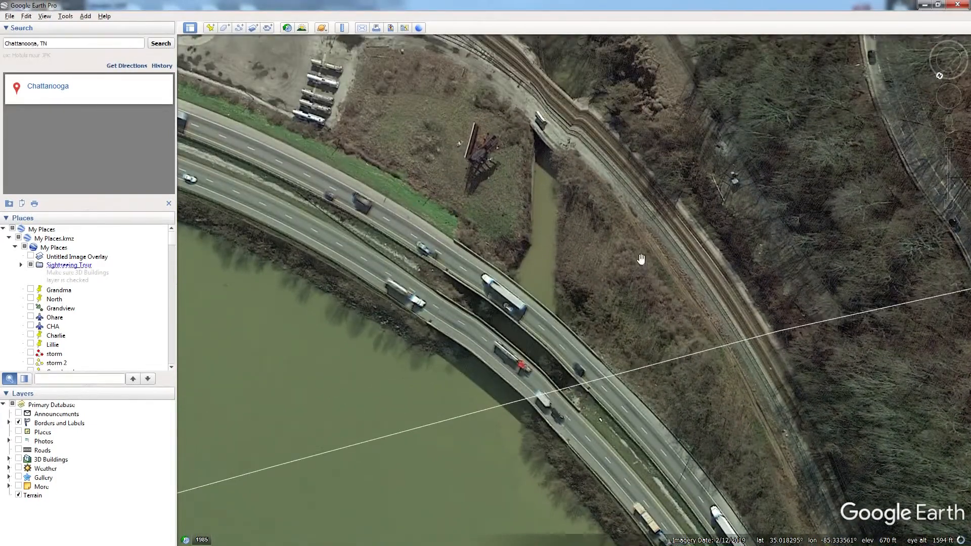
pyautogui.moveTo(642, 259); pyautogui.dragTo(700, 335)
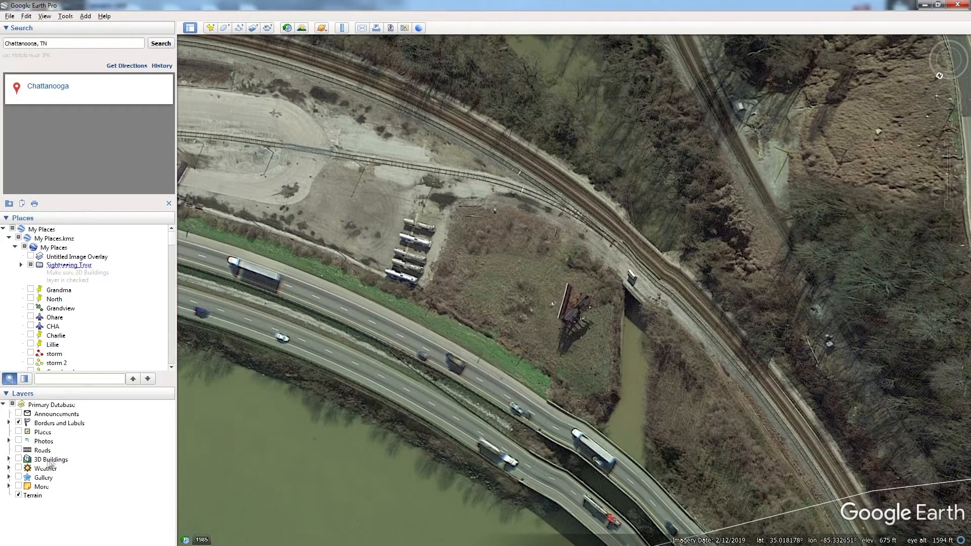
# Turn on the 3D Buildings layer to inspect the yard's end and creek bridge in its imagery, and turn it off again
pyautogui.click(18, 459)
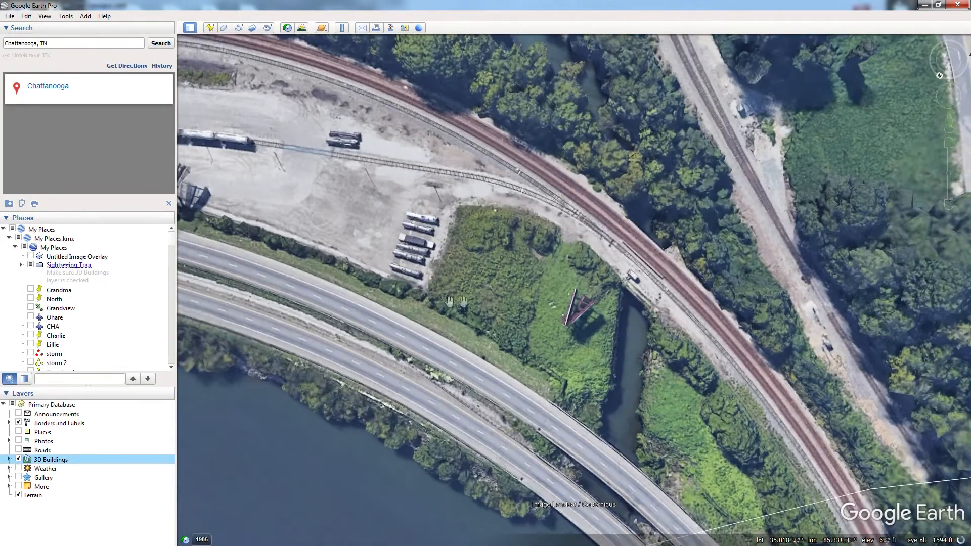
pyautogui.scroll(-3, 513, 339)
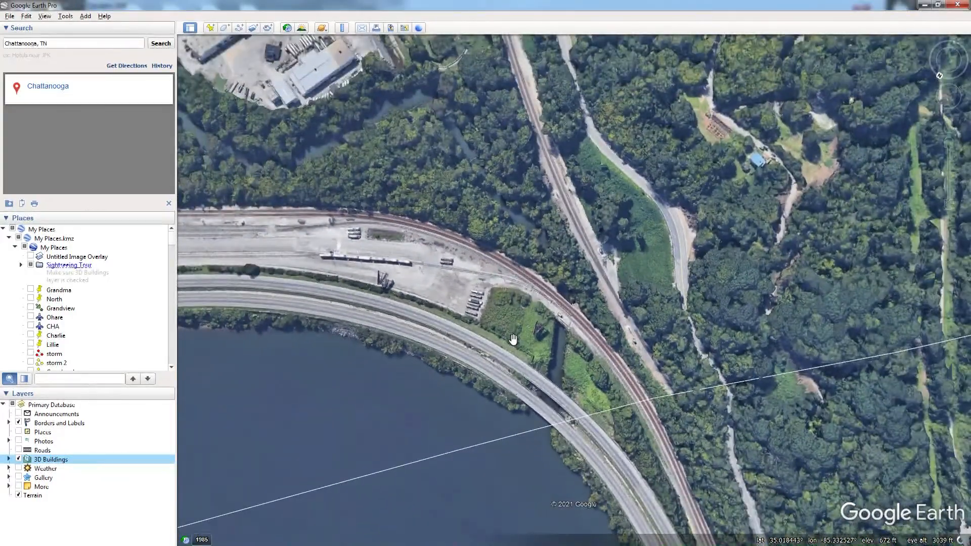
pyautogui.scroll(3, 513, 338)
pyautogui.scroll(2, 513, 339)
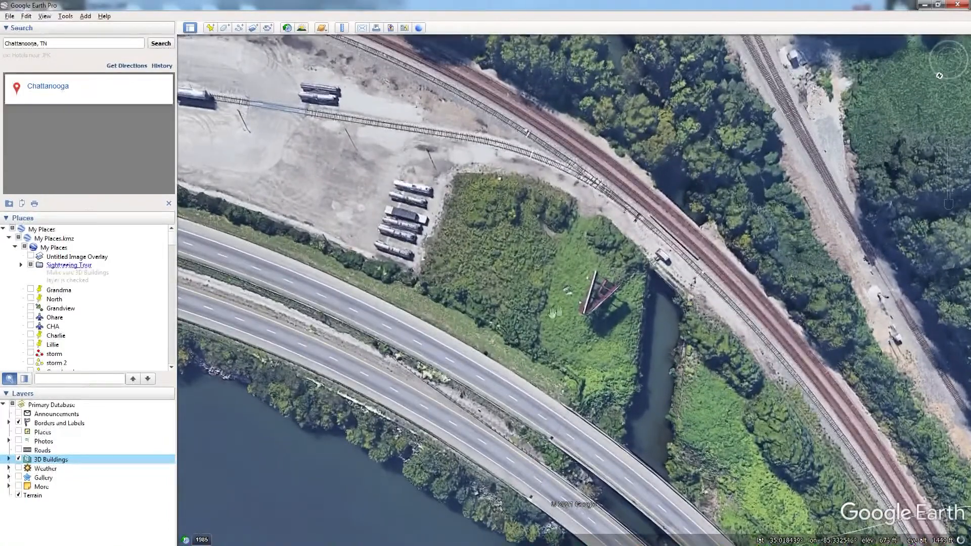
pyautogui.moveTo(566, 312); pyautogui.dragTo(516, 313)
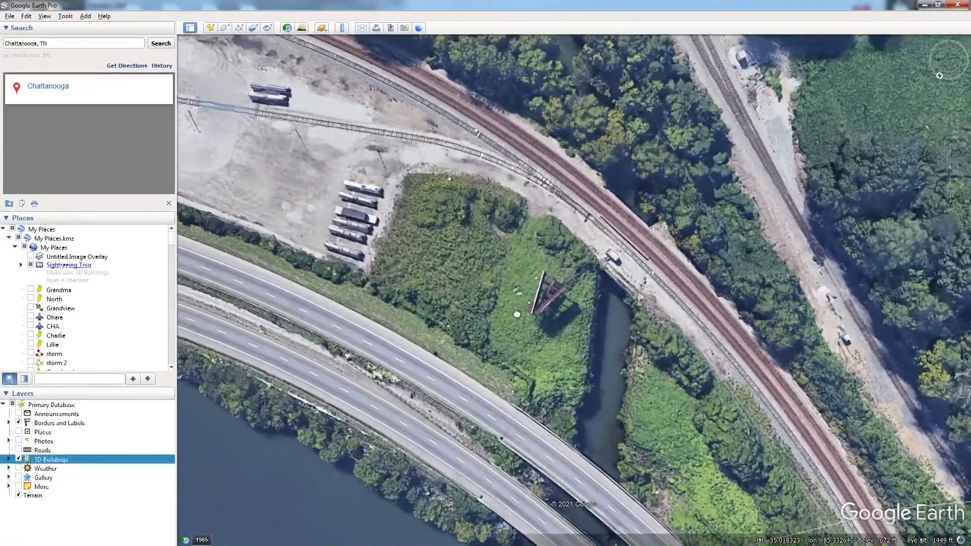
pyautogui.scroll(1, 544, 349)
pyautogui.moveTo(544, 350); pyautogui.dragTo(470, 344)
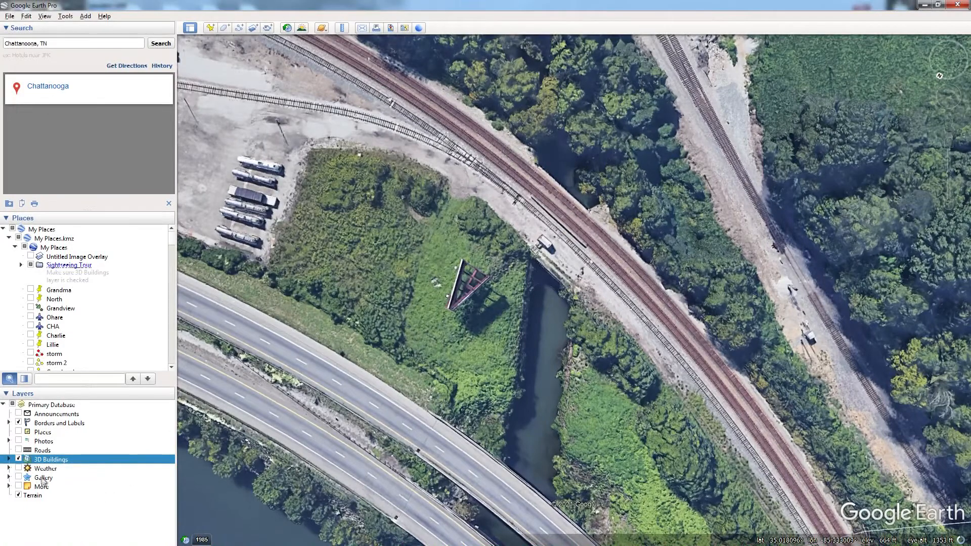
pyautogui.click(19, 459)
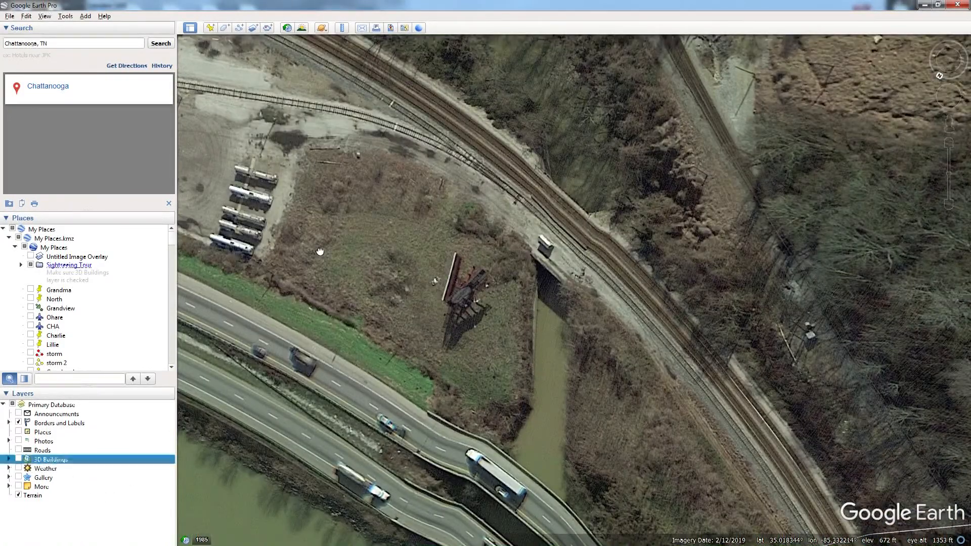
# Trace the main line from the creek bridge back to the parked tank cars in the yard
pyautogui.moveTo(318, 248); pyautogui.dragTo(429, 322)
pyautogui.moveTo(399, 248); pyautogui.dragTo(535, 343)
pyautogui.moveTo(374, 234); pyautogui.dragTo(573, 318)
pyautogui.moveTo(375, 257); pyautogui.dragTo(569, 297)
pyautogui.moveTo(418, 299); pyautogui.dragTo(698, 318)
pyautogui.moveTo(495, 316); pyautogui.dragTo(745, 330)
pyautogui.moveTo(550, 322); pyautogui.dragTo(599, 327)
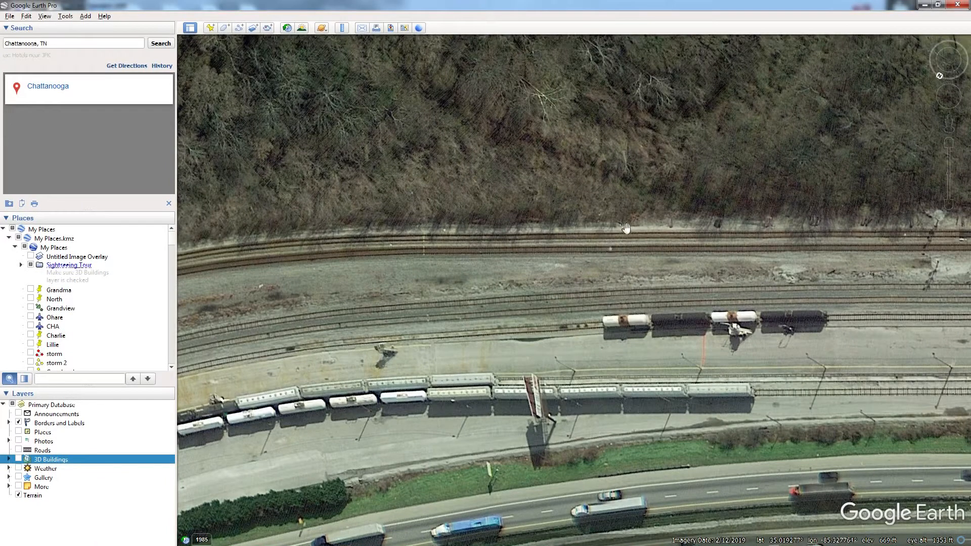
# Switch to Train Simulator and create the Chattanooga route with latitude 35.019337 and longitude -85.327758
pyautogui.click(924, 6)
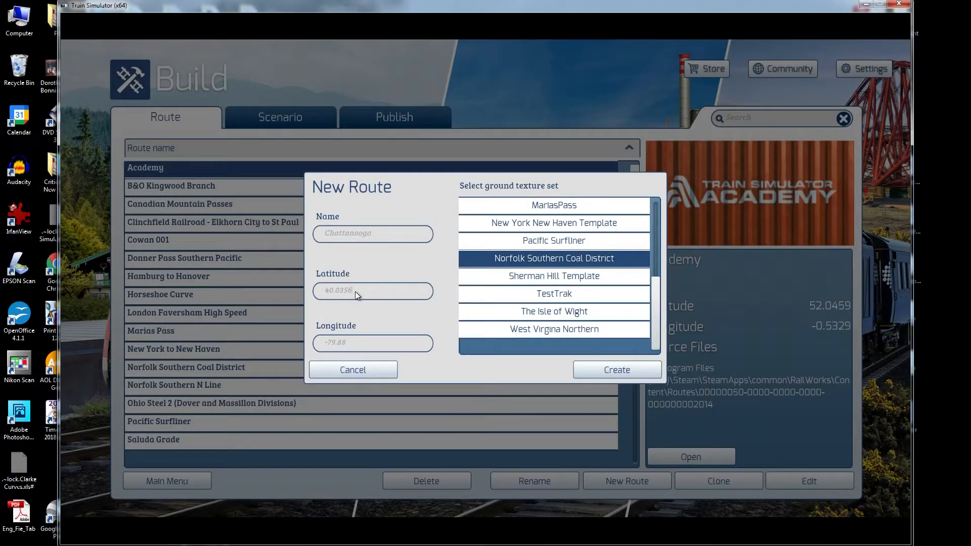
pyautogui.moveTo(357, 290); pyautogui.dragTo(307, 295)
pyautogui.write('35.019337')
pyautogui.click(329, 343)
pyautogui.press('BackSpace')
pyautogui.write('-85.327758')
pyautogui.click(617, 369)
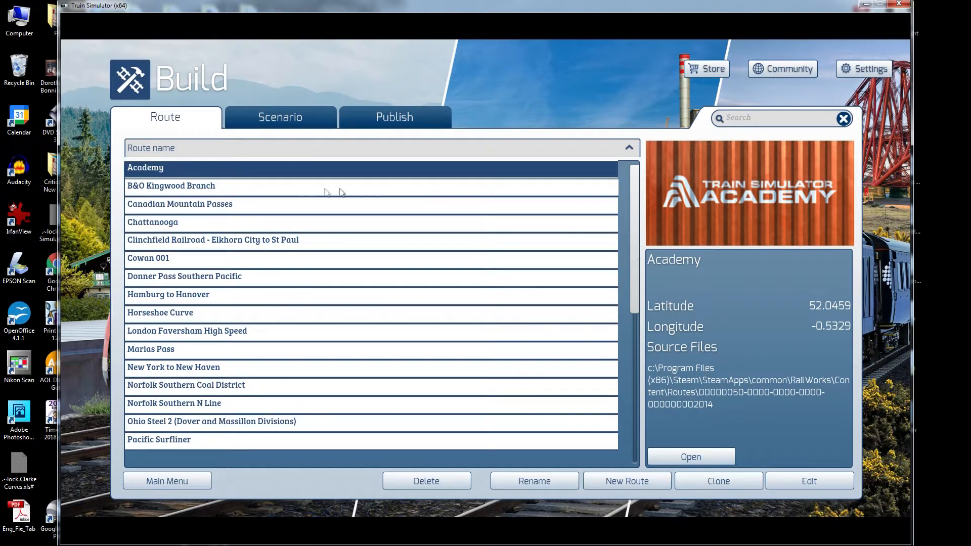
# Open the Chattanooga route for editing and move the camera around the origin marker to check how latitude and longitude respond
pyautogui.click(150, 224)
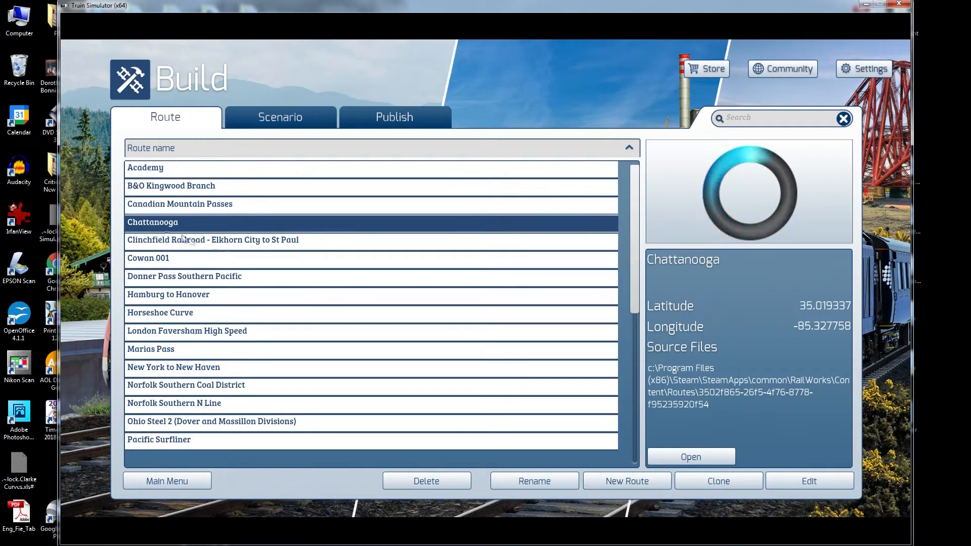
pyautogui.click(805, 483)
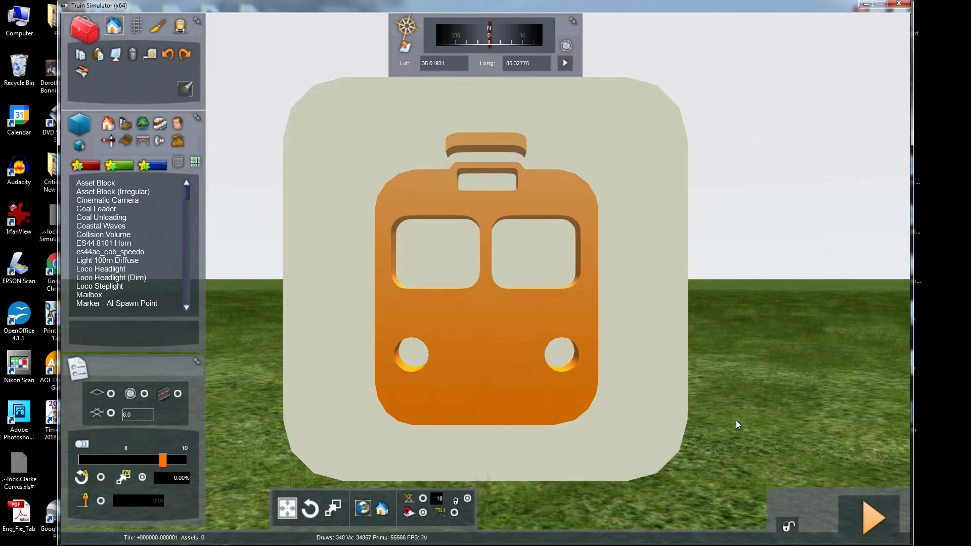
pyautogui.press('Down')
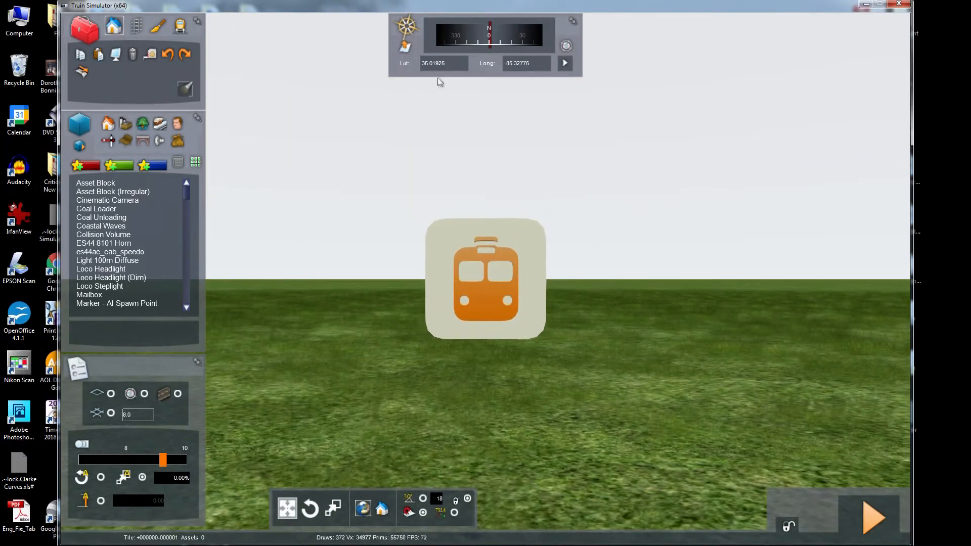
pyautogui.press('Down')
pyautogui.press('Right')
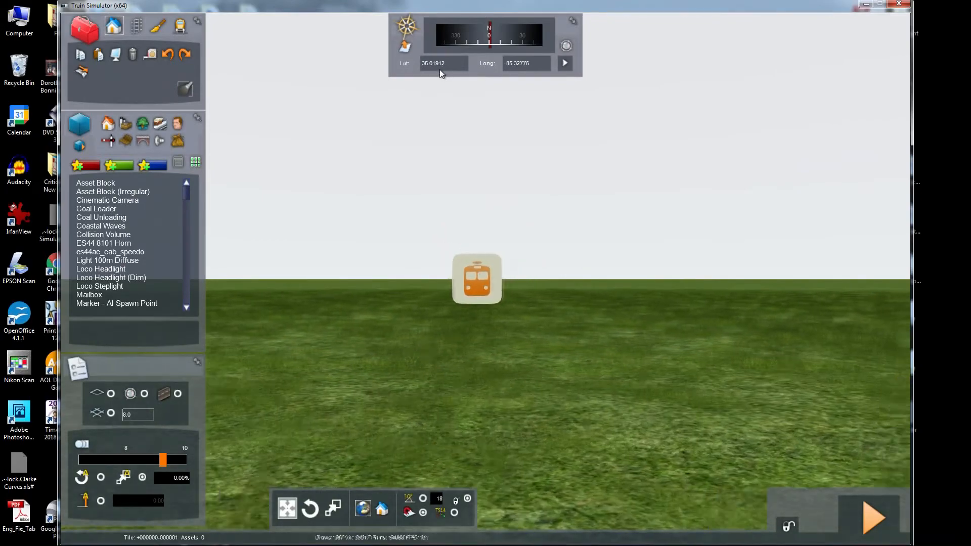
pyautogui.press('Left')
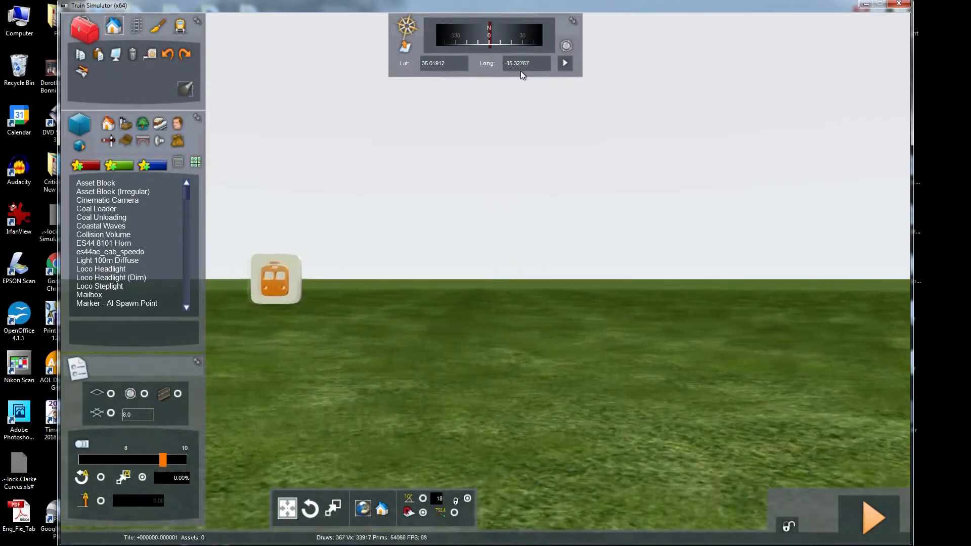
pyautogui.press('Up')
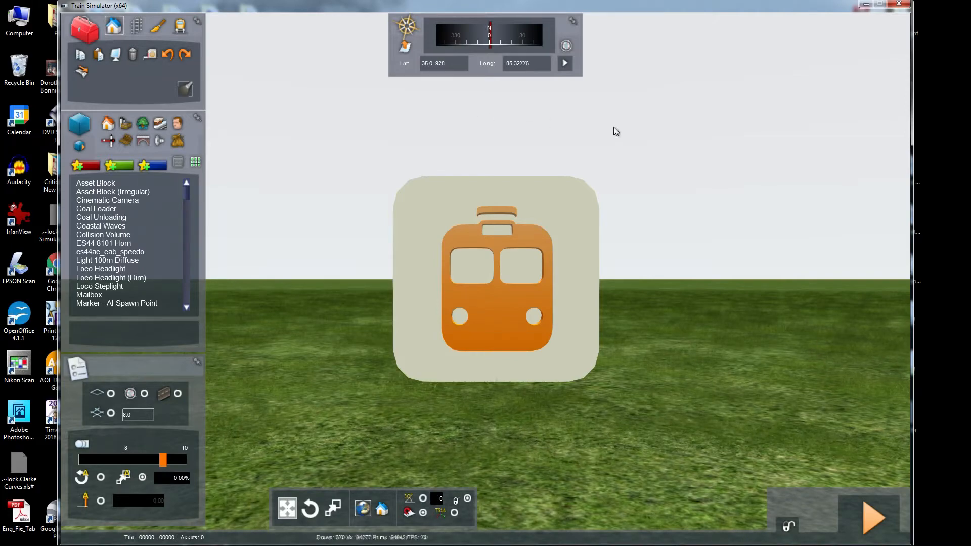
# Look around the empty terrain near the origin marker, turning the camera and moving it closer and farther away
pyautogui.moveTo(614, 127); pyautogui.dragTo(905, 160, button='right')
pyautogui.moveTo(582, 139); pyautogui.dragTo(604, 128, button='right')
pyautogui.moveTo(547, 163); pyautogui.dragTo(622, 164, button='right')
pyautogui.moveTo(726, 273)
pyautogui.mouseDown(button='right')
pyautogui.moveTo(726, 384)
pyautogui.moveTo(724, 259)
pyautogui.mouseUp(button='right')
pyautogui.press('Up')
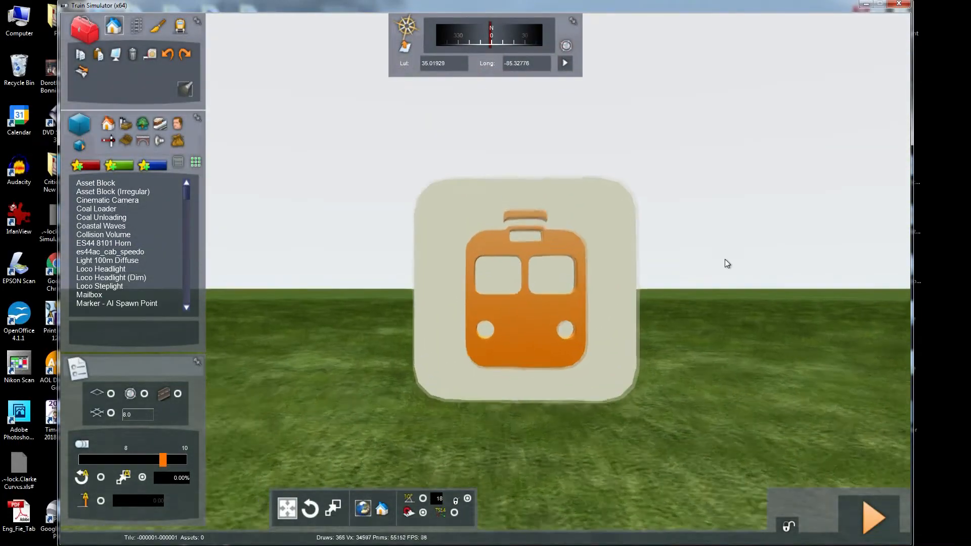
pyautogui.press('Down')
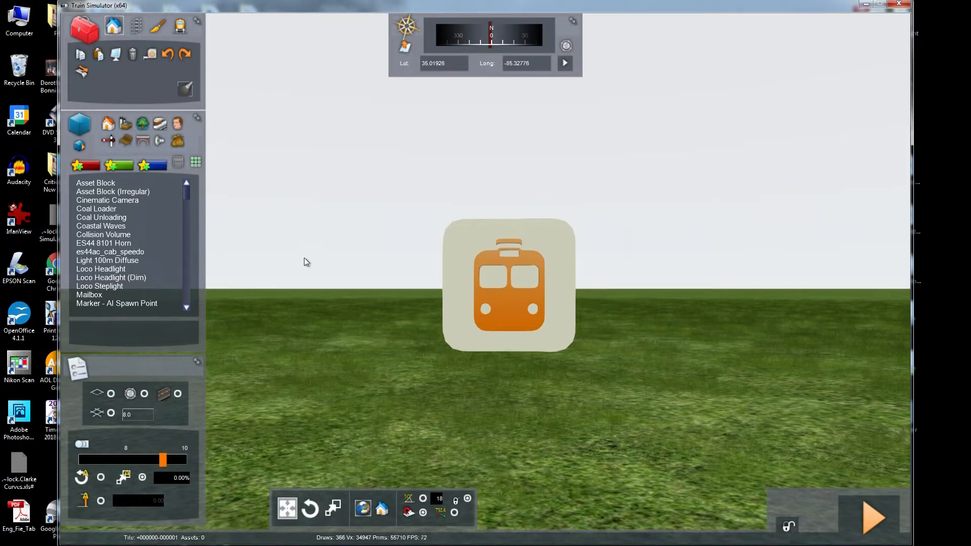
# Tilt and reposition the camera until it looks straight down on the origin marker
pyautogui.moveTo(486, 273); pyautogui.dragTo(485, 296, button='right')
pyautogui.press('Up')
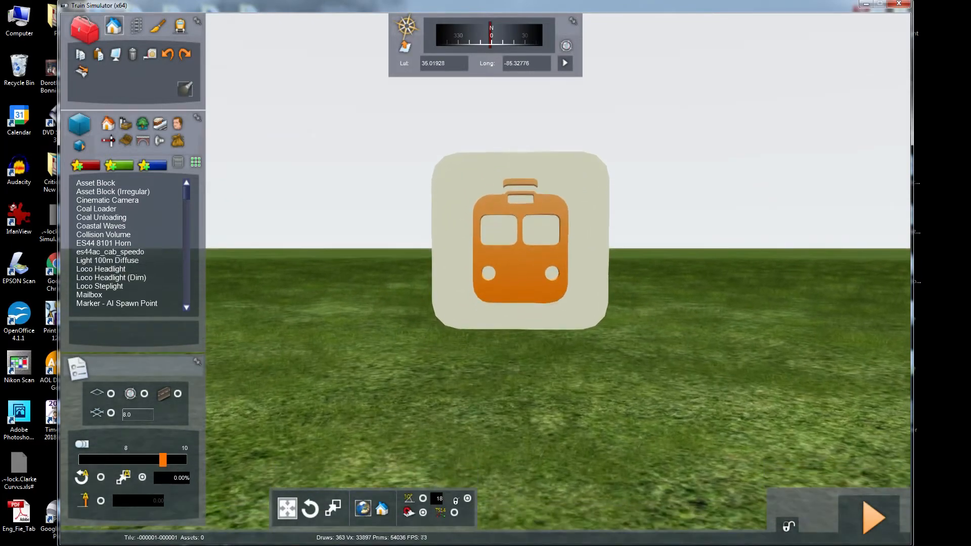
pyautogui.moveTo(310, 249); pyautogui.dragTo(306, 303, button='right')
pyautogui.press('Up')
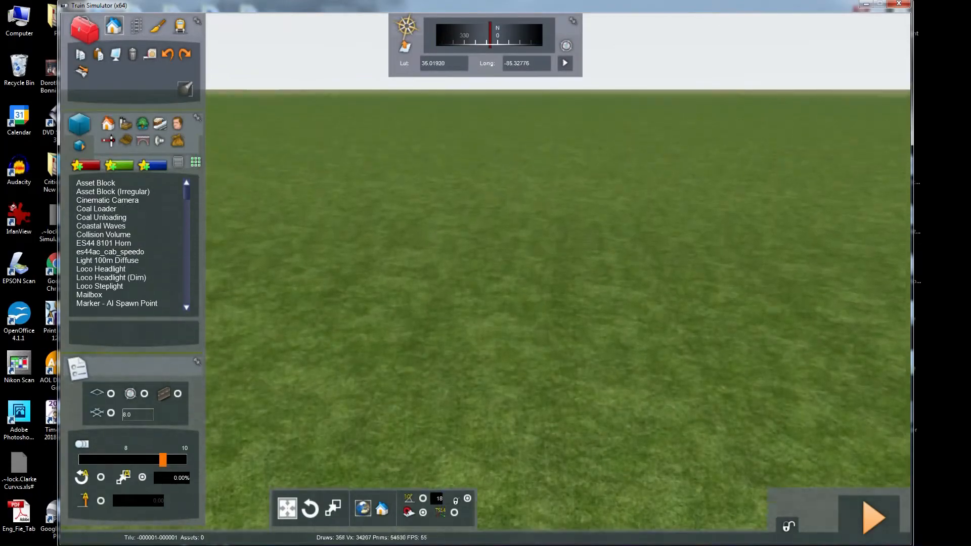
pyautogui.moveTo(322, 214); pyautogui.dragTo(319, 283, button='right')
pyautogui.press('Down')
pyautogui.moveTo(337, 145); pyautogui.dragTo(341, 233, button='right')
pyautogui.press('Up')
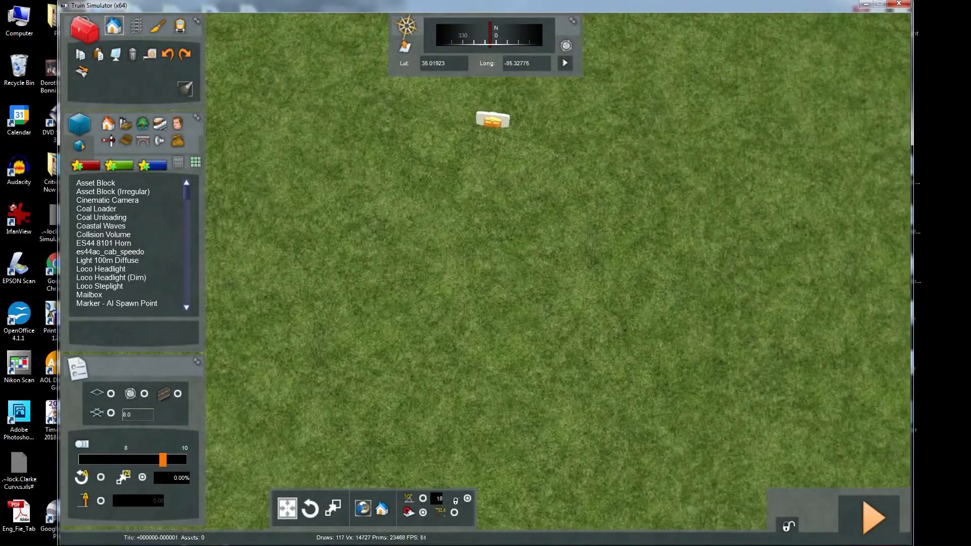
pyautogui.moveTo(336, 145); pyautogui.dragTo(326, 105, button='right')
pyautogui.press('Up')
pyautogui.press('Down')
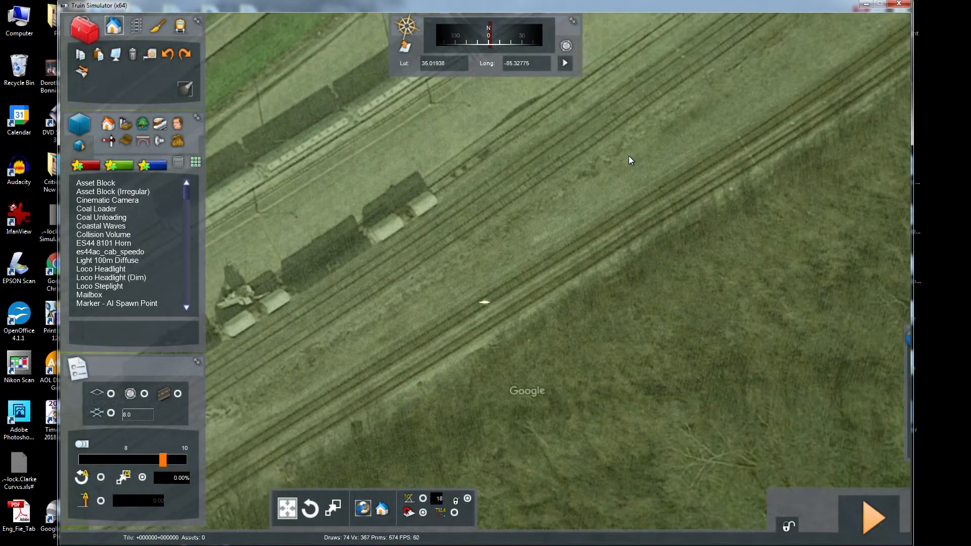
# Rotate the overhead view and examine up close where the origin marker sits against the tracks in the Google imagery overlay
pyautogui.moveTo(514, 225); pyautogui.dragTo(670, 233, button='right')
pyautogui.scroll(6, 497, 289)
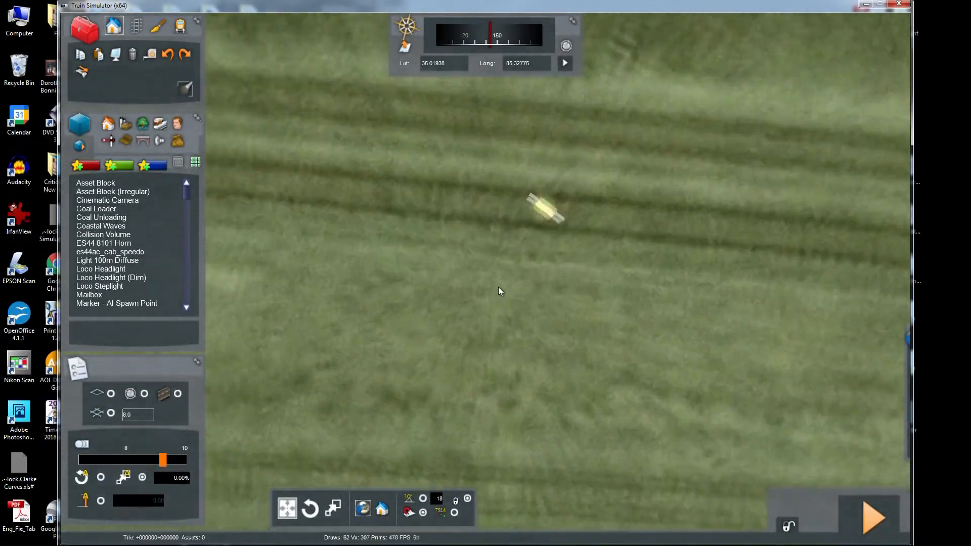
pyautogui.scroll(3, 499, 288)
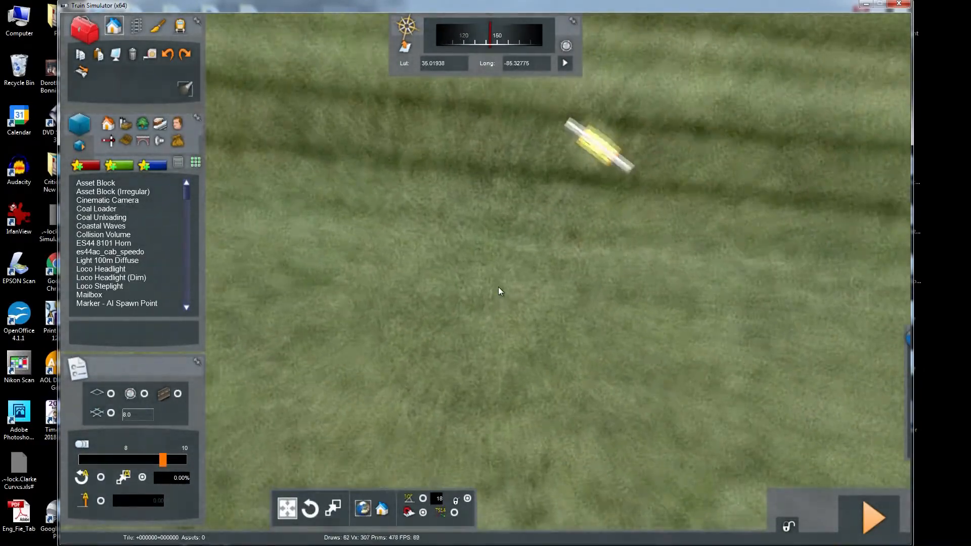
# Raise the Google imagery overlay's opacity to nearly full so the rail yard tracks around the origin marker stand out
pyautogui.scroll(-3, 499, 288)
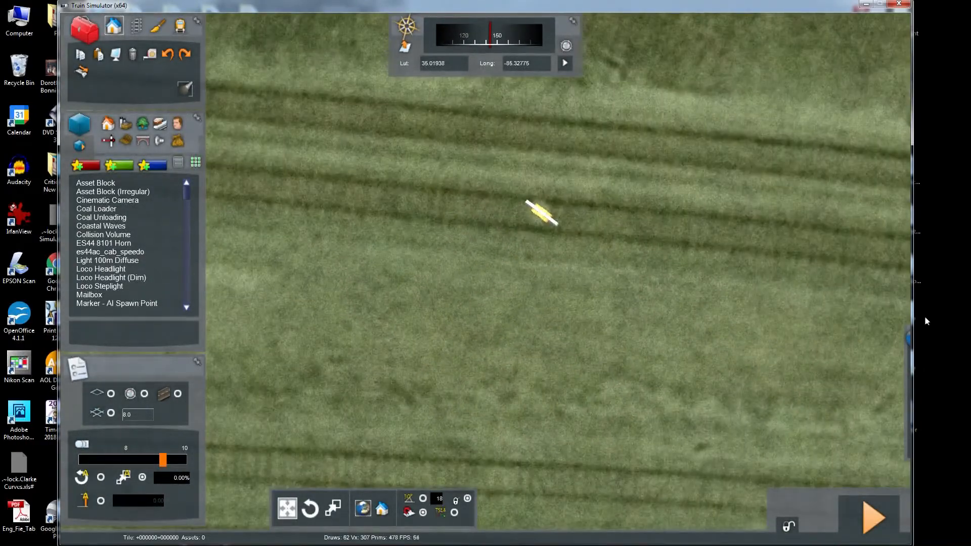
pyautogui.moveTo(908, 338)
pyautogui.moveTo(903, 378)
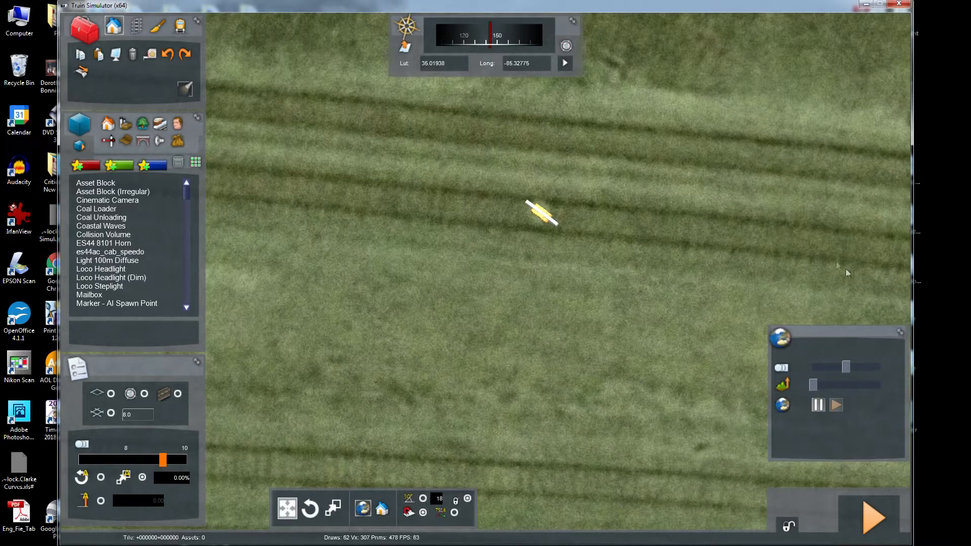
pyautogui.moveTo(852, 366); pyautogui.dragTo(877, 371)
pyautogui.scroll(-10, 860, 394)
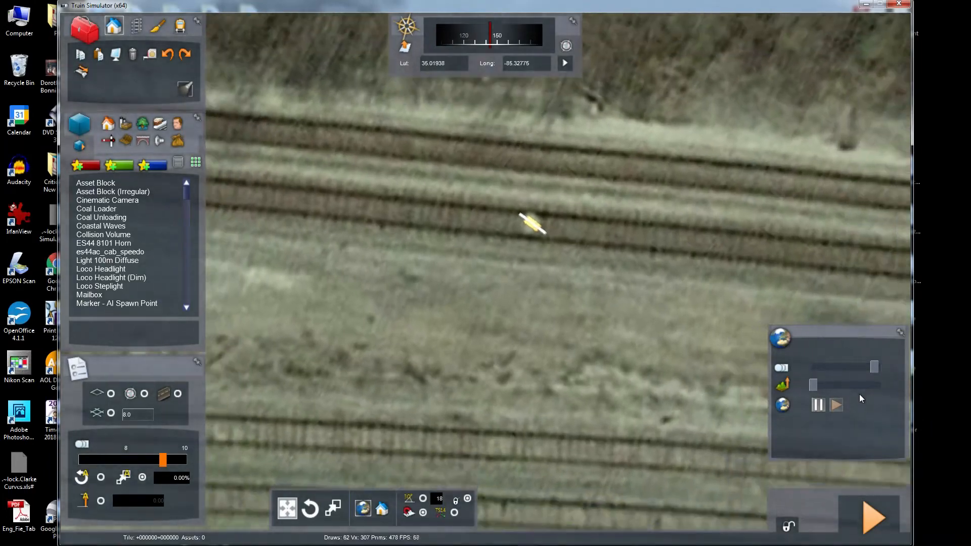
# Compare the origin marker's place on the tracks in the overlay with the same stretch of rail yard in Google Earth Pro
pyautogui.scroll(-5, 641, 396)
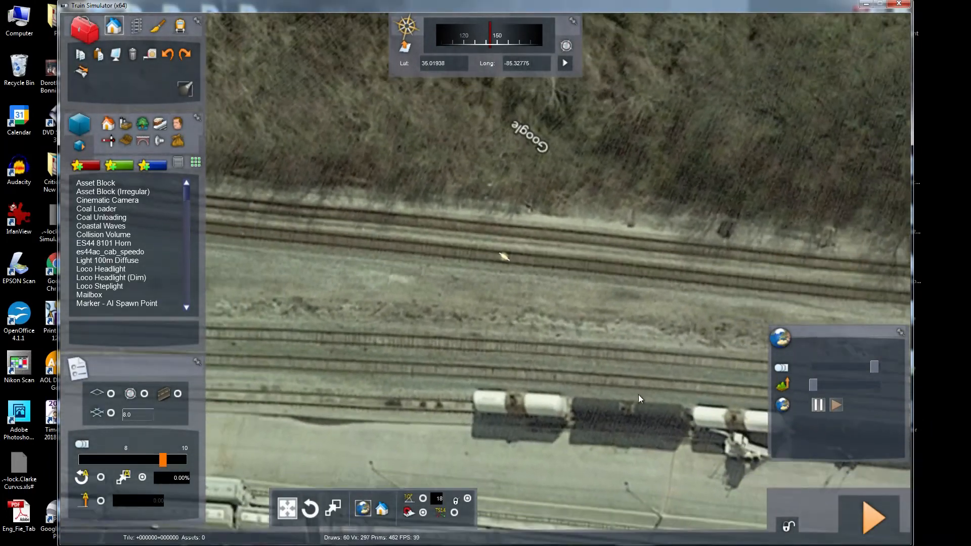
pyautogui.scroll(5, 575, 323)
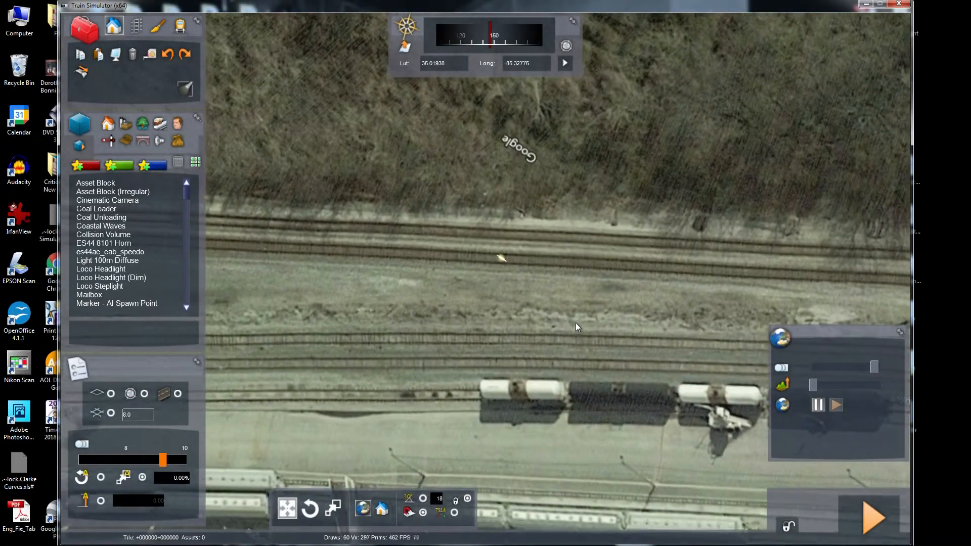
pyautogui.press('Left')
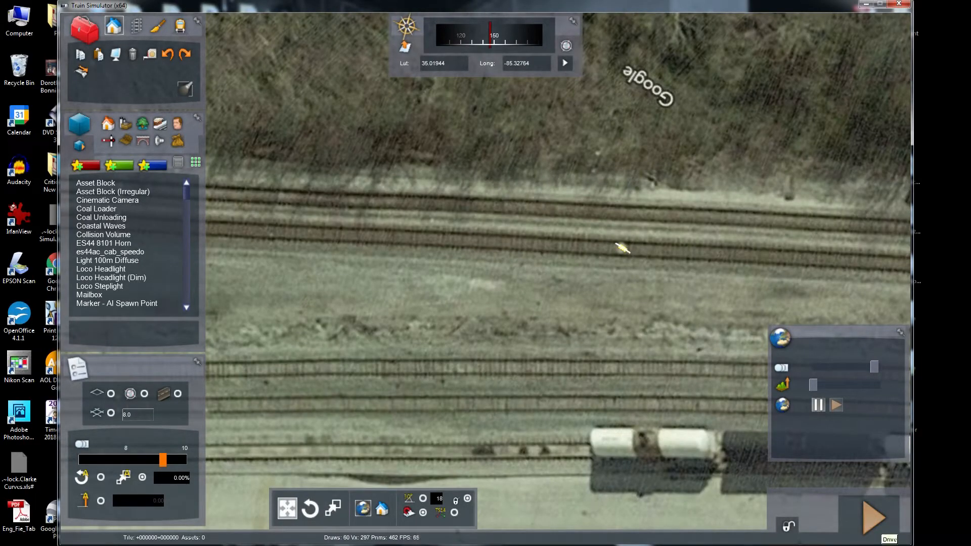
pyautogui.hotkey('alt', 'Tab')
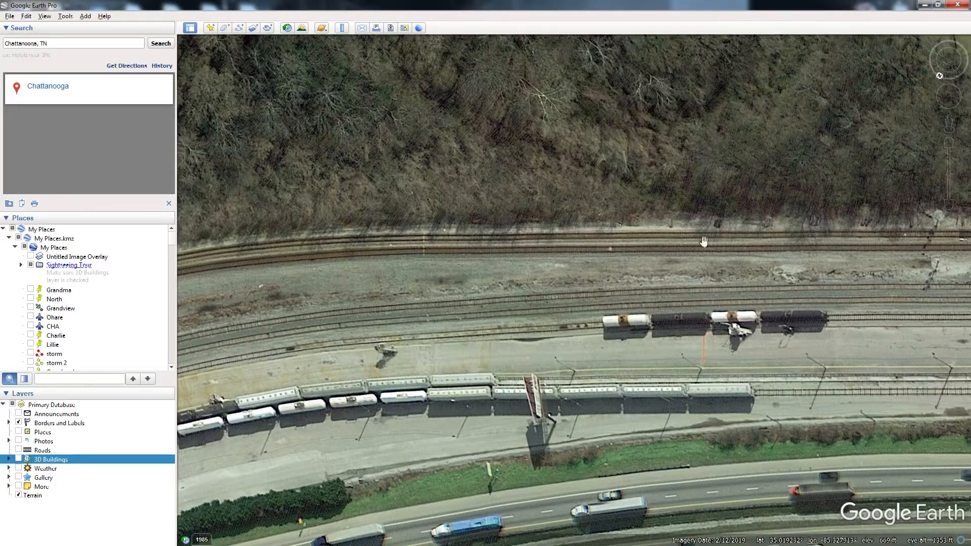
pyautogui.click(924, 4)
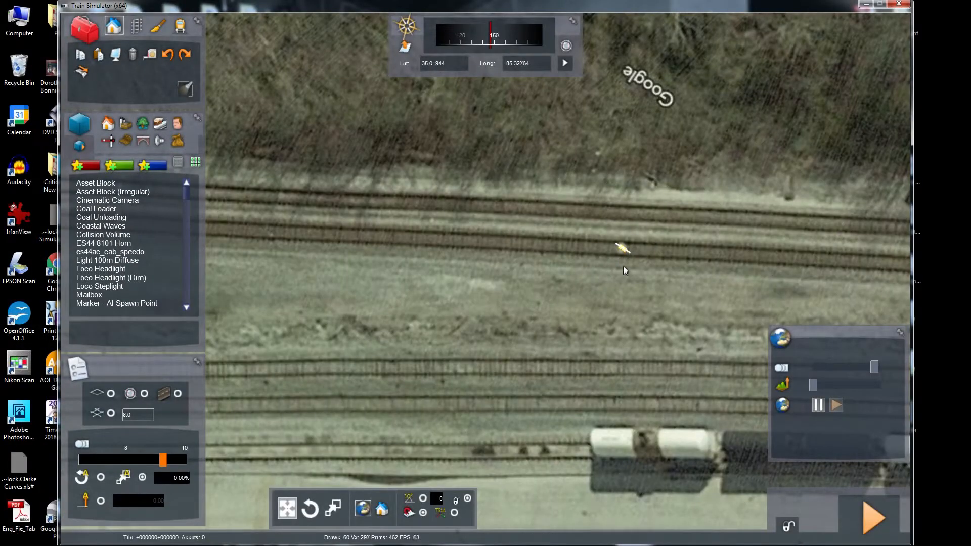
# Examine how the origin marker sits on the lower main track from different overhead headings and distances
pyautogui.press('Up')
pyautogui.moveTo(625, 275); pyautogui.dragTo(632, 275, button='right')
pyautogui.scroll(2, 624, 275)
pyautogui.press('Right')
pyautogui.press('Left')
pyautogui.scroll(-3, 615, 268)
pyautogui.press('Right')
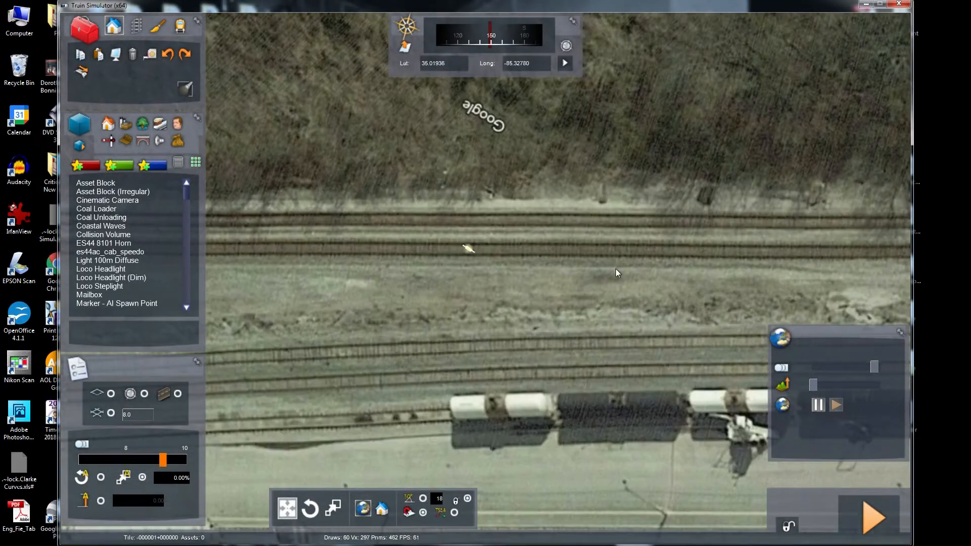
pyautogui.moveTo(615, 269); pyautogui.dragTo(721, 293, button='right')
pyautogui.moveTo(519, 279); pyautogui.dragTo(625, 257, button='right')
pyautogui.moveTo(454, 294); pyautogui.dragTo(481, 246, button='right')
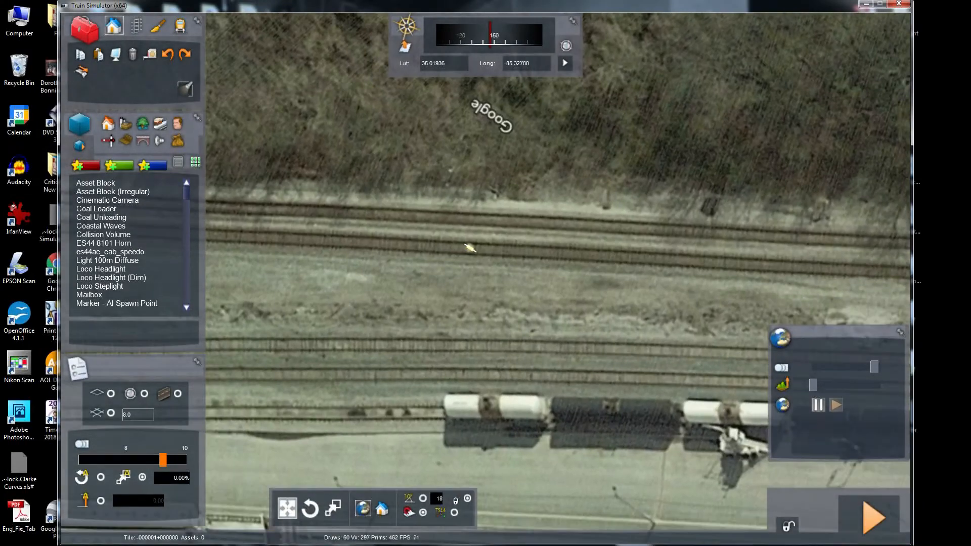
pyautogui.scroll(5, 392, 227)
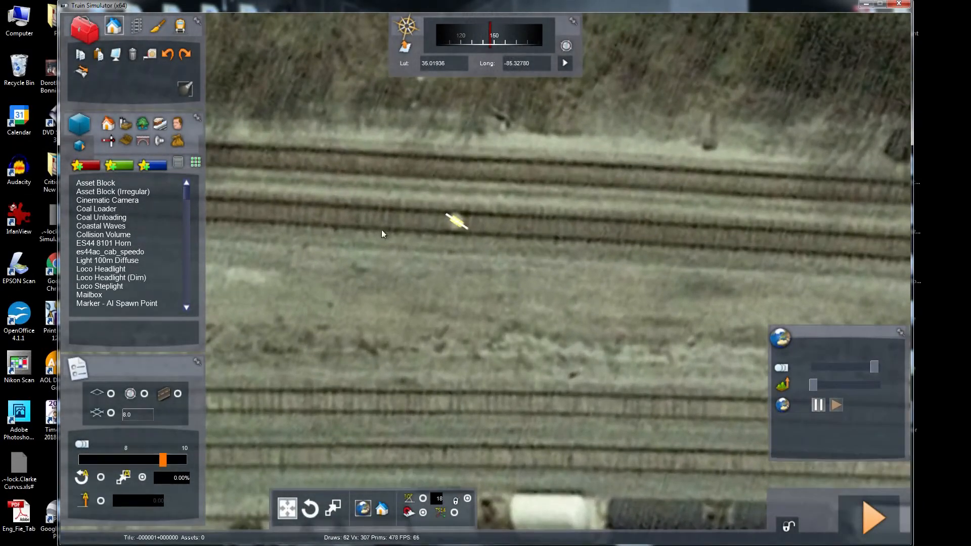
pyautogui.press('Up')
pyautogui.moveTo(382, 231); pyautogui.dragTo(388, 230, button='right')
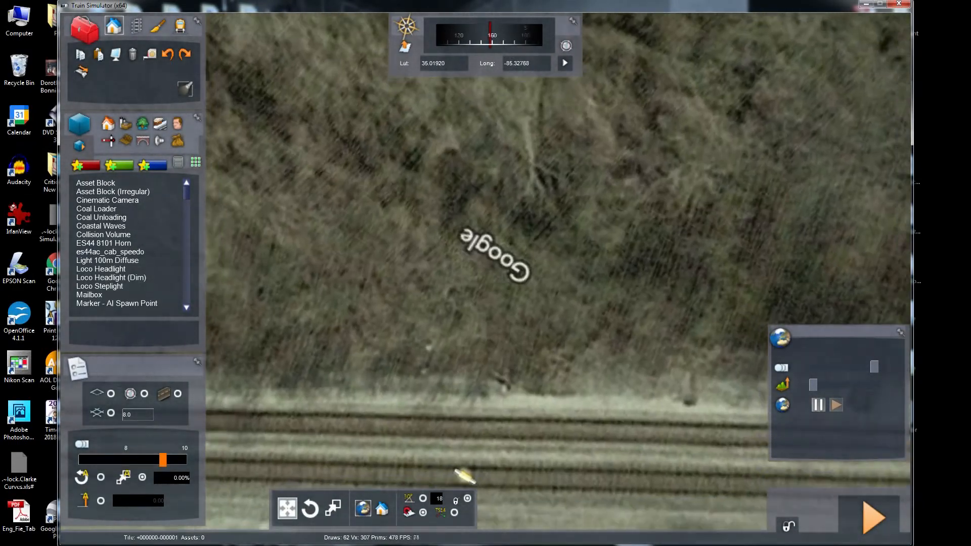
pyautogui.scroll(-2, 388, 231)
pyautogui.scroll(-2, 387, 226)
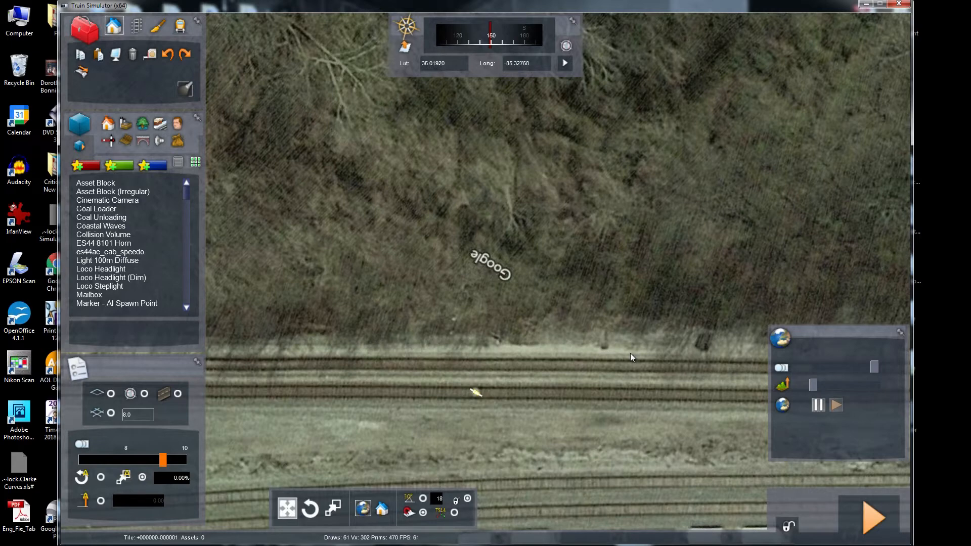
# Hide the Google imagery overlay and its settings, and bring the camera back to a north-facing horizon view behind the origin marker
pyautogui.click(900, 334)
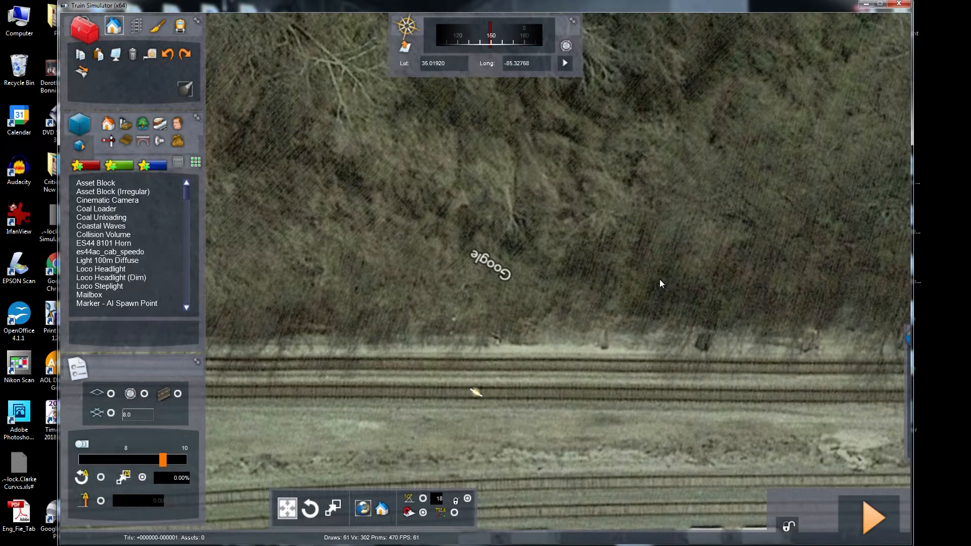
pyautogui.press('F8')
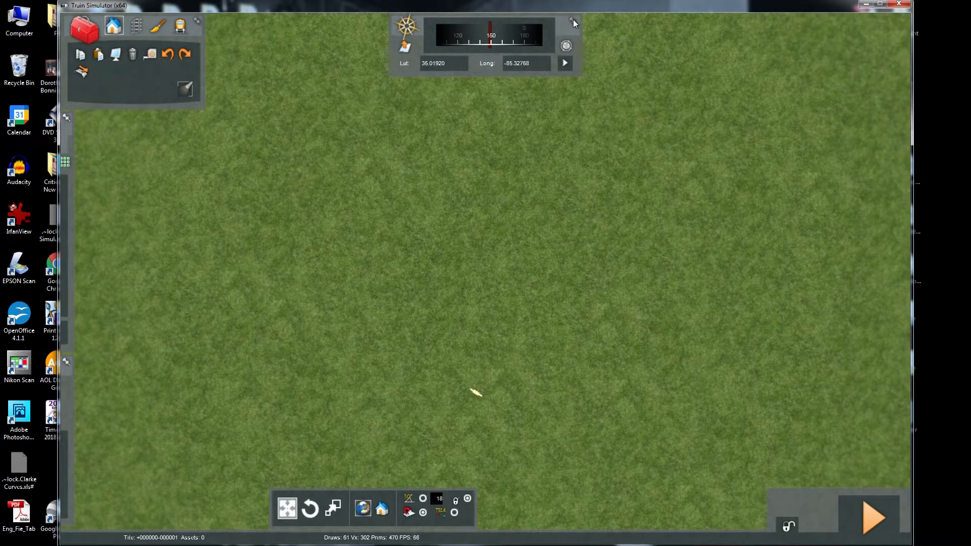
pyautogui.moveTo(545, 140); pyautogui.dragTo(490, 141, button='right')
pyautogui.press('Up')
pyautogui.press('Up')
pyautogui.moveTo(536, 191); pyautogui.dragTo(481, 215, button='right')
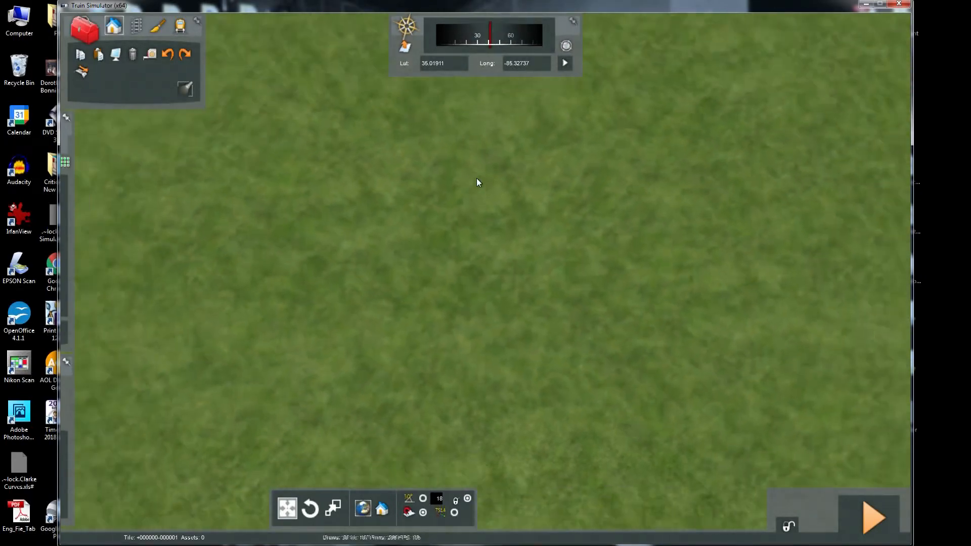
pyautogui.moveTo(478, 232); pyautogui.dragTo(551, 291, button='right')
pyautogui.moveTo(486, 273); pyautogui.dragTo(594, 199, button='right')
pyautogui.press('Up')
pyautogui.moveTo(471, 203); pyautogui.dragTo(467, 232, button='right')
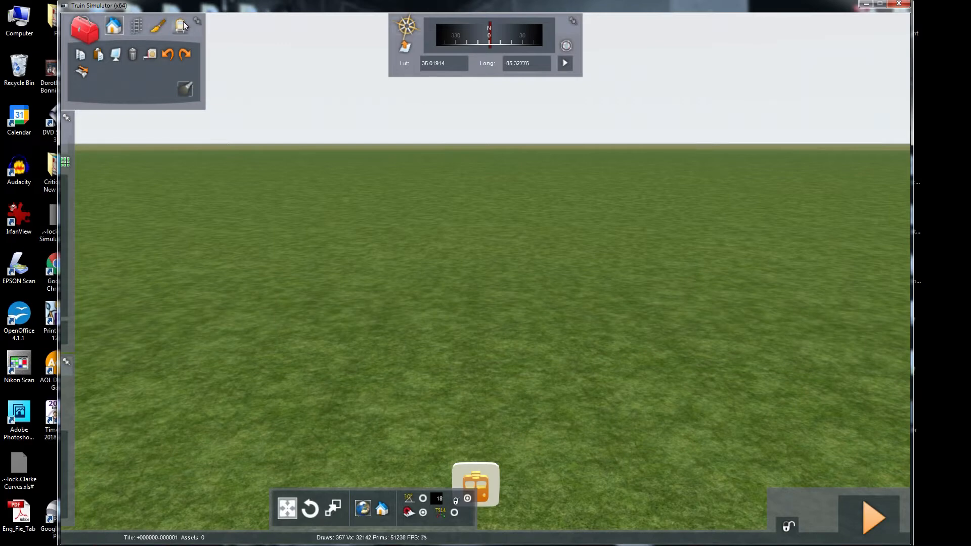
# Place one rotated PC Apartment 01 building on the terrain ahead of the origin marker and end the placement
pyautogui.click(114, 27)
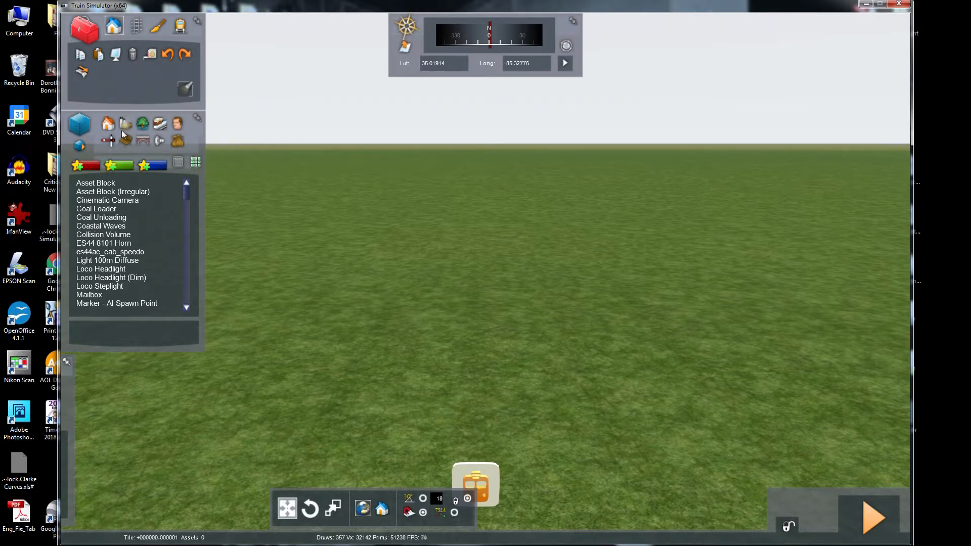
pyautogui.click(106, 124)
pyautogui.moveTo(187, 190)
pyautogui.mouseDown()
pyautogui.moveTo(182, 216)
pyautogui.moveTo(180, 182)
pyautogui.mouseUp()
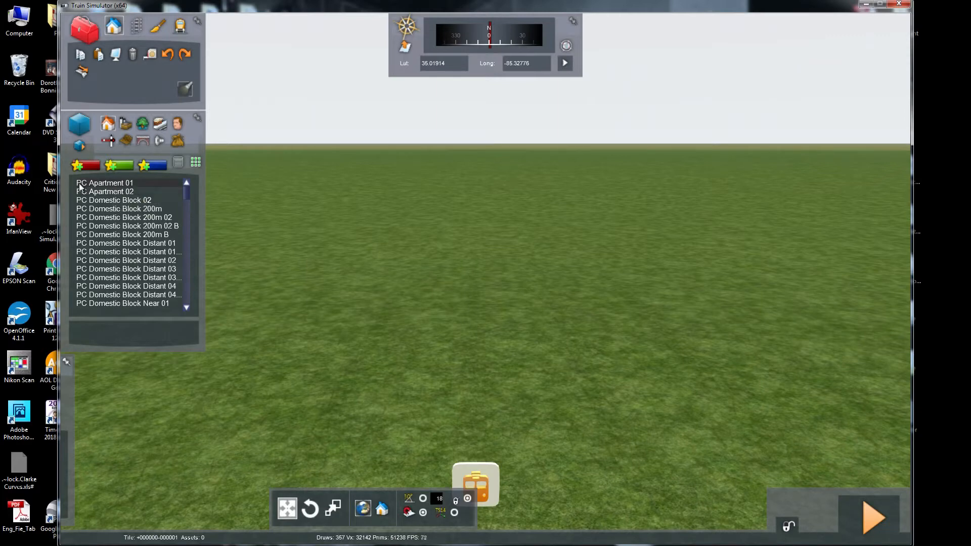
pyautogui.moveTo(187, 192)
pyautogui.mouseDown()
pyautogui.moveTo(190, 305)
pyautogui.moveTo(189, 193)
pyautogui.mouseUp()
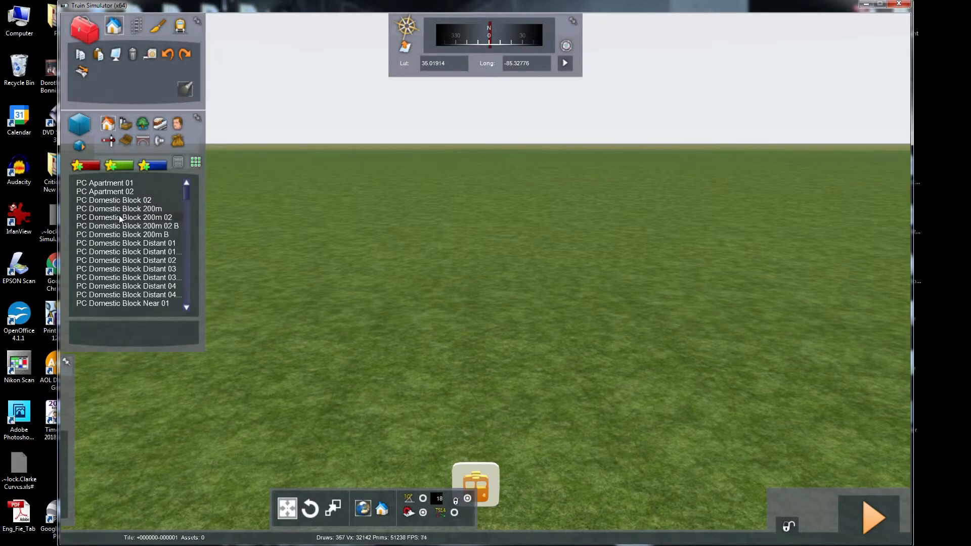
pyautogui.click(115, 184)
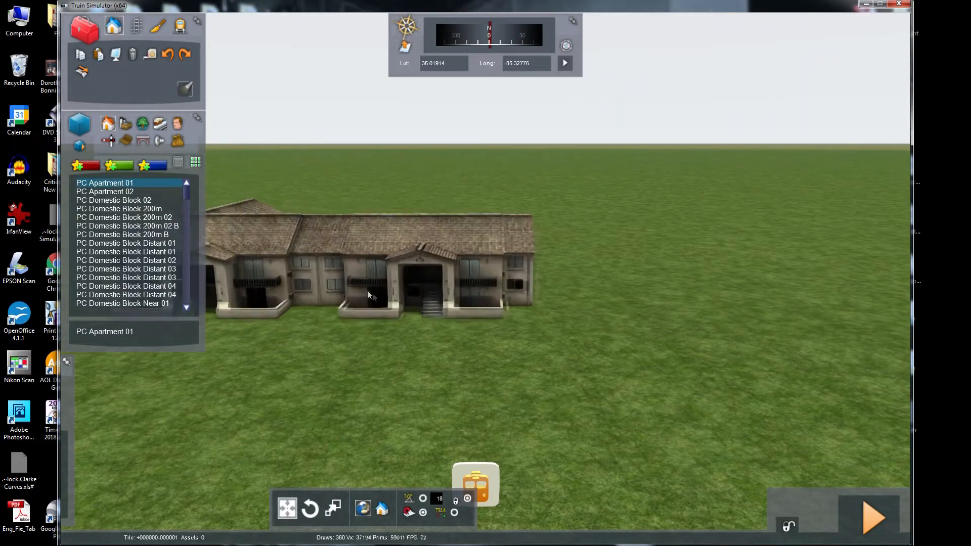
pyautogui.moveTo(539, 273); pyautogui.dragTo(390, 327)
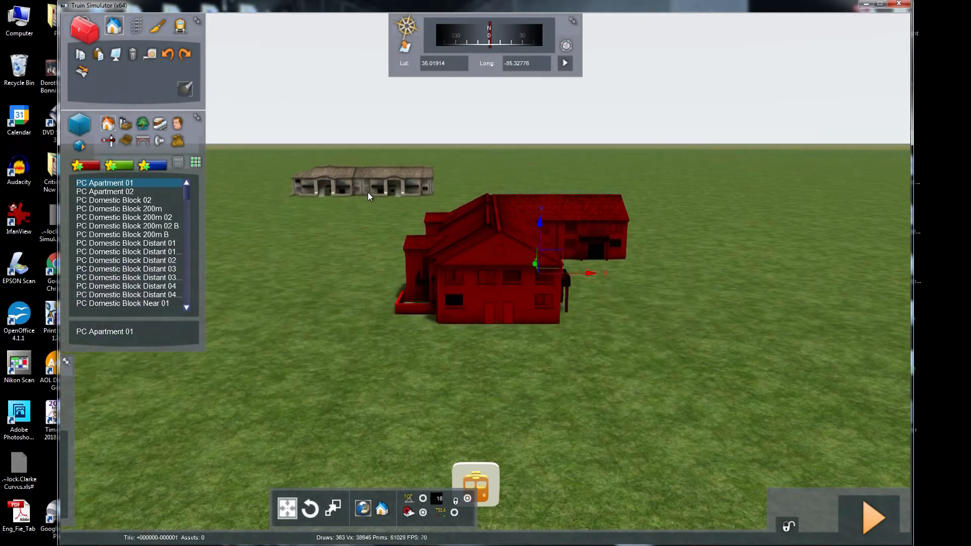
pyautogui.rightClick(325, 197)
# Move the apartment building sideways and farther back on the terrain using the move gizmo's axes
pyautogui.moveTo(497, 269); pyautogui.dragTo(463, 274)
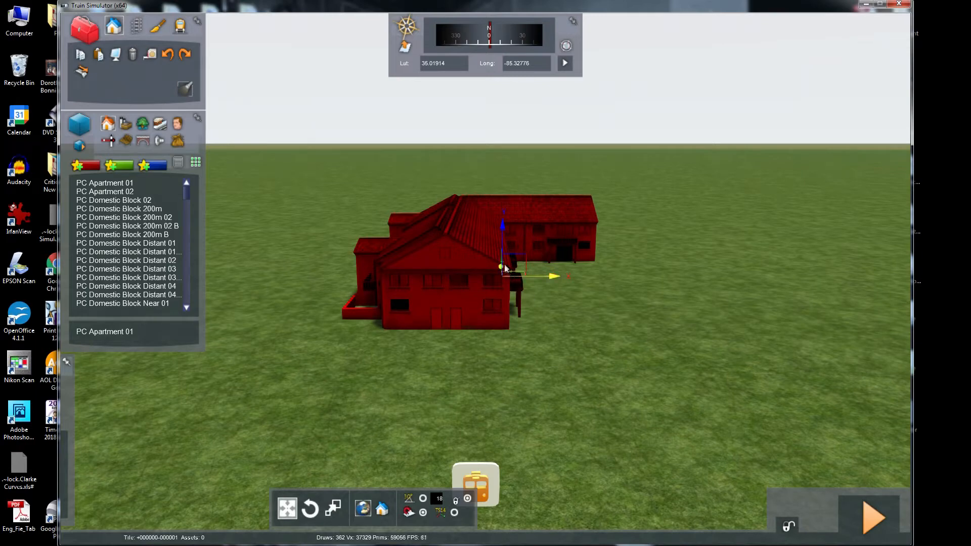
pyautogui.moveTo(503, 224)
pyautogui.mouseDown()
pyautogui.moveTo(502, 140)
pyautogui.moveTo(508, 244)
pyautogui.moveTo(501, 192)
pyautogui.moveTo(500, 250)
pyautogui.moveTo(496, 205)
pyautogui.moveTo(495, 223)
pyautogui.mouseUp()
pyautogui.moveTo(551, 275); pyautogui.dragTo(648, 288)
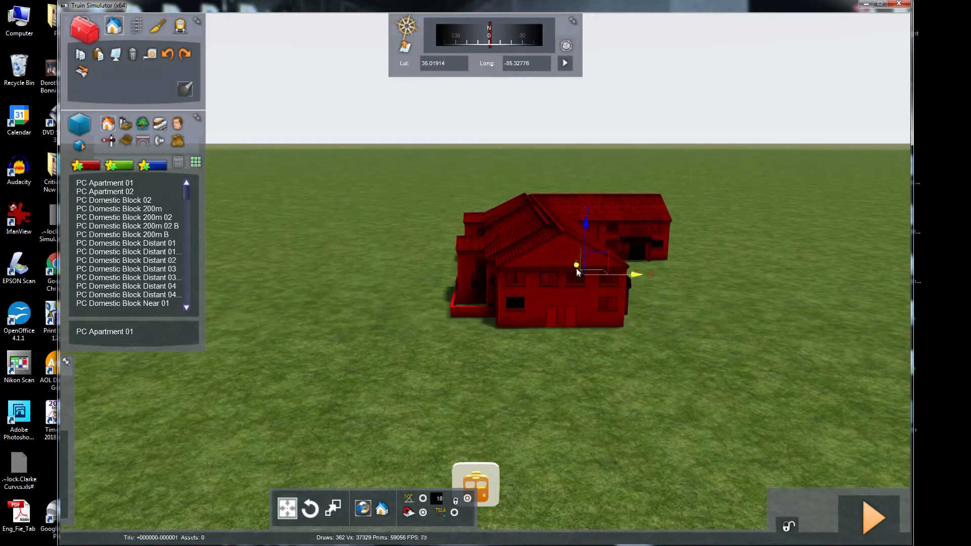
pyautogui.moveTo(576, 266); pyautogui.dragTo(521, 227)
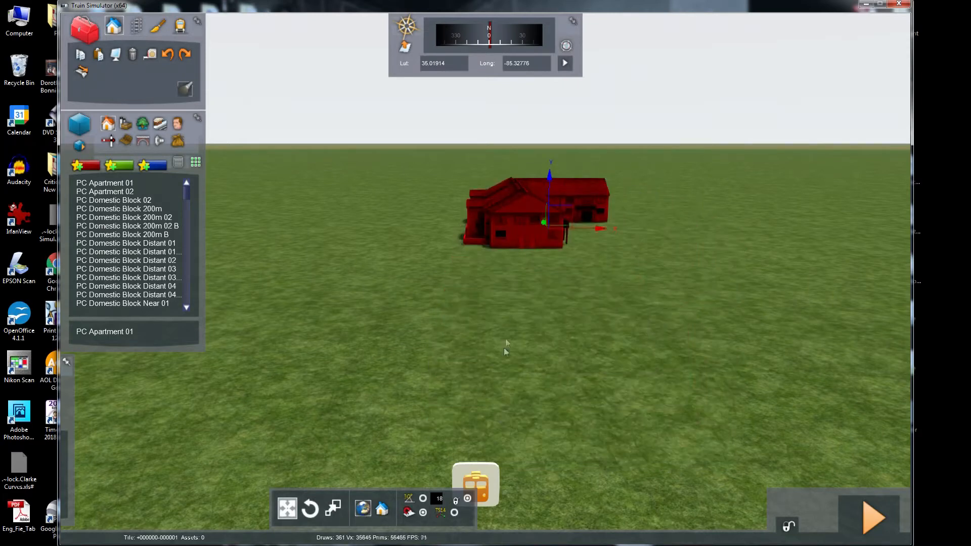
# Switch on the combined move-and-rotate gizmo and try its controls on the apartment building, shifting it sideways
pyautogui.click(454, 513)
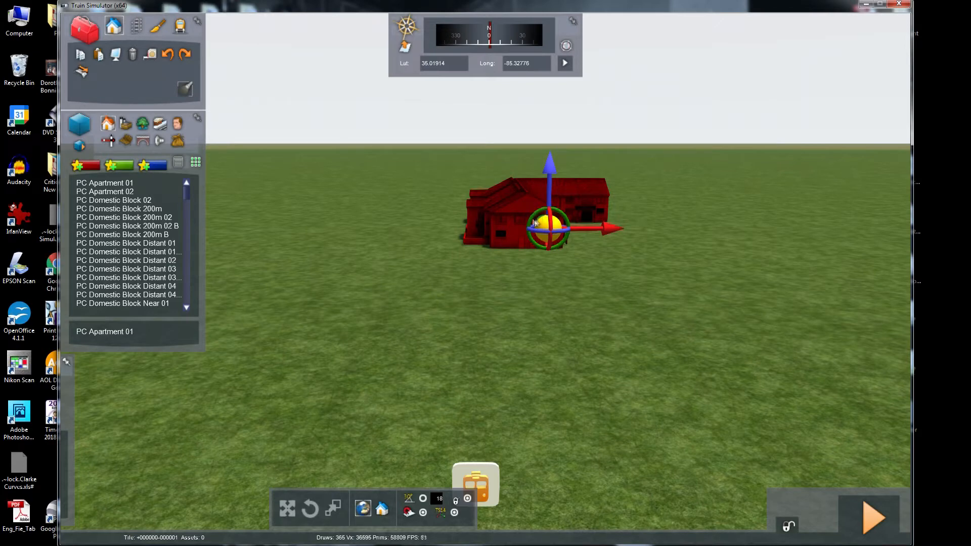
pyautogui.moveTo(541, 212); pyautogui.dragTo(539, 253)
pyautogui.moveTo(574, 226); pyautogui.dragTo(672, 229)
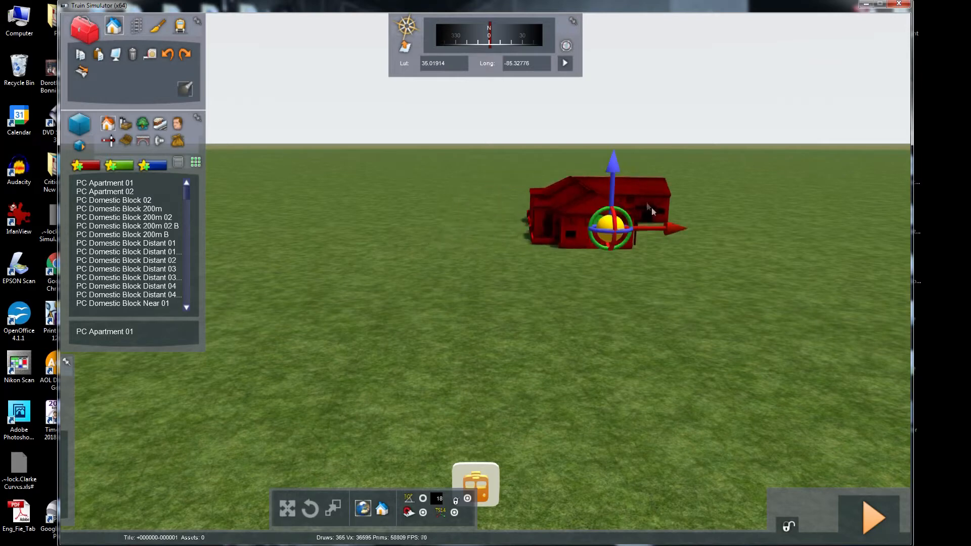
pyautogui.moveTo(612, 172)
pyautogui.mouseDown()
pyautogui.moveTo(609, 131)
pyautogui.moveTo(612, 172)
pyautogui.mouseUp()
# Undo all moves of the apartment building and its placement, and clear the leftover selection
pyautogui.click(167, 56)
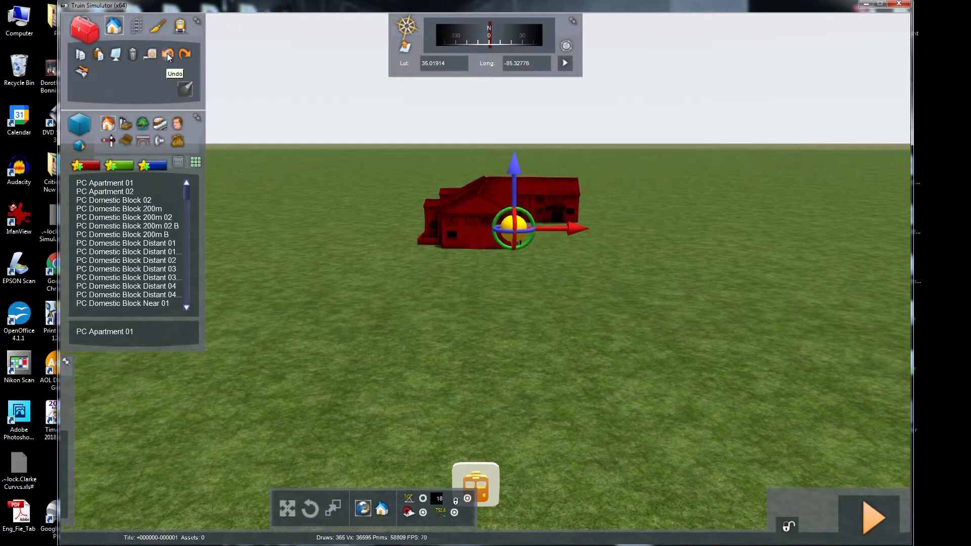
pyautogui.click(167, 57)
pyautogui.click(167, 56)
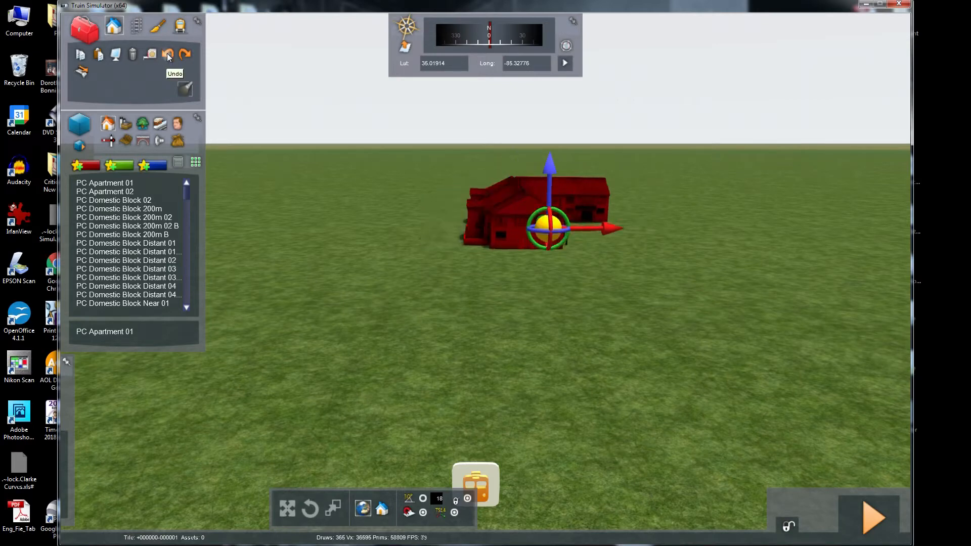
pyautogui.click(168, 56)
pyautogui.click(168, 56)
pyautogui.click(168, 56)
pyautogui.click(168, 56)
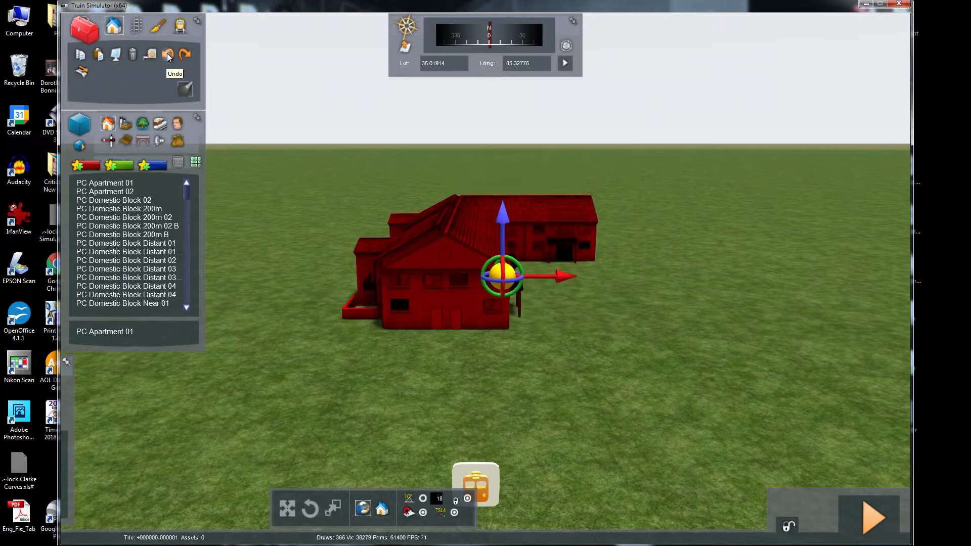
pyautogui.click(167, 57)
pyautogui.click(168, 56)
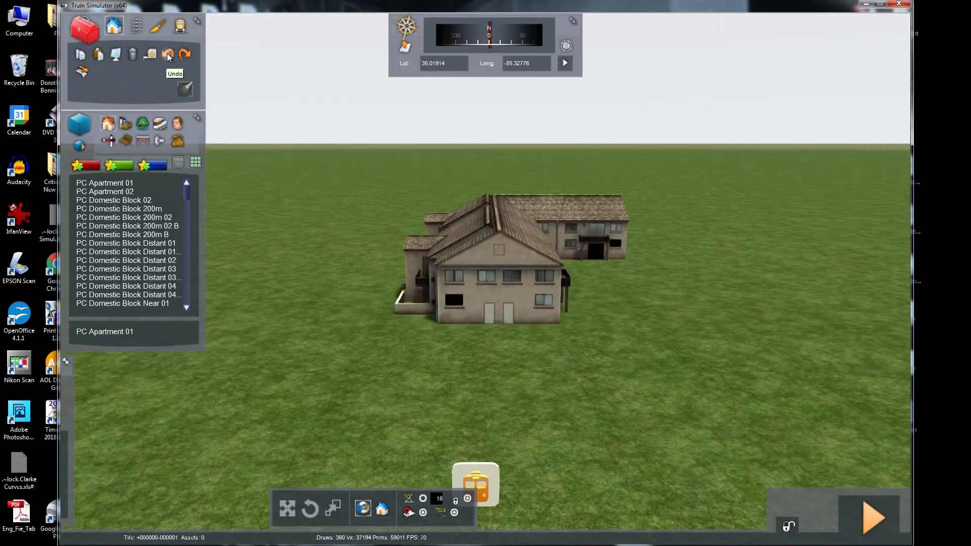
pyautogui.click(168, 56)
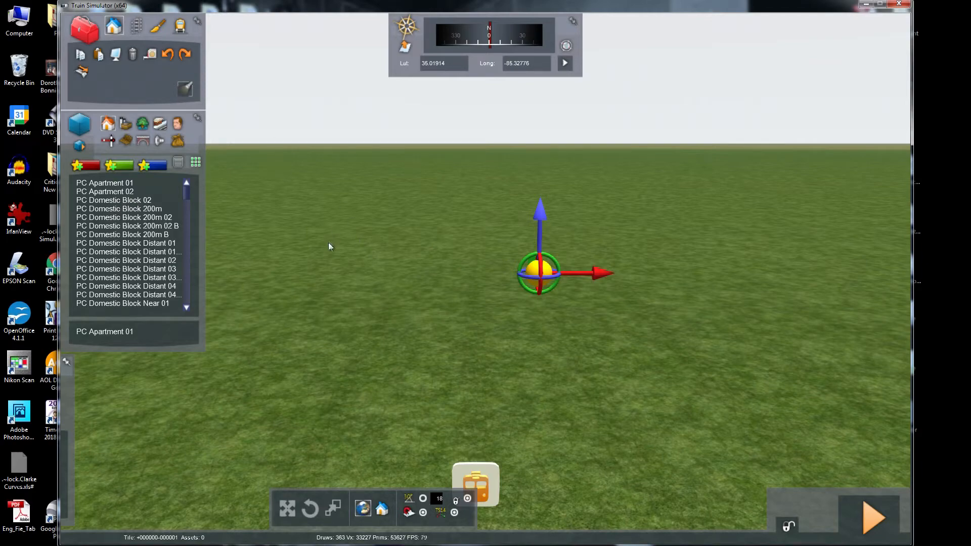
pyautogui.click(326, 255)
pyautogui.moveTo(326, 255); pyautogui.dragTo(292, 294, button='right')
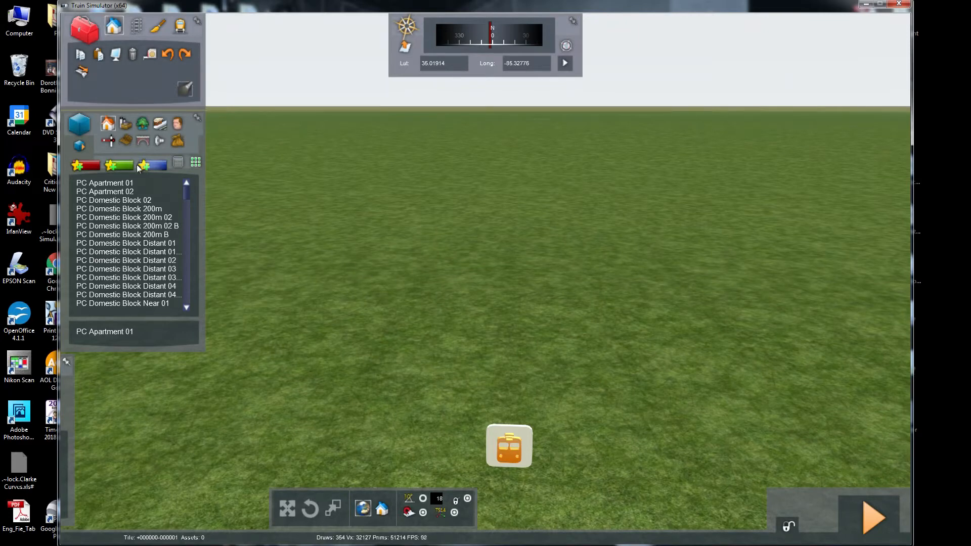
# Switch to the linear object and track tools and look through the list of available track, bridge, road and fence types
pyautogui.click(138, 24)
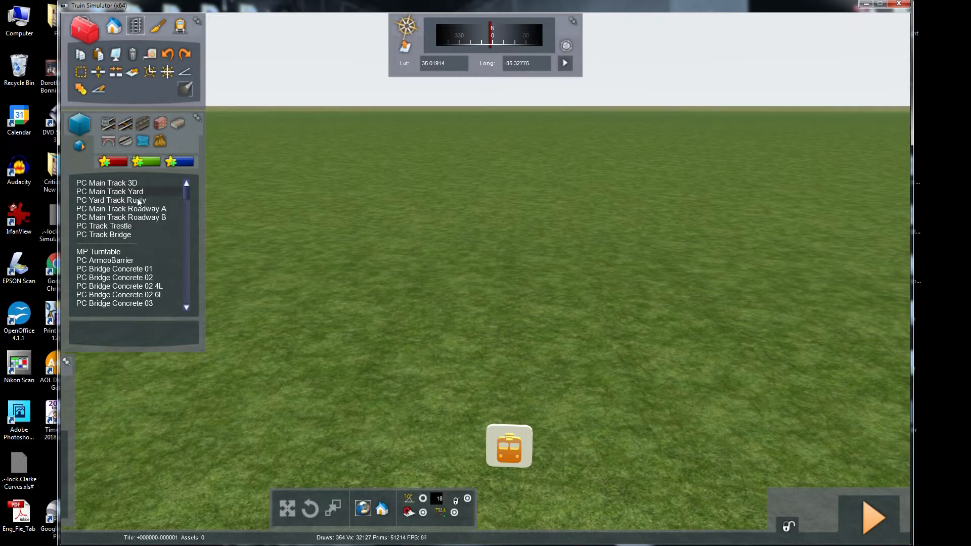
pyautogui.moveTo(186, 192); pyautogui.dragTo(185, 202)
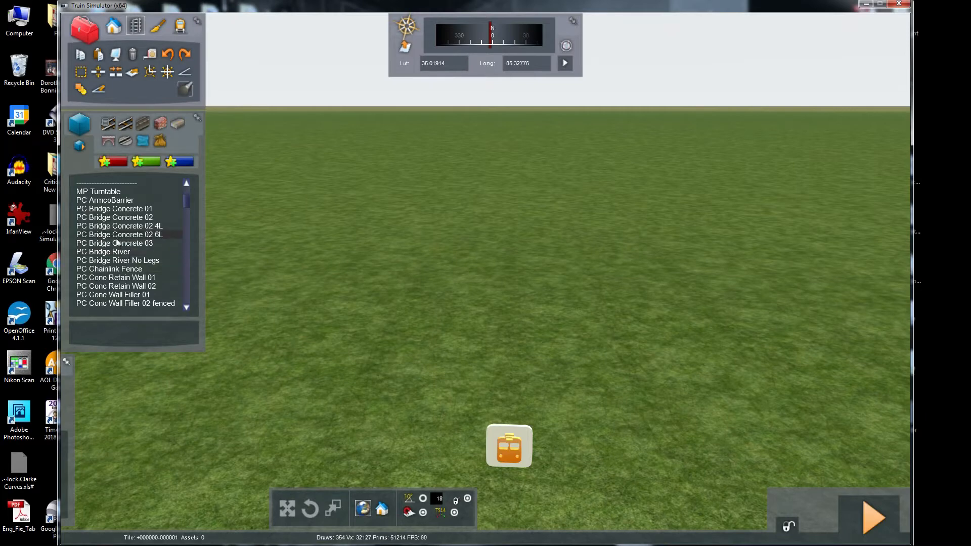
pyautogui.scroll(-2, 157, 284)
pyautogui.scroll(-3, 160, 285)
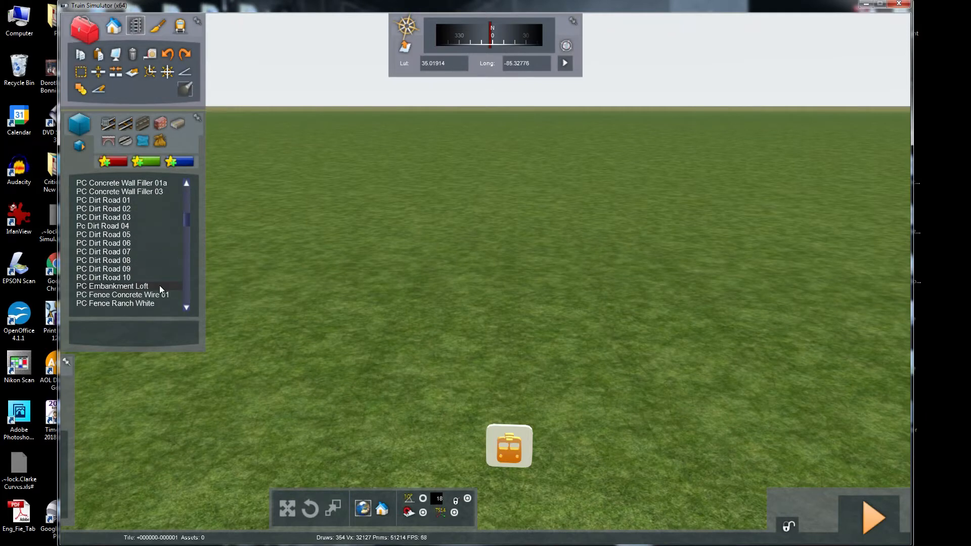
pyautogui.scroll(-3, 150, 253)
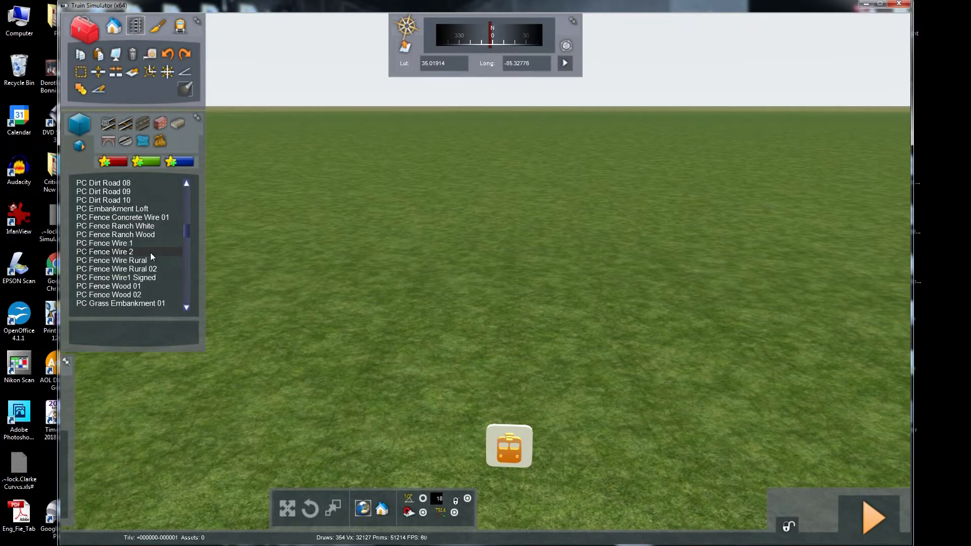
pyautogui.scroll(10, 148, 246)
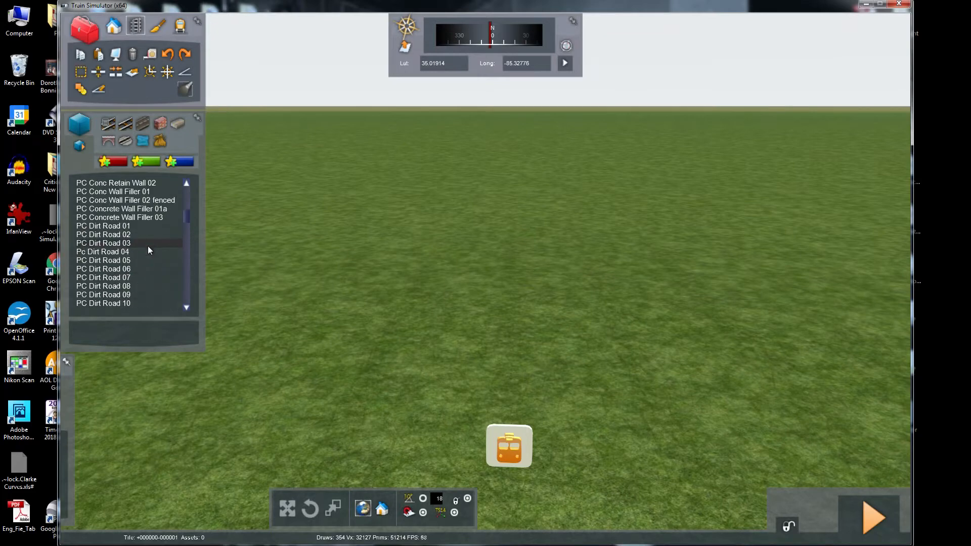
pyautogui.scroll(1, 148, 246)
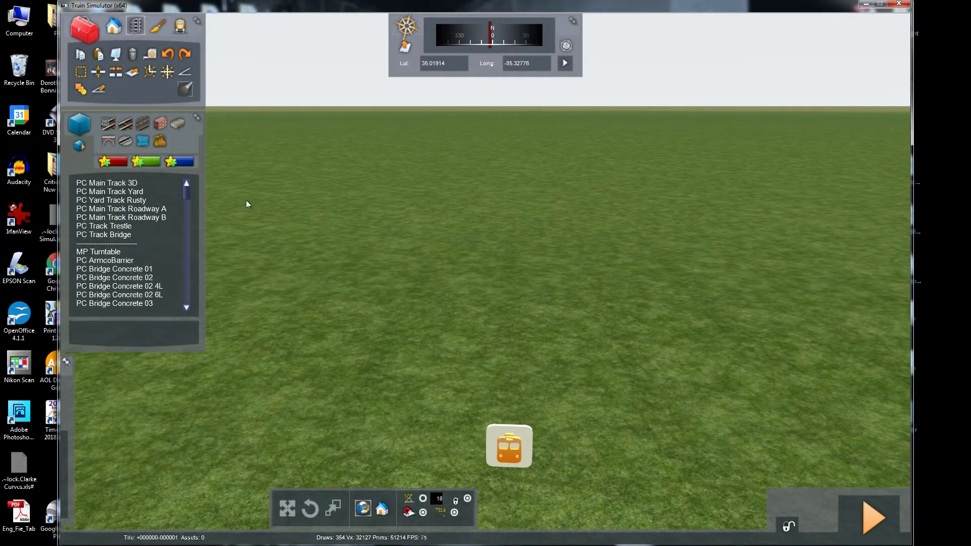
# Lay a winding run of PC Main Track Yard in connected sections from the origin marker toward the horizon and end the placement
pyautogui.click(121, 191)
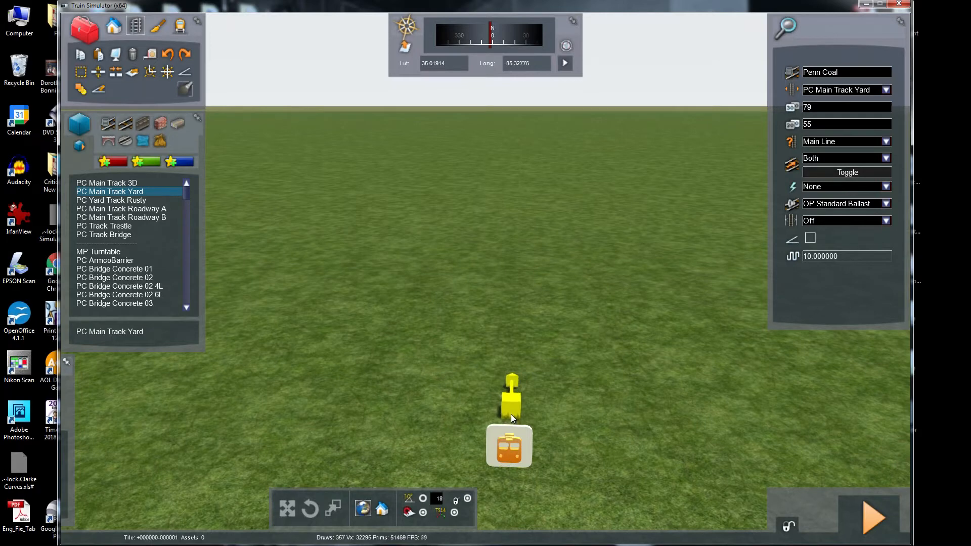
pyautogui.moveTo(511, 414)
pyautogui.mouseDown()
pyautogui.moveTo(496, 302)
pyautogui.moveTo(506, 323)
pyautogui.moveTo(507, 300)
pyautogui.moveTo(506, 372)
pyautogui.moveTo(512, 223)
pyautogui.moveTo(535, 216)
pyautogui.moveTo(518, 265)
pyautogui.moveTo(517, 194)
pyautogui.moveTo(509, 287)
pyautogui.moveTo(520, 184)
pyautogui.moveTo(481, 187)
pyautogui.moveTo(486, 238)
pyautogui.moveTo(530, 263)
pyautogui.moveTo(570, 178)
pyautogui.moveTo(608, 168)
pyautogui.moveTo(544, 241)
pyautogui.moveTo(530, 297)
pyautogui.moveTo(563, 189)
pyautogui.moveTo(641, 168)
pyautogui.moveTo(503, 252)
pyautogui.moveTo(559, 184)
pyautogui.moveTo(588, 170)
pyautogui.moveTo(580, 203)
pyautogui.moveTo(592, 190)
pyautogui.mouseUp()
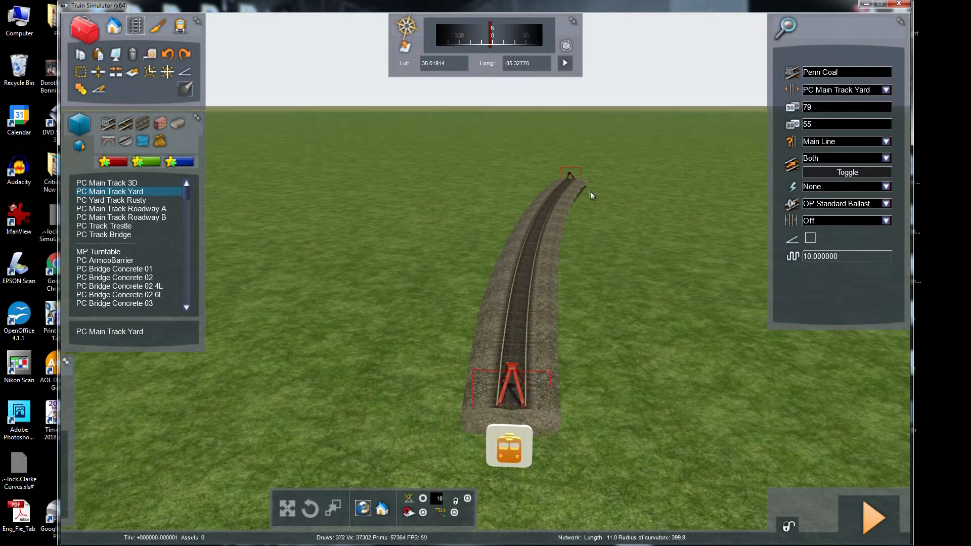
pyautogui.click(499, 141)
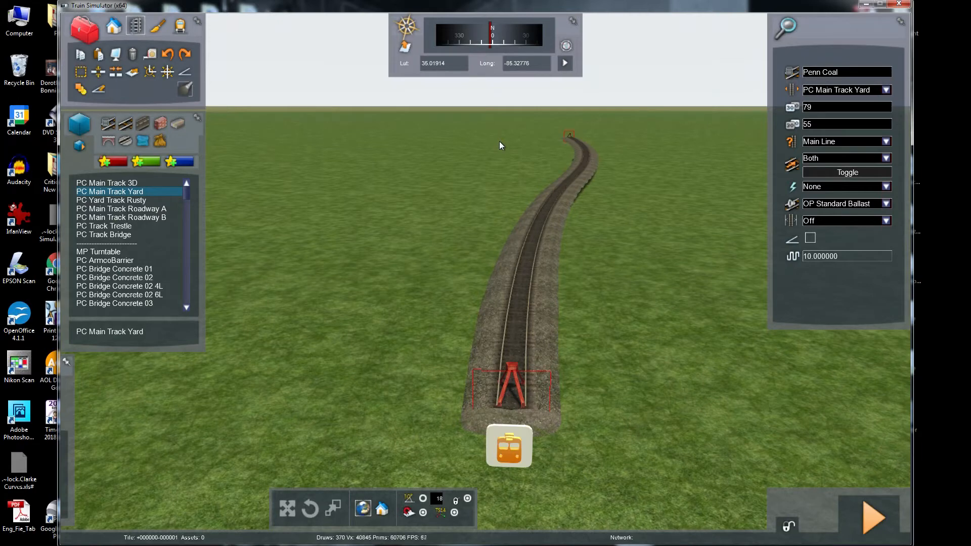
pyautogui.click(404, 123)
pyautogui.click(302, 120)
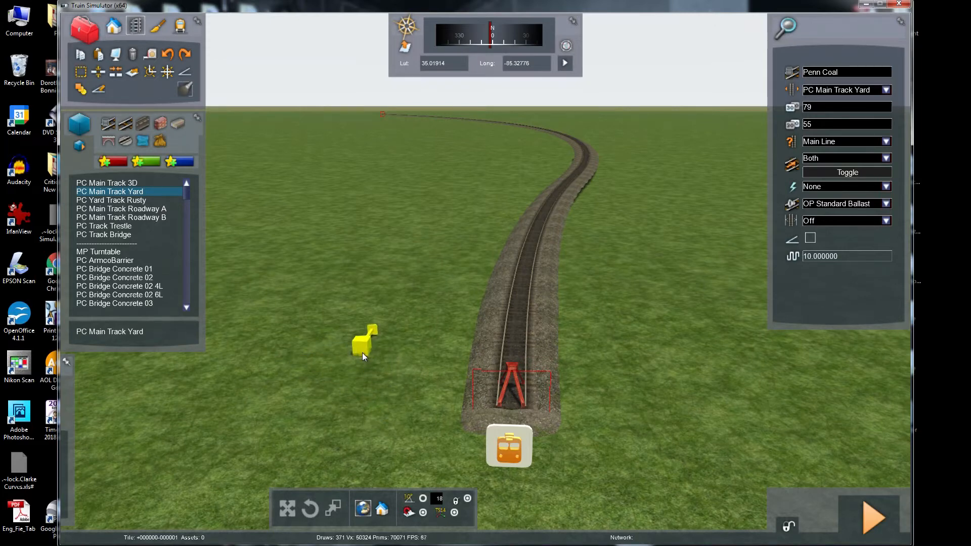
pyautogui.rightClick(362, 353)
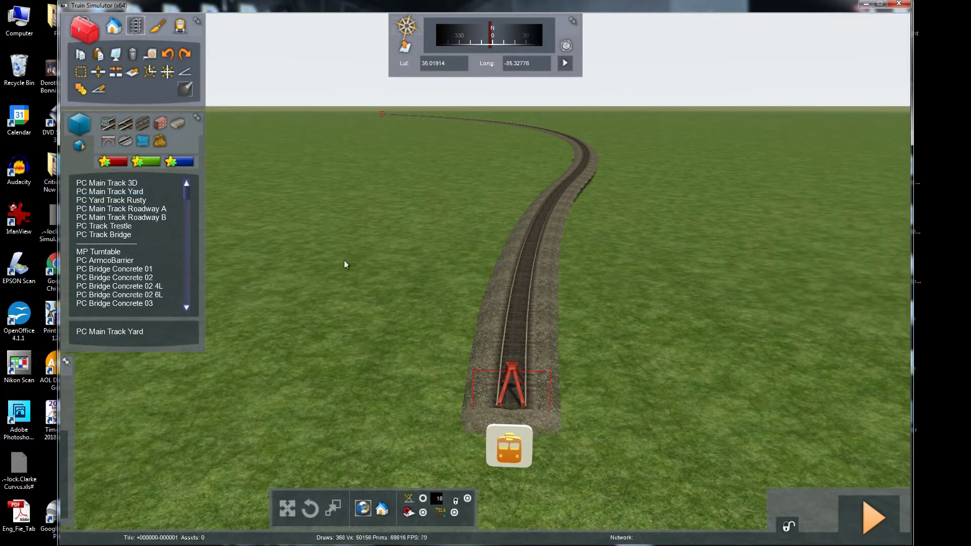
# Undo all of the laid PC Main Track Yard sections
pyautogui.click(168, 53)
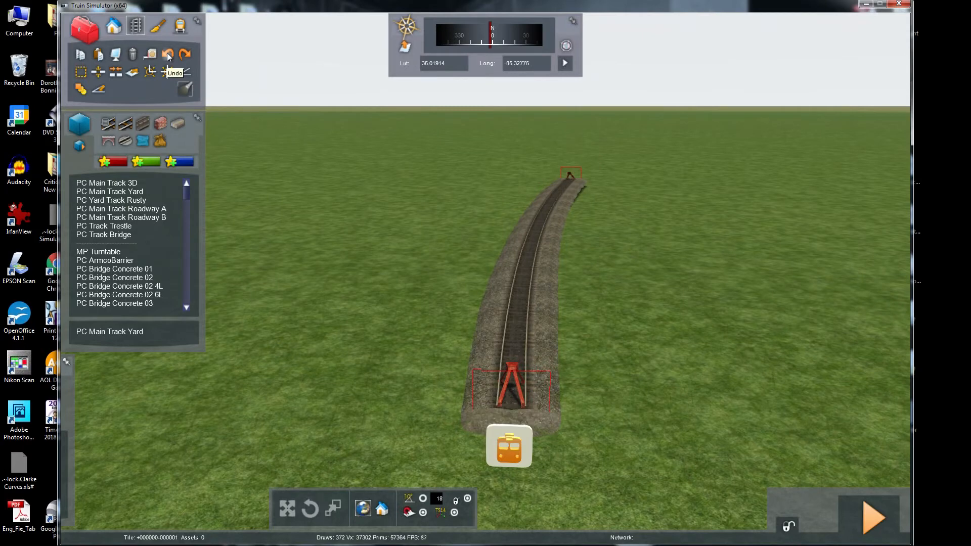
pyautogui.click(167, 53)
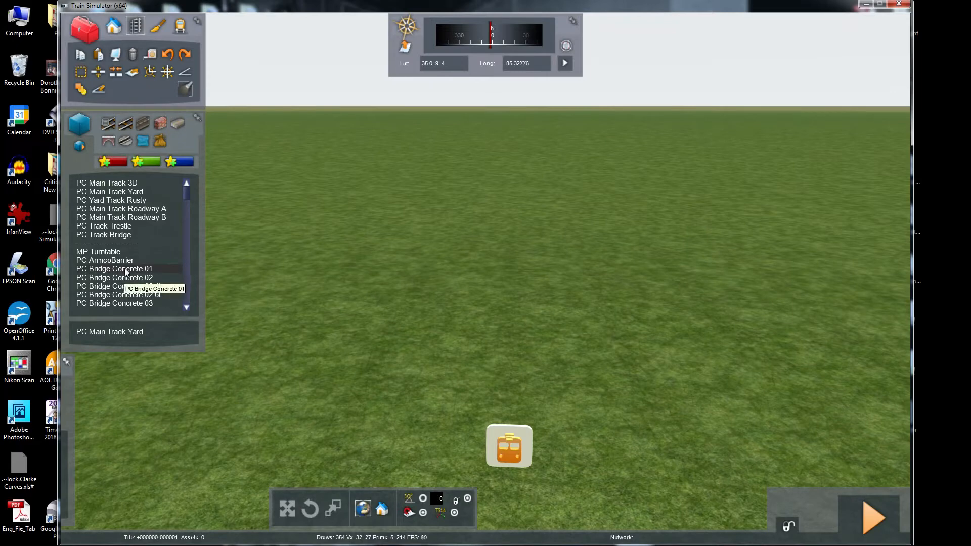
# Draw a curved first section of PC Chainlink Fence beside the origin marker, with a length of about 101
pyautogui.scroll(-2, 125, 271)
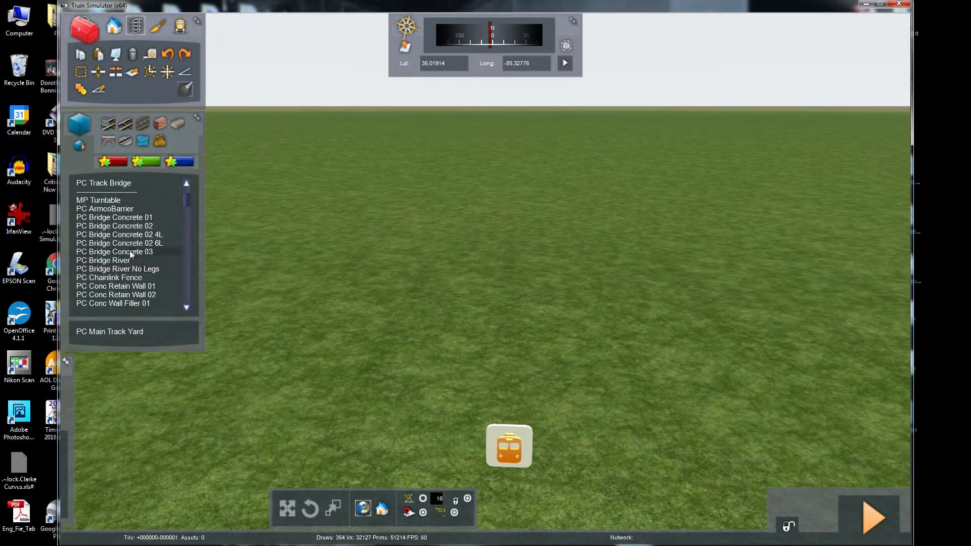
pyautogui.click(124, 279)
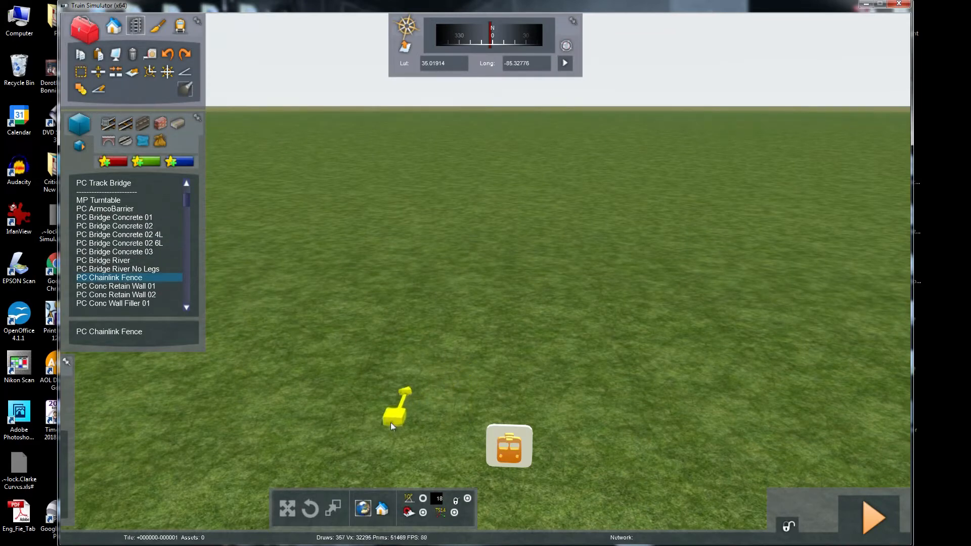
pyautogui.moveTo(369, 422)
pyautogui.mouseDown()
pyautogui.moveTo(429, 216)
pyautogui.moveTo(393, 181)
pyautogui.mouseUp()
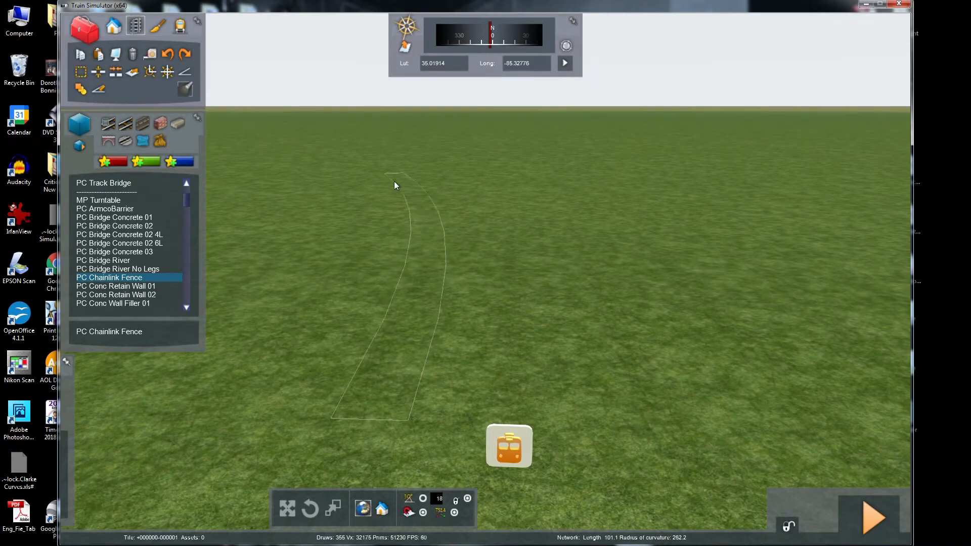
# Extend the chainlink fence from its far end with a section curving right, about 65 in length, and end the placement
pyautogui.moveTo(324, 363); pyautogui.dragTo(381, 372, button='right')
pyautogui.press('Up')
pyautogui.press('Up')
pyautogui.press('Down')
pyautogui.press('Up')
pyautogui.press('Up')
pyautogui.moveTo(312, 337); pyautogui.dragTo(311, 359, button='right')
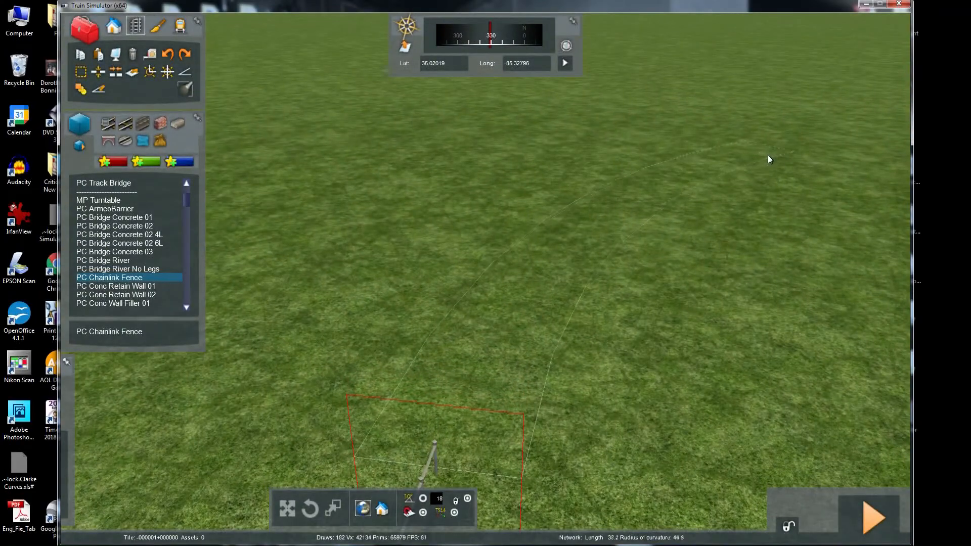
pyautogui.press('Down')
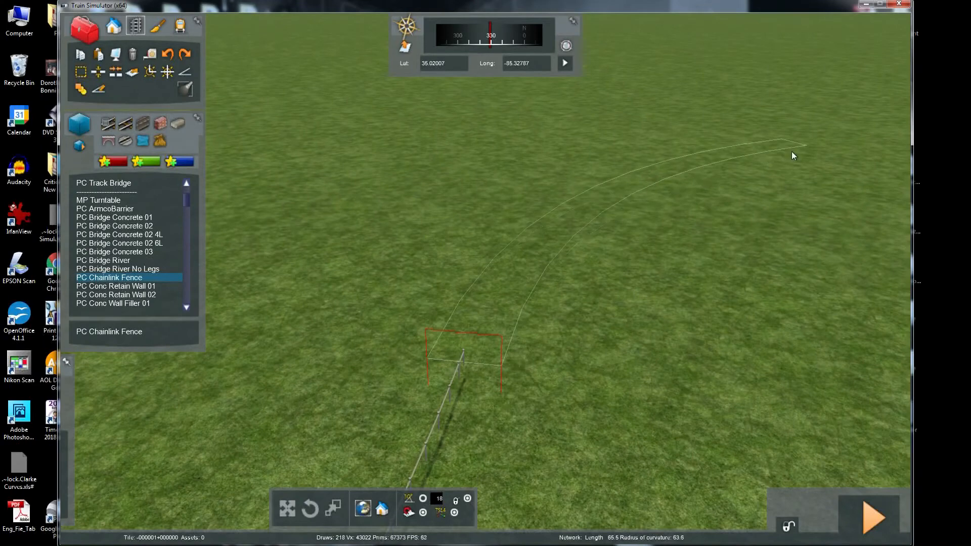
pyautogui.click(792, 152)
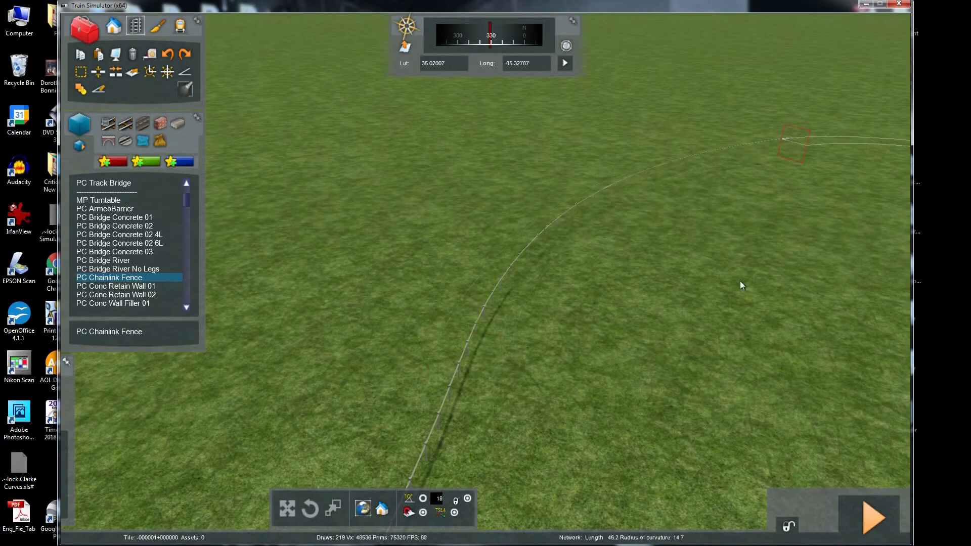
pyautogui.rightClick(736, 245)
pyautogui.rightClick(699, 259)
# Look back along the chainlink fence and undo all of its sections
pyautogui.moveTo(701, 364)
pyautogui.mouseDown(button='right')
pyautogui.moveTo(749, 362)
pyautogui.moveTo(700, 365)
pyautogui.mouseUp(button='right')
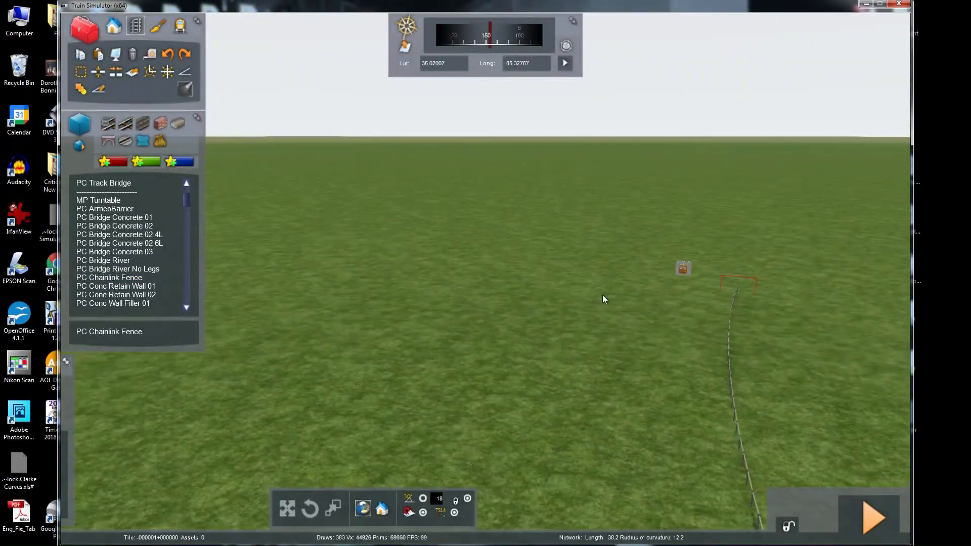
pyautogui.click(170, 54)
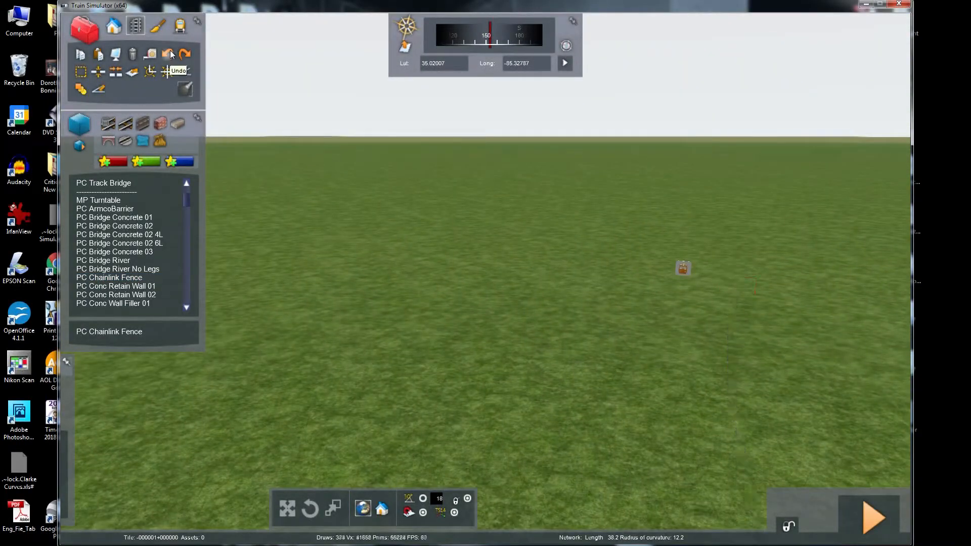
# Lay a straight section of PC Road 2L V2 (Traffic), about 98 in length, beside the origin marker
pyautogui.moveTo(466, 348)
pyautogui.mouseDown(button='right')
pyautogui.moveTo(493, 365)
pyautogui.moveTo(492, 335)
pyautogui.mouseUp(button='right')
pyautogui.press('Up')
pyautogui.press('Up')
pyautogui.moveTo(485, 273)
pyautogui.mouseDown(button='right')
pyautogui.moveTo(531, 344)
pyautogui.moveTo(698, 322)
pyautogui.mouseUp(button='right')
pyautogui.press('Left')
pyautogui.moveTo(445, 336); pyautogui.dragTo(472, 336, button='right')
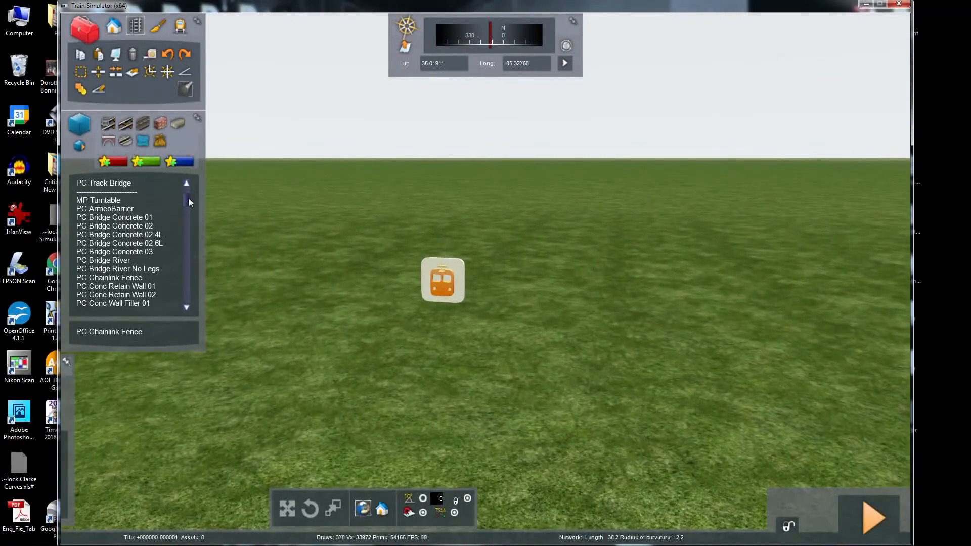
pyautogui.moveTo(187, 197); pyautogui.dragTo(192, 273)
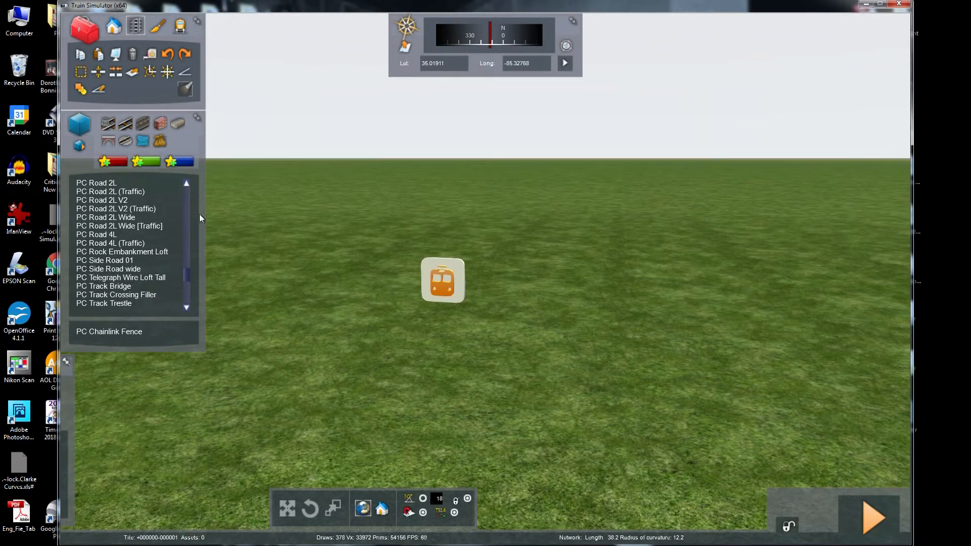
pyautogui.click(139, 208)
pyautogui.click(598, 333)
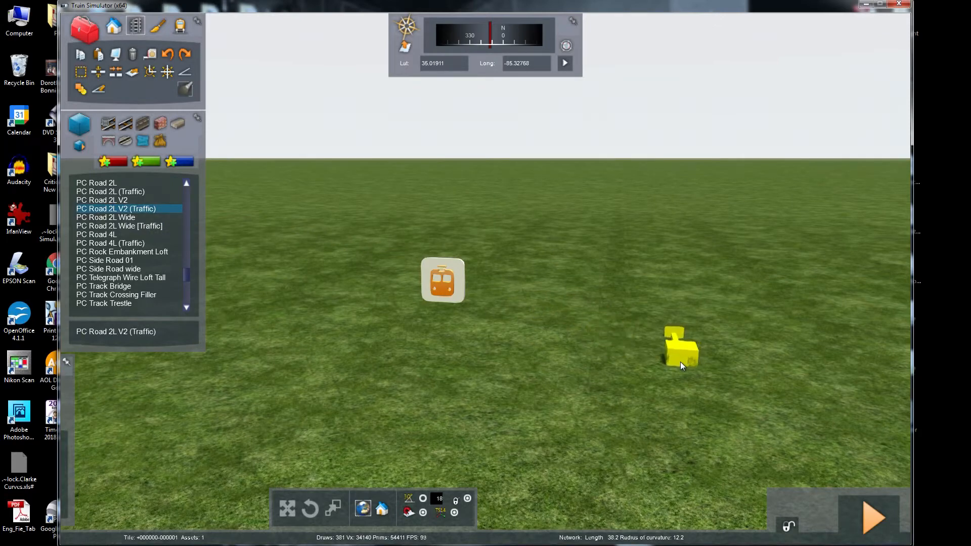
pyautogui.moveTo(679, 363)
pyautogui.mouseDown()
pyautogui.moveTo(661, 260)
pyautogui.moveTo(650, 260)
pyautogui.moveTo(653, 273)
pyautogui.moveTo(633, 204)
pyautogui.mouseUp()
pyautogui.moveTo(626, 165); pyautogui.dragTo(633, 187)
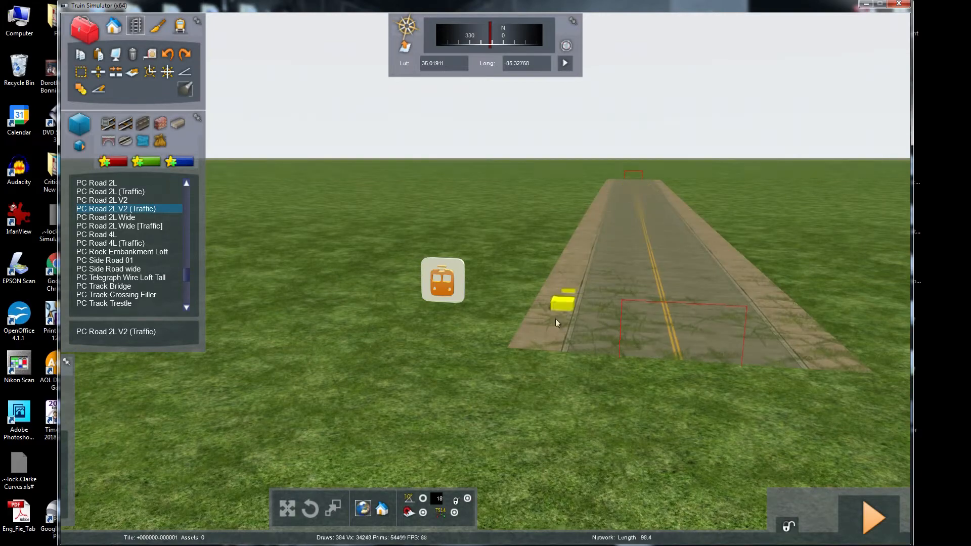
# Go to the far end of the laid traffic road to continue the road from there
pyautogui.moveTo(510, 396)
pyautogui.mouseDown(button='right')
pyautogui.moveTo(506, 440)
pyautogui.moveTo(503, 384)
pyautogui.moveTo(511, 397)
pyautogui.mouseUp(button='right')
pyautogui.press('Down')
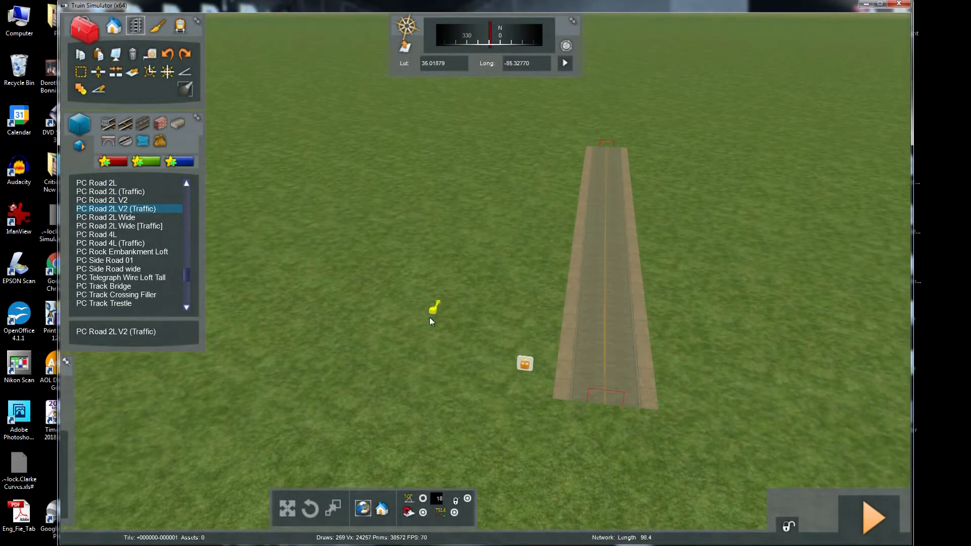
pyautogui.moveTo(474, 233)
pyautogui.mouseDown(button='right')
pyautogui.moveTo(478, 187)
pyautogui.moveTo(484, 241)
pyautogui.mouseUp(button='right')
pyautogui.press('Up')
pyautogui.press('Down')
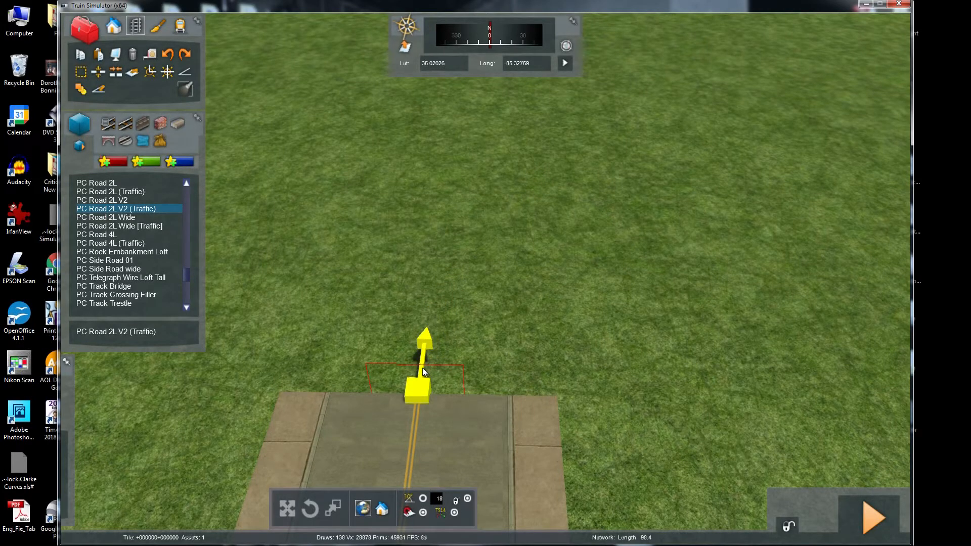
# Extend the PC Road 2L V2 (Traffic) road from its north end with a section curving to the east
pyautogui.click(423, 368)
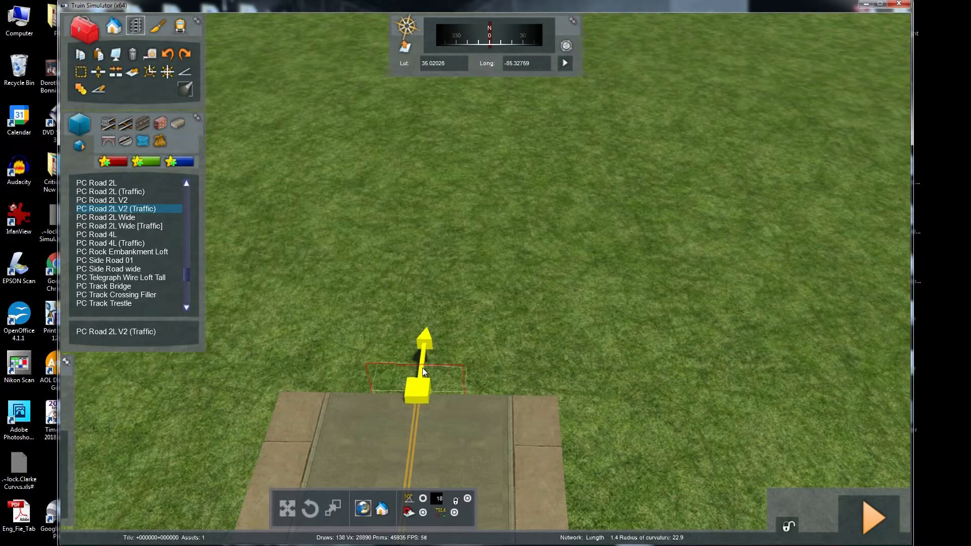
pyautogui.moveTo(442, 232); pyautogui.dragTo(447, 177, button='right')
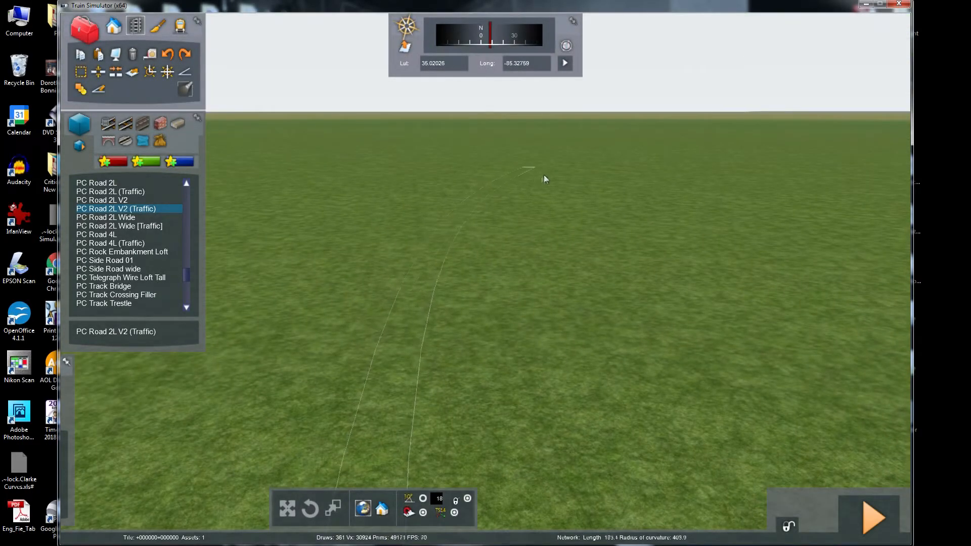
pyautogui.click(695, 208)
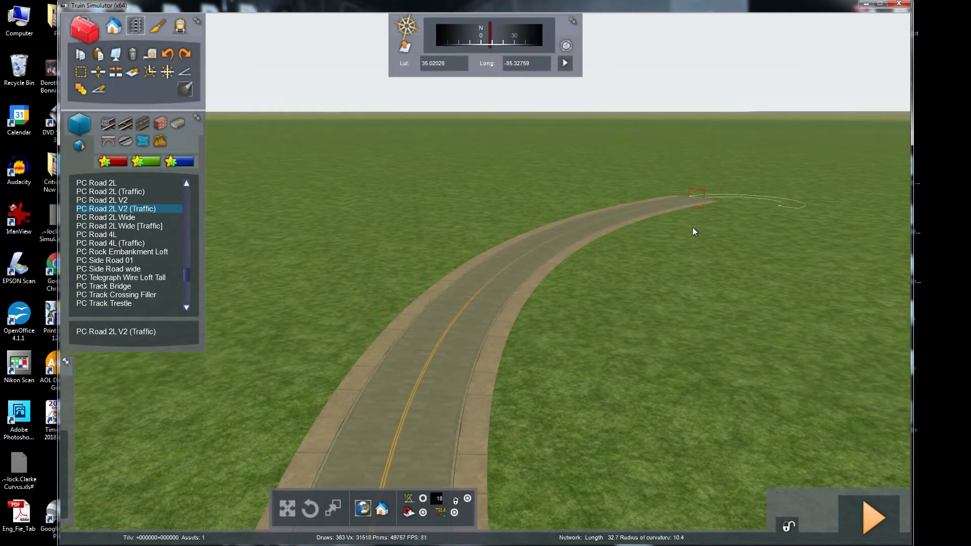
pyautogui.rightClick(733, 211)
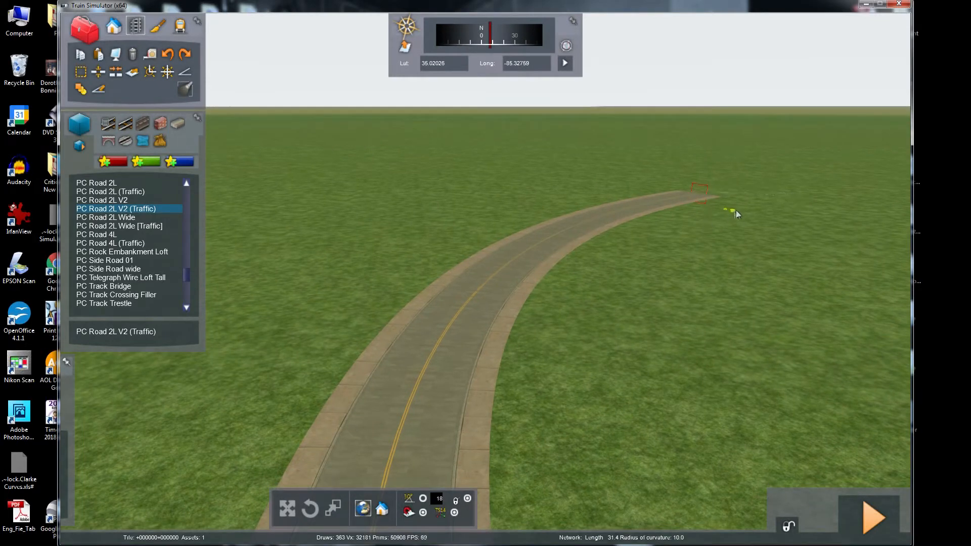
# Extend the road from its south end with a section about 32 m long and end the road laying
pyautogui.moveTo(653, 371); pyautogui.dragTo(470, 372, button='right')
pyautogui.moveTo(523, 341); pyautogui.dragTo(565, 326, button='right')
pyautogui.press('Up')
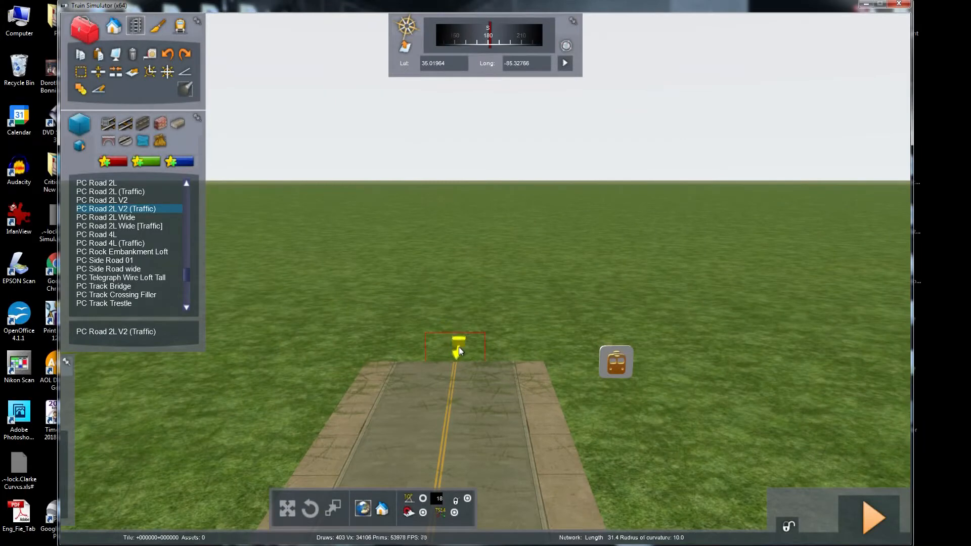
pyautogui.moveTo(457, 359); pyautogui.dragTo(451, 212)
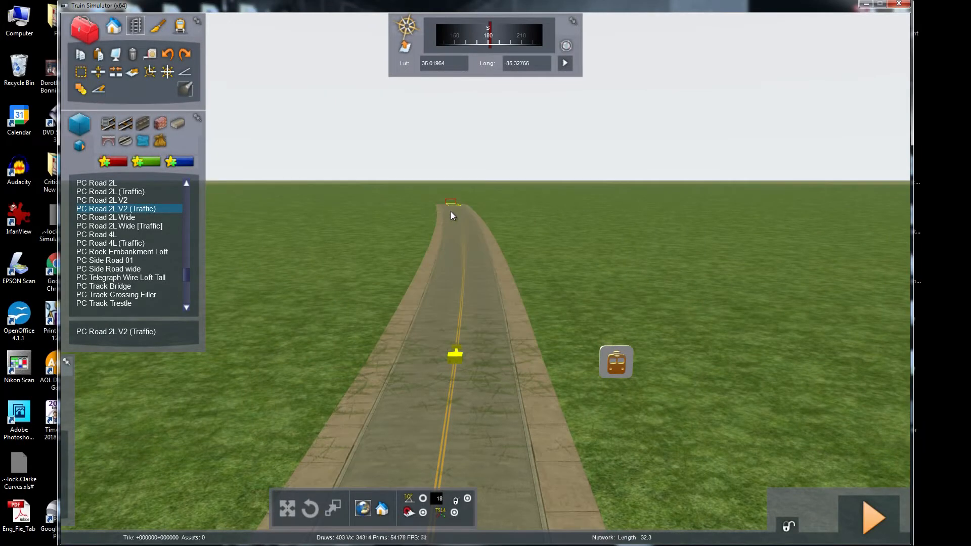
pyautogui.rightClick(532, 212)
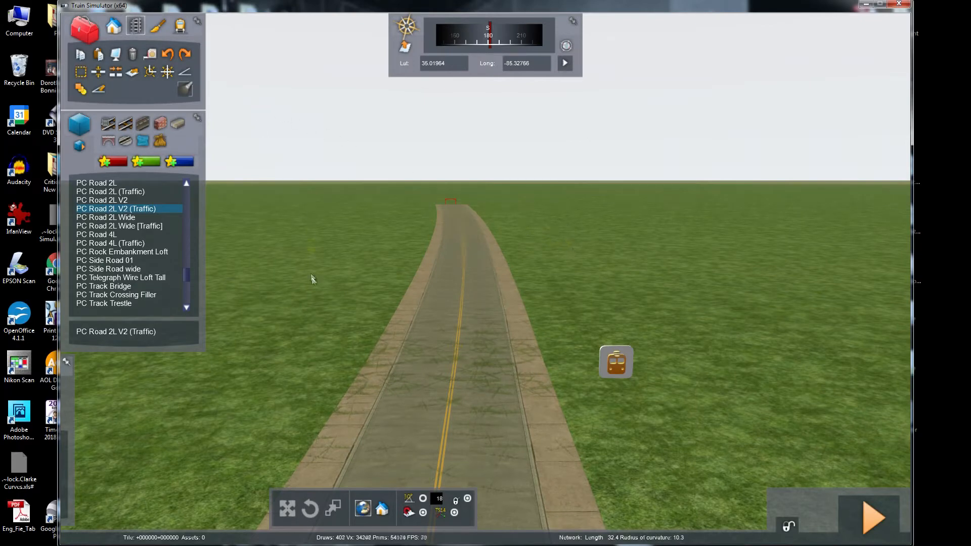
pyautogui.rightClick(314, 323)
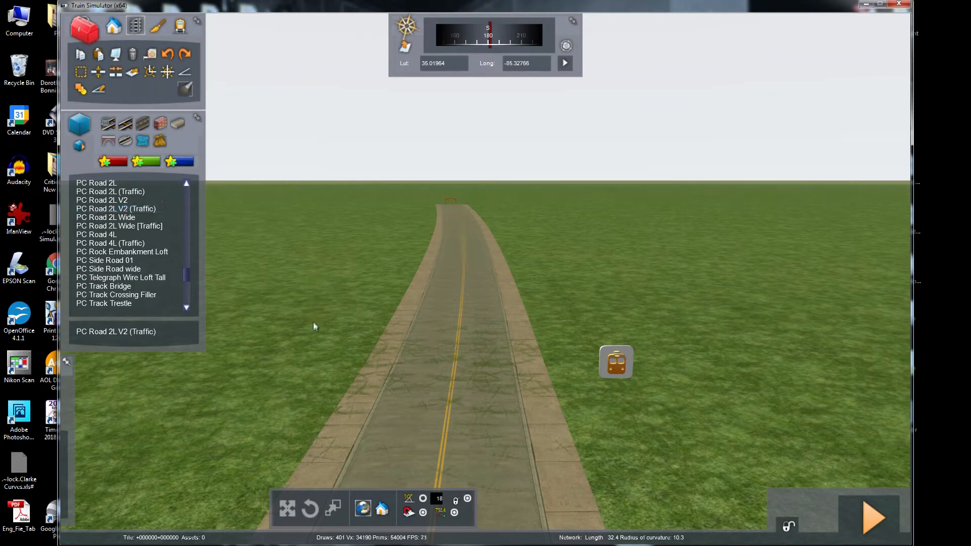
# Undo the latest road sections and delete the remaining straight road segment
pyautogui.click(170, 52)
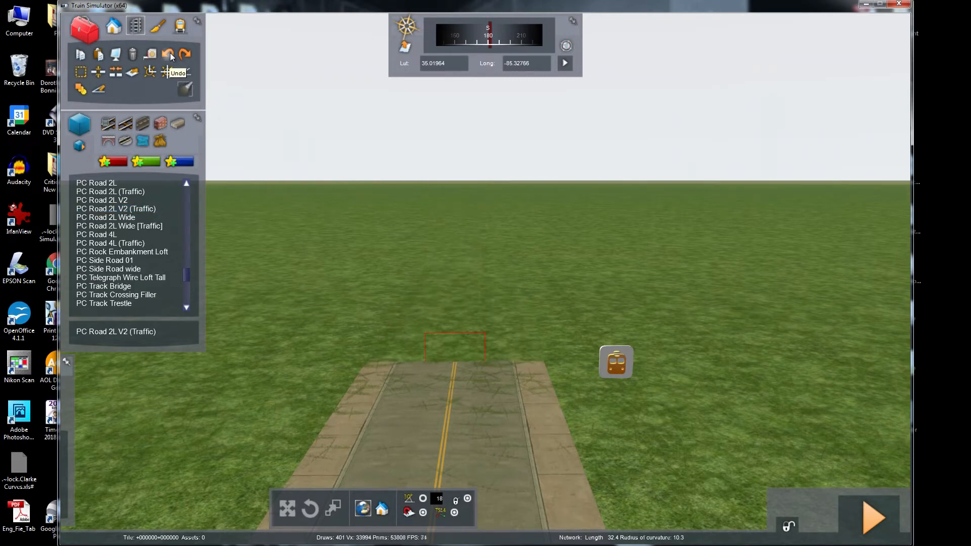
pyautogui.click(170, 52)
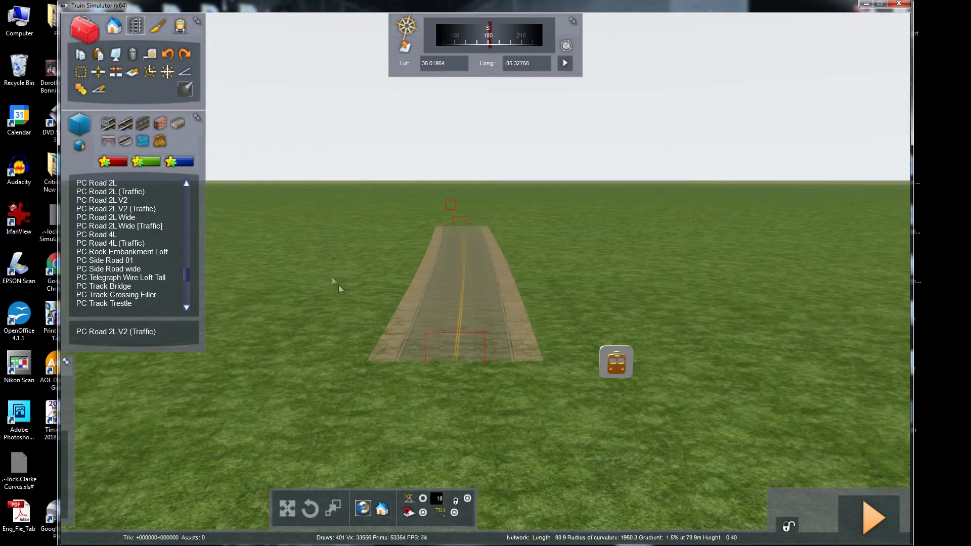
pyautogui.moveTo(350, 252); pyautogui.dragTo(354, 201, button='right')
pyautogui.moveTo(355, 251); pyautogui.dragTo(355, 246, button='right')
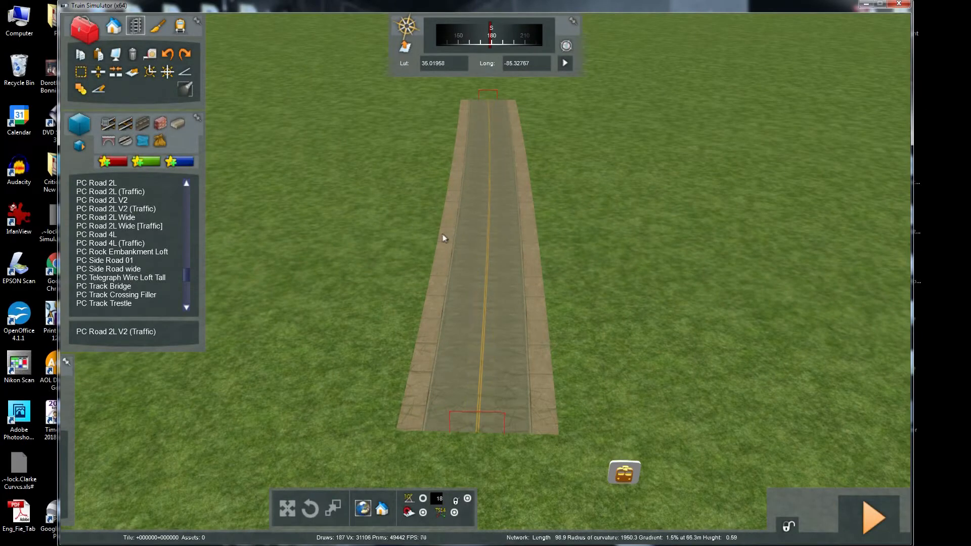
pyautogui.click(485, 233)
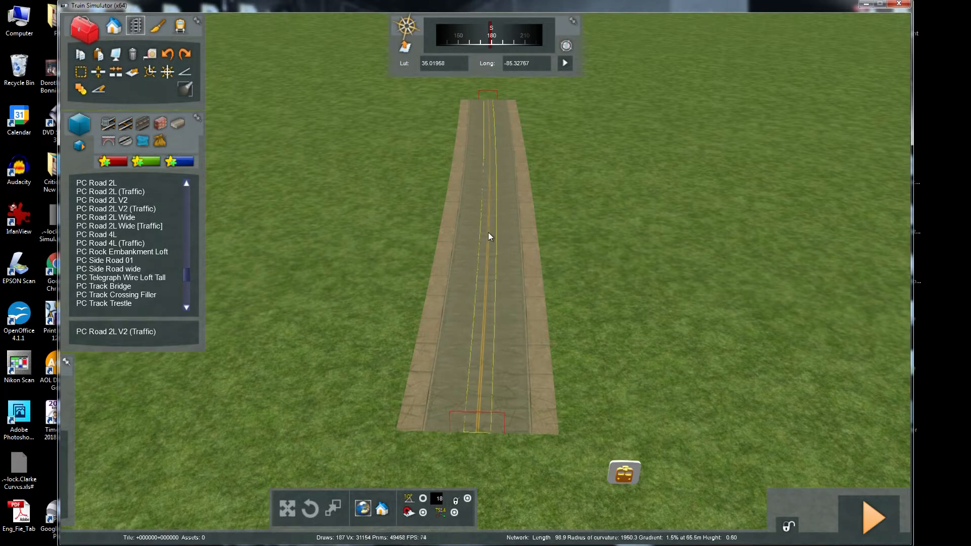
pyautogui.click(489, 234)
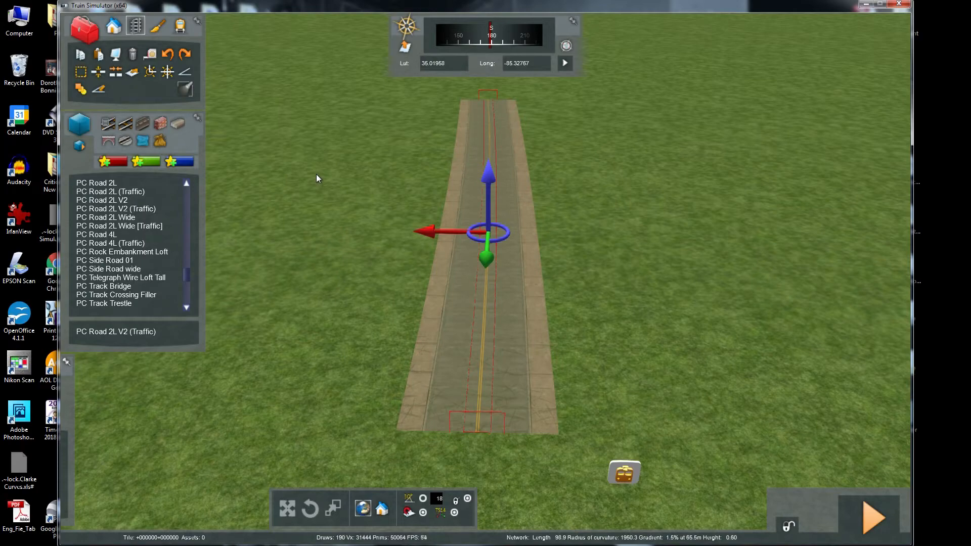
pyautogui.press('Delete')
# Switch to the terrain painting tools and show the brush settings, facing an empty stretch of grass
pyautogui.moveTo(316, 174); pyautogui.dragTo(310, 113, button='right')
pyautogui.press('Up')
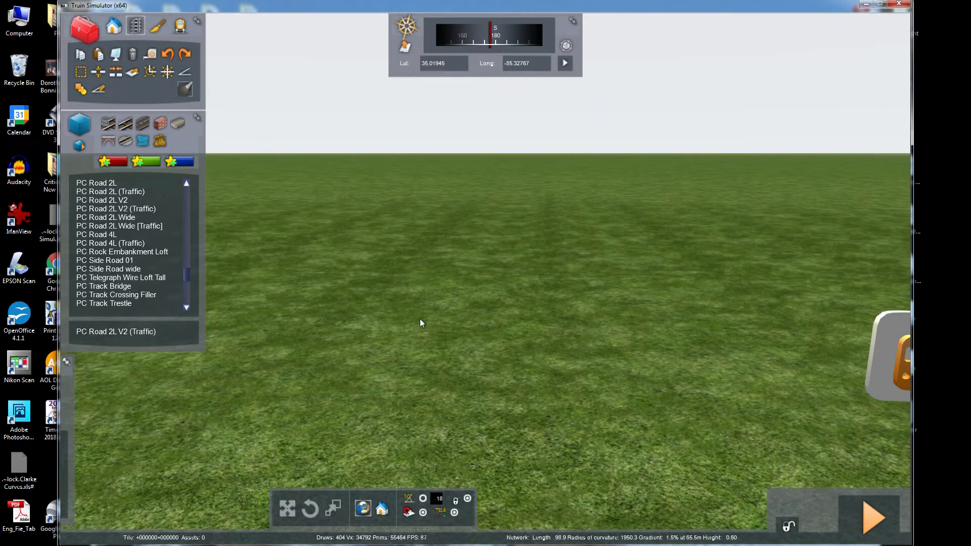
pyautogui.moveTo(517, 307)
pyautogui.mouseDown(button='right')
pyautogui.moveTo(499, 343)
pyautogui.moveTo(520, 336)
pyautogui.moveTo(519, 321)
pyautogui.mouseUp(button='right')
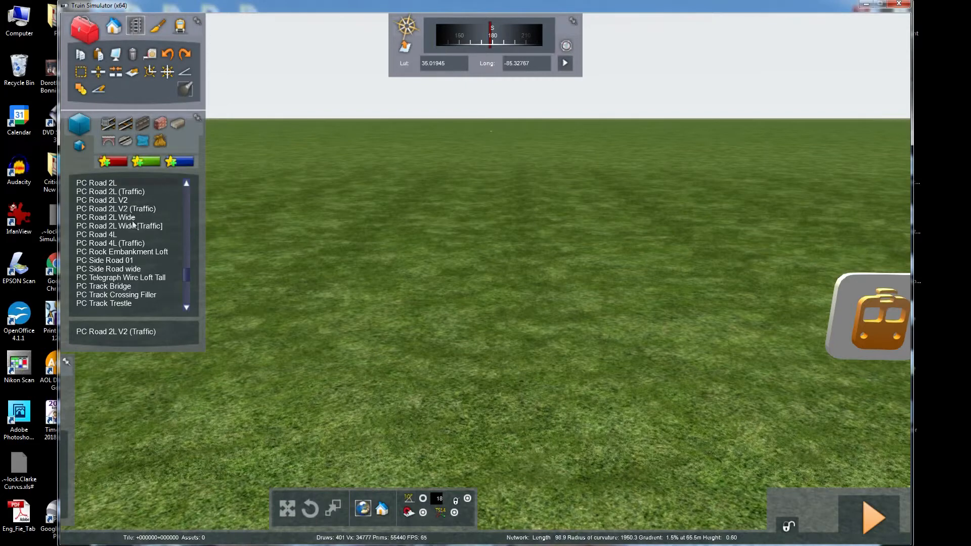
pyautogui.click(158, 26)
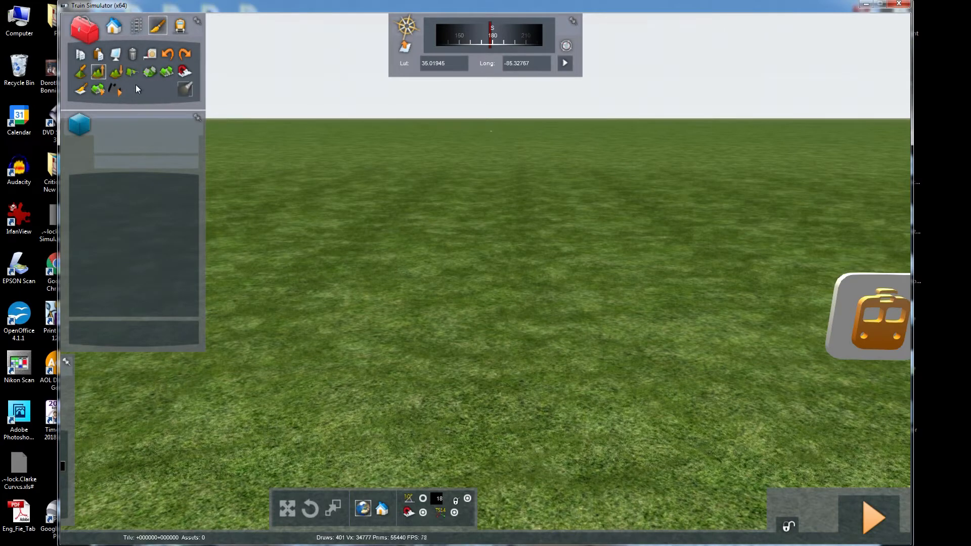
pyautogui.moveTo(66, 366)
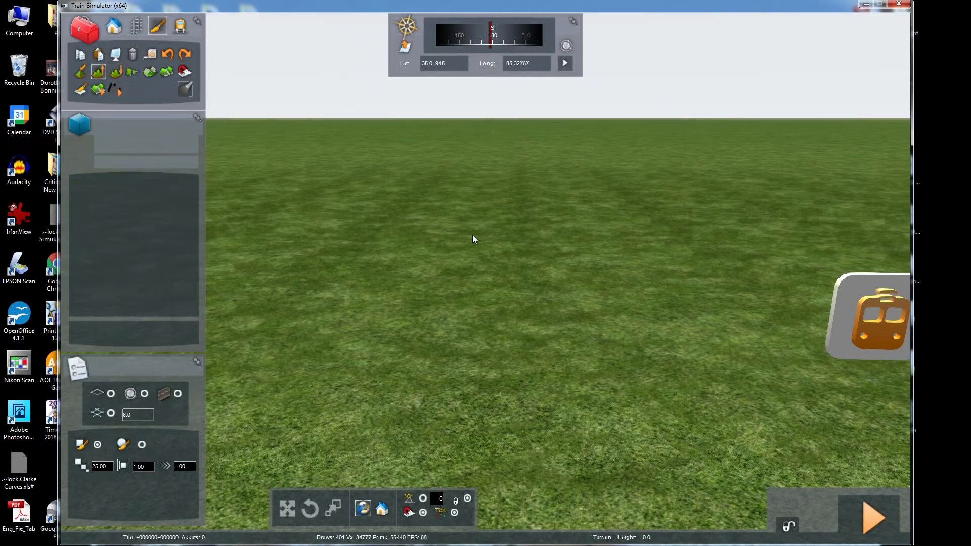
pyautogui.moveTo(408, 191)
pyautogui.mouseDown(button='right')
pyautogui.moveTo(357, 203)
pyautogui.moveTo(403, 195)
pyautogui.mouseUp(button='right')
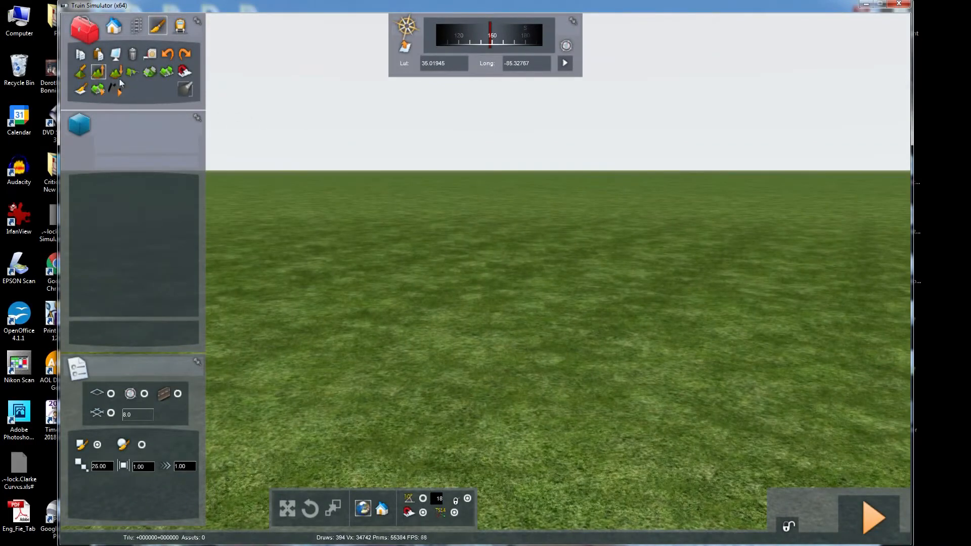
# Raise a mound in the flat grass with the raise-terrain tool at brush size 25
pyautogui.click(98, 72)
pyautogui.moveTo(99, 469); pyautogui.dragTo(100, 462)
pyautogui.click(509, 310)
pyautogui.click(508, 308)
pyautogui.moveTo(508, 308); pyautogui.dragTo(508, 308)
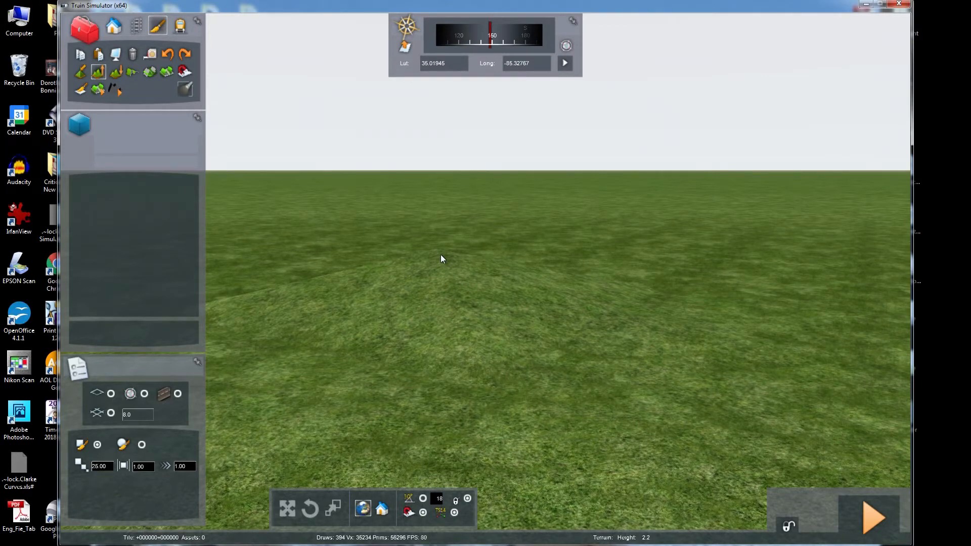
pyautogui.moveTo(440, 261); pyautogui.dragTo(440, 258)
# Enlarge the brush size and raise the terrain again at the mound
pyautogui.press('Down')
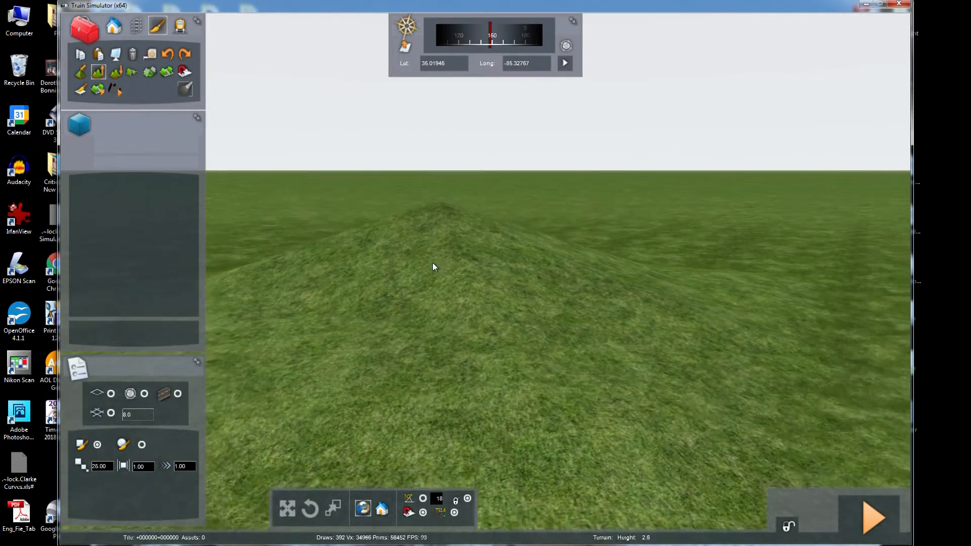
pyautogui.press('Down')
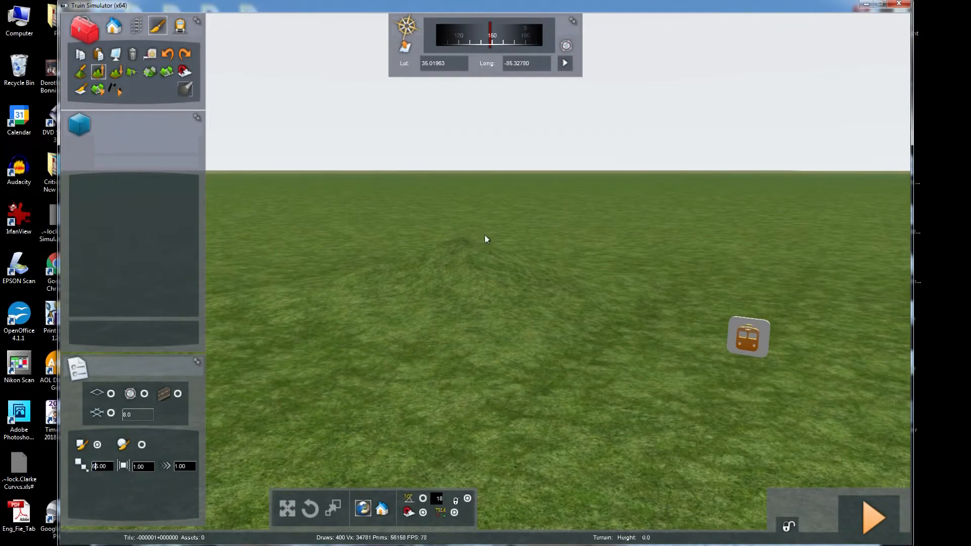
pyautogui.moveTo(465, 244); pyautogui.dragTo(465, 243)
pyautogui.moveTo(463, 245); pyautogui.dragTo(400, 270, button='right')
# Undo the terrain raising to remove the mound
pyautogui.click(169, 53)
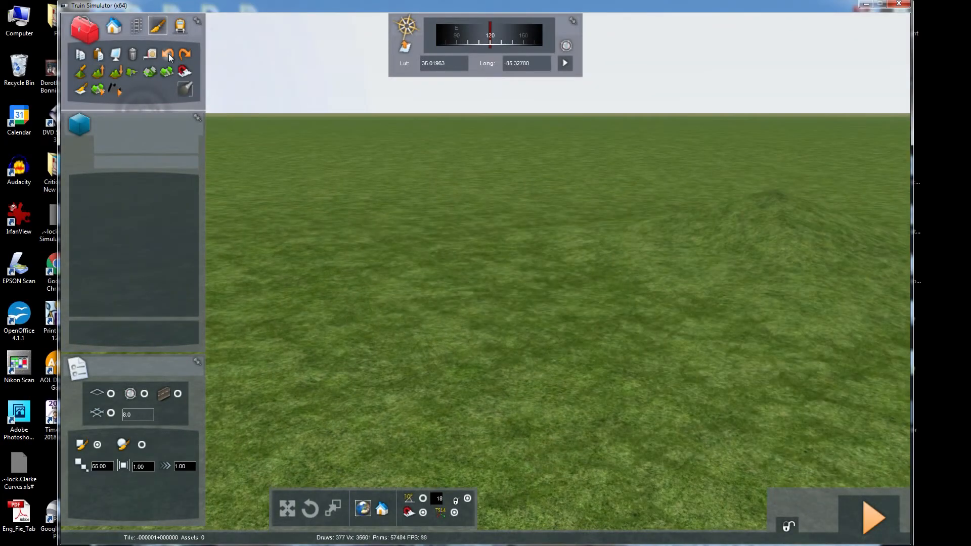
pyautogui.click(168, 54)
pyautogui.click(168, 54)
# Lower the terrain into a broad hollow about 3.9 m deep and undo the lowering
pyautogui.moveTo(657, 255); pyautogui.dragTo(679, 228, button='right')
pyautogui.press('Up')
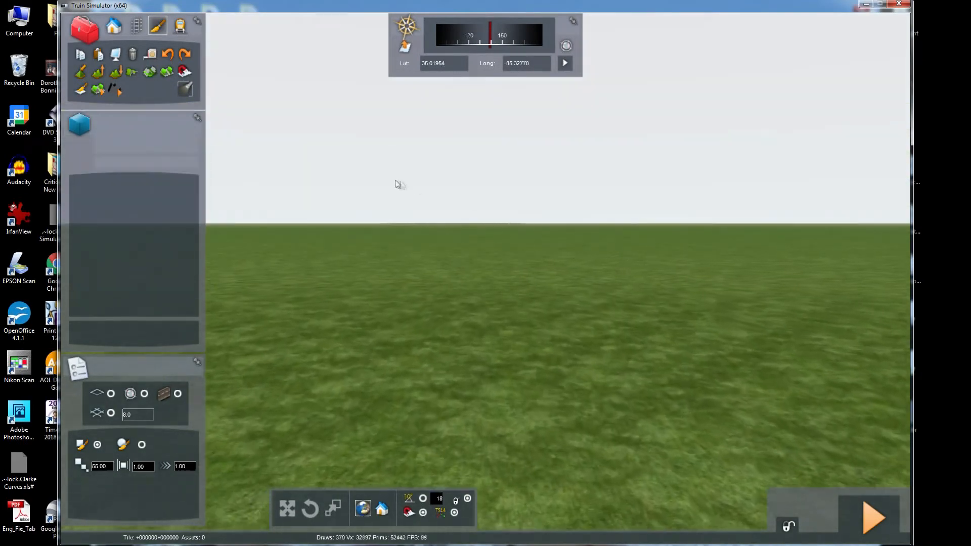
pyautogui.click(116, 72)
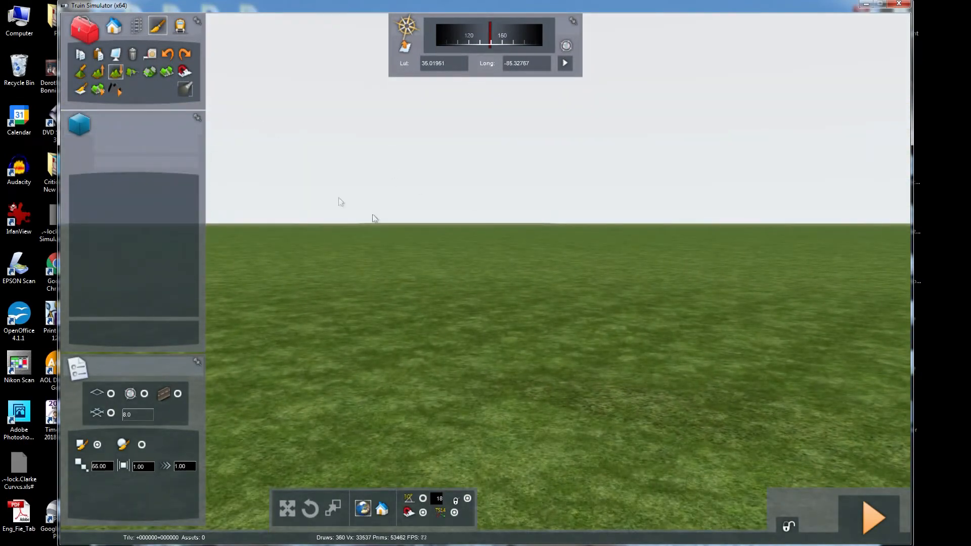
pyautogui.click(489, 320)
pyautogui.moveTo(489, 320); pyautogui.dragTo(489, 320)
pyautogui.moveTo(493, 314)
pyautogui.mouseDown(button='right')
pyautogui.moveTo(493, 344)
pyautogui.moveTo(492, 308)
pyautogui.mouseUp(button='right')
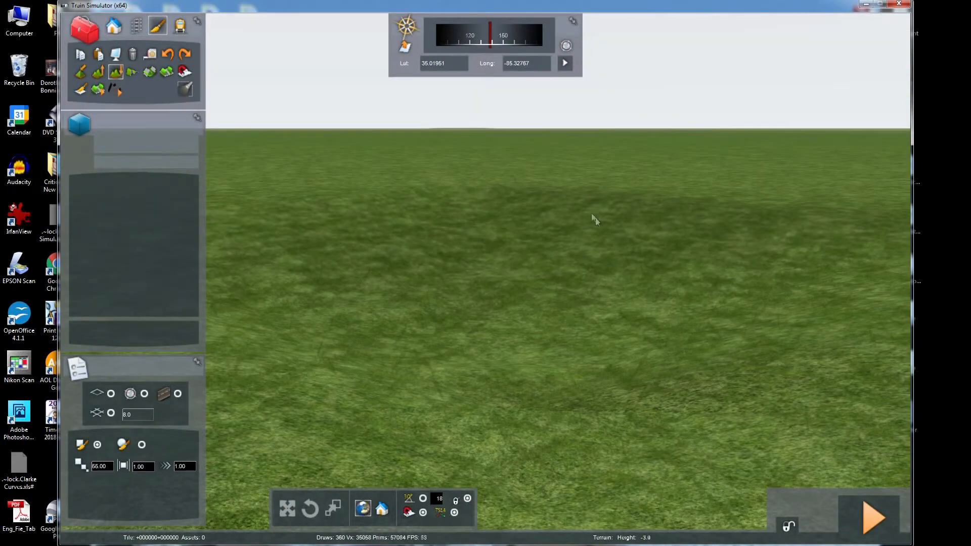
pyautogui.click(167, 55)
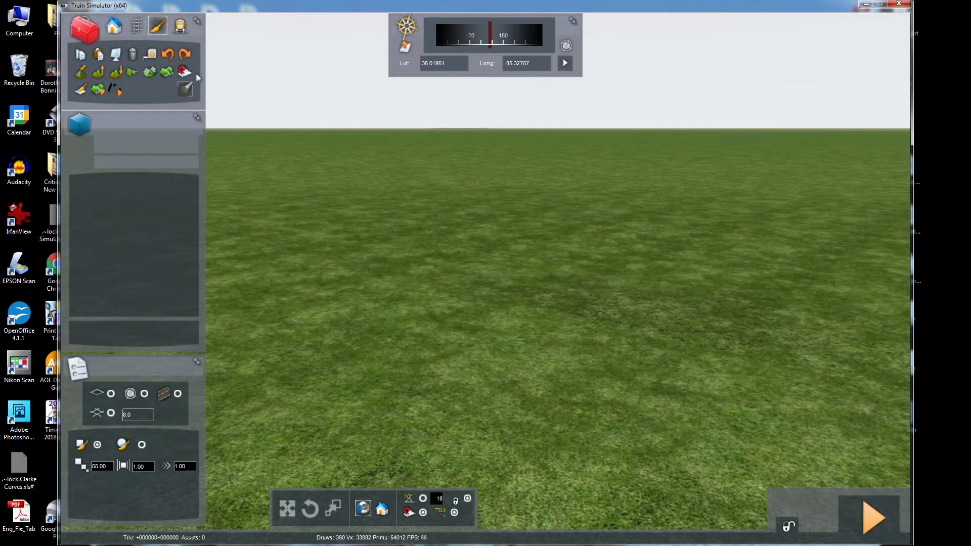
# Start the terrain texture painting tool and choose the Forest Floor 02 texture
pyautogui.click(81, 91)
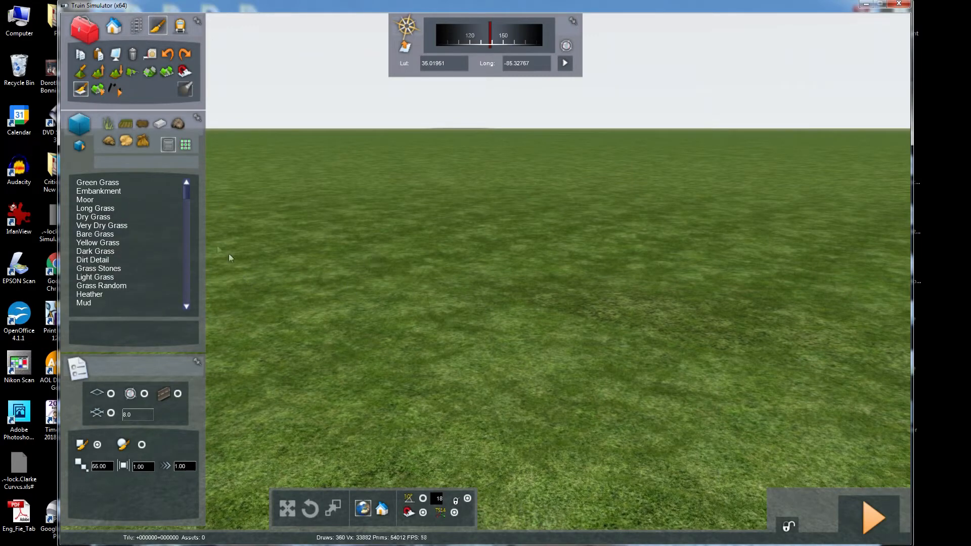
pyautogui.moveTo(188, 193)
pyautogui.mouseDown()
pyautogui.moveTo(190, 231)
pyautogui.moveTo(195, 178)
pyautogui.mouseUp()
pyautogui.scroll(-1, 158, 251)
pyautogui.scroll(-2, 158, 251)
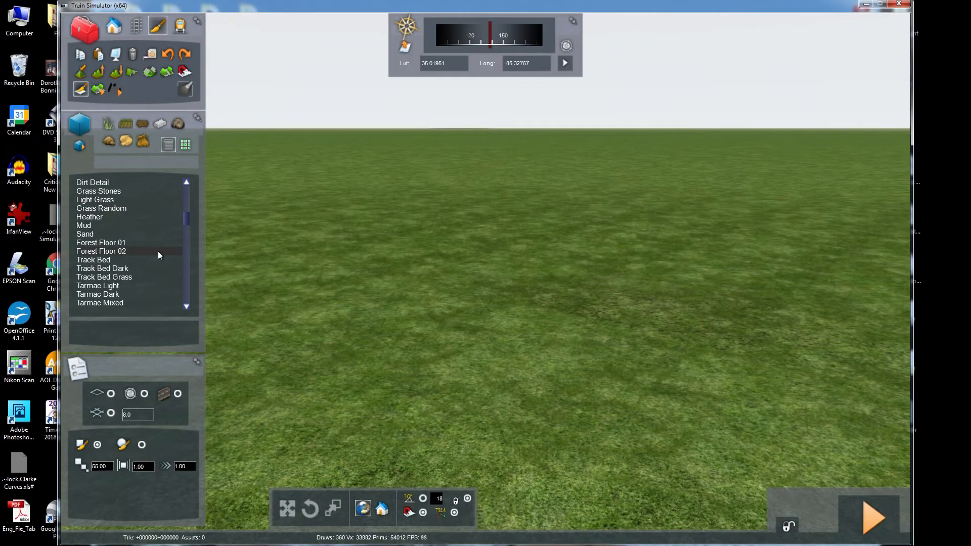
pyautogui.click(121, 250)
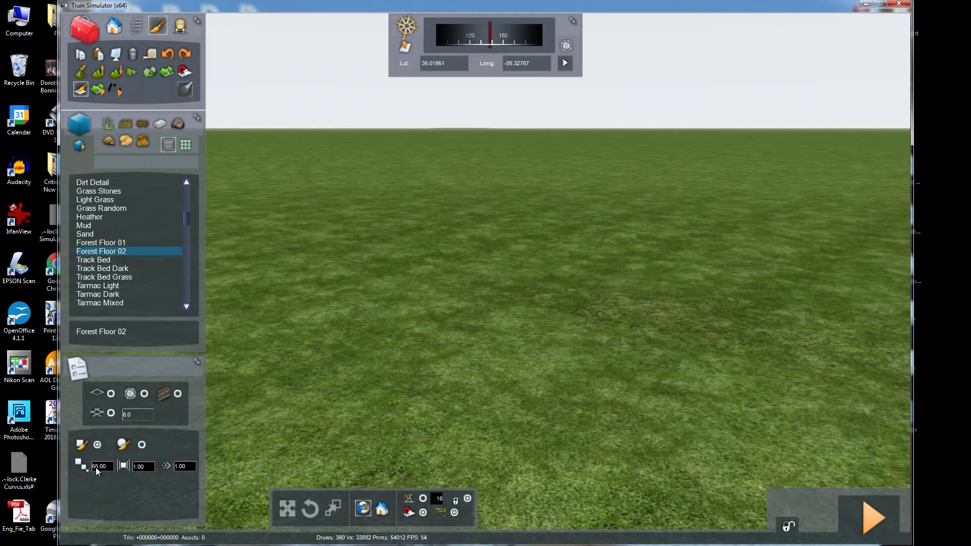
# Paint several large overlapping patches of Forest Floor 02 across the grass
pyautogui.click(480, 277)
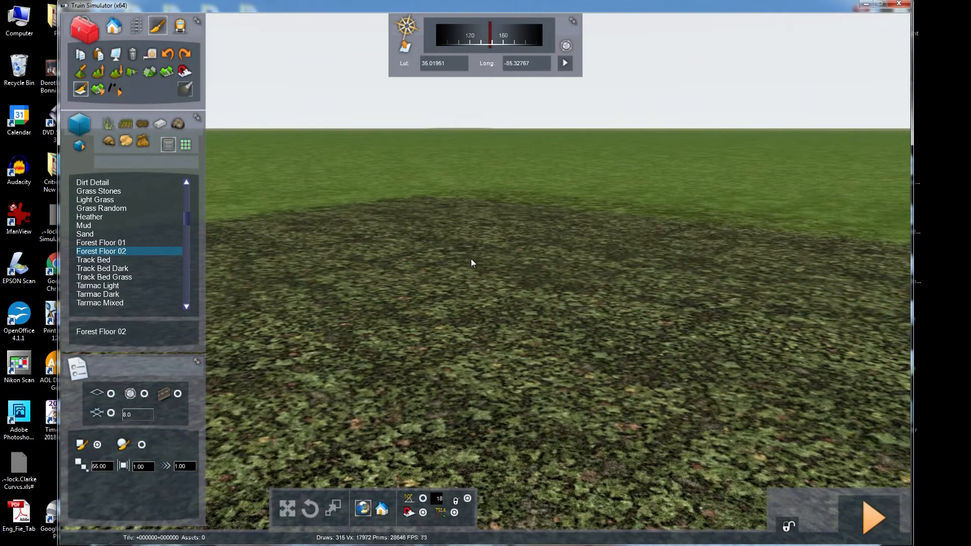
pyautogui.click(404, 176)
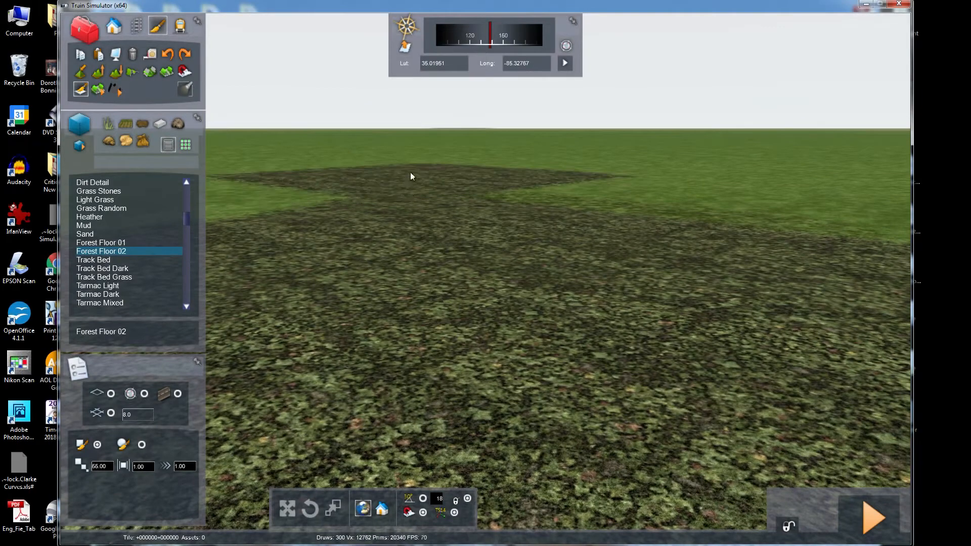
pyautogui.click(612, 179)
pyautogui.click(580, 196)
pyautogui.click(572, 255)
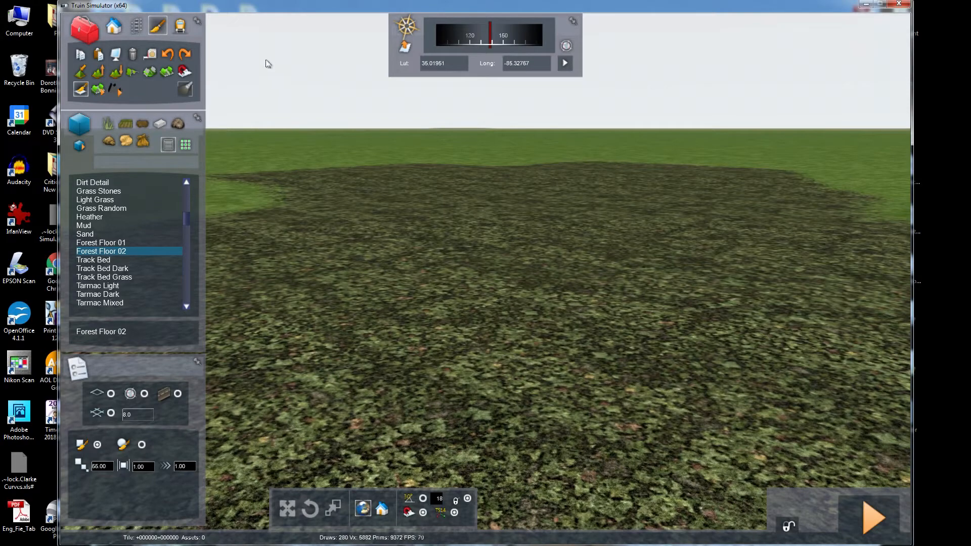
# Undo all the large Forest Floor 02 patches
pyautogui.click(169, 54)
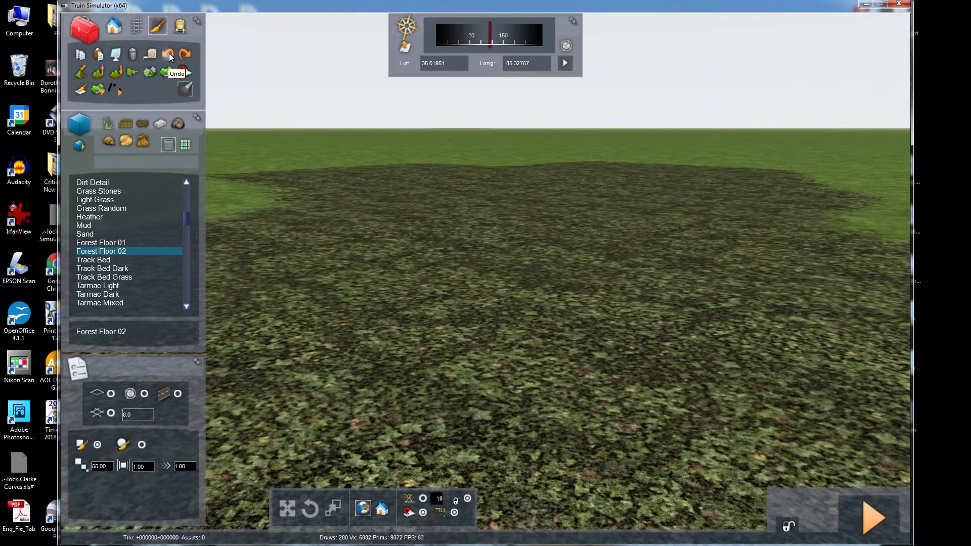
pyautogui.click(169, 53)
pyautogui.click(169, 53)
pyautogui.click(169, 53)
pyautogui.click(169, 54)
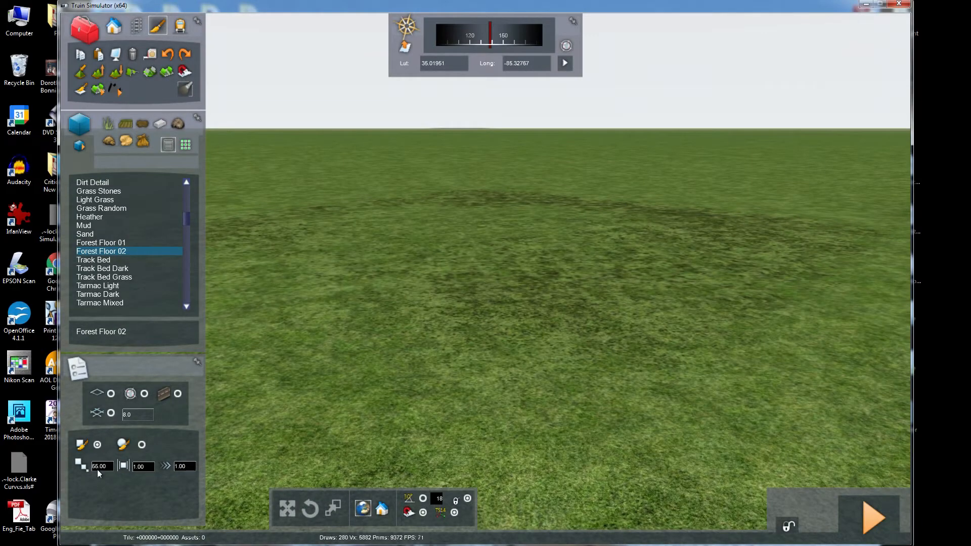
# Set the brush size to 15 and paint a small patch of Forest Floor 02 on the grass
pyautogui.write('16')
pyautogui.moveTo(486, 293)
pyautogui.mouseDown()
pyautogui.moveTo(526, 288)
pyautogui.moveTo(494, 289)
pyautogui.mouseUp()
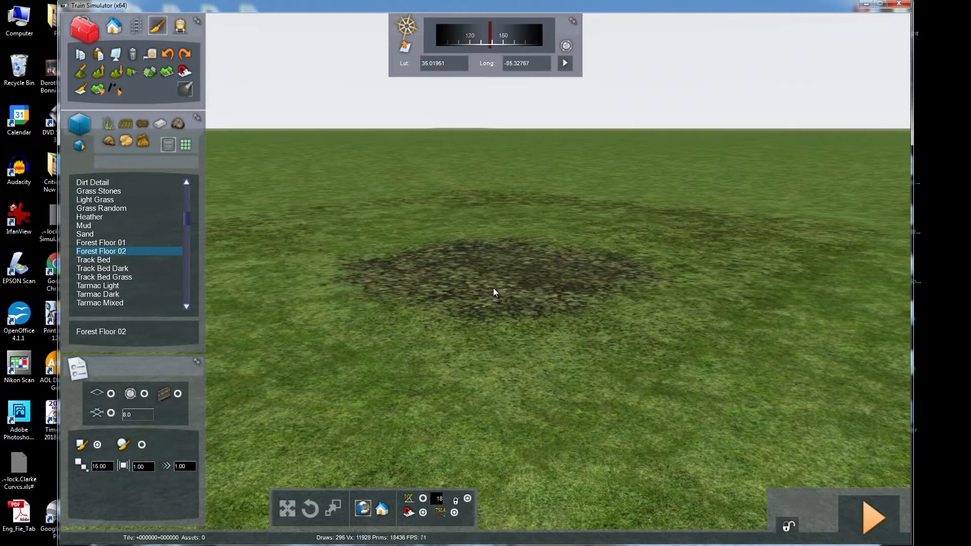
# Extend the Forest Floor 02 patch, then set the brush size to 7.5 and paint a finer stroke across the grass
pyautogui.moveTo(529, 231)
pyautogui.mouseDown()
pyautogui.moveTo(476, 226)
pyautogui.moveTo(497, 204)
pyautogui.moveTo(497, 231)
pyautogui.moveTo(422, 213)
pyautogui.moveTo(407, 262)
pyautogui.mouseUp()
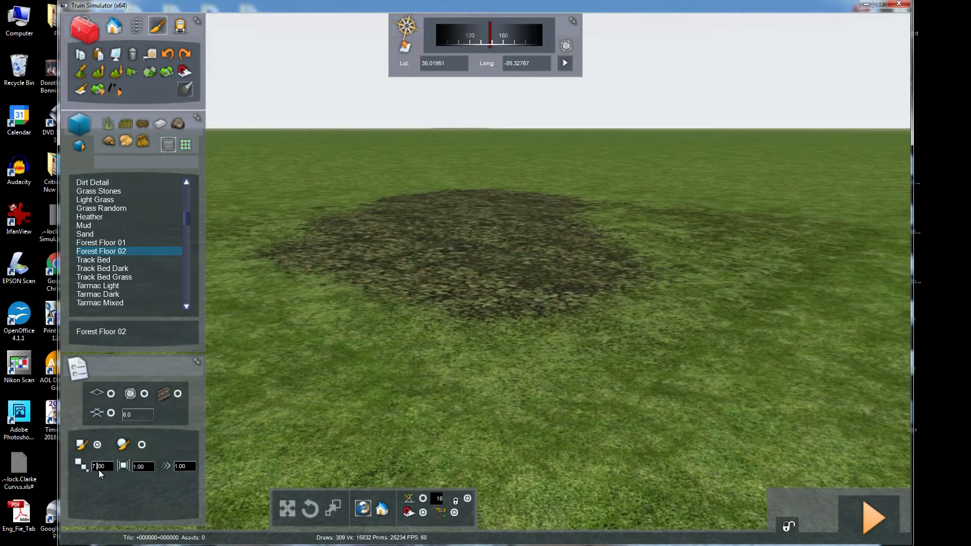
pyautogui.write('5')
pyautogui.moveTo(596, 346)
pyautogui.mouseDown()
pyautogui.moveTo(620, 338)
pyautogui.moveTo(634, 364)
pyautogui.moveTo(615, 340)
pyautogui.moveTo(547, 359)
pyautogui.moveTo(633, 347)
pyautogui.moveTo(717, 266)
pyautogui.moveTo(670, 222)
pyautogui.moveTo(669, 209)
pyautogui.mouseUp()
# Undo all the remaining Forest Floor 02 strokes made with the small brushes
pyautogui.click(165, 56)
pyautogui.click(165, 55)
pyautogui.click(165, 56)
pyautogui.click(165, 56)
pyautogui.click(164, 55)
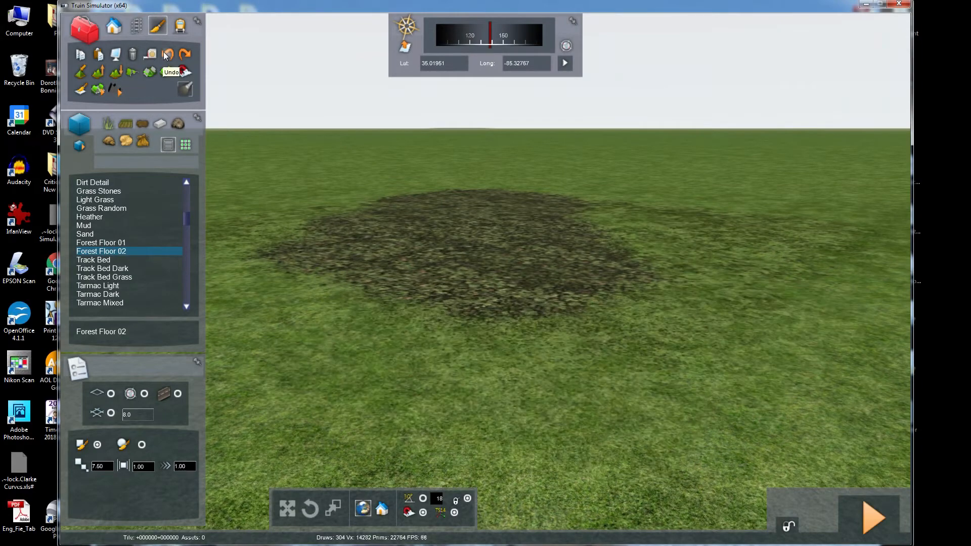
pyautogui.click(164, 56)
pyautogui.click(165, 55)
pyautogui.click(165, 55)
pyautogui.click(165, 56)
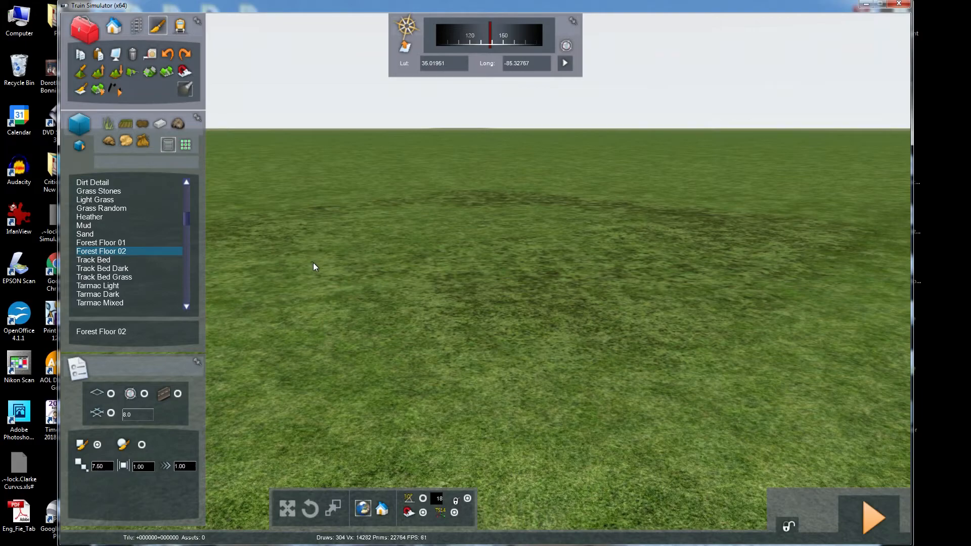
# Browse the scenery object library, including the commercial/industrial and domestic building categories
pyautogui.moveTo(378, 268)
pyautogui.mouseDown(button='right')
pyautogui.moveTo(445, 308)
pyautogui.moveTo(561, 278)
pyautogui.moveTo(564, 248)
pyautogui.mouseUp(button='right')
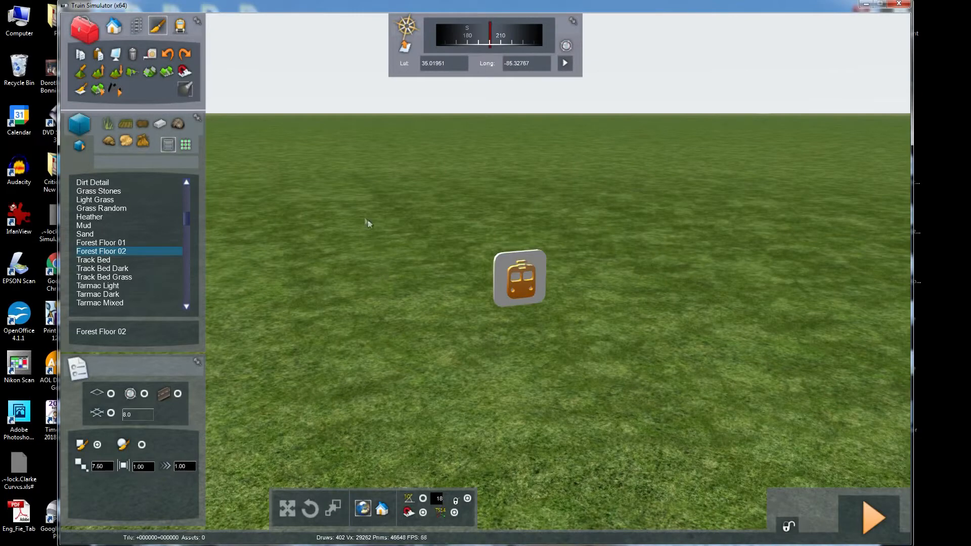
pyautogui.moveTo(189, 217); pyautogui.dragTo(191, 174)
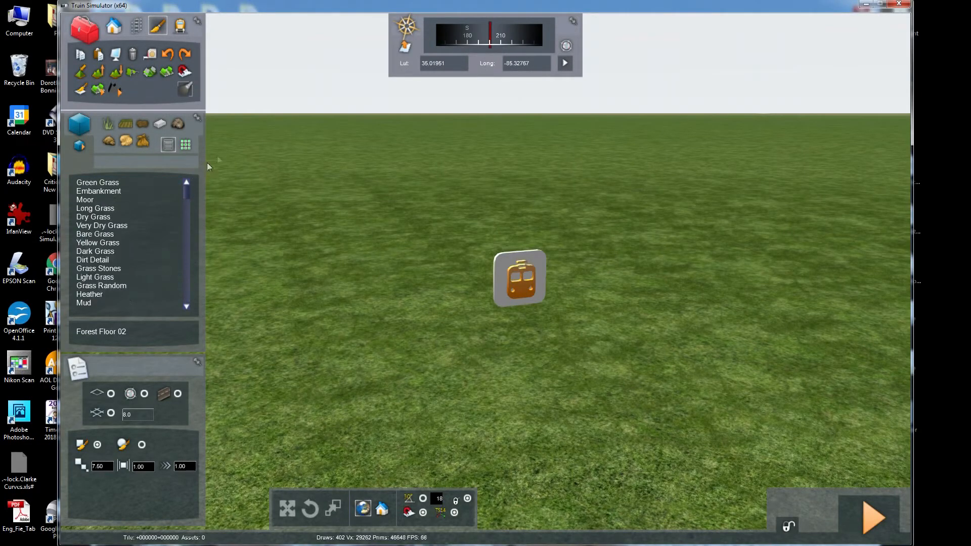
pyautogui.click(113, 25)
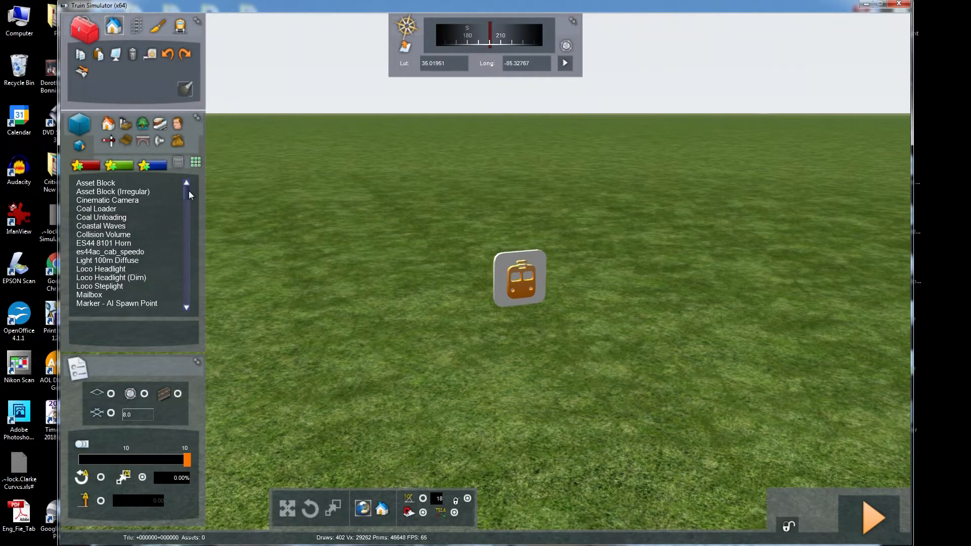
pyautogui.moveTo(189, 193)
pyautogui.mouseDown()
pyautogui.moveTo(193, 298)
pyautogui.moveTo(191, 188)
pyautogui.mouseUp()
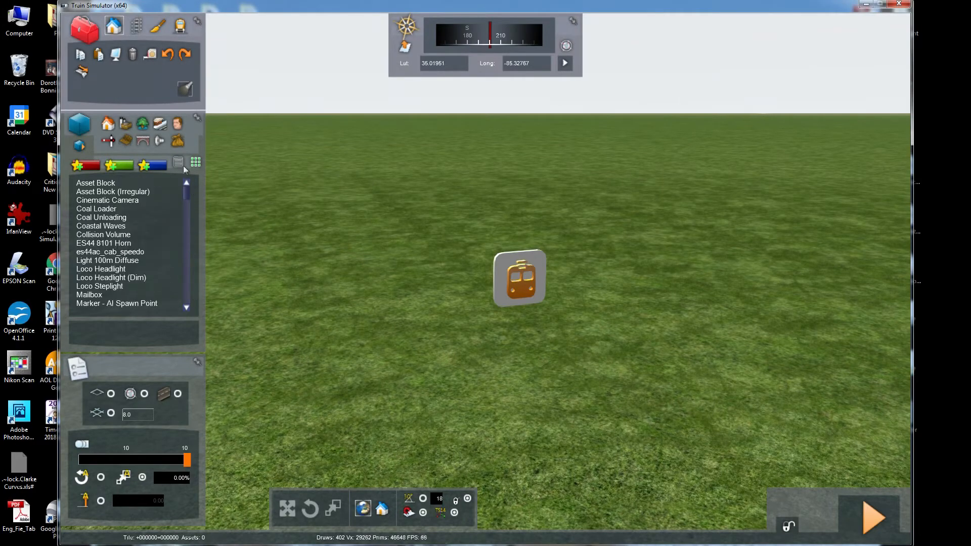
pyautogui.click(115, 26)
pyautogui.click(125, 125)
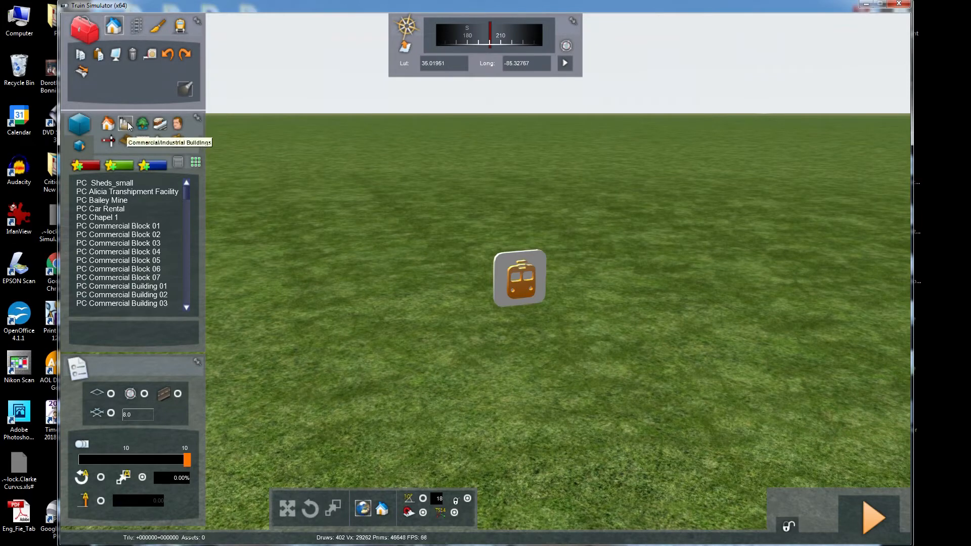
pyautogui.click(111, 125)
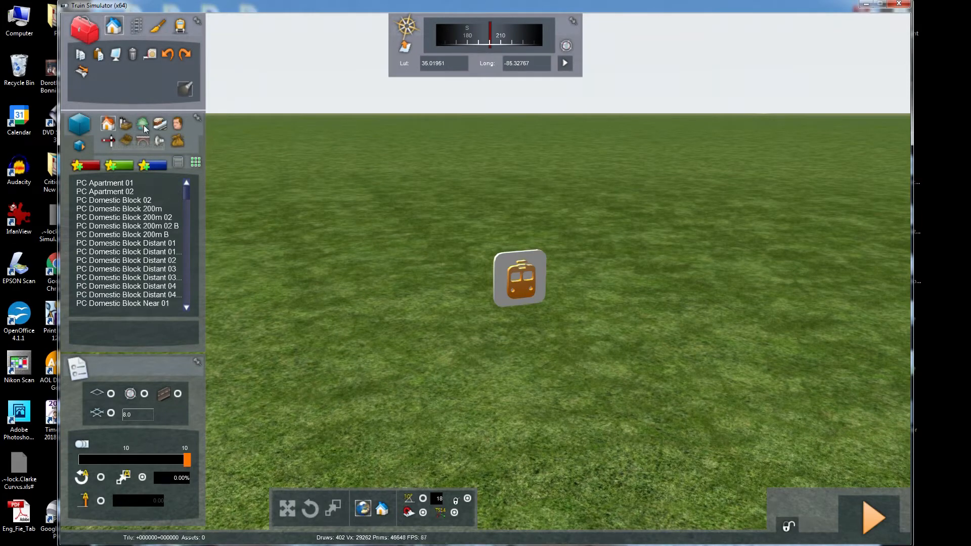
# Try placing a PC Tall 1H 0T signal on the grass beside the rail marker, then discard it
pyautogui.click(111, 141)
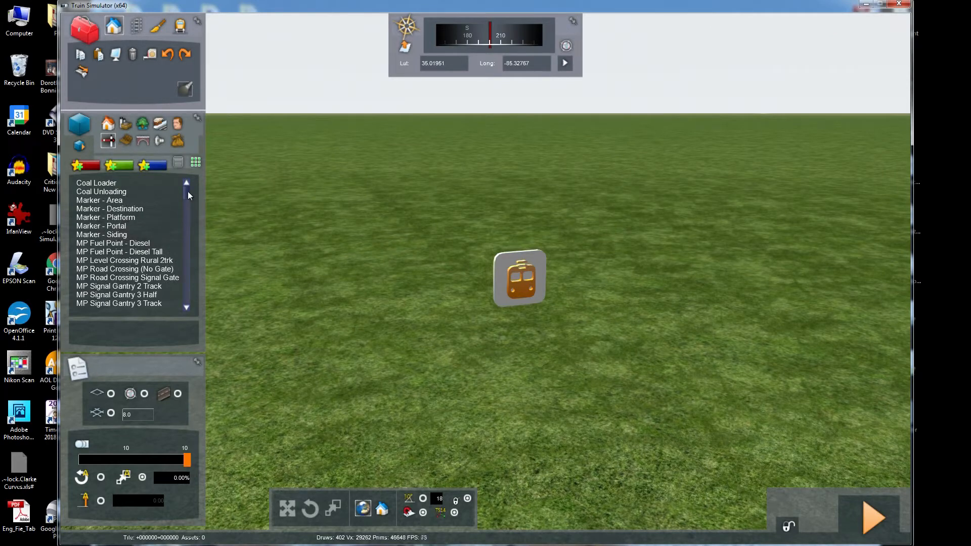
pyautogui.moveTo(188, 191); pyautogui.dragTo(189, 208)
pyautogui.moveTo(191, 215); pyautogui.dragTo(191, 240)
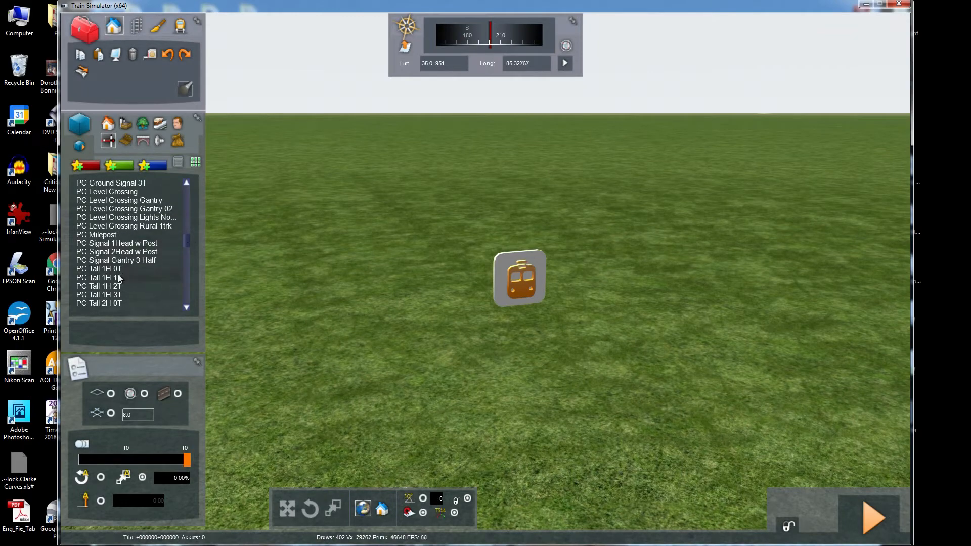
pyautogui.click(99, 269)
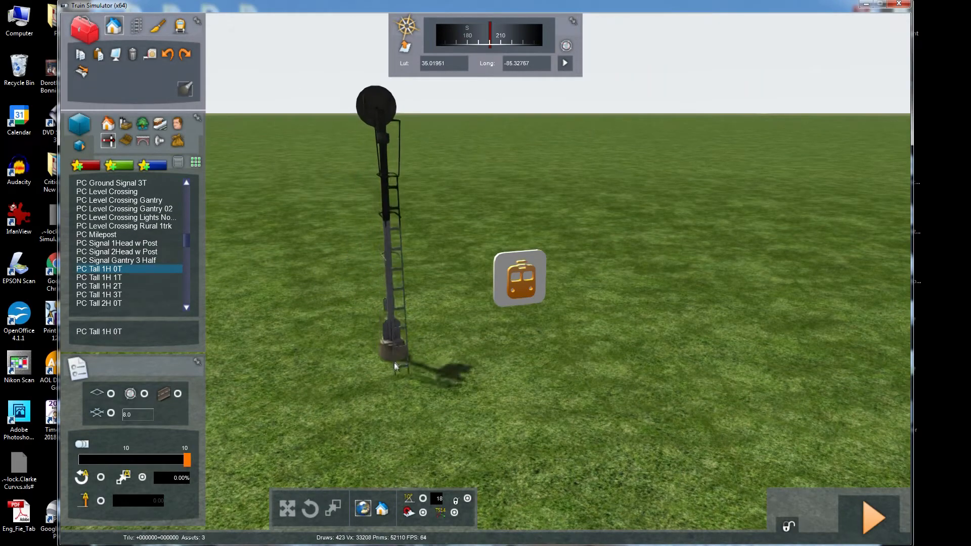
pyautogui.click(371, 385)
pyautogui.moveTo(484, 391); pyautogui.dragTo(550, 348)
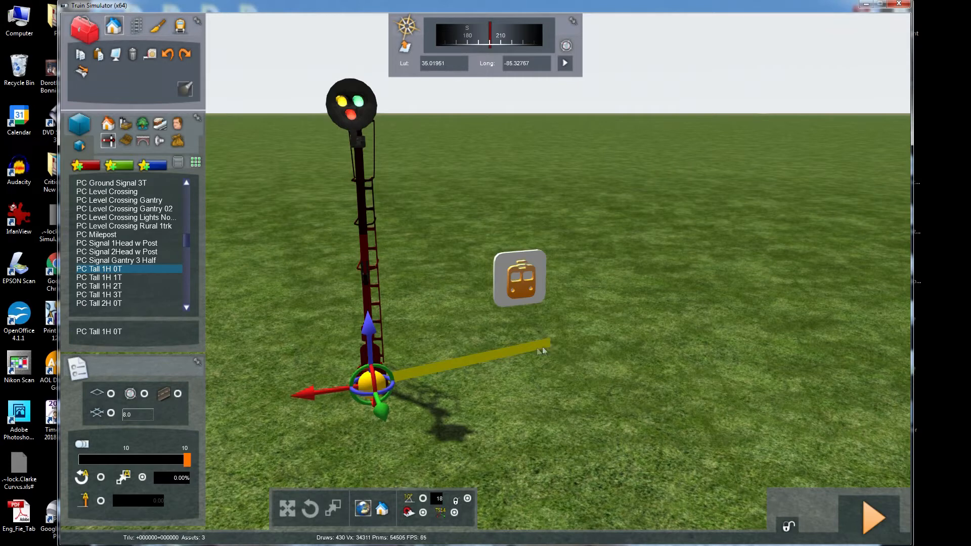
pyautogui.rightClick(466, 342)
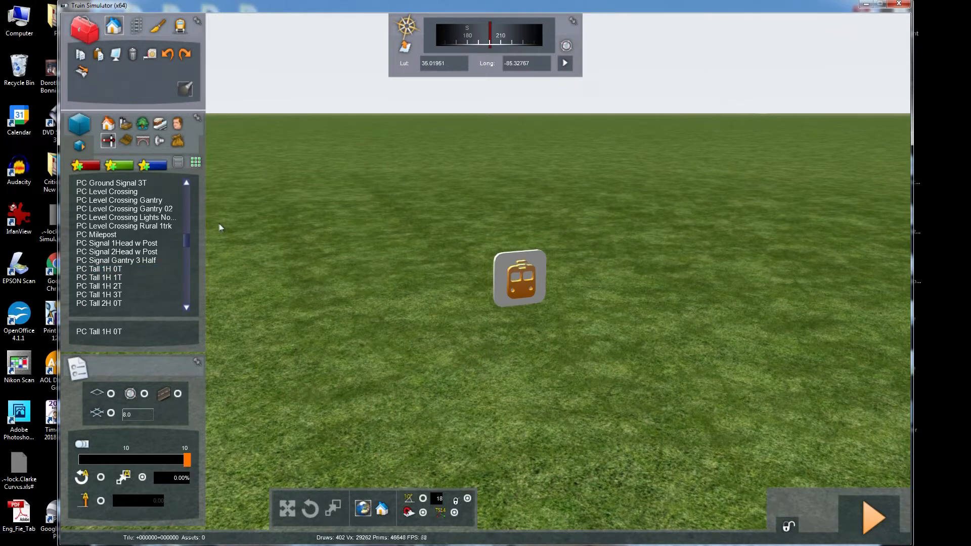
# Switch to the linear object tools and check the available track rules, keeping Penn Coal
pyautogui.moveTo(184, 239)
pyautogui.mouseDown()
pyautogui.moveTo(185, 301)
pyautogui.moveTo(177, 185)
pyautogui.mouseUp()
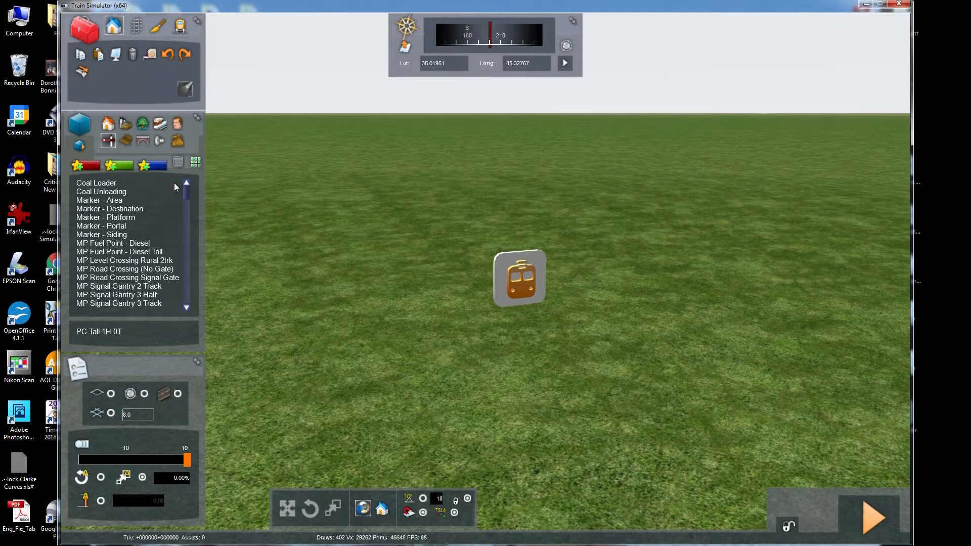
pyautogui.moveTo(349, 209)
pyautogui.mouseDown(button='right')
pyautogui.moveTo(384, 283)
pyautogui.moveTo(425, 299)
pyautogui.moveTo(465, 217)
pyautogui.moveTo(496, 210)
pyautogui.moveTo(352, 209)
pyautogui.mouseUp(button='right')
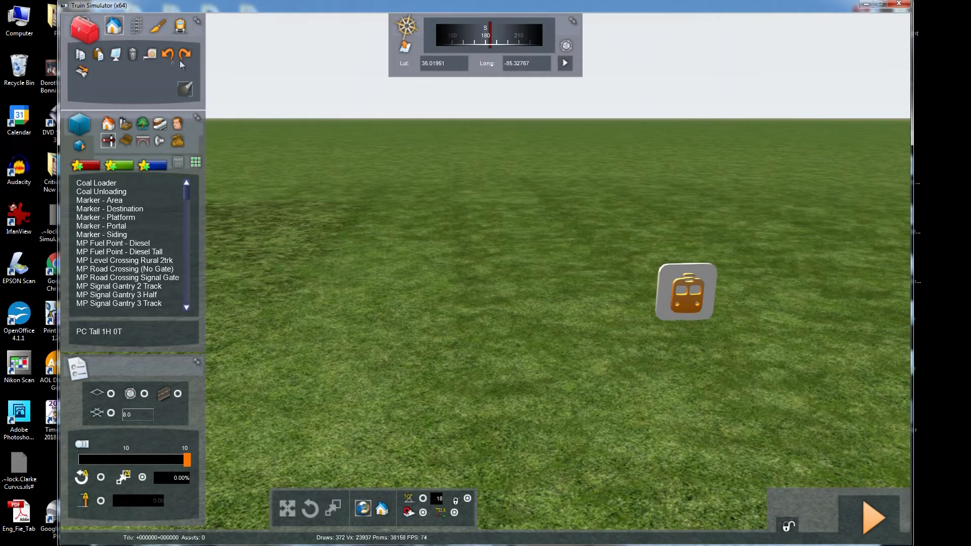
pyautogui.click(138, 26)
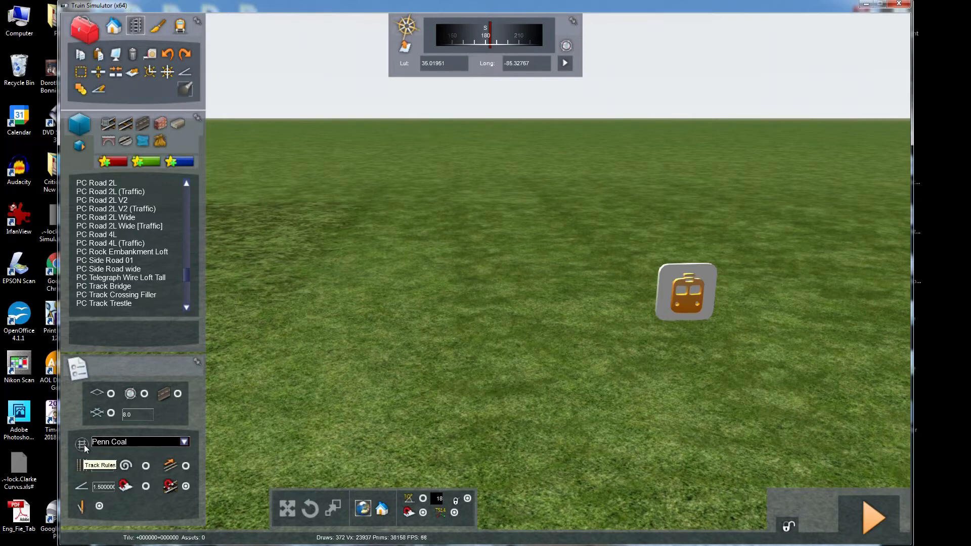
pyautogui.click(184, 442)
pyautogui.click(184, 442)
pyautogui.click(184, 442)
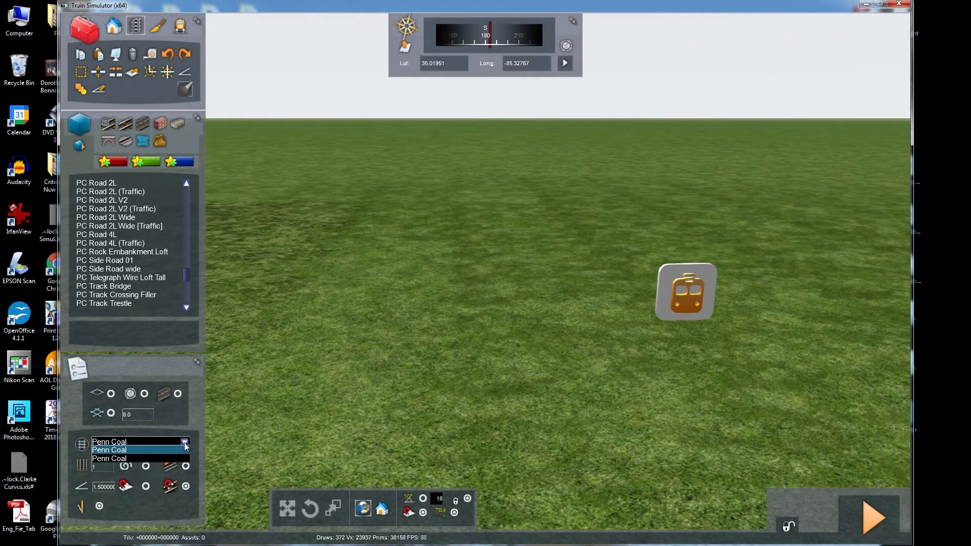
pyautogui.click(184, 442)
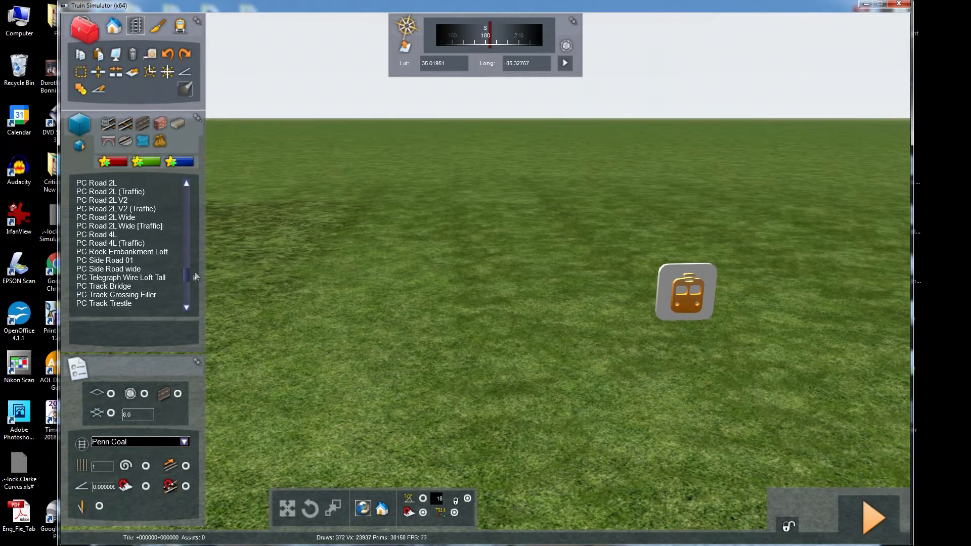
# Choose PC Main Track Yard from the linear objects and set both of its speed limits to 30
pyautogui.moveTo(186, 277); pyautogui.dragTo(185, 189)
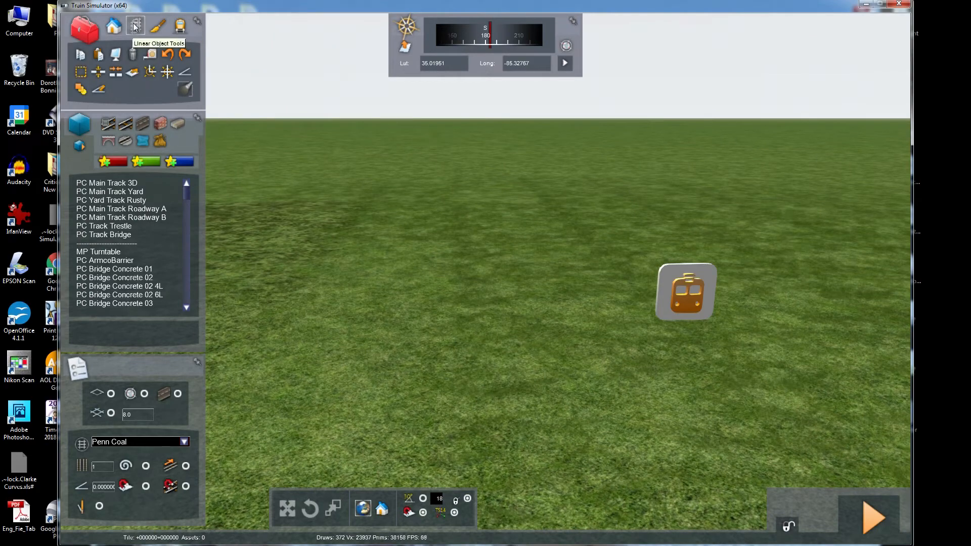
pyautogui.click(132, 194)
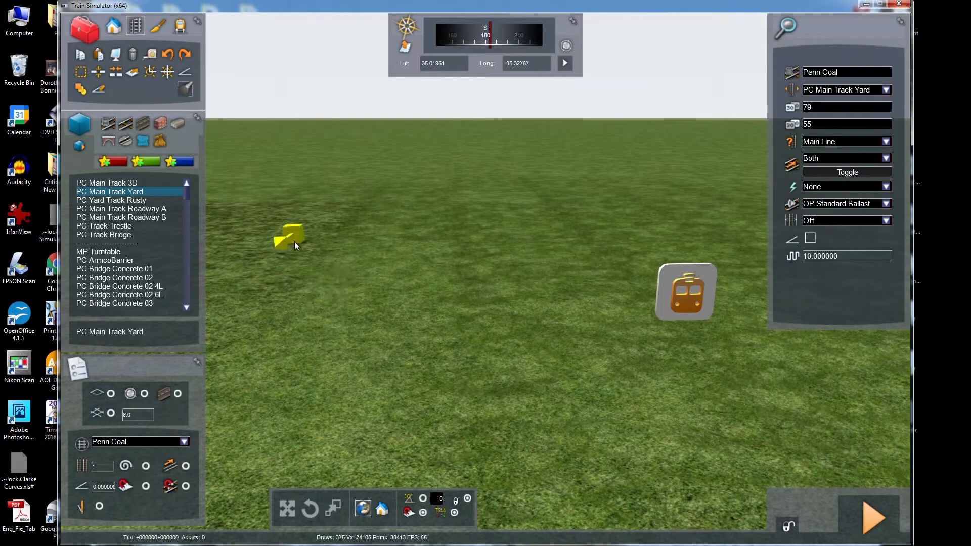
pyautogui.press('Escape')
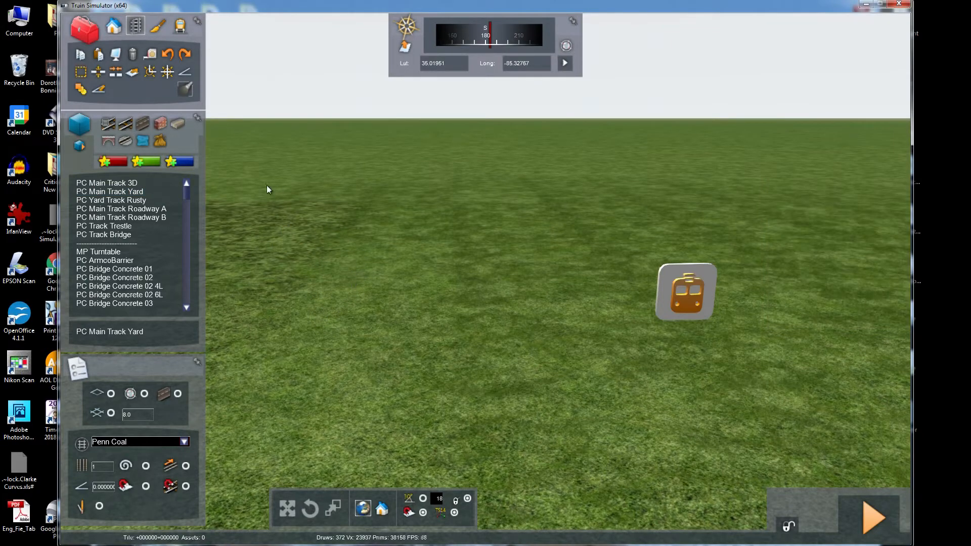
pyautogui.click(135, 193)
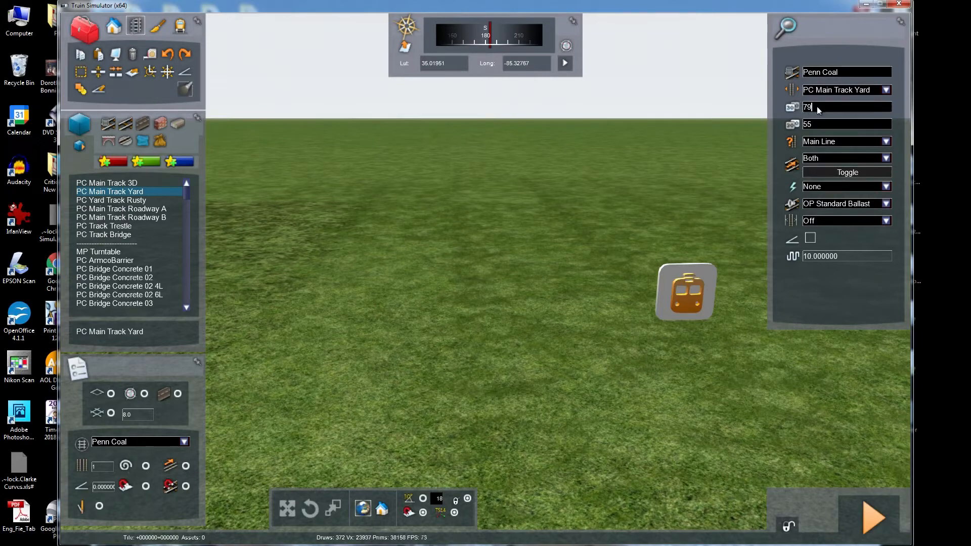
pyautogui.write('30')
pyautogui.click(817, 123)
pyautogui.write('30')
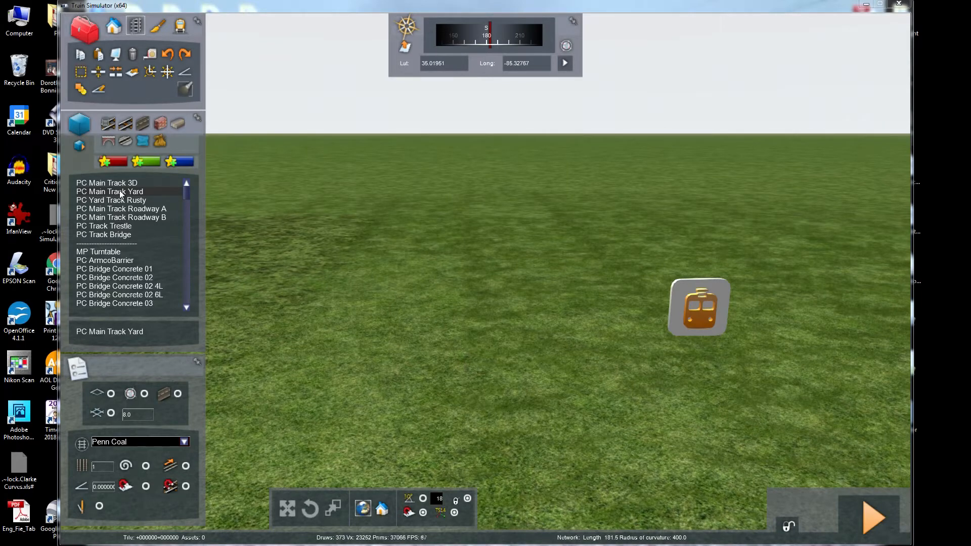
# Select PC Main Track Yard again and examine its line type, electrification and gradient properties
pyautogui.click(119, 192)
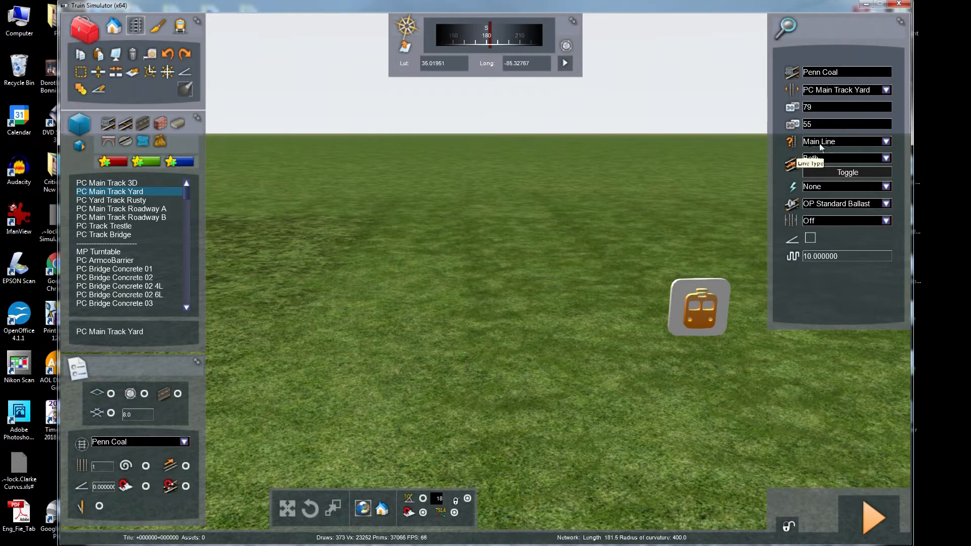
pyautogui.click(886, 142)
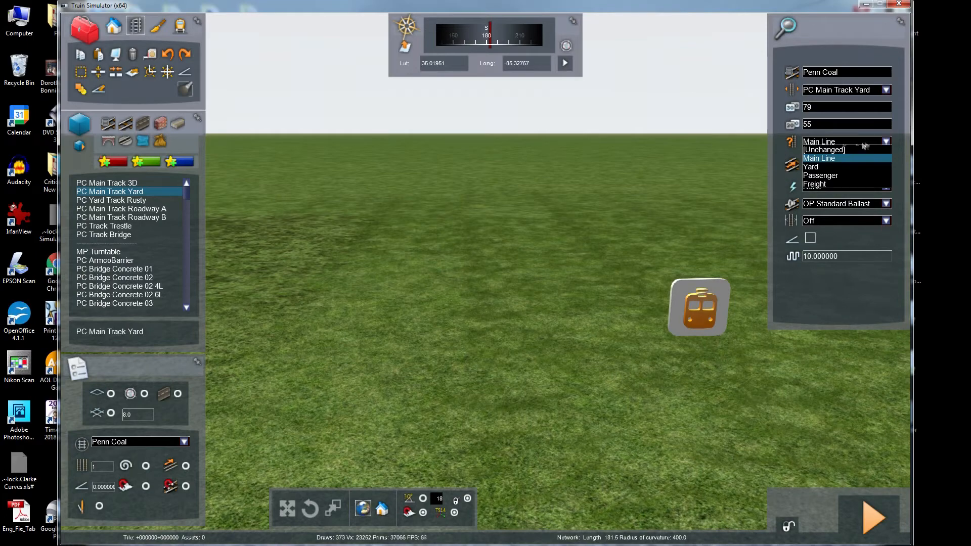
pyautogui.click(838, 145)
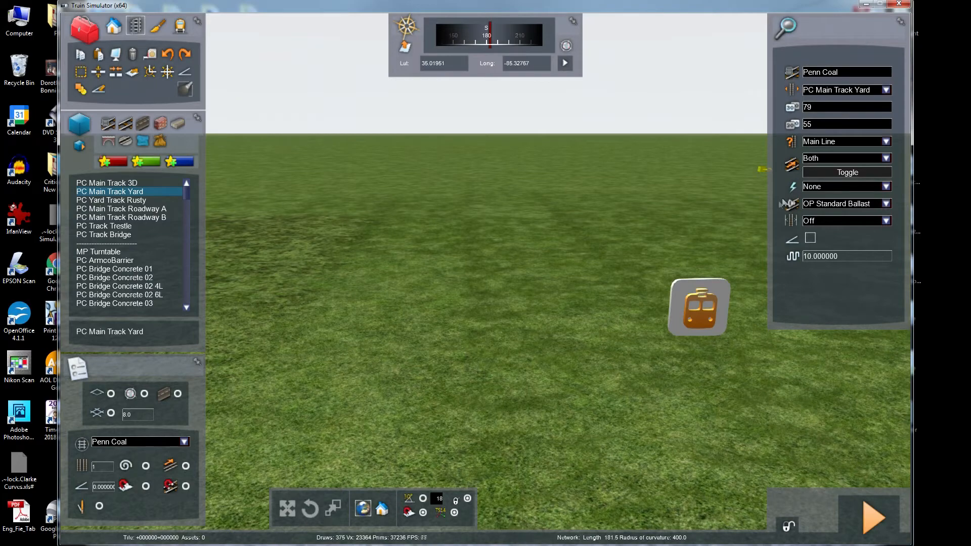
pyautogui.click(887, 185)
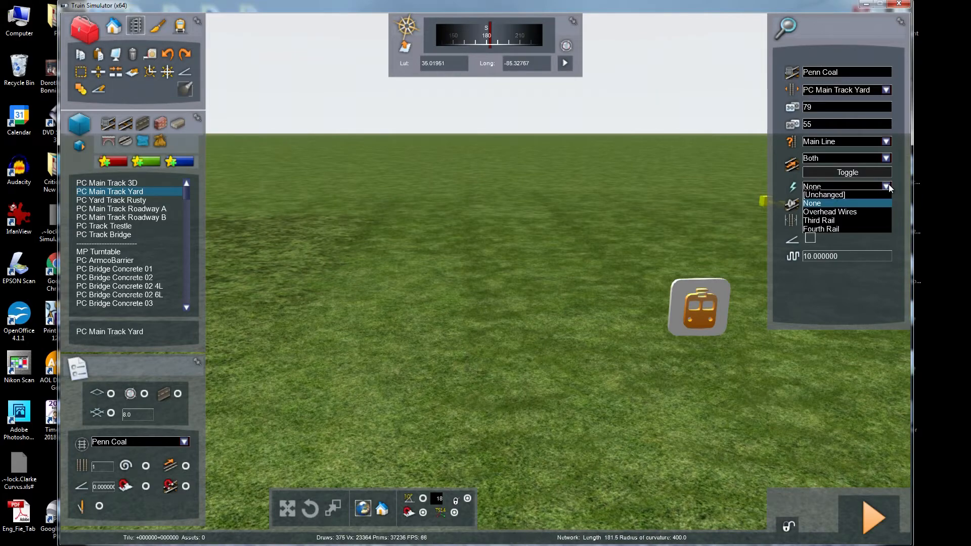
pyautogui.click(888, 186)
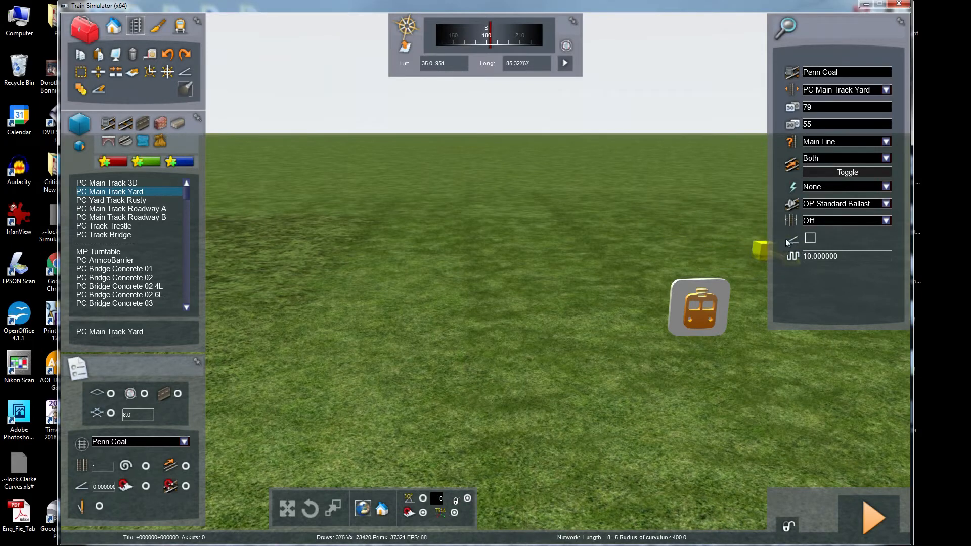
pyautogui.click(812, 239)
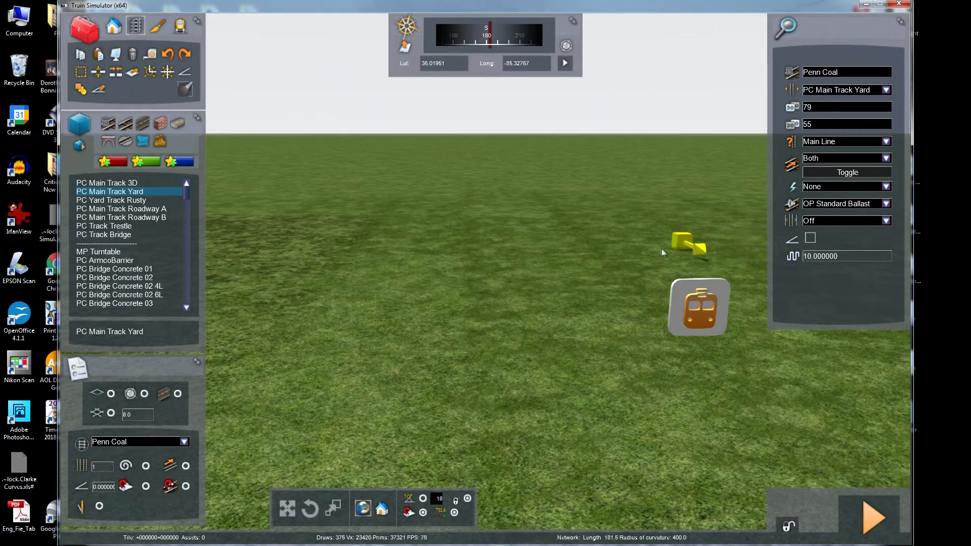
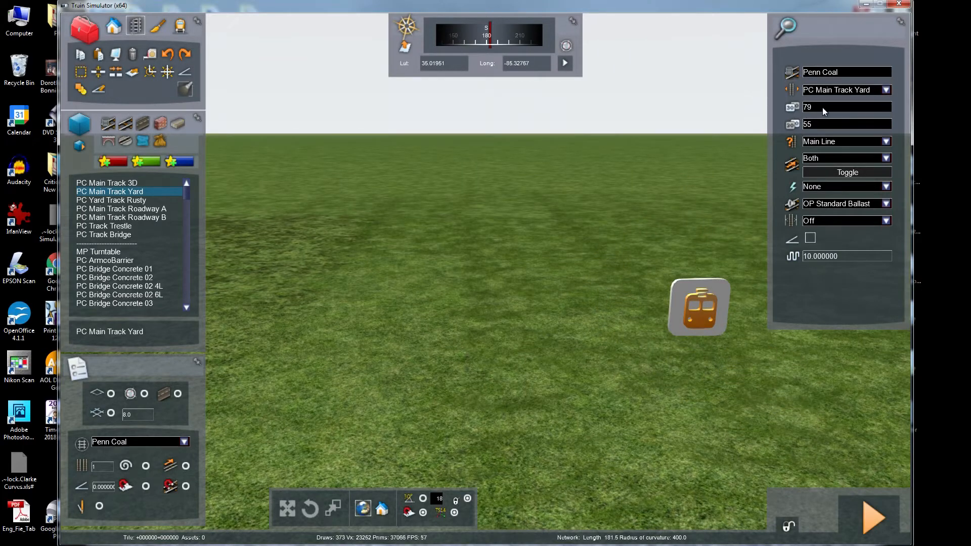
# Set both the primary and secondary speed limits of PC Main Track Yard to 30
pyautogui.doubleClick(805, 108)
pyautogui.write('30')
pyautogui.doubleClick(812, 124)
pyautogui.write('30')
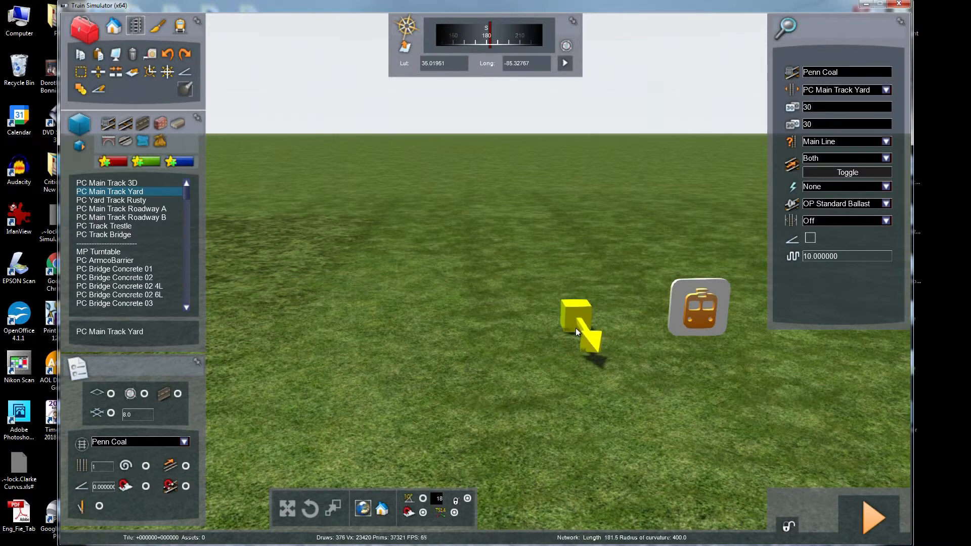
# Try laying a straight PC Main Track Yard section with a length of about 36.6, and a shorter curved one, near the rail marker
pyautogui.moveTo(554, 329)
pyautogui.mouseDown()
pyautogui.moveTo(903, 333)
pyautogui.moveTo(771, 350)
pyautogui.moveTo(803, 357)
pyautogui.mouseUp()
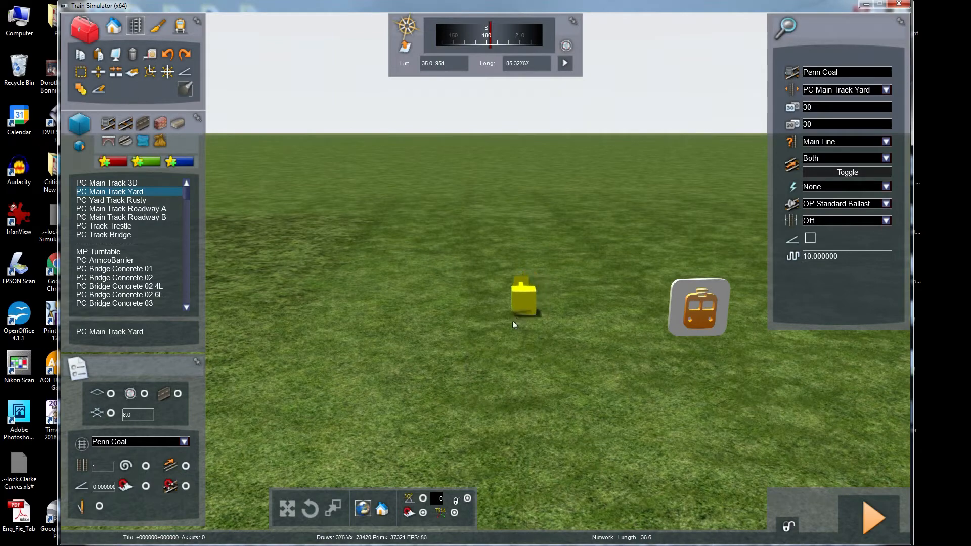
pyautogui.click(186, 487)
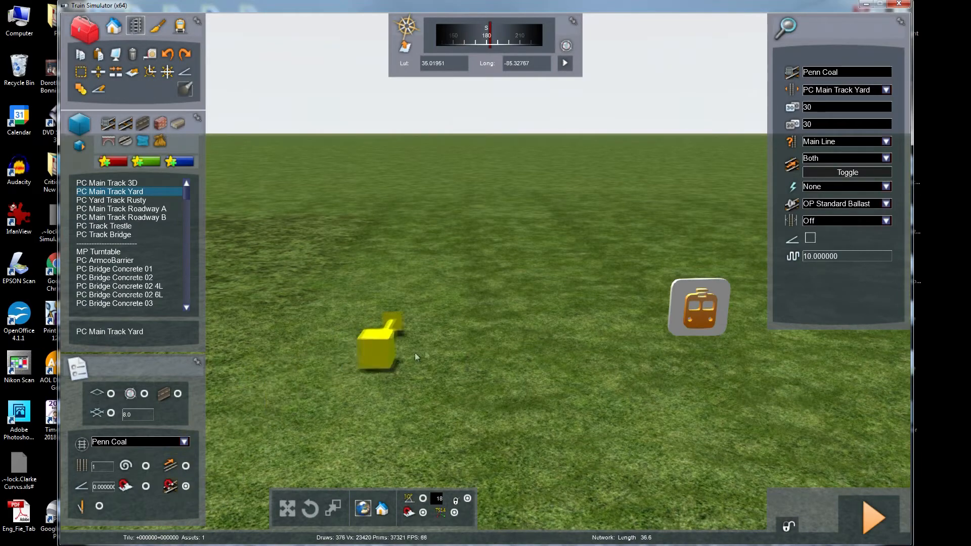
pyautogui.moveTo(493, 339); pyautogui.dragTo(172, 486)
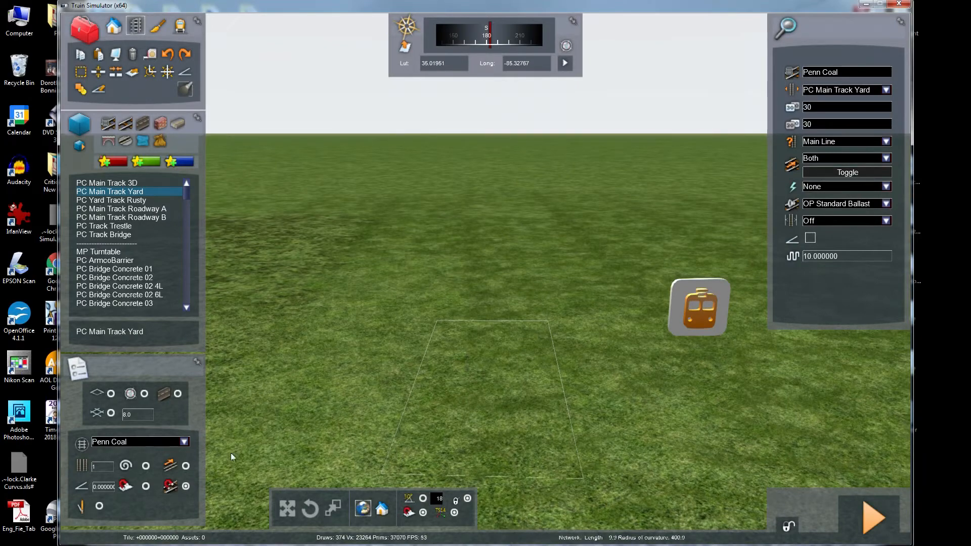
# Lay a long straight PC Main Track Yard section heading due south beside the rail marker
pyautogui.rightClick(468, 224)
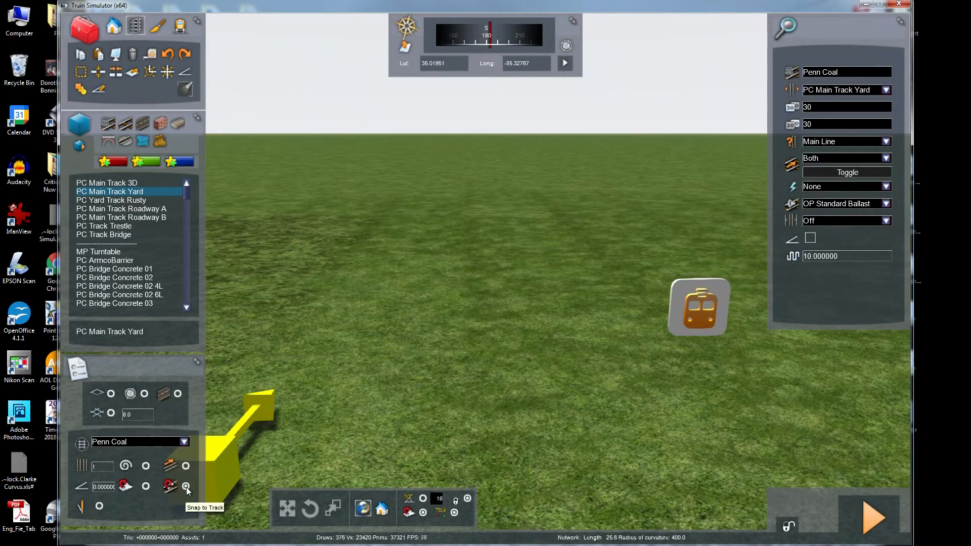
pyautogui.click(509, 320)
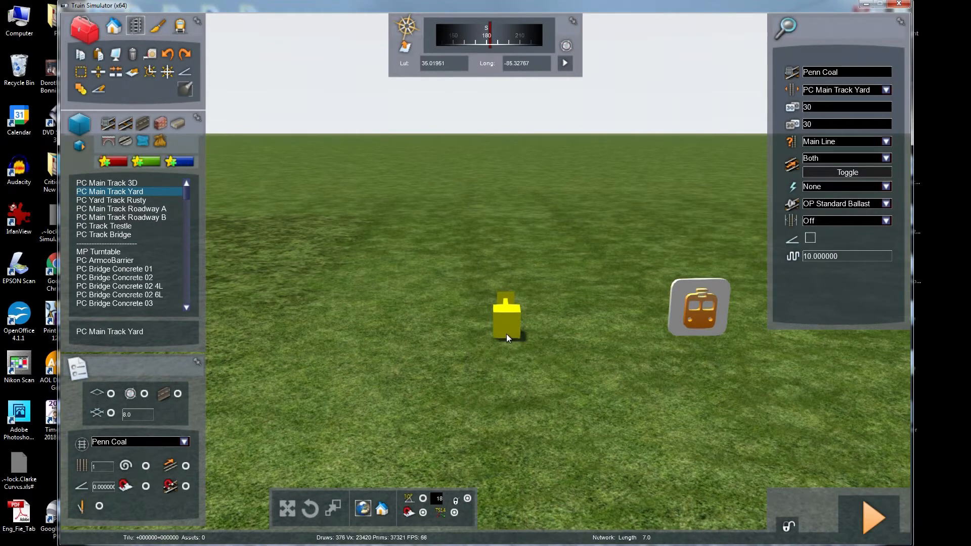
pyautogui.click(507, 334)
pyautogui.press('Up')
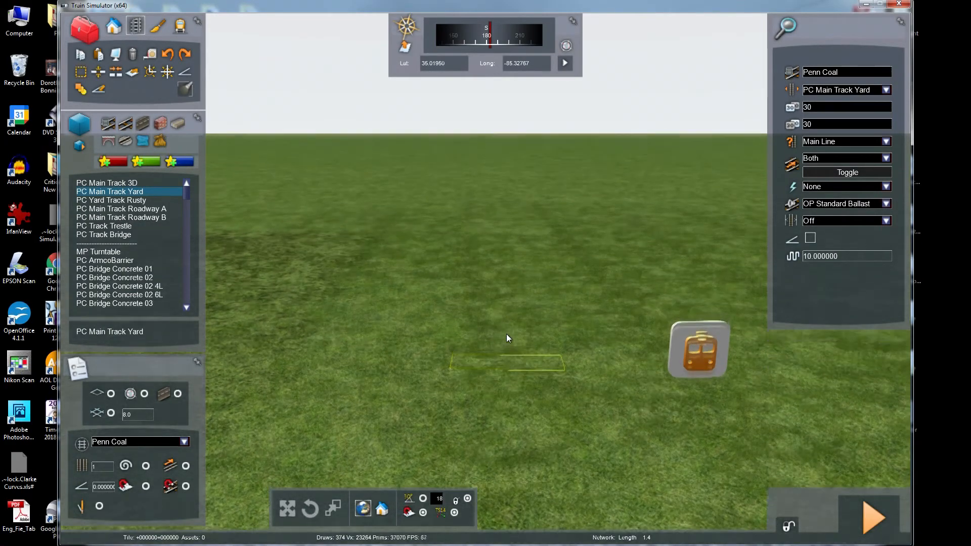
pyautogui.press('Down')
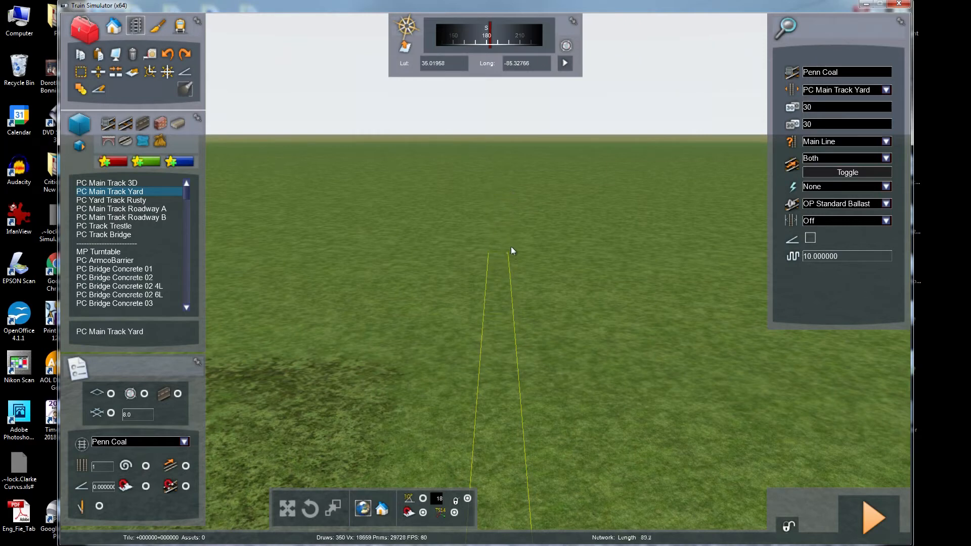
pyautogui.click(502, 181)
pyautogui.click(478, 287)
pyautogui.click(501, 154)
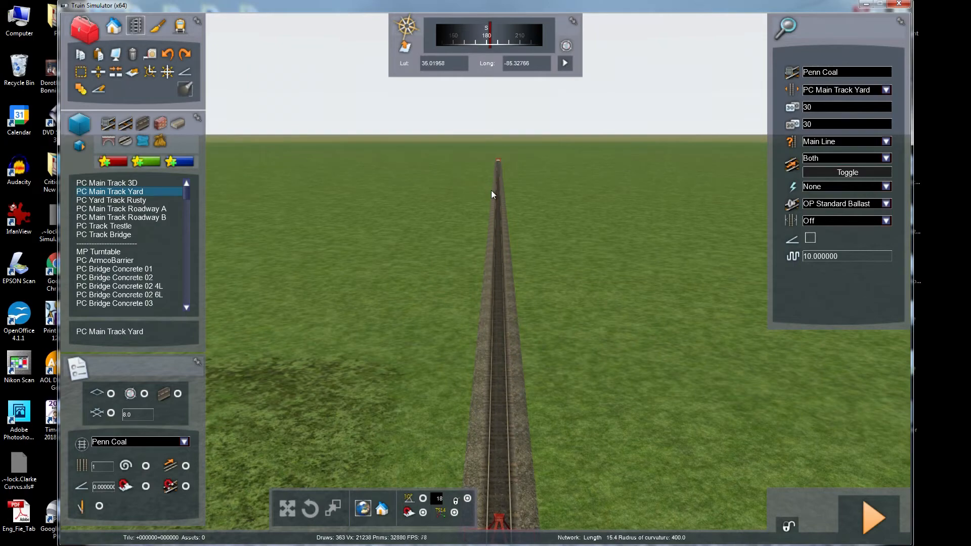
# Extend the track with another long straight section joined to its far end
pyautogui.moveTo(491, 190); pyautogui.dragTo(493, 147, button='right')
pyautogui.press('Up')
pyautogui.press('Up')
pyautogui.press('Up')
pyautogui.moveTo(559, 253); pyautogui.dragTo(523, 304, button='right')
pyautogui.press('Down')
pyautogui.press('Down')
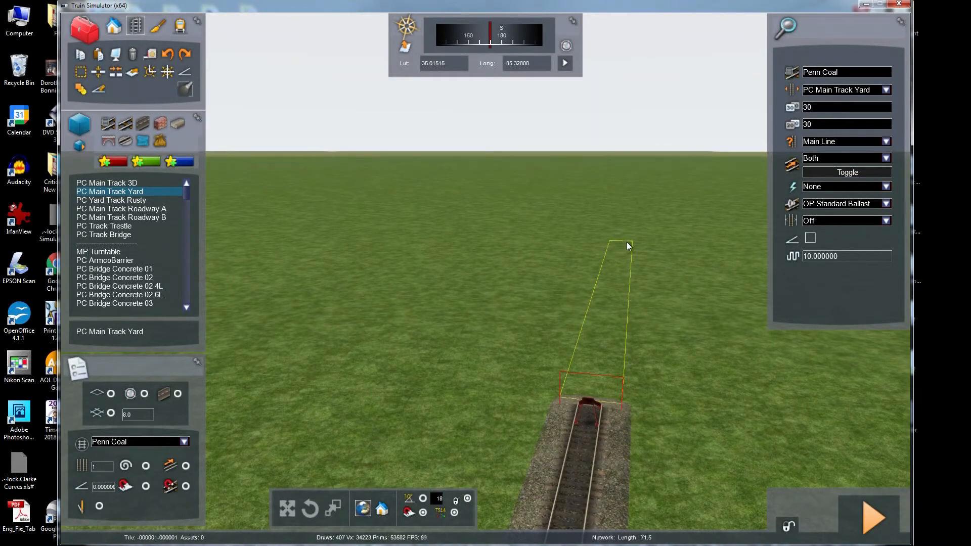
pyautogui.click(636, 161)
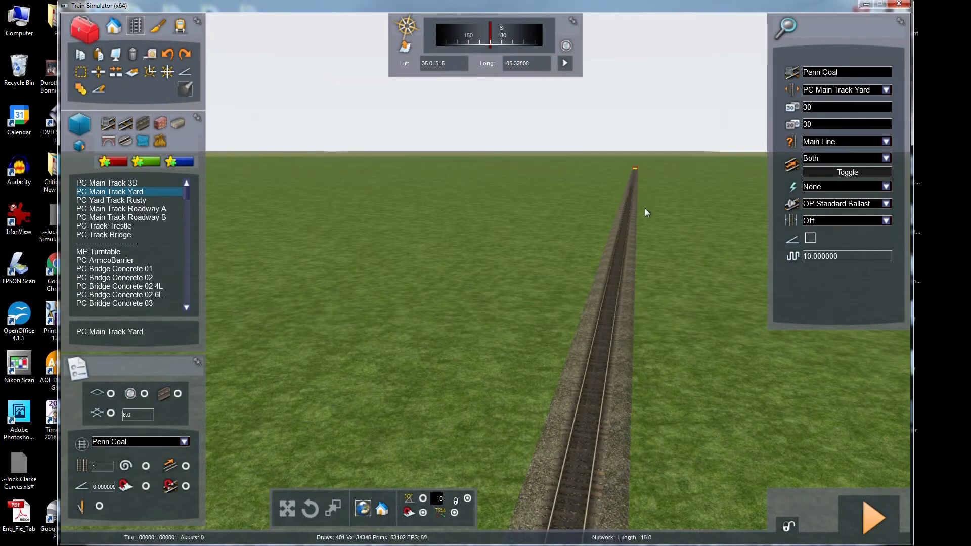
# Try laying a curved PC Main Track Yard section that starts just short of the track's far end
pyautogui.press('Up')
pyautogui.moveTo(646, 209); pyautogui.dragTo(717, 165, button='right')
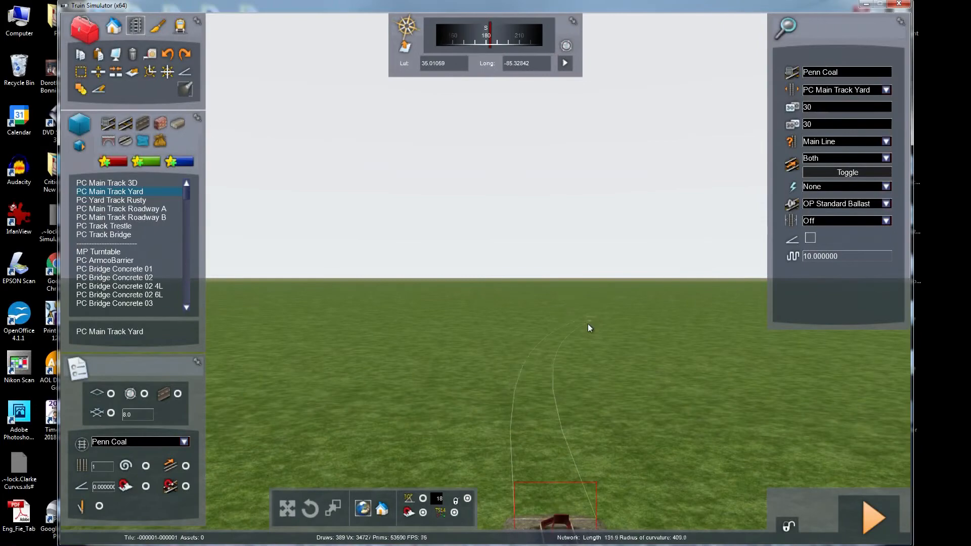
pyautogui.moveTo(587, 327); pyautogui.dragTo(614, 356, button='right')
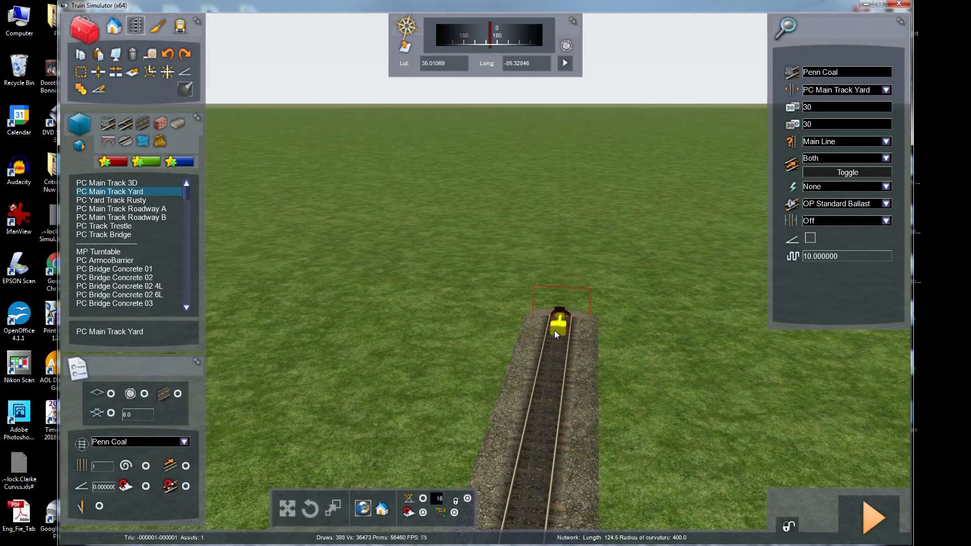
pyautogui.moveTo(560, 321); pyautogui.dragTo(639, 160)
# Examine the buffer stop and joint where the curved section overlaps the straight track, and undo the curved section
pyautogui.moveTo(697, 321); pyautogui.dragTo(622, 334, button='right')
pyautogui.press('Up')
pyautogui.press('Right')
pyautogui.press('Up')
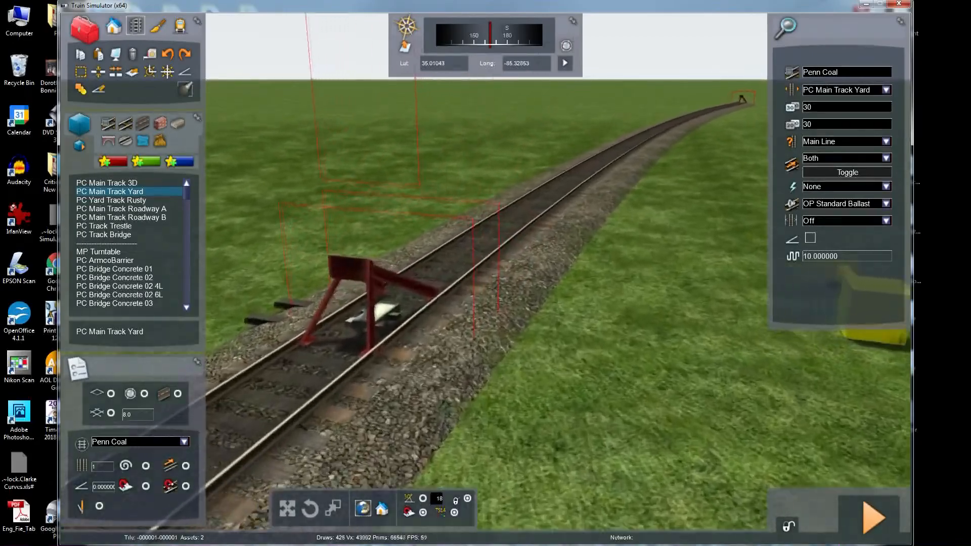
pyautogui.press('Up')
pyautogui.press('Left')
pyautogui.moveTo(622, 333)
pyautogui.mouseDown(button='right')
pyautogui.moveTo(624, 381)
pyautogui.moveTo(630, 362)
pyautogui.moveTo(650, 364)
pyautogui.moveTo(667, 349)
pyautogui.mouseUp(button='right')
pyautogui.press('Down')
pyautogui.press('Left')
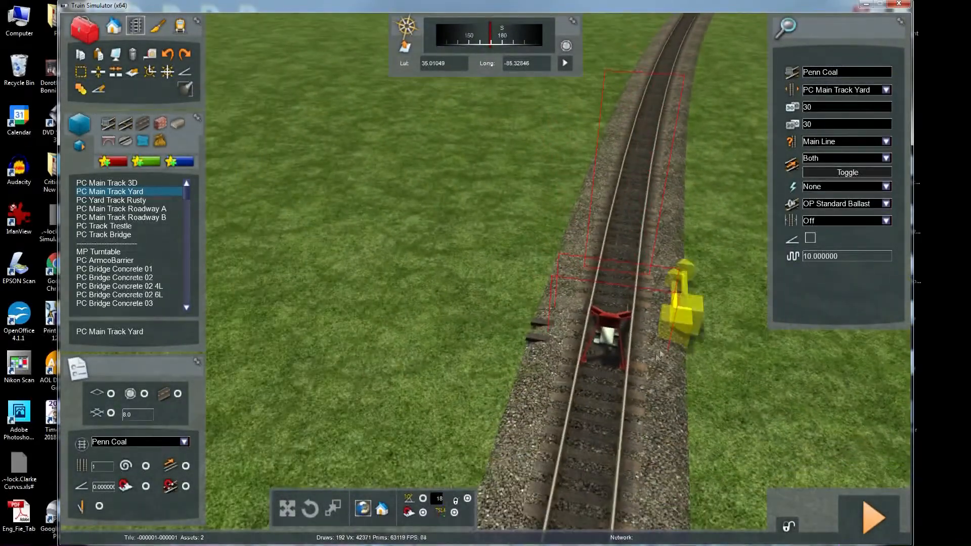
pyautogui.press('Down')
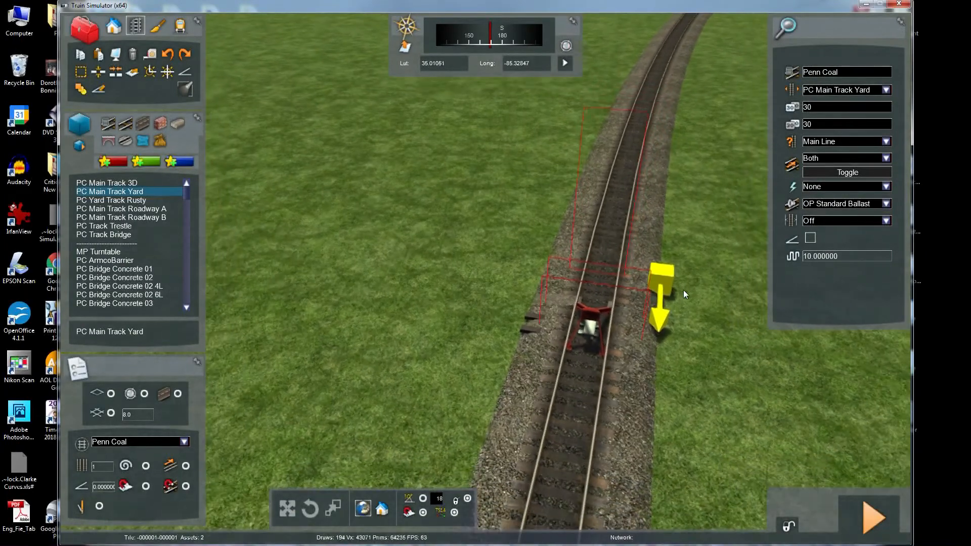
pyautogui.press('Right')
pyautogui.rightClick(684, 288)
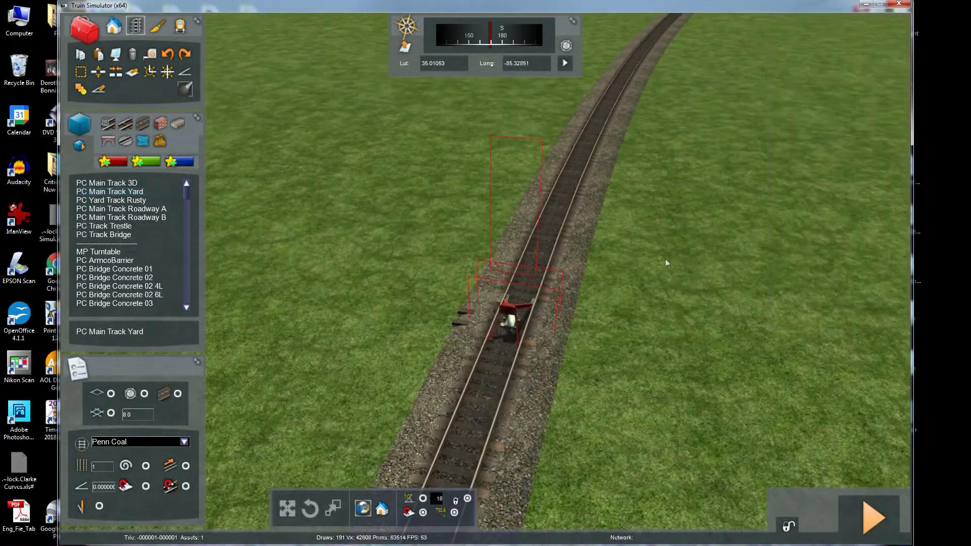
pyautogui.click(168, 58)
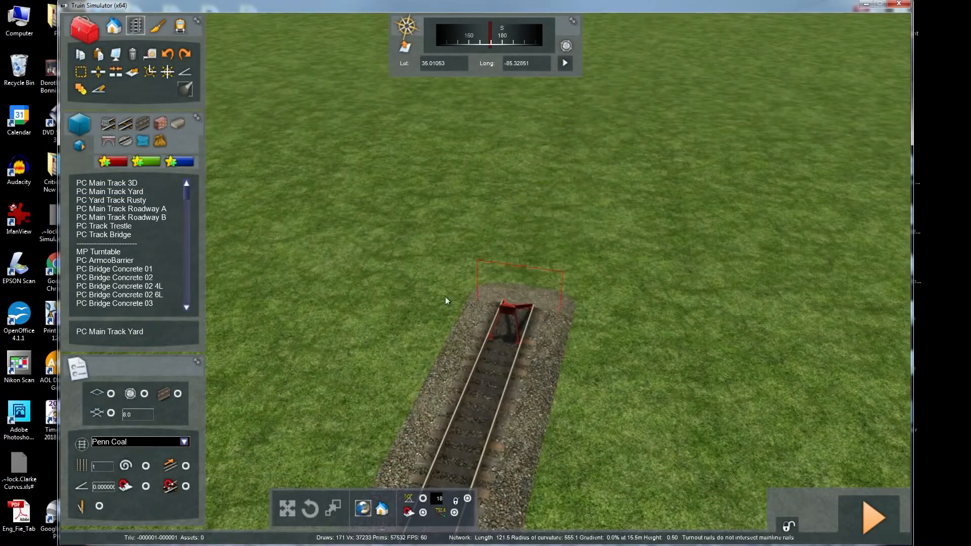
# Reselect PC Main Track Yard and set its primary and secondary speed limits to 30
pyautogui.click(126, 191)
pyautogui.moveTo(830, 106); pyautogui.dragTo(798, 110)
pyautogui.write('3')
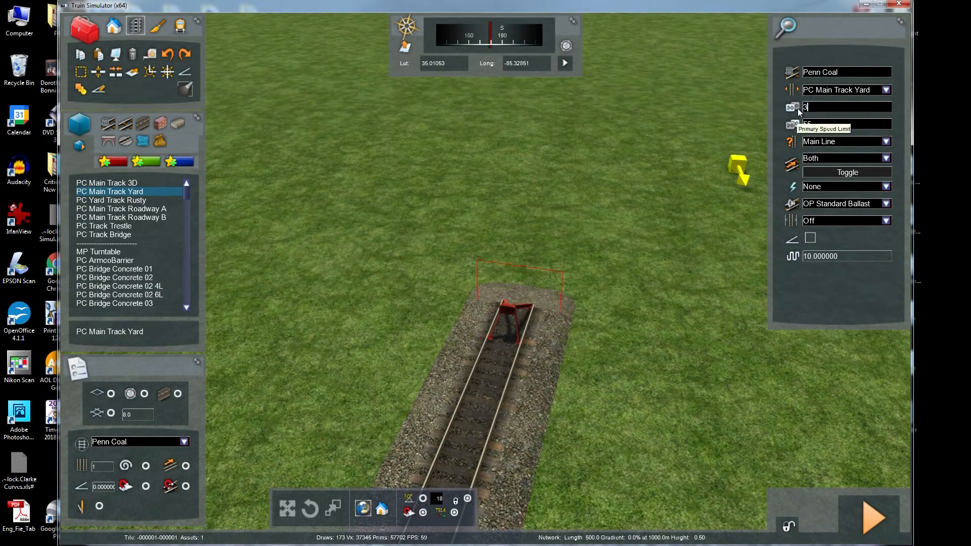
pyautogui.write('0')
pyautogui.press('Tab')
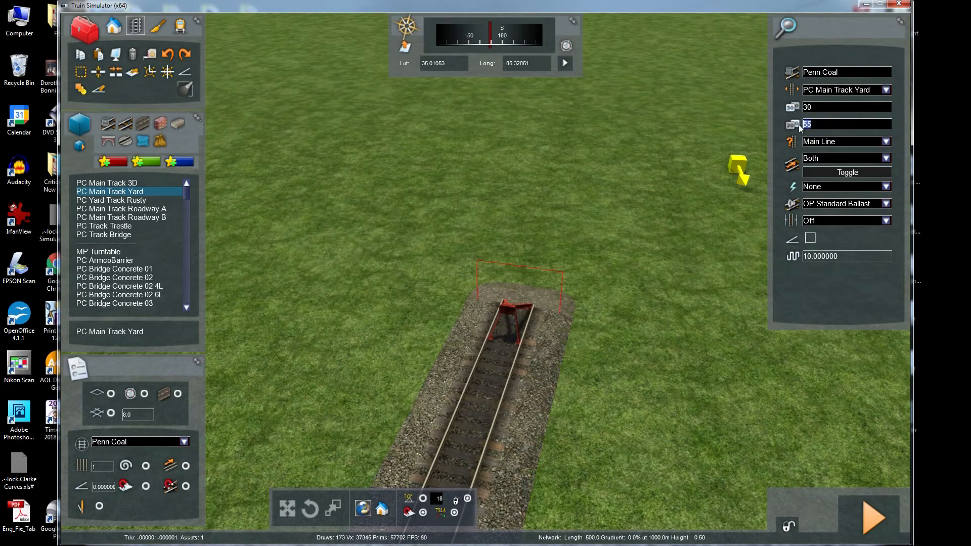
pyautogui.write('30')
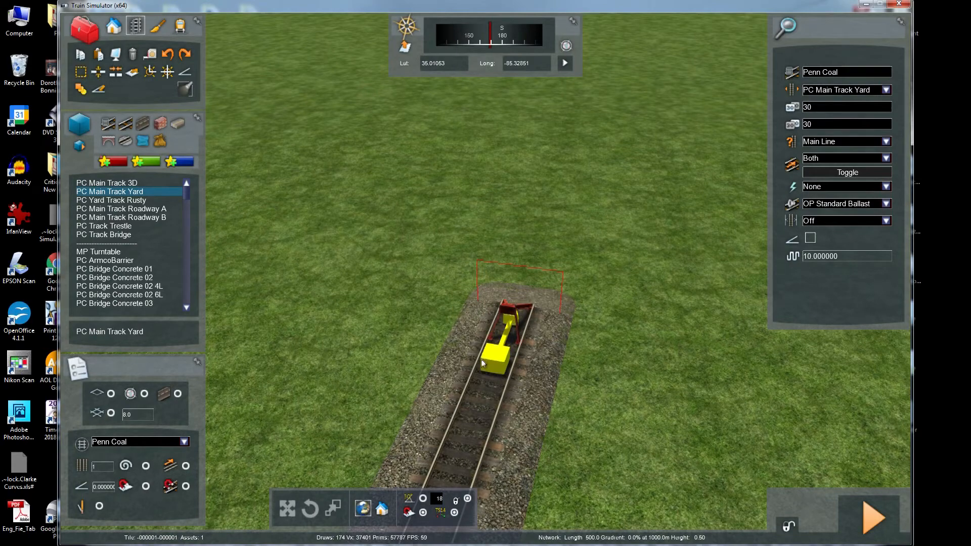
# Try laying the curve again from just behind the buffer stop and inspect the overlapping joint up close
pyautogui.click(483, 368)
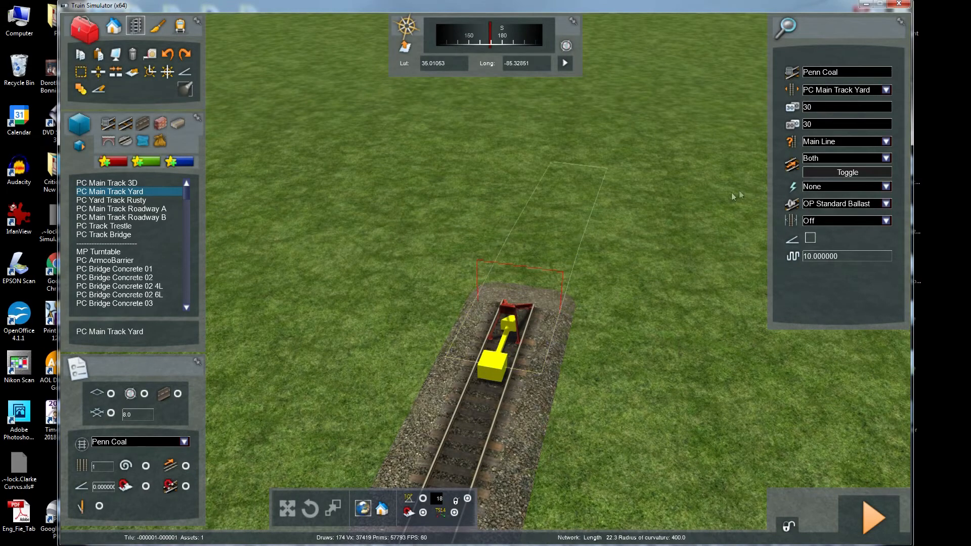
pyautogui.click(635, 72)
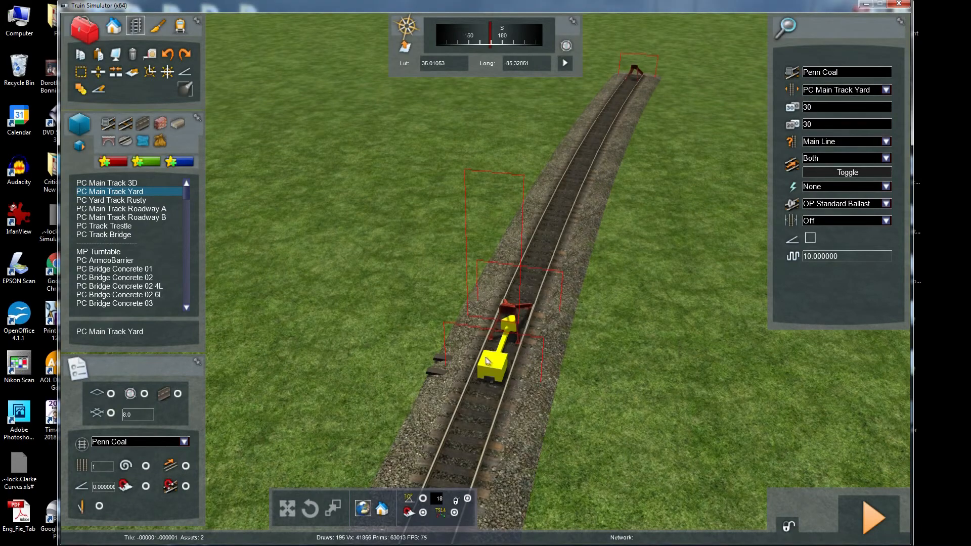
pyautogui.scroll(6, 527, 343)
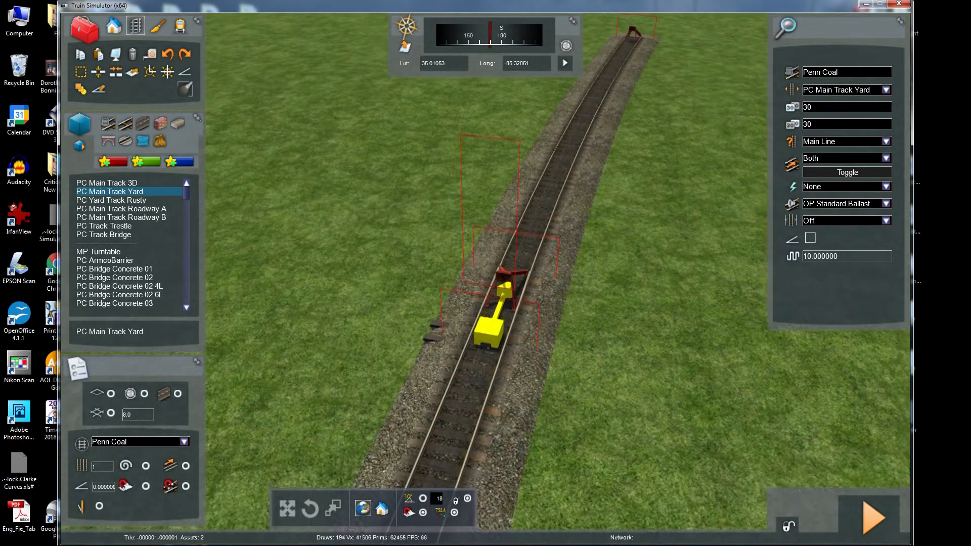
pyautogui.scroll(5, 527, 342)
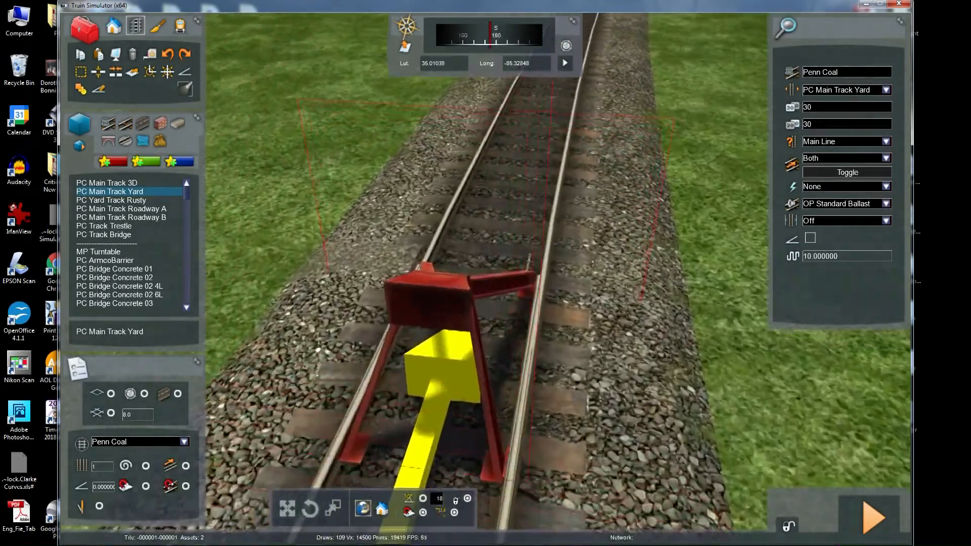
pyautogui.press('Left')
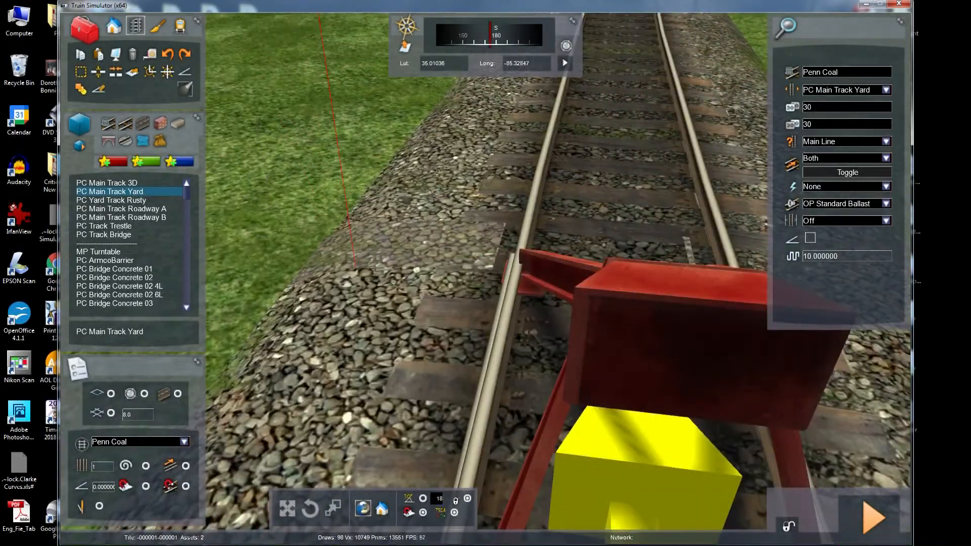
pyautogui.scroll(-10, 527, 342)
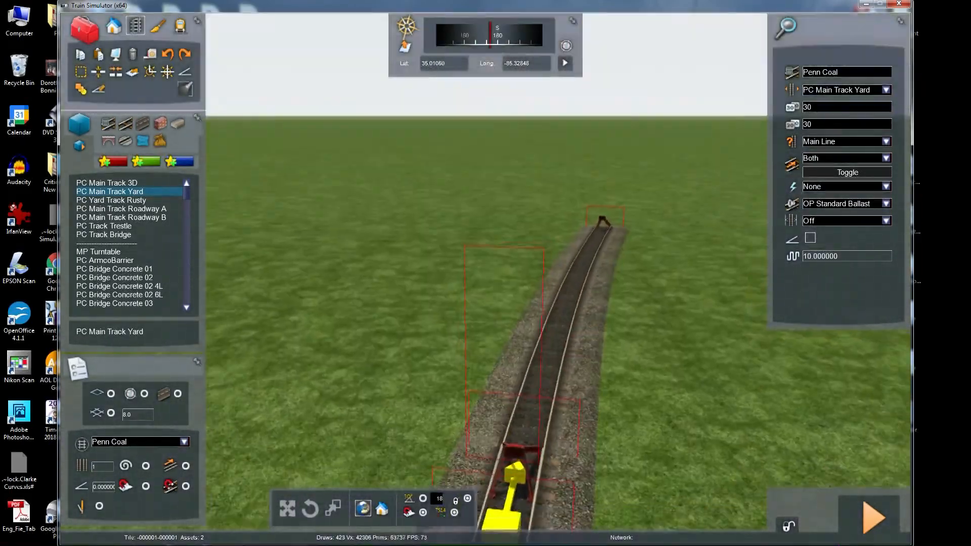
pyautogui.scroll(-5, 527, 337)
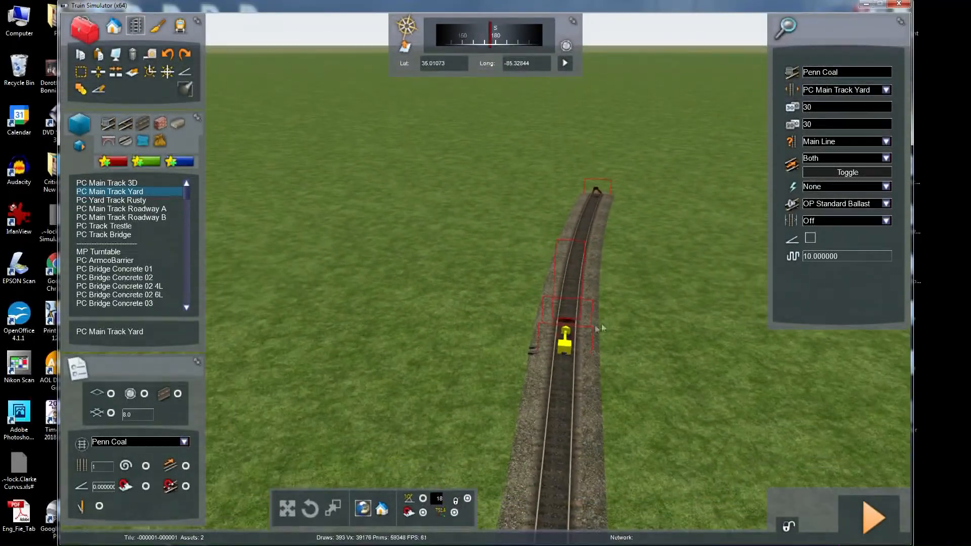
# Undo the overlapping curved section and try starting a straight extension from the track's end
pyautogui.press('Delete')
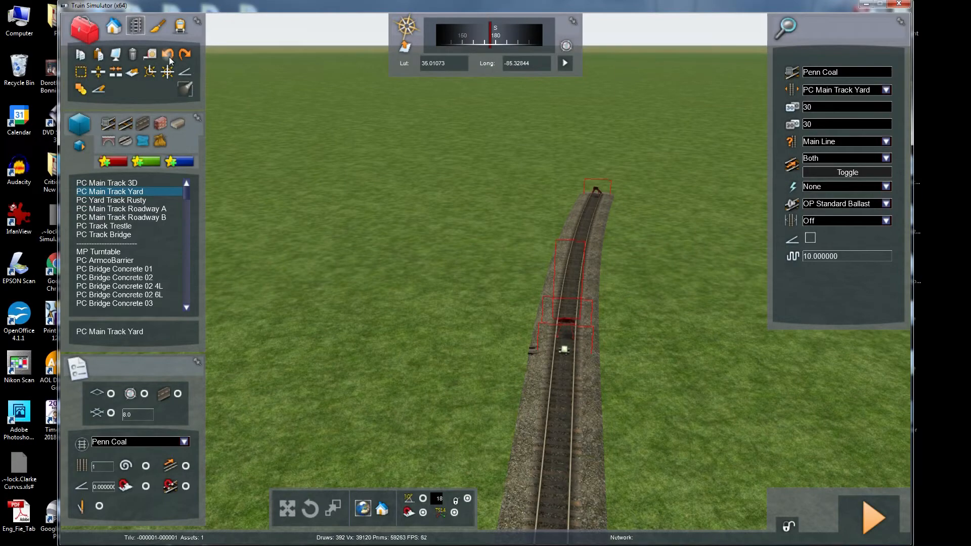
pyautogui.press('Delete')
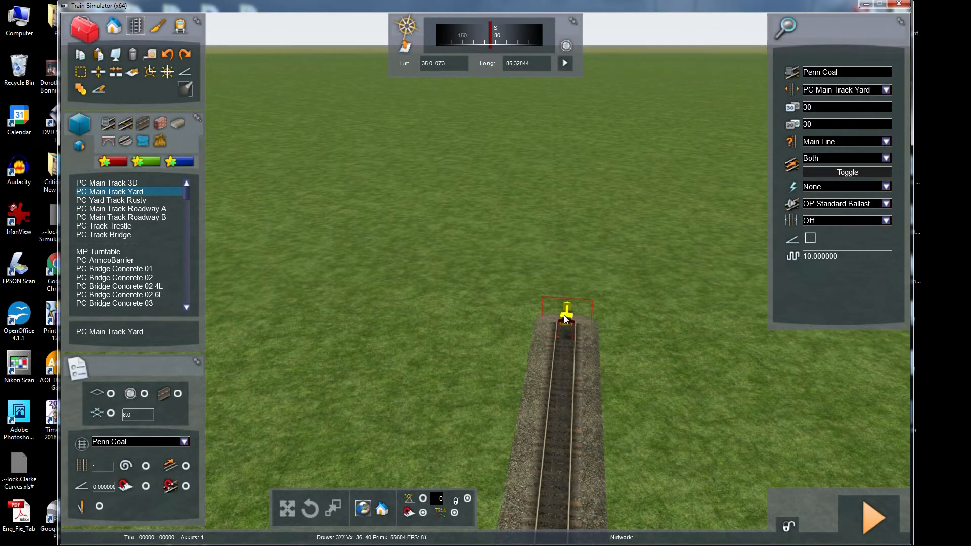
pyautogui.moveTo(565, 319); pyautogui.dragTo(564, 265)
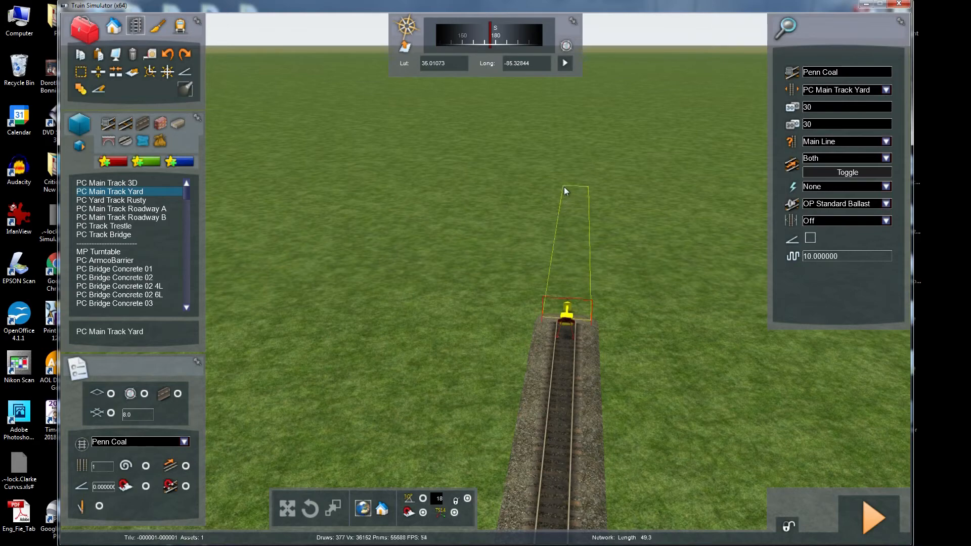
pyautogui.moveTo(566, 173); pyautogui.dragTo(568, 102)
pyautogui.rightClick(562, 182)
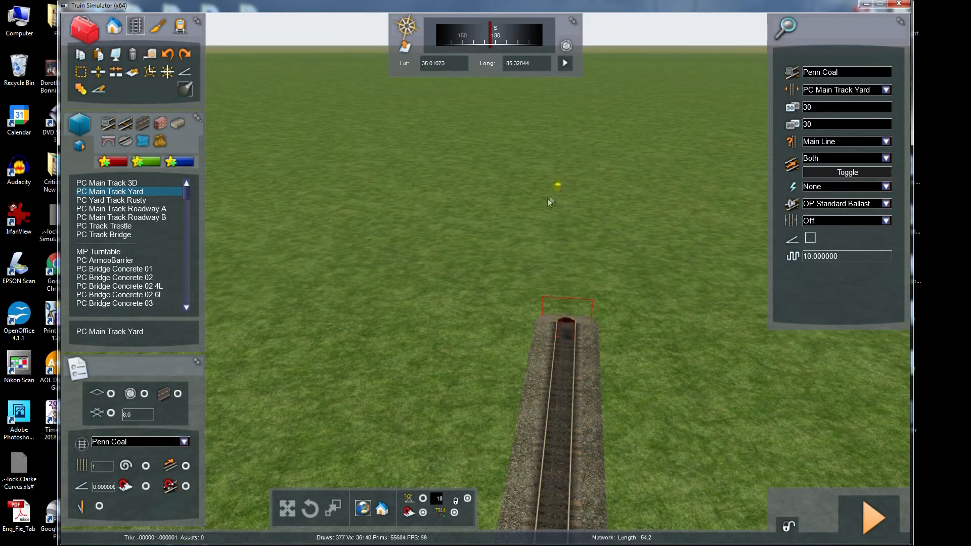
# Extend the track straight southward from its end with consecutive sections up to 500 long
pyautogui.click(186, 466)
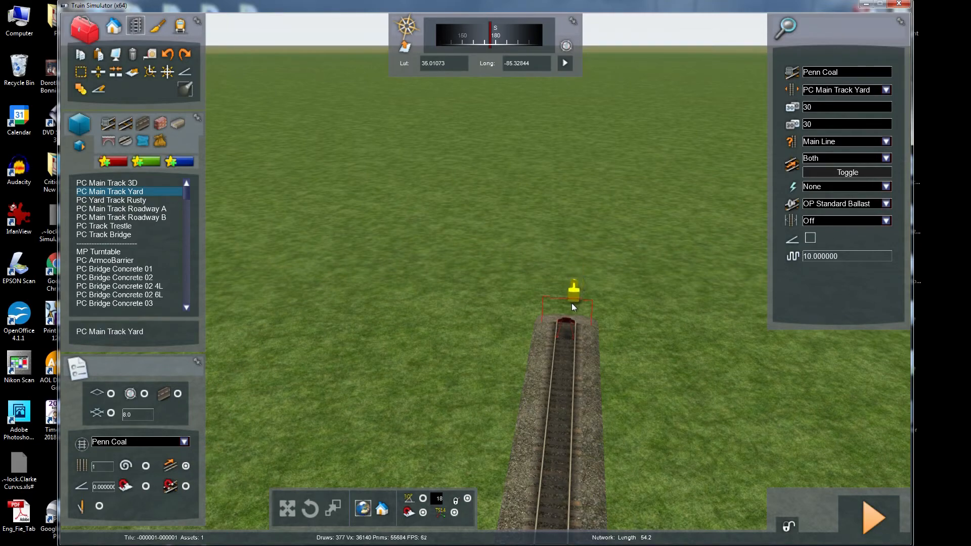
pyautogui.moveTo(566, 317); pyautogui.dragTo(572, 121)
pyautogui.moveTo(590, 65); pyautogui.dragTo(584, 63)
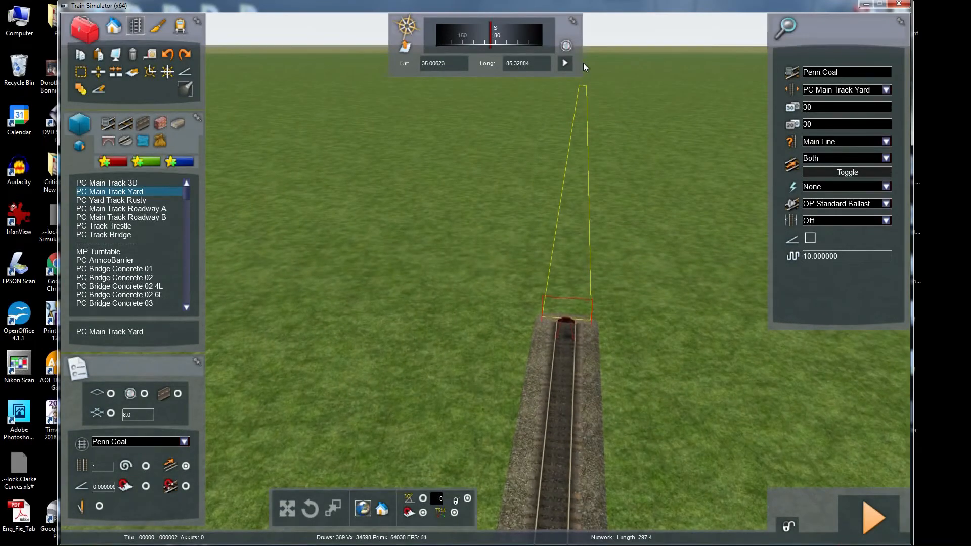
pyautogui.moveTo(583, 62)
pyautogui.mouseDown()
pyautogui.moveTo(585, 45)
pyautogui.moveTo(587, 60)
pyautogui.mouseUp()
pyautogui.click(586, 56)
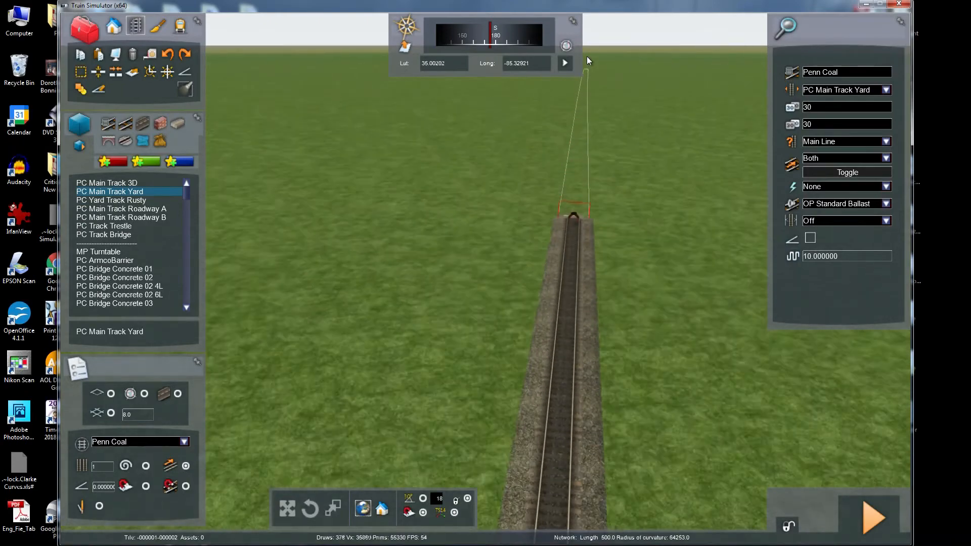
pyautogui.moveTo(582, 50); pyautogui.dragTo(584, 52)
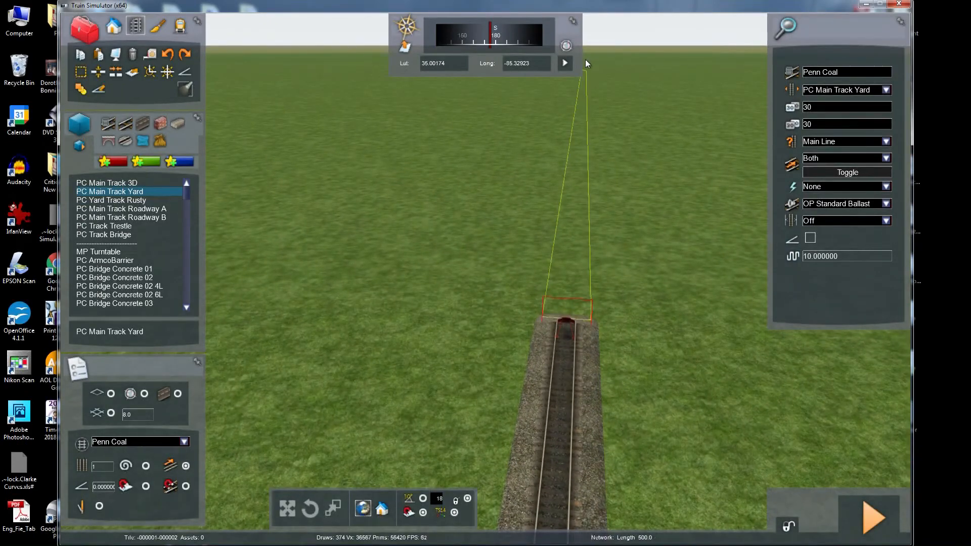
pyautogui.moveTo(582, 146); pyautogui.dragTo(583, 142)
pyautogui.click(582, 139)
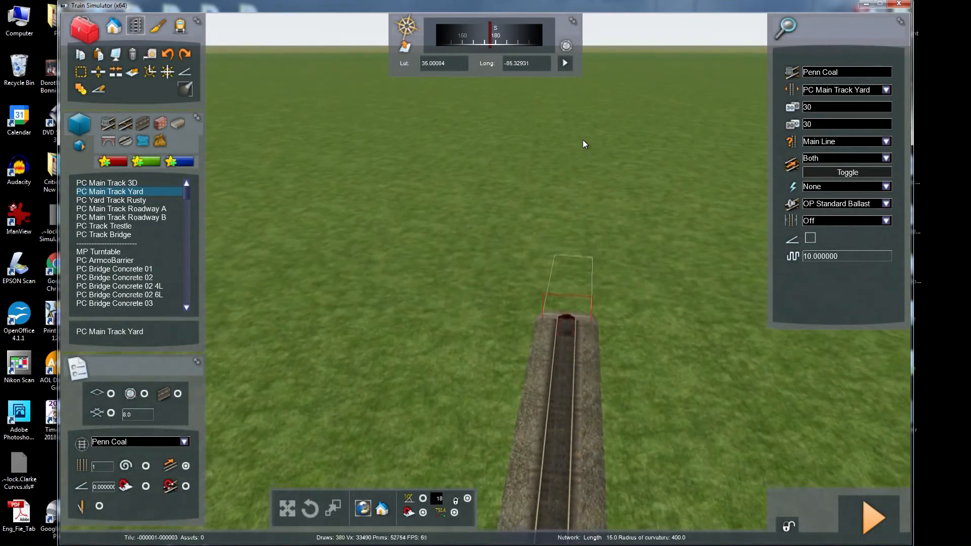
# Try one more track section at the southern end of the line and undo it
pyautogui.click(567, 189)
pyautogui.moveTo(485, 273); pyautogui.dragTo(501, 238, button='right')
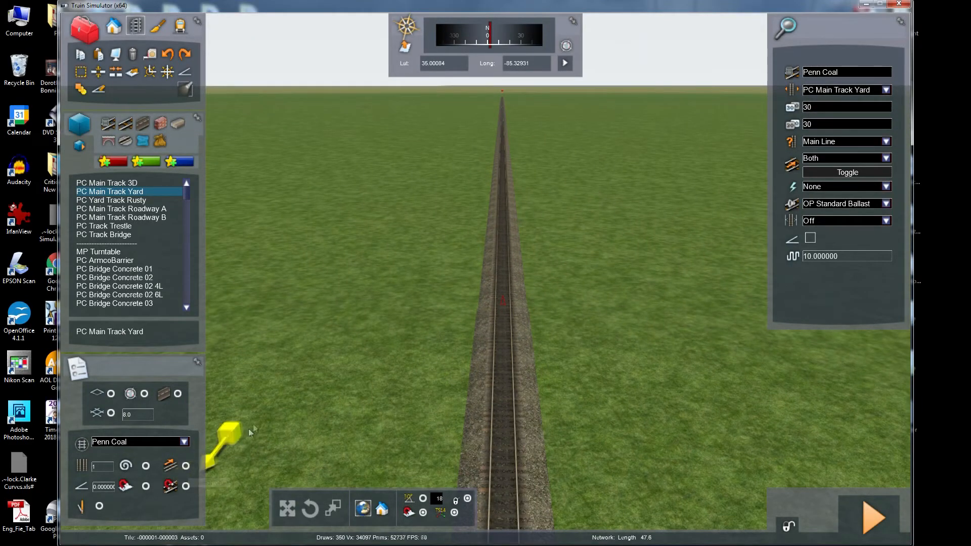
pyautogui.click(172, 58)
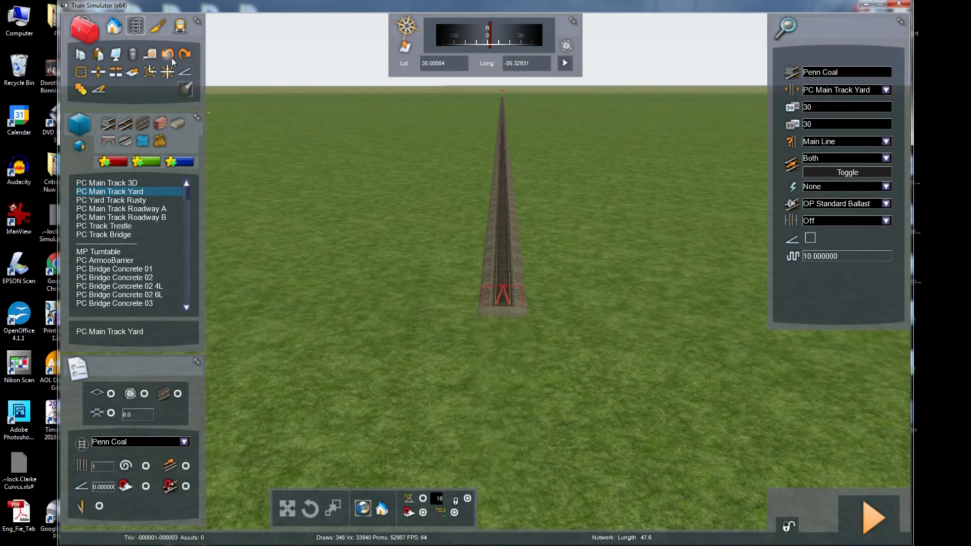
# Undo the remaining straight sections of the southward line, one after another, back to its start
pyautogui.click(171, 58)
pyautogui.moveTo(455, 293)
pyautogui.mouseDown(button='right')
pyautogui.moveTo(471, 253)
pyautogui.moveTo(470, 207)
pyautogui.moveTo(432, 279)
pyautogui.mouseUp(button='right')
pyautogui.press('Up')
pyautogui.press('Up')
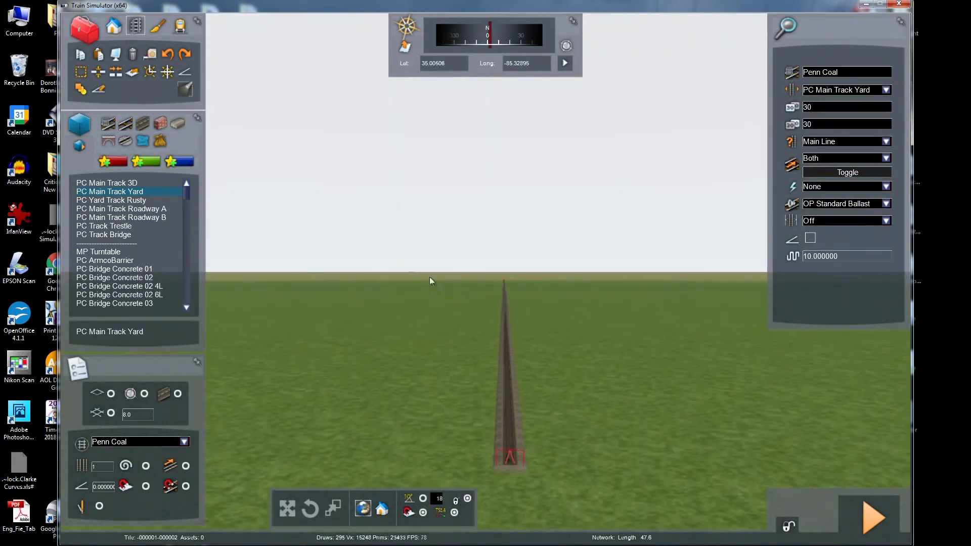
pyautogui.click(172, 58)
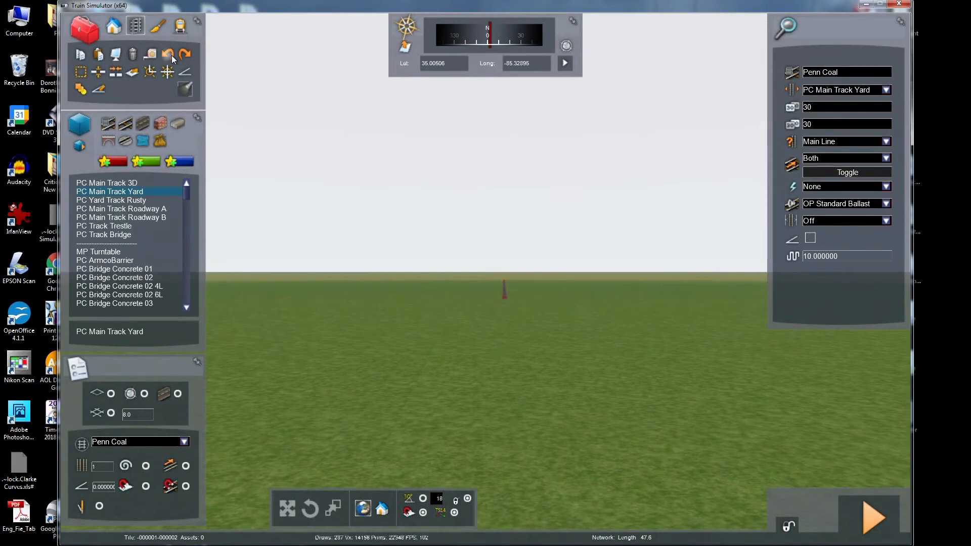
pyautogui.moveTo(405, 273)
pyautogui.mouseDown(button='right')
pyautogui.moveTo(405, 283)
pyautogui.moveTo(408, 248)
pyautogui.moveTo(407, 275)
pyautogui.mouseUp(button='right')
pyautogui.press('Up')
pyautogui.press('Up')
pyautogui.press('Up')
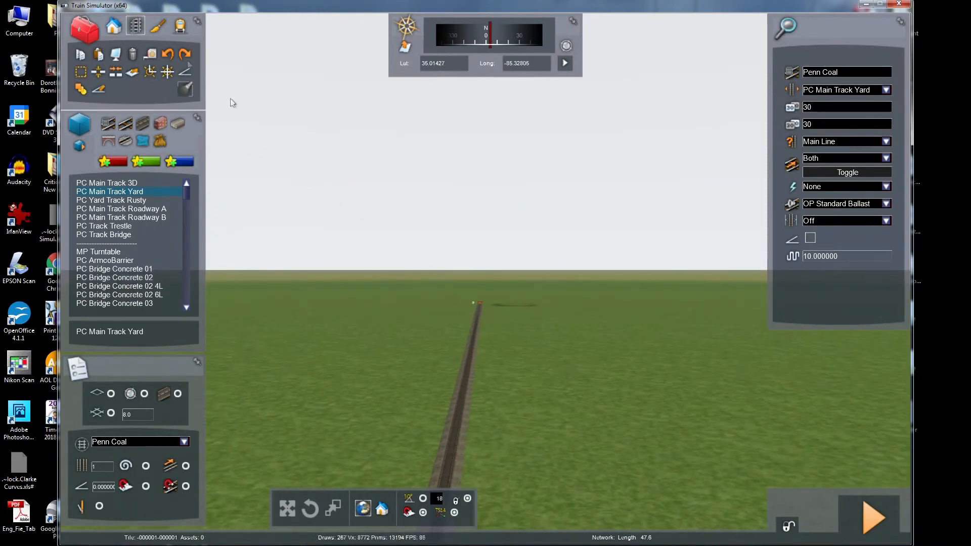
pyautogui.click(164, 52)
pyautogui.press('Up')
# Set the number of parallel tracks to 3 and lay a straight three-track section southward from the station marker
pyautogui.moveTo(305, 214)
pyautogui.mouseDown(button='right')
pyautogui.moveTo(336, 258)
pyautogui.moveTo(310, 207)
pyautogui.moveTo(305, 238)
pyautogui.moveTo(349, 258)
pyautogui.moveTo(437, 258)
pyautogui.moveTo(460, 228)
pyautogui.moveTo(468, 241)
pyautogui.mouseUp(button='right')
pyautogui.press('Up')
pyautogui.press('Up')
pyautogui.press('Up')
pyautogui.press('Up')
pyautogui.press('Down')
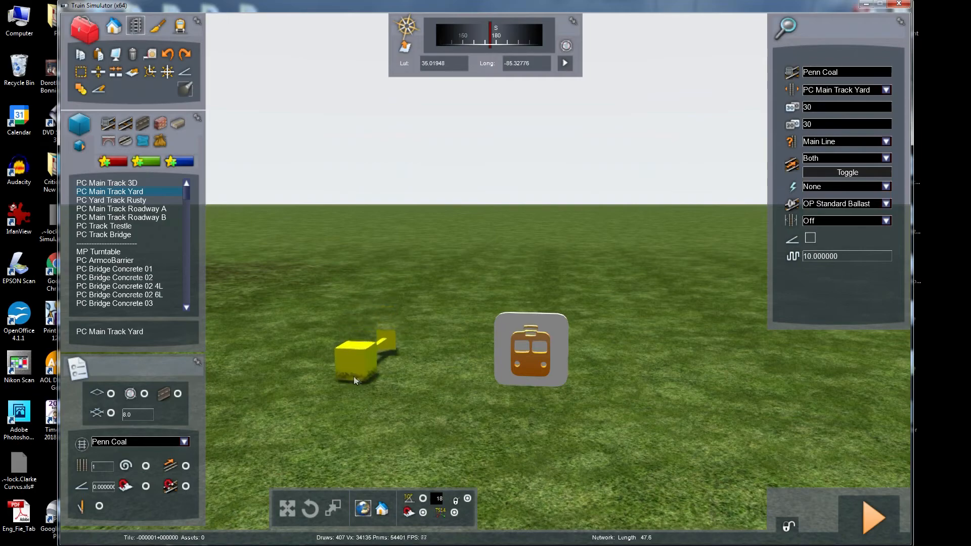
pyautogui.press('Left')
pyautogui.press('Down')
pyautogui.moveTo(350, 379)
pyautogui.mouseDown(button='right')
pyautogui.moveTo(374, 392)
pyautogui.moveTo(378, 434)
pyautogui.mouseUp(button='right')
pyautogui.press('Left')
pyautogui.press('Up')
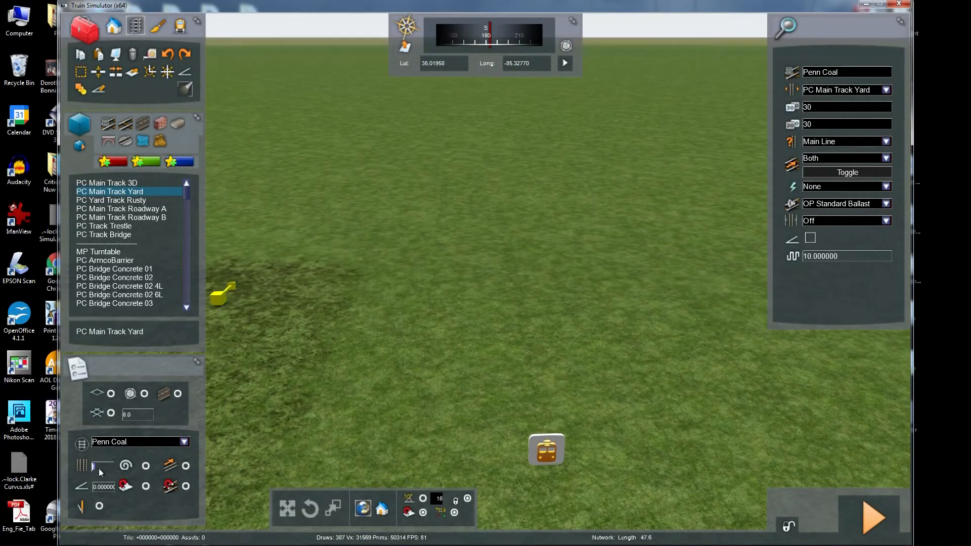
pyautogui.write('3')
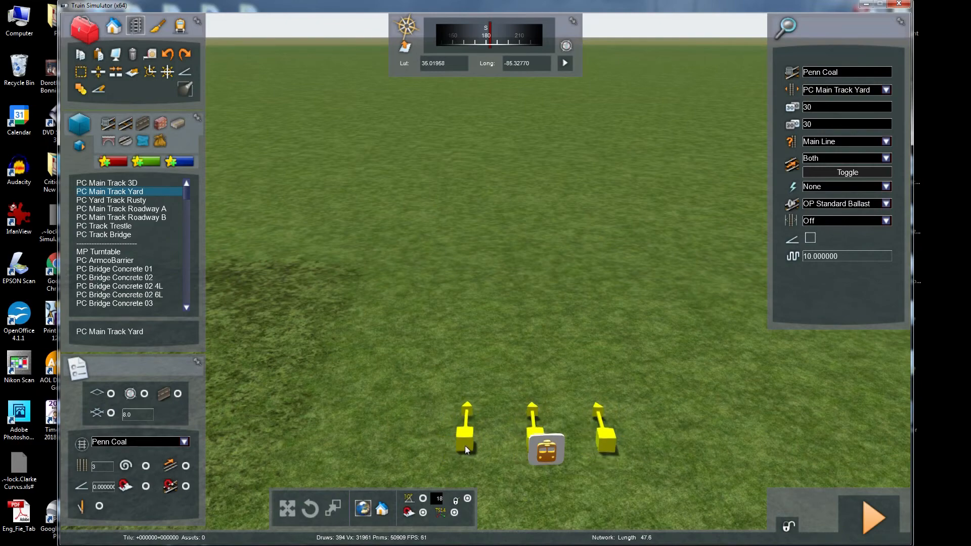
pyautogui.moveTo(471, 455); pyautogui.dragTo(471, 118)
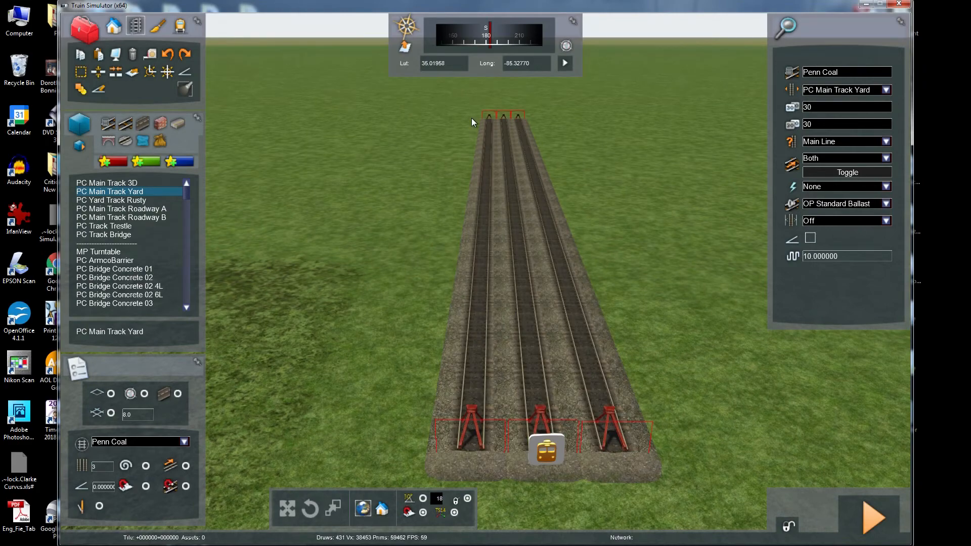
# Extend the far end of the three parallel tracks with a curve bending east
pyautogui.scroll(-5, 471, 117)
pyautogui.moveTo(471, 118)
pyautogui.mouseDown(button='right')
pyautogui.moveTo(461, 73)
pyautogui.moveTo(466, 119)
pyautogui.mouseUp(button='right')
pyautogui.press('Up')
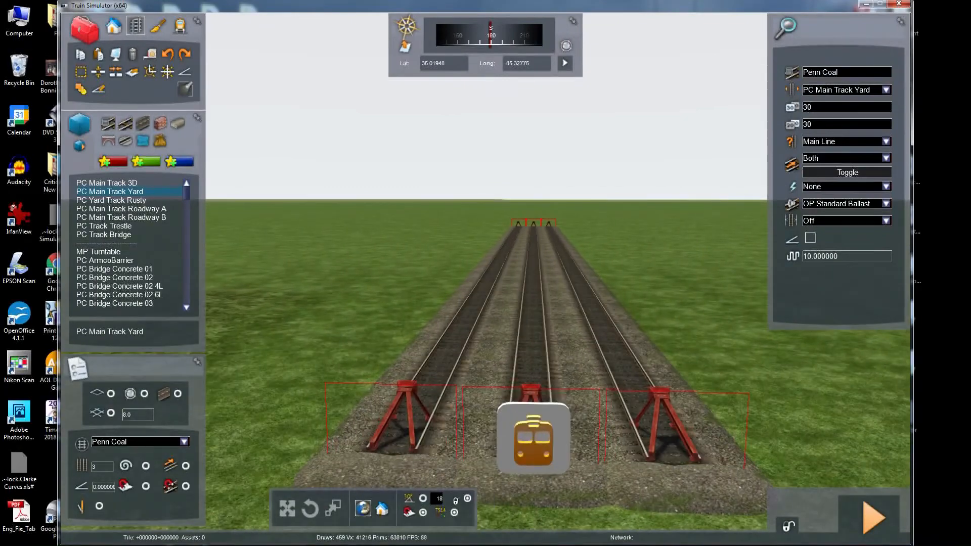
pyautogui.scroll(3, 485, 273)
pyautogui.scroll(-4, 485, 273)
pyautogui.press('Down')
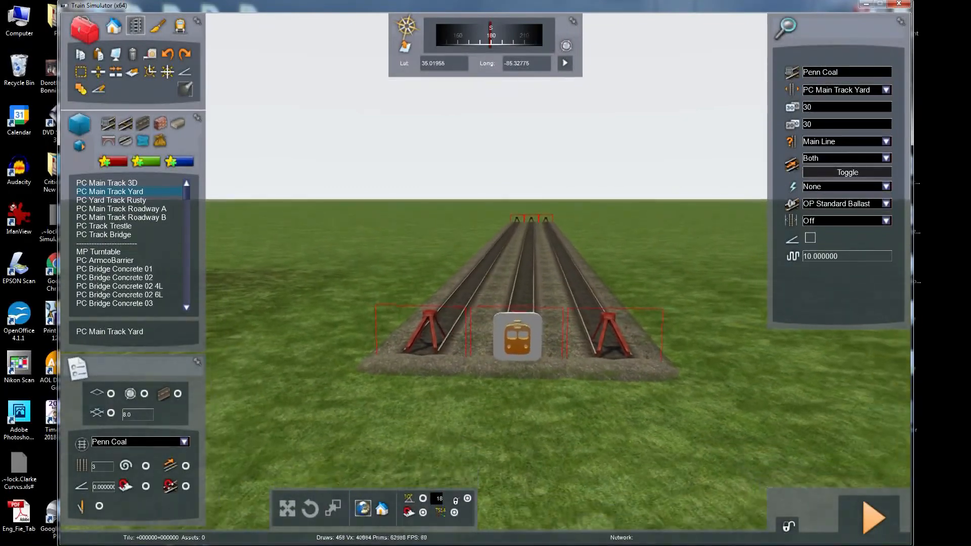
pyautogui.press('Down')
pyautogui.press('Left')
pyautogui.moveTo(412, 244); pyautogui.dragTo(438, 205)
# Follow the curved three-track line to its end and try starting a curve in the opposite direction
pyautogui.press('Down')
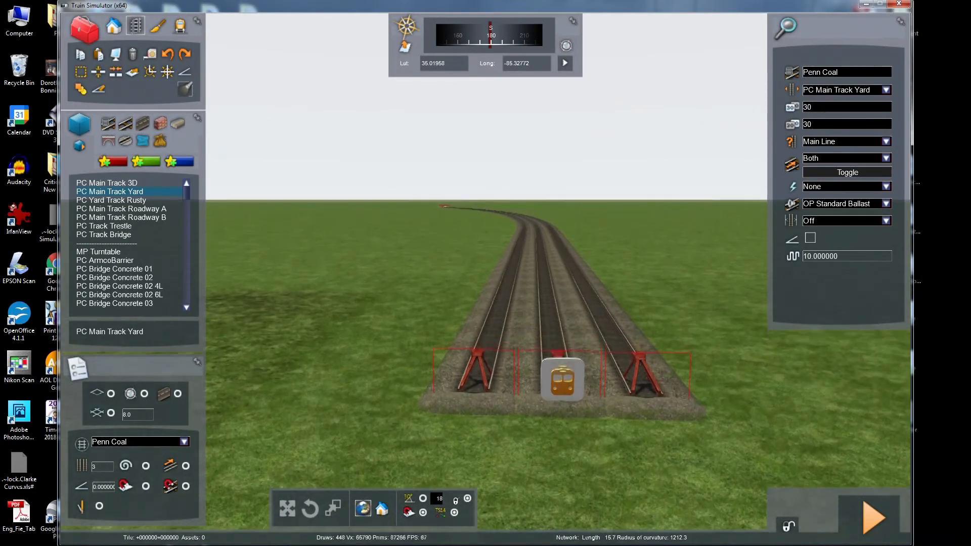
pyautogui.press('Up')
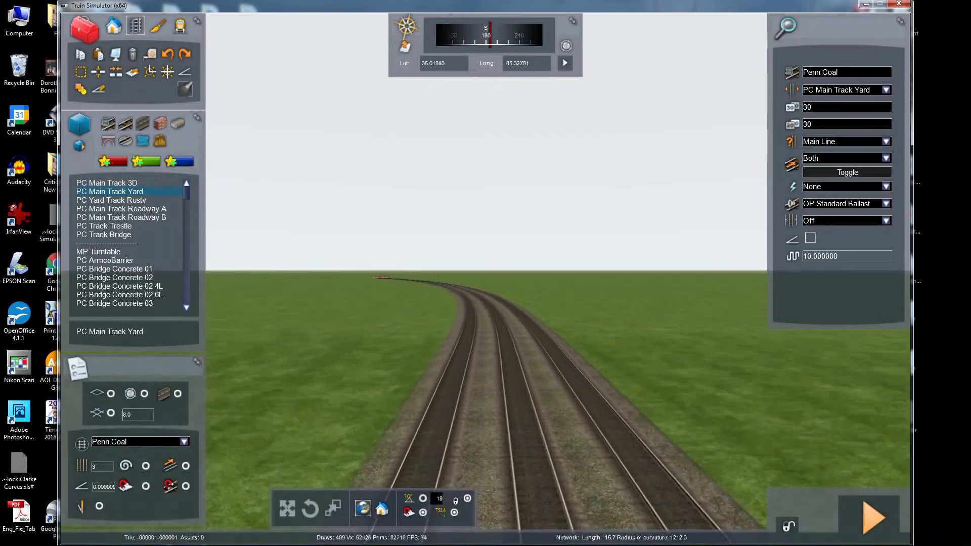
pyautogui.press('Up')
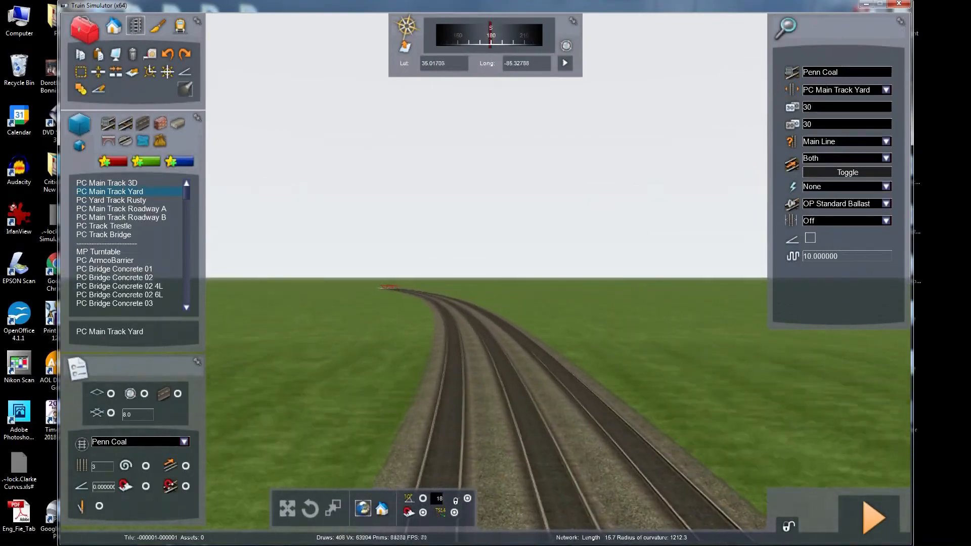
pyautogui.press('Up')
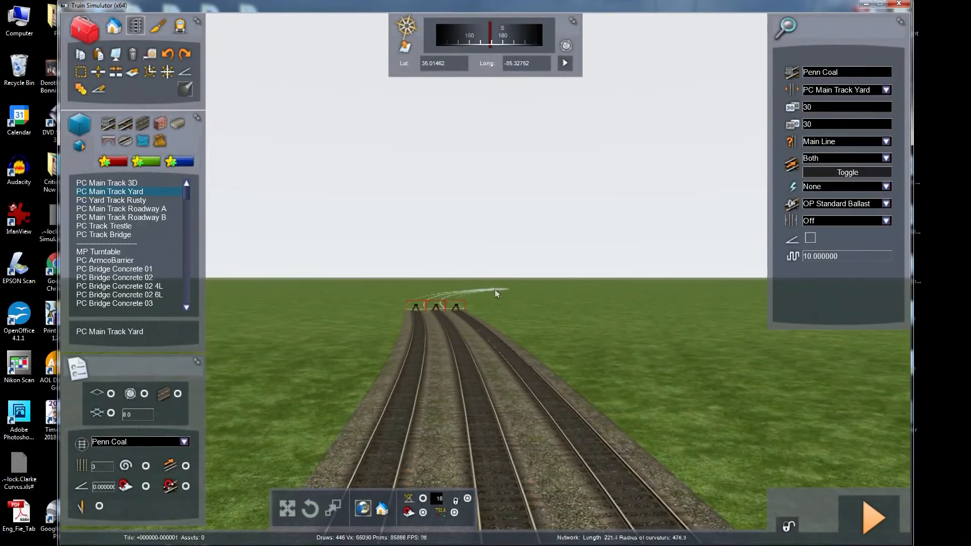
# Undo the curved and straight sections of the three parallel tracks
pyautogui.click(171, 58)
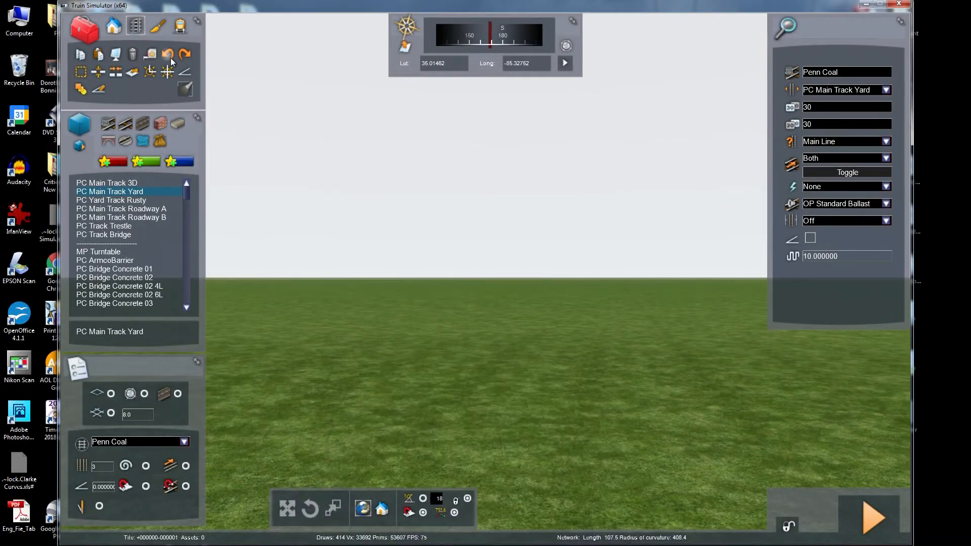
pyautogui.moveTo(527, 304); pyautogui.dragTo(354, 283, button='right')
pyautogui.press('Up')
pyautogui.press('Up')
pyautogui.moveTo(423, 157); pyautogui.dragTo(425, 204, button='right')
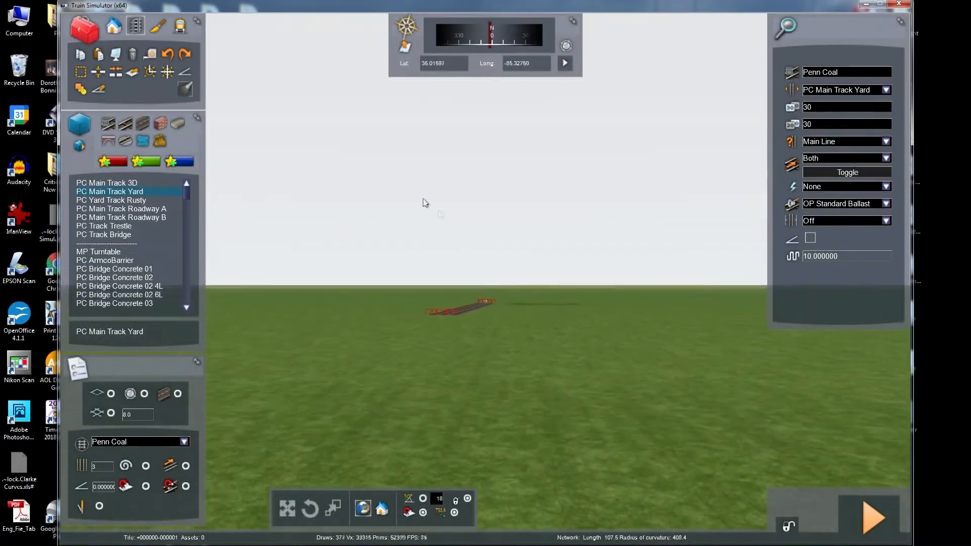
pyautogui.press('Up')
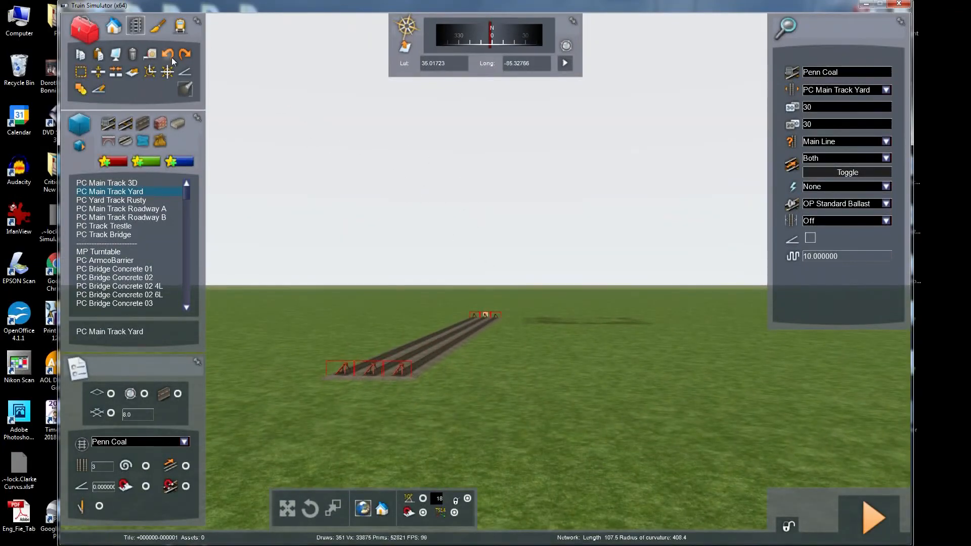
pyautogui.click(171, 59)
# Return to the station marker and cancel the three-track placement
pyautogui.press('Up')
pyautogui.moveTo(462, 366)
pyautogui.mouseDown(button='right')
pyautogui.moveTo(511, 344)
pyautogui.moveTo(471, 387)
pyautogui.moveTo(470, 349)
pyautogui.moveTo(470, 496)
pyautogui.moveTo(477, 383)
pyautogui.mouseUp(button='right')
pyautogui.press('Up')
pyautogui.press('Down')
pyautogui.press('Right')
pyautogui.press('Down')
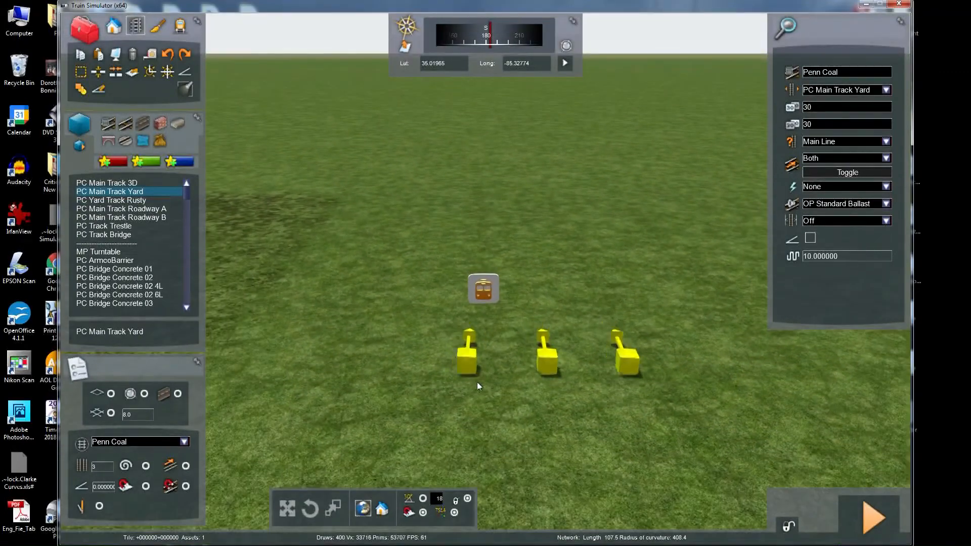
pyautogui.press('Escape')
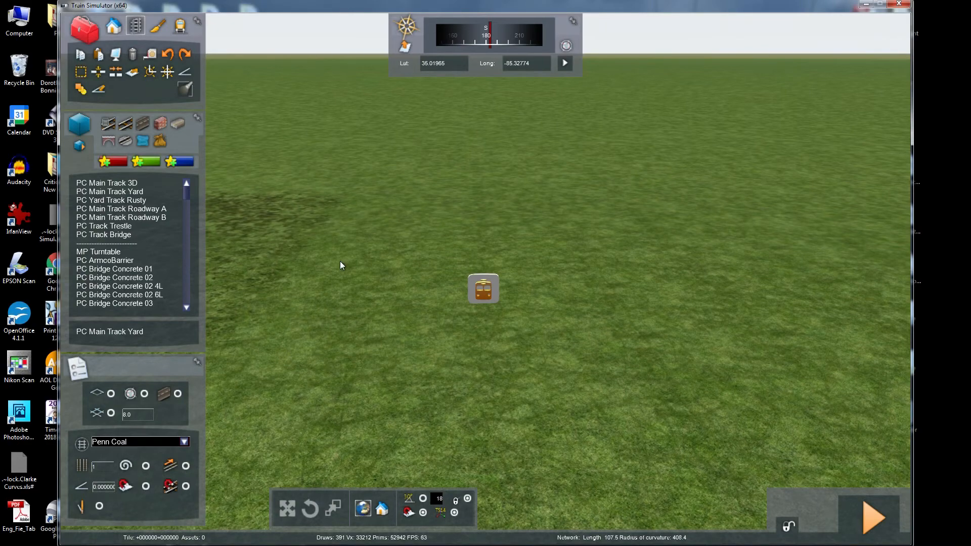
# Choose PC Main Track Yard for a single track and set both of its speed limits to 30
pyautogui.moveTo(340, 261)
pyautogui.mouseDown(button='right')
pyautogui.moveTo(389, 243)
pyautogui.moveTo(355, 226)
pyautogui.moveTo(360, 243)
pyautogui.moveTo(336, 255)
pyautogui.moveTo(318, 294)
pyautogui.moveTo(340, 261)
pyautogui.mouseUp(button='right')
pyautogui.press('Up')
pyautogui.press('Up')
pyautogui.press('Down')
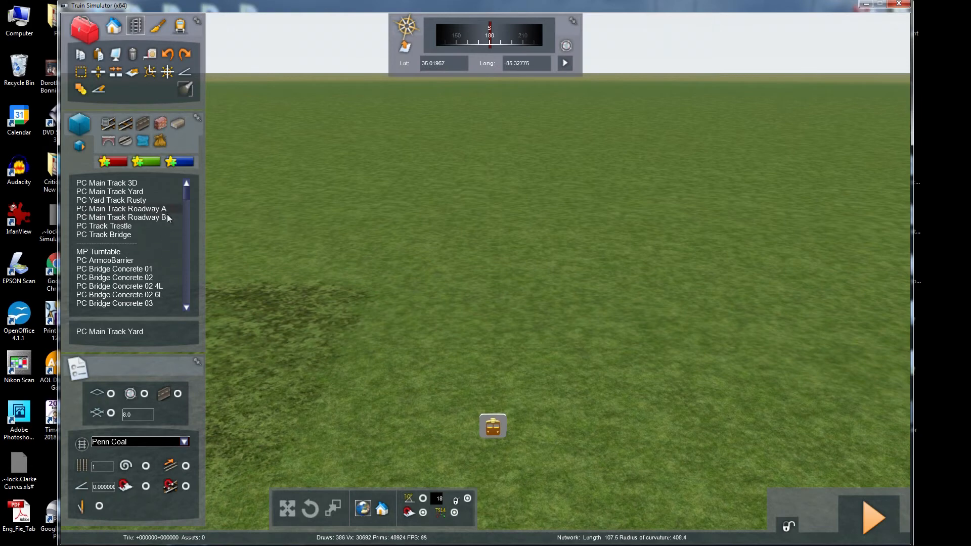
pyautogui.click(135, 192)
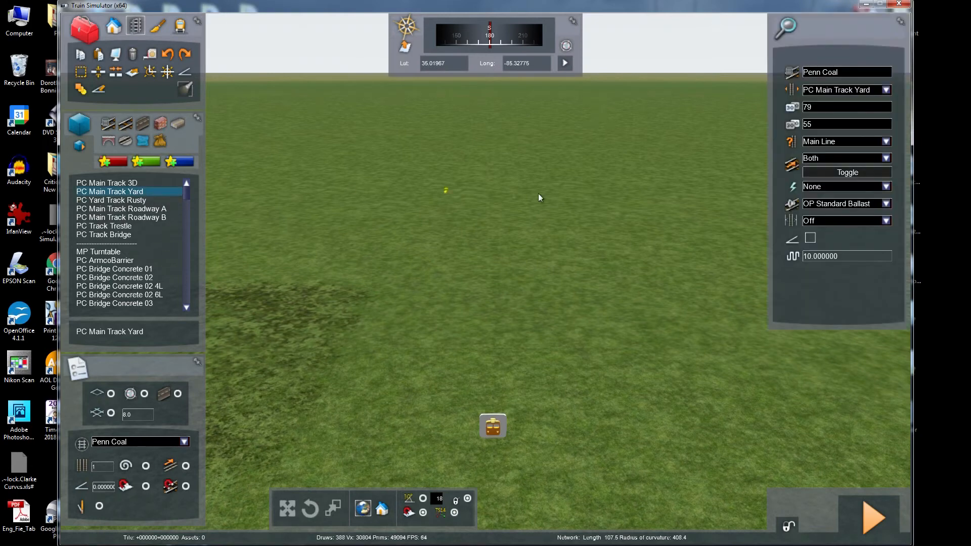
pyautogui.moveTo(818, 107); pyautogui.dragTo(798, 126)
pyautogui.write('3030')
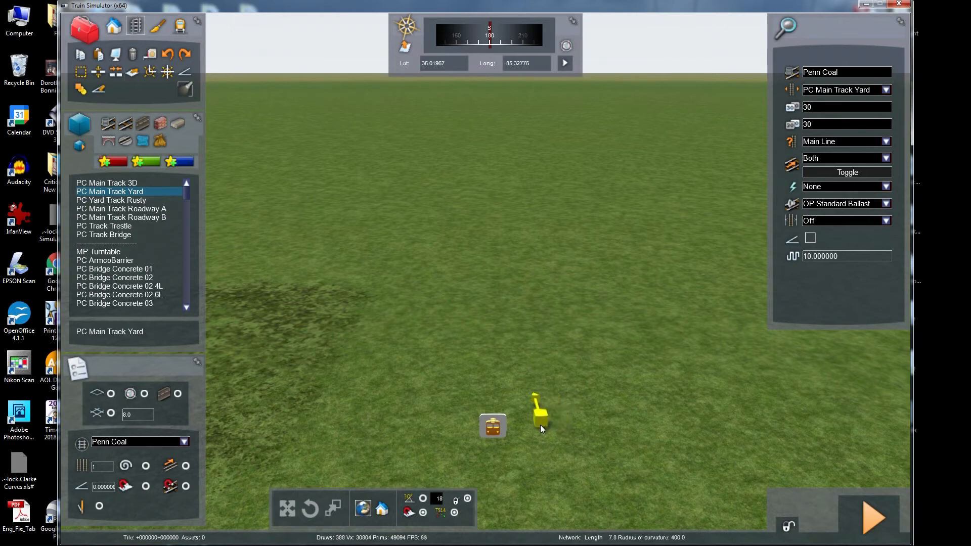
# Lay one long straight single track southward from the station marker
pyautogui.moveTo(568, 378); pyautogui.dragTo(569, 383, button='right')
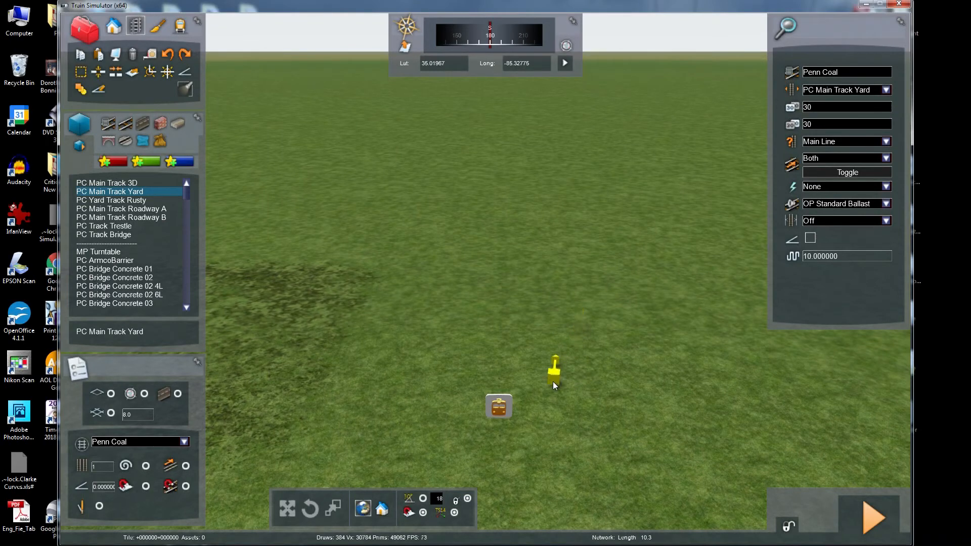
pyautogui.moveTo(531, 376)
pyautogui.mouseDown()
pyautogui.moveTo(685, 263)
pyautogui.moveTo(612, 337)
pyautogui.mouseUp()
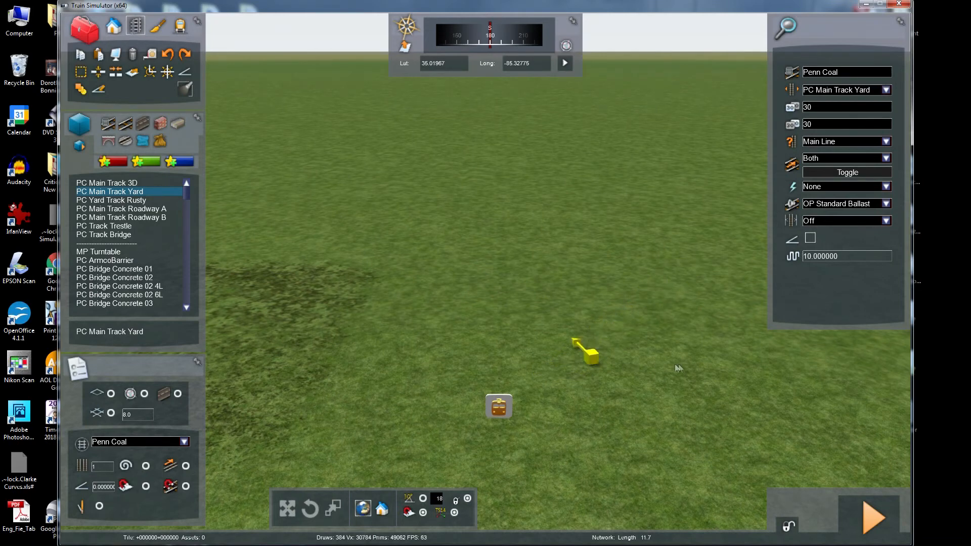
pyautogui.moveTo(586, 359)
pyautogui.mouseDown()
pyautogui.moveTo(612, 325)
pyautogui.moveTo(693, 269)
pyautogui.moveTo(700, 278)
pyautogui.moveTo(589, 357)
pyautogui.moveTo(524, 287)
pyautogui.moveTo(380, 198)
pyautogui.moveTo(502, 276)
pyautogui.moveTo(503, 334)
pyautogui.mouseUp()
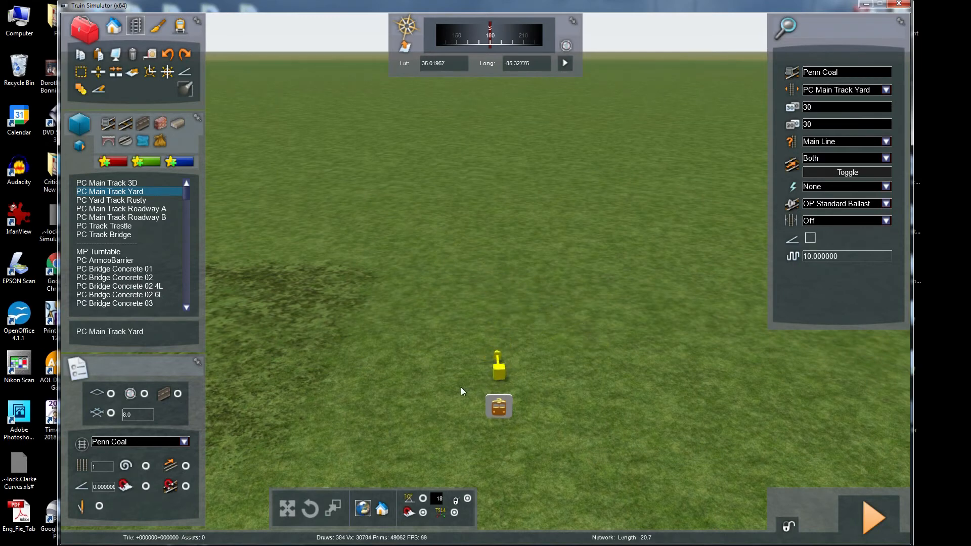
pyautogui.click(457, 390)
pyautogui.rightClick(495, 380)
pyautogui.moveTo(499, 386); pyautogui.dragTo(488, 93)
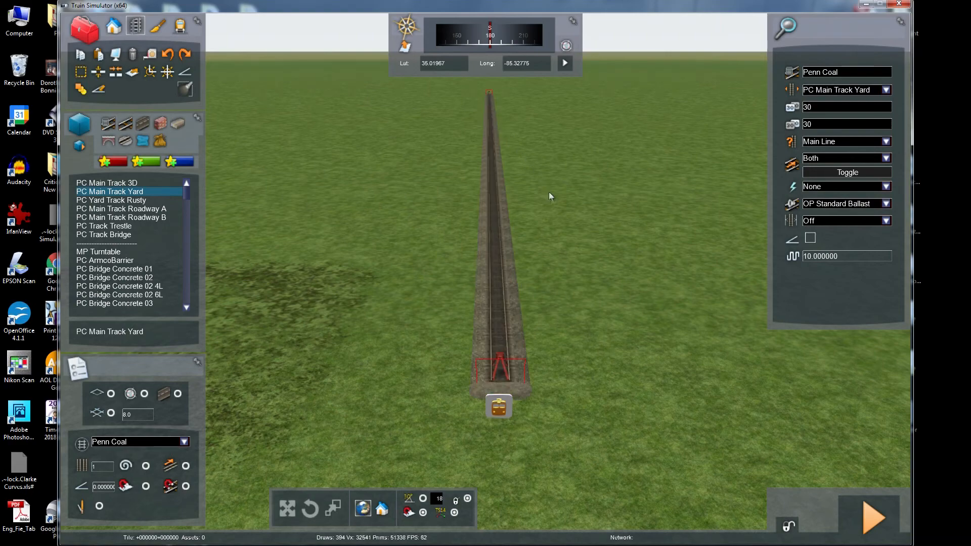
# Lay a short branch curving west off the straight track to form a turnout, about 60 long with a 400 radius
pyautogui.moveTo(559, 224)
pyautogui.mouseDown(button='right')
pyautogui.moveTo(551, 177)
pyautogui.moveTo(558, 221)
pyautogui.mouseUp(button='right')
pyautogui.press('Up')
pyautogui.press('Right')
pyautogui.press('Up')
pyautogui.press('Left')
pyautogui.press('Right')
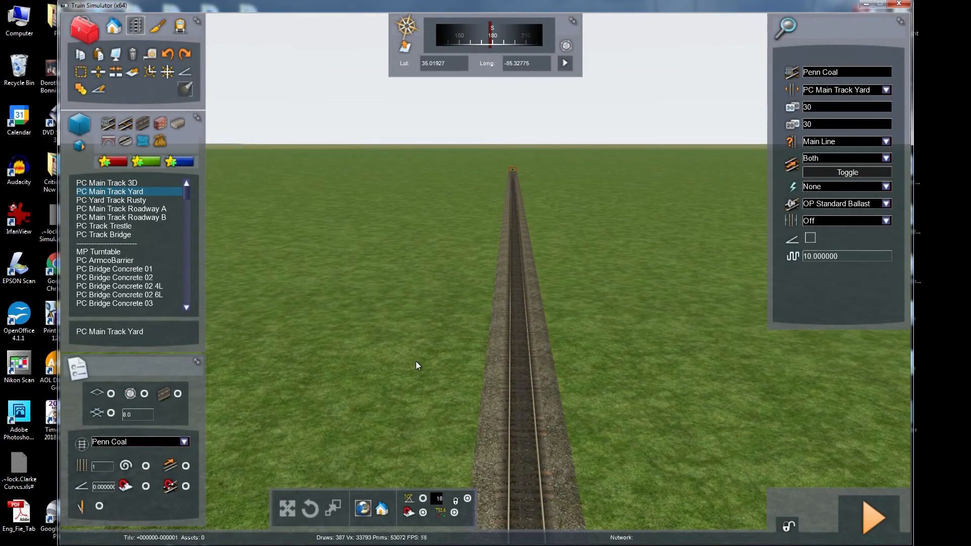
pyautogui.hotkey('ctrl', 'v')
pyautogui.click(520, 436)
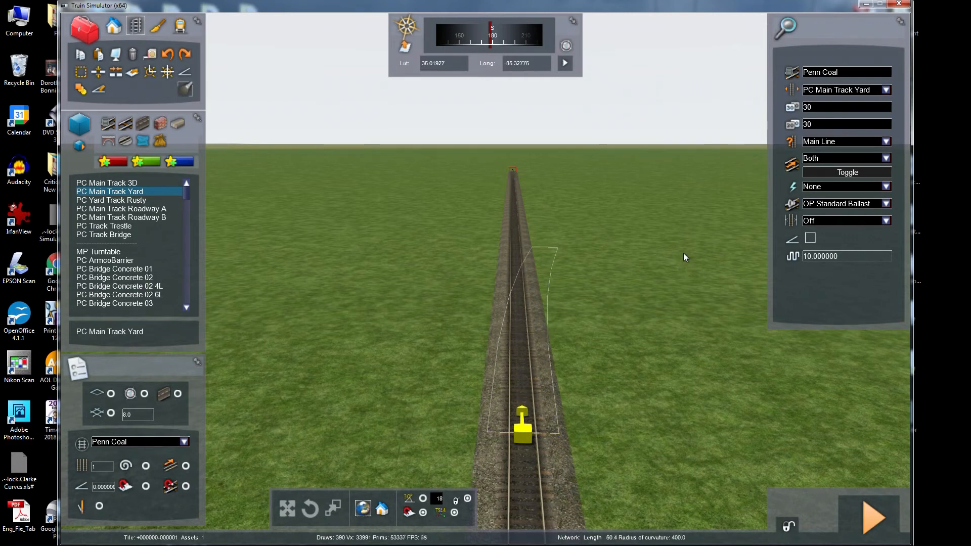
pyautogui.click(636, 248)
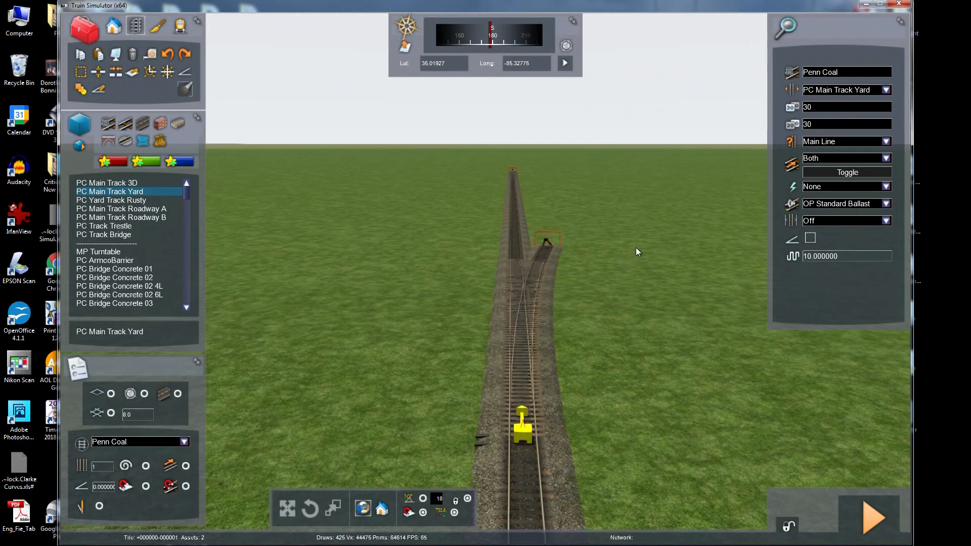
# Examine the new turnout up close, from its switch points and ties to the crossing rails and branch end
pyautogui.moveTo(604, 357); pyautogui.dragTo(607, 379, button='right')
pyautogui.press('Up')
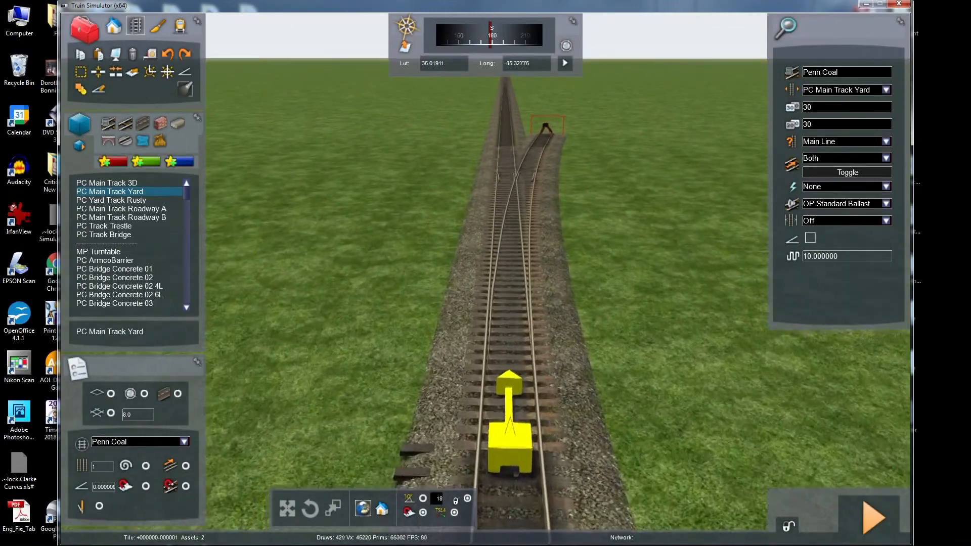
pyautogui.press('Down')
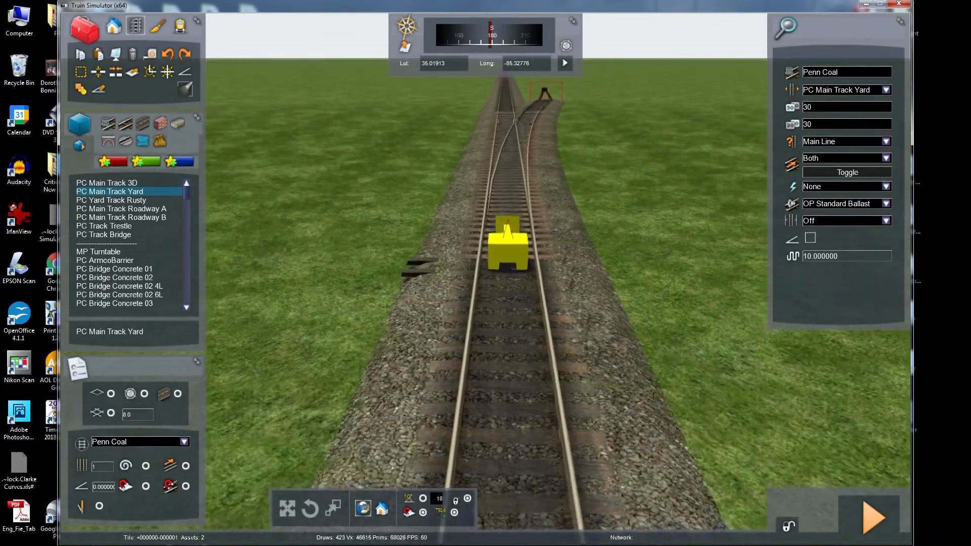
pyautogui.press('Up')
pyautogui.moveTo(605, 380)
pyautogui.mouseDown(button='right')
pyautogui.moveTo(605, 357)
pyautogui.moveTo(611, 387)
pyautogui.mouseUp(button='right')
pyautogui.press('Down')
pyautogui.scroll(-3, 610, 368)
pyautogui.press('Down')
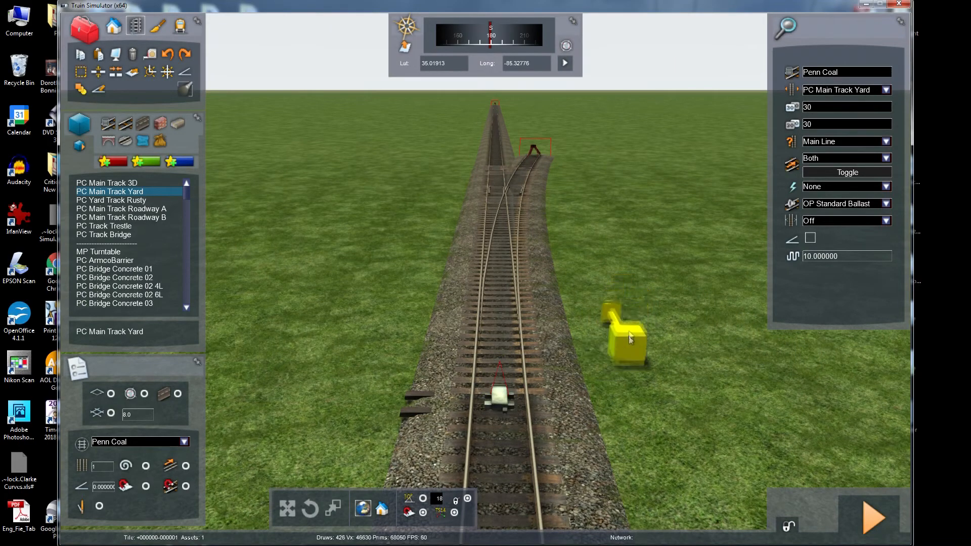
pyautogui.moveTo(591, 295); pyautogui.dragTo(625, 278, button='right')
pyautogui.press('Up')
pyautogui.press('Up')
pyautogui.press('Up')
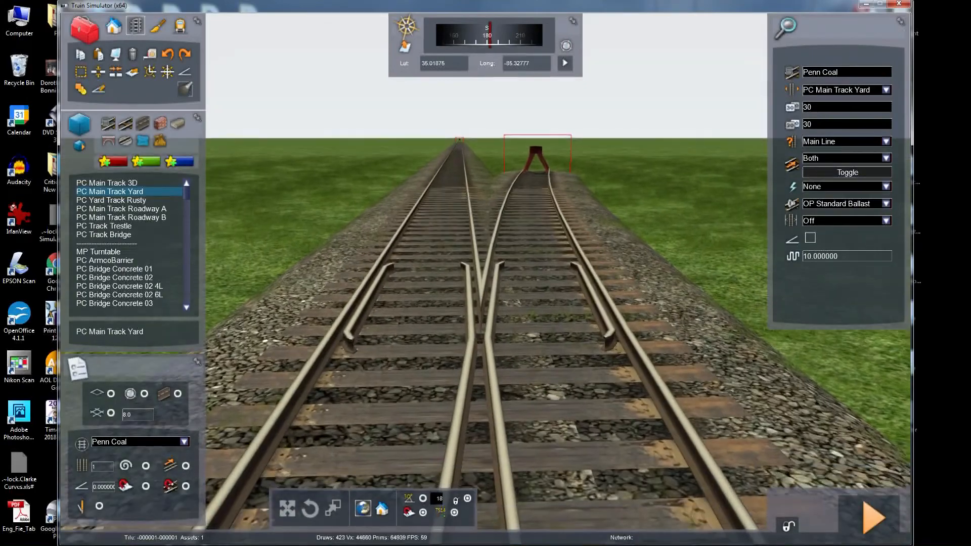
# Extend the turnout's branch from its buffer stop with a long curve bending west
pyautogui.moveTo(625, 278); pyautogui.dragTo(625, 187, button='right')
pyautogui.press('Up')
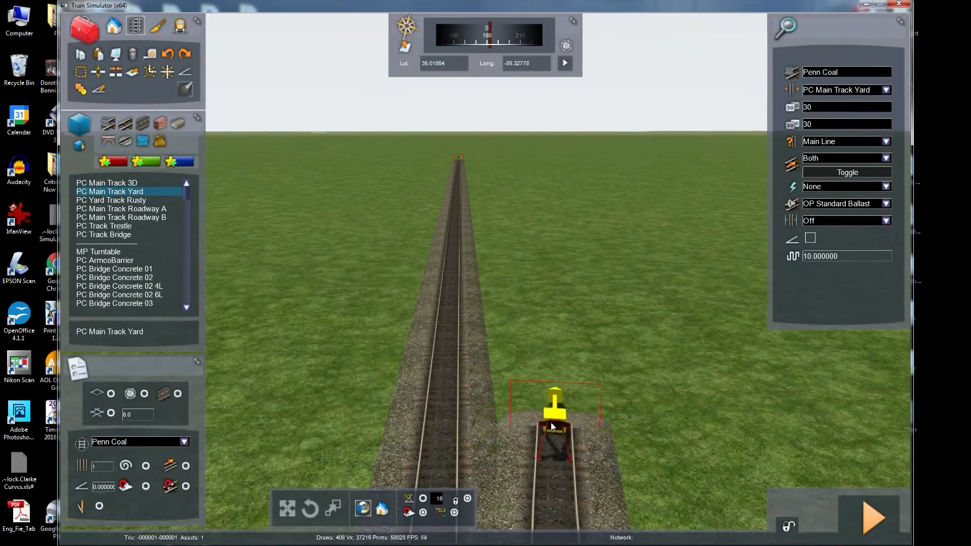
pyautogui.moveTo(551, 420); pyautogui.dragTo(726, 151)
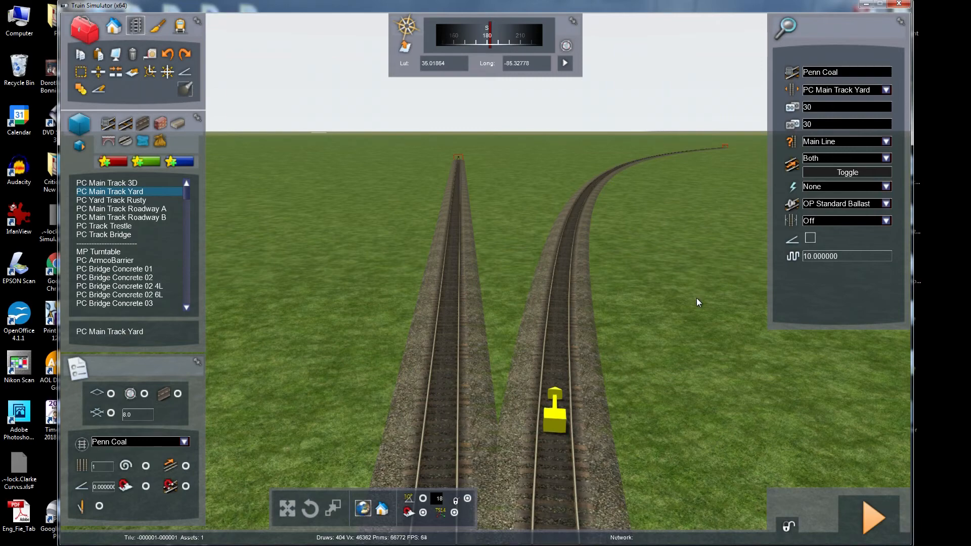
pyautogui.press('Up')
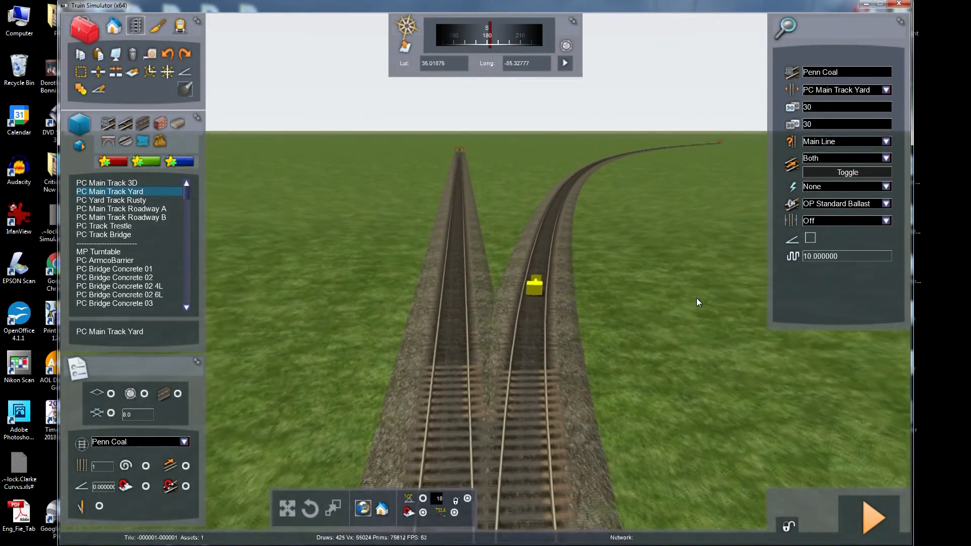
# Move the turnout's switch machine from between the rails to the west side of the track
pyautogui.press('Up')
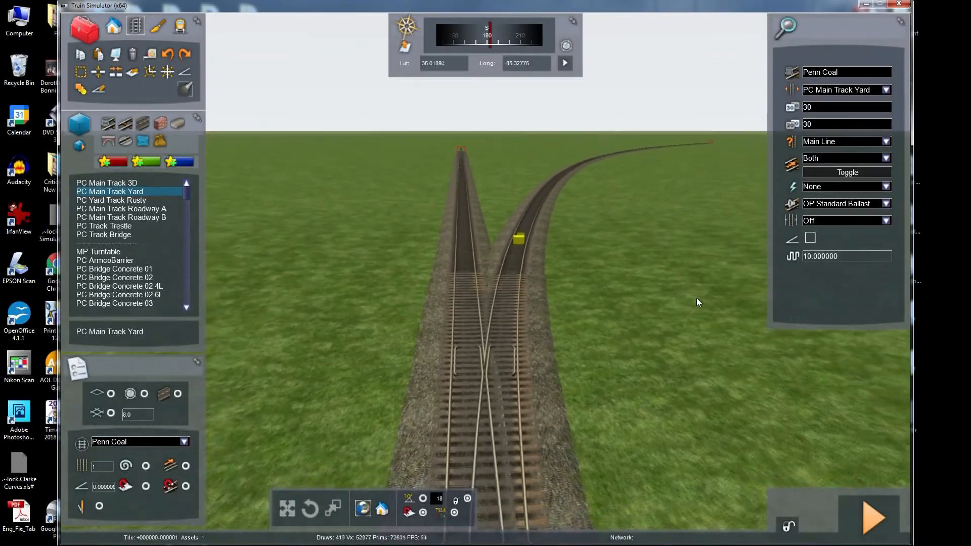
pyautogui.press('Up')
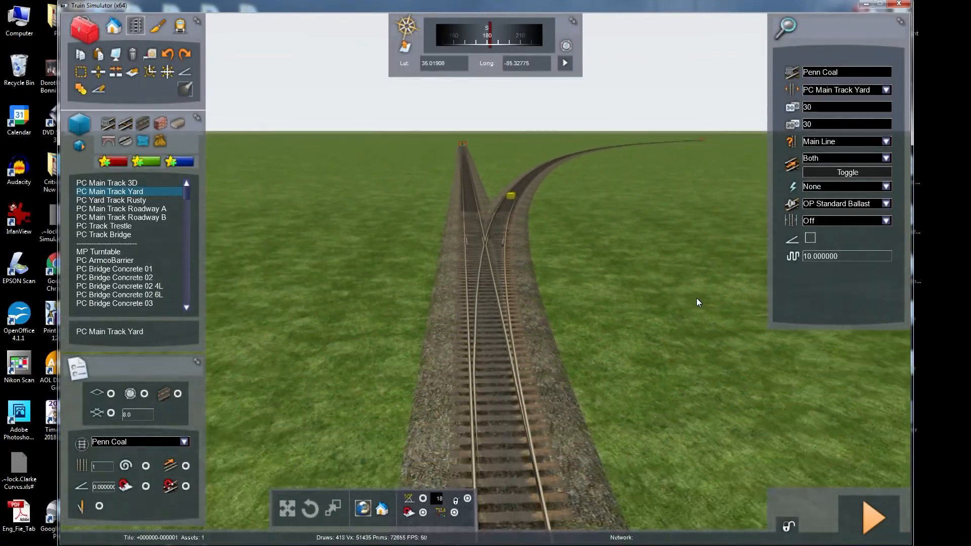
pyautogui.press('Down')
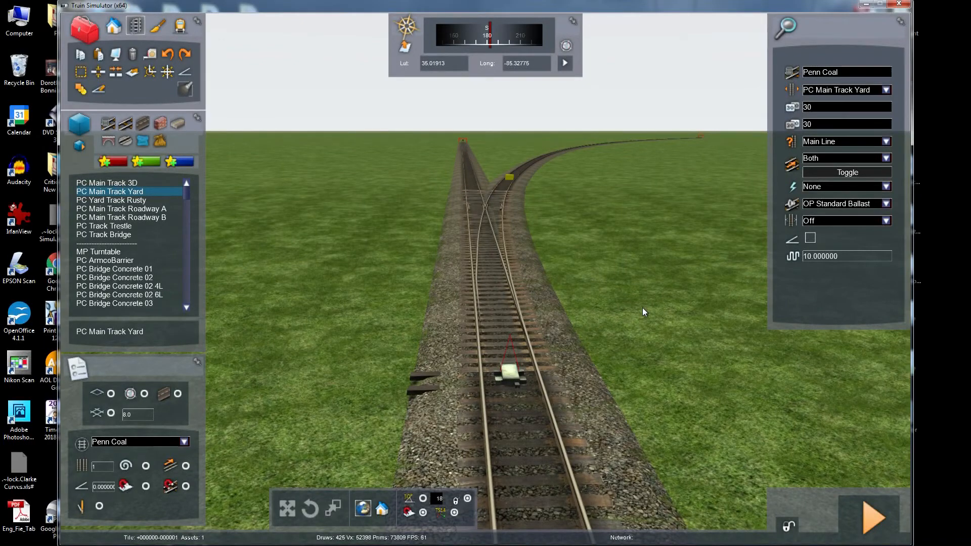
pyautogui.rightClick(639, 364)
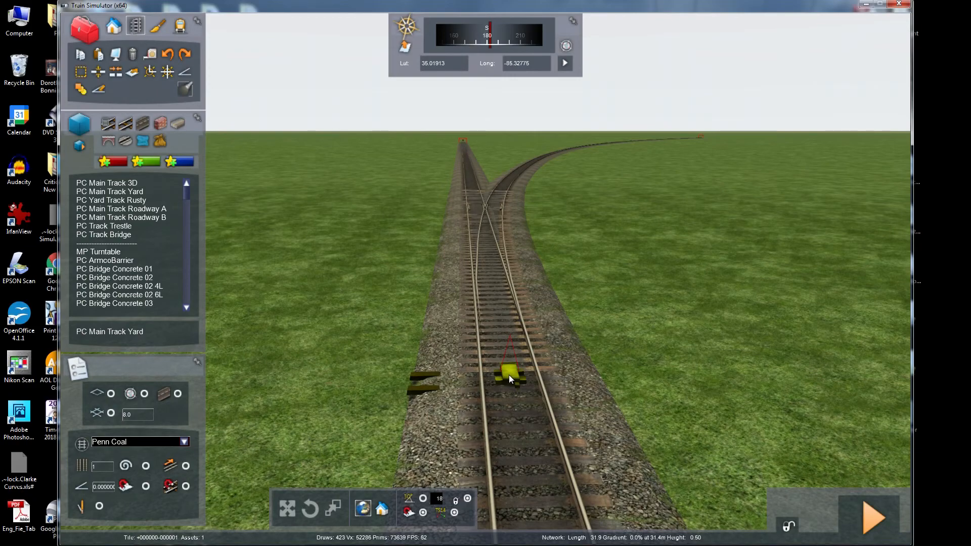
pyautogui.press('Up')
pyautogui.moveTo(509, 375)
pyautogui.mouseDown(button='right')
pyautogui.moveTo(498, 434)
pyautogui.moveTo(480, 429)
pyautogui.moveTo(507, 377)
pyautogui.mouseUp(button='right')
pyautogui.press('Right')
pyautogui.press('Down')
pyautogui.press('Left')
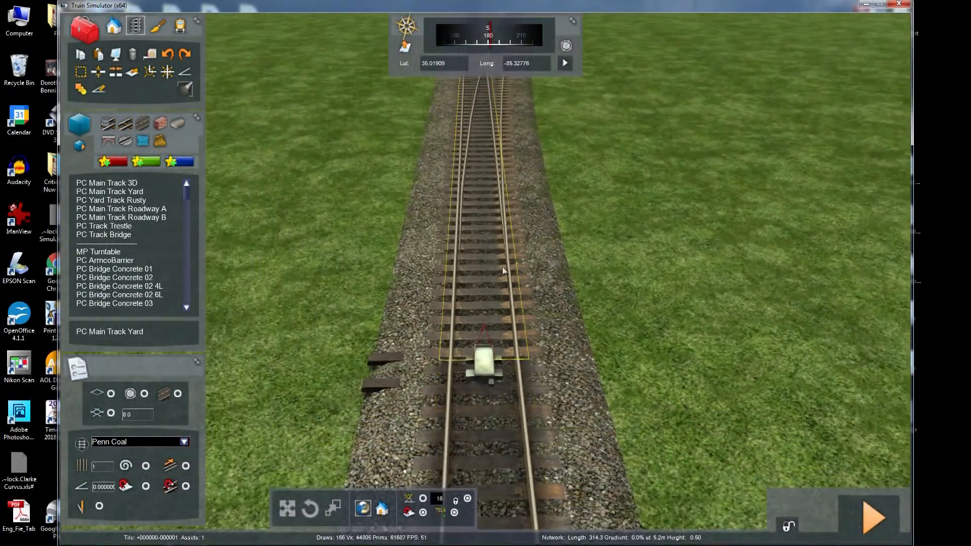
pyautogui.click(484, 367)
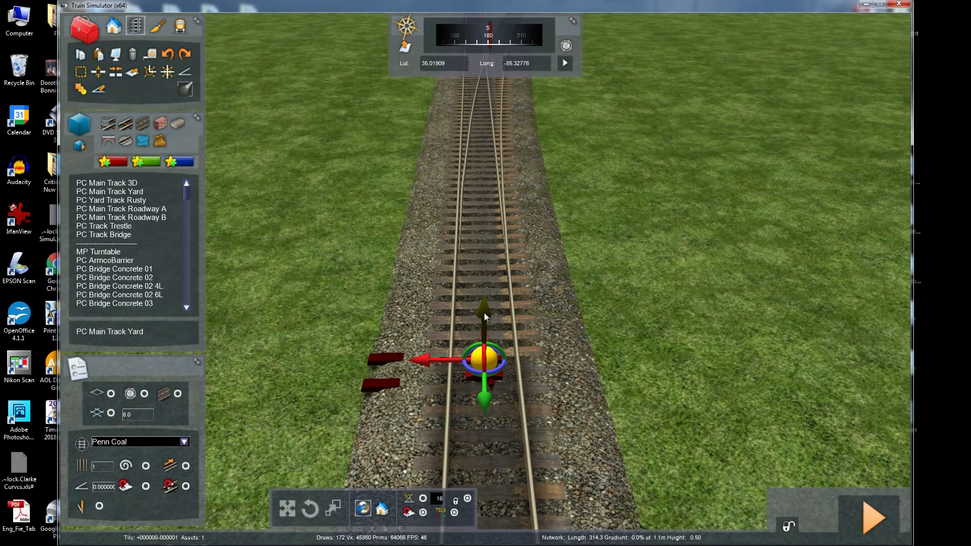
pyautogui.moveTo(429, 357); pyautogui.dragTo(576, 352)
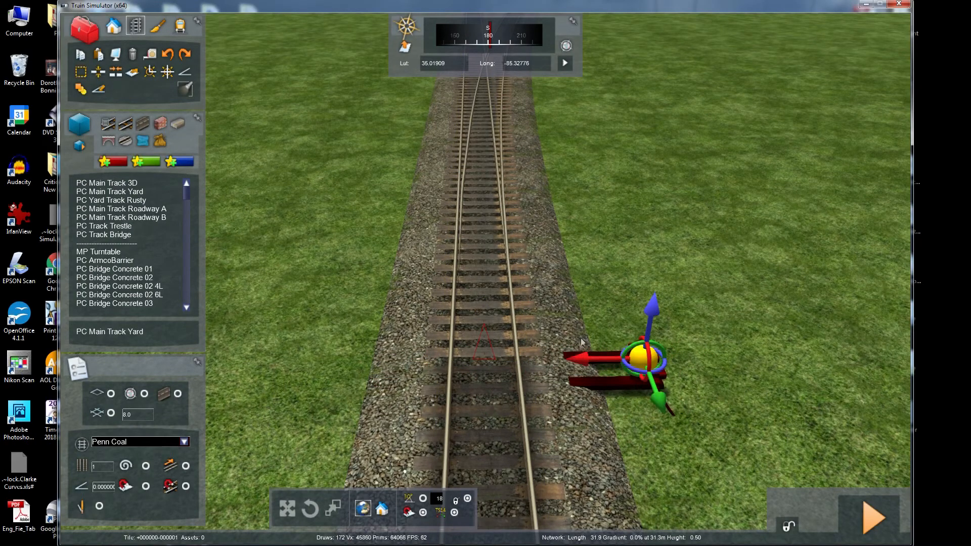
# Shift the switch machine southward alongside the turnout and bring it closer so its timbers reach the ties
pyautogui.moveTo(576, 351); pyautogui.dragTo(576, 298, button='right')
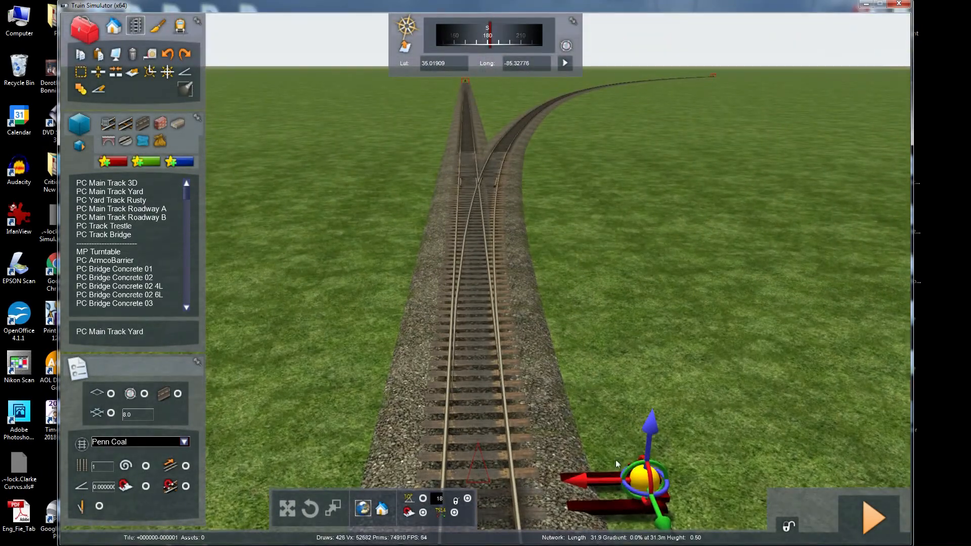
pyautogui.moveTo(615, 509); pyautogui.dragTo(568, 407)
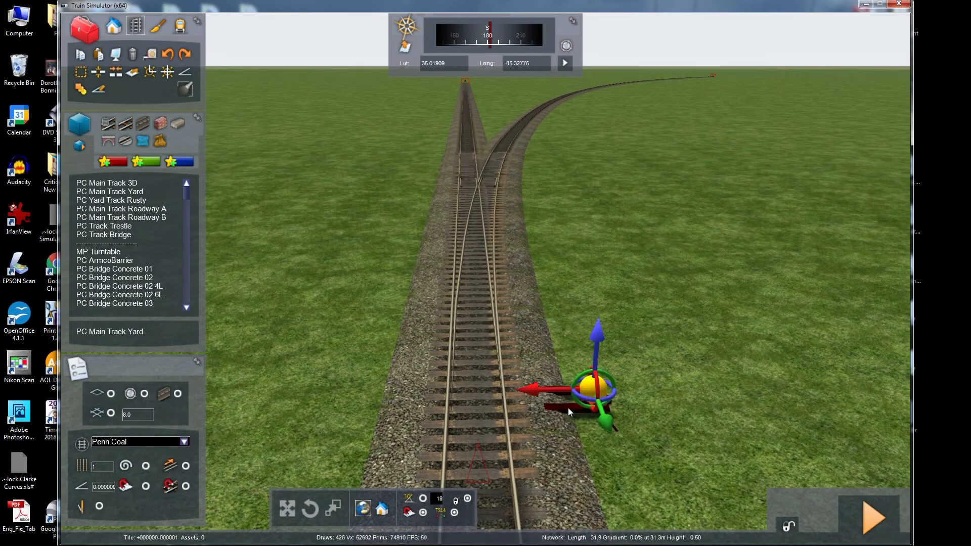
pyautogui.moveTo(598, 340); pyautogui.dragTo(597, 328)
pyautogui.press('Up')
pyautogui.moveTo(597, 329); pyautogui.dragTo(455, 357, button='right')
pyautogui.press('Left')
pyautogui.press('Down')
pyautogui.press('Up')
pyautogui.press('Up')
pyautogui.moveTo(593, 360); pyautogui.dragTo(592, 382, button='right')
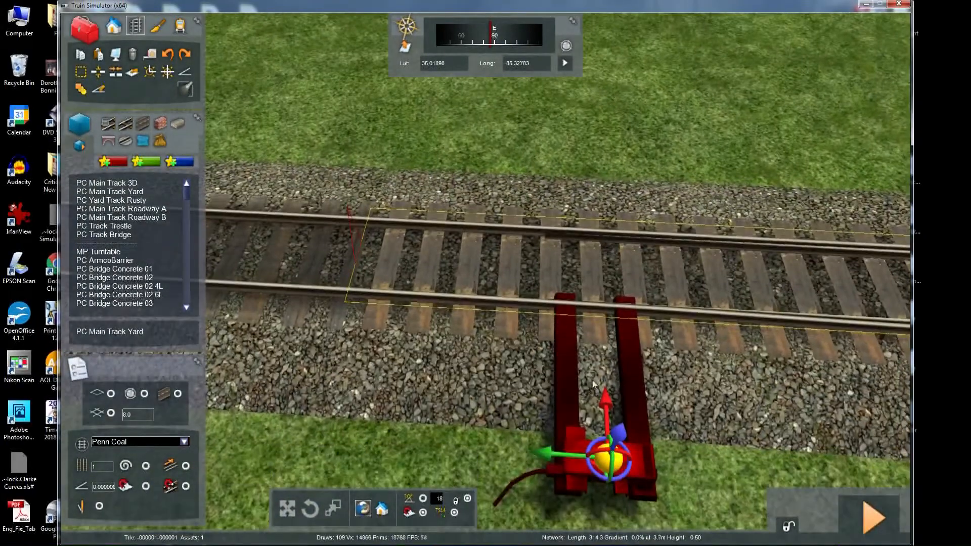
pyautogui.press('Down')
pyautogui.click(555, 353)
pyautogui.hotkey('ctrl', 'z')
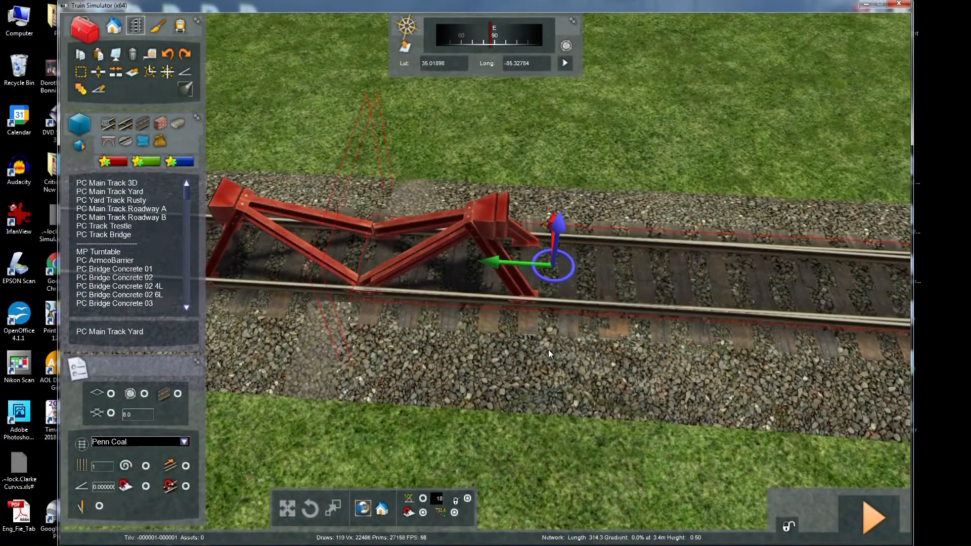
pyautogui.click(166, 53)
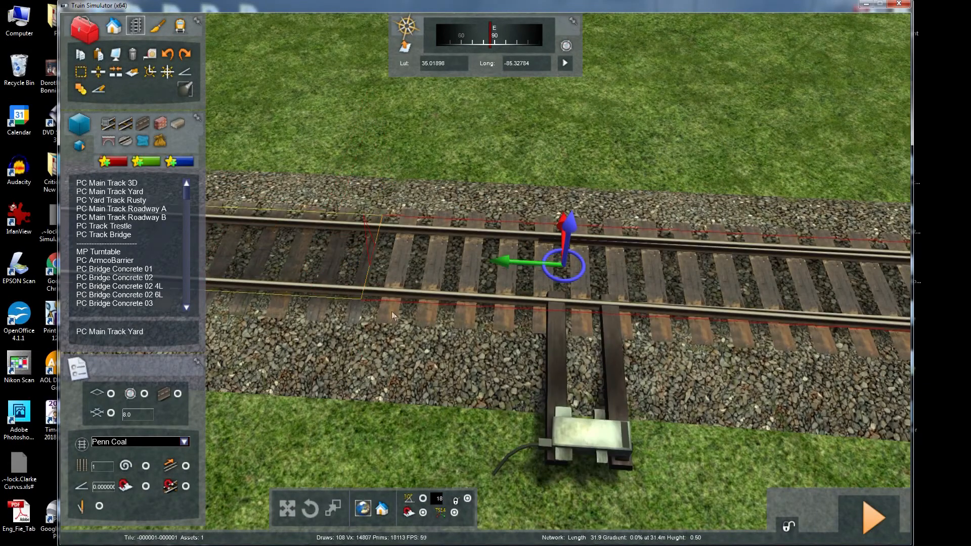
pyautogui.click(557, 404)
pyautogui.click(551, 372)
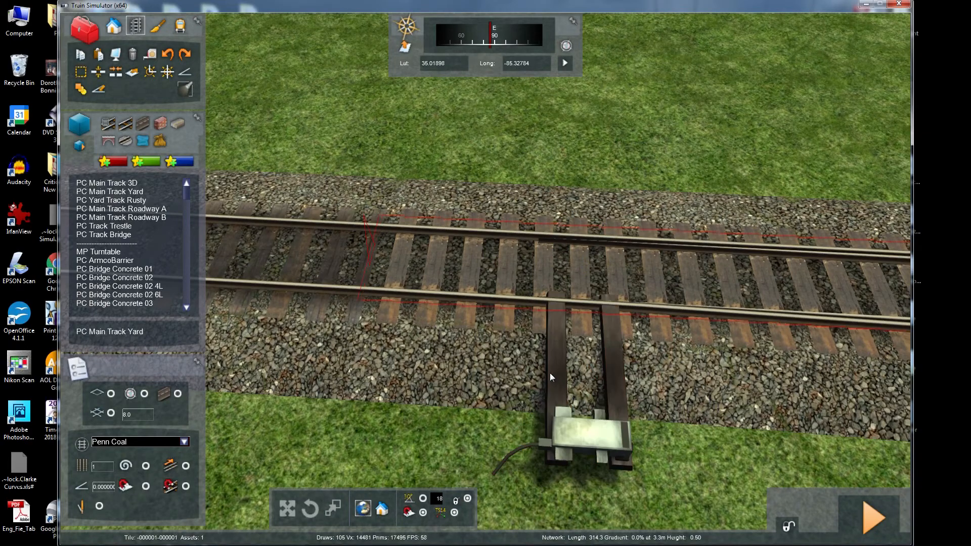
pyautogui.press('Delete')
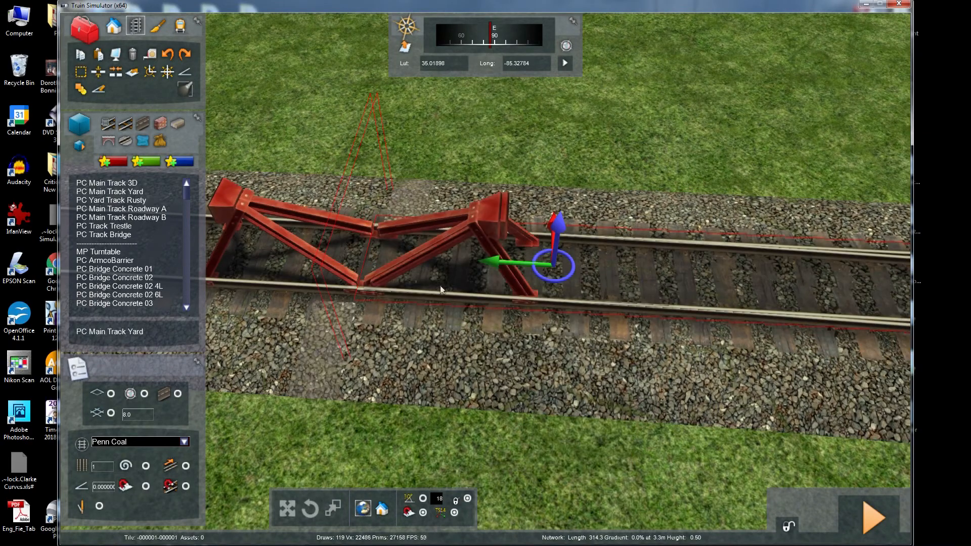
pyautogui.click(166, 54)
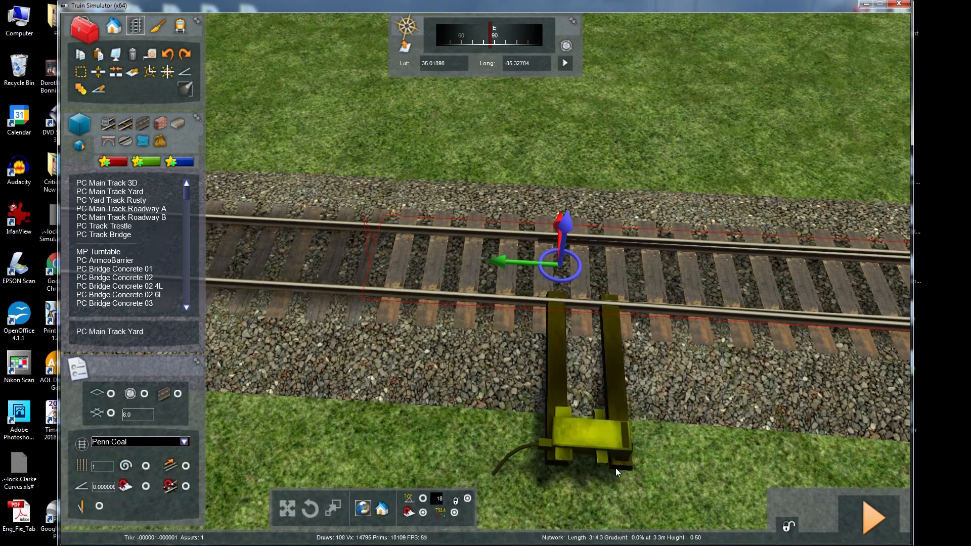
# Slide the switch machine slightly along the track to line its timbers up with the ties
pyautogui.click(603, 445)
pyautogui.moveTo(598, 445); pyautogui.dragTo(583, 444)
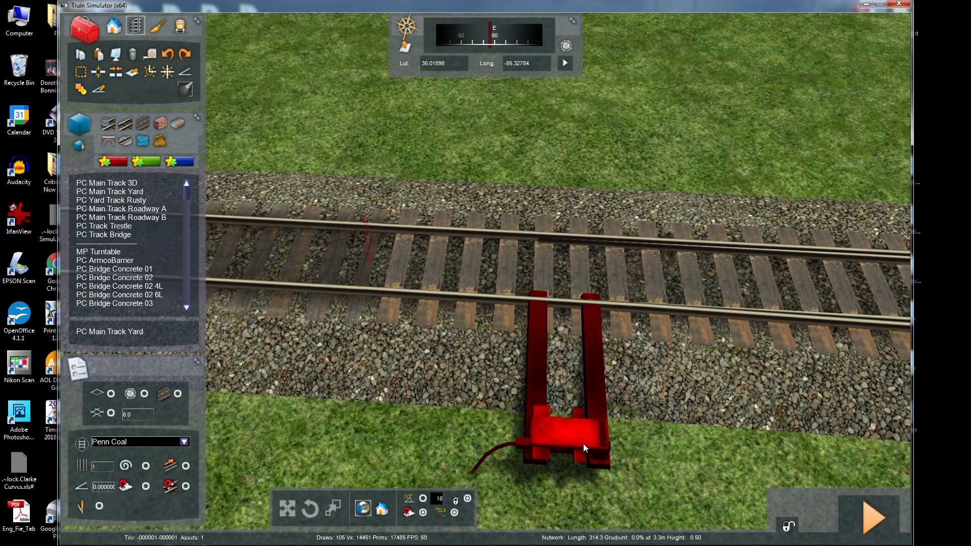
pyautogui.moveTo(584, 444); pyautogui.dragTo(585, 444)
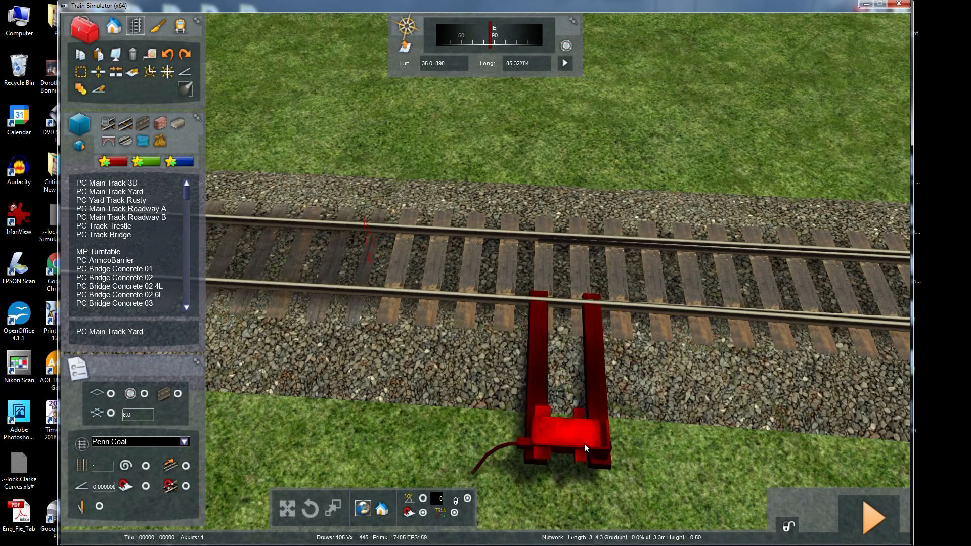
pyautogui.click(584, 444)
# Nudge the switch machine away from the rails so its timbers meet the tie ends
pyautogui.moveTo(590, 436); pyautogui.dragTo(585, 323, button='right')
pyautogui.press('Down')
pyautogui.press('Up')
pyautogui.press('Down')
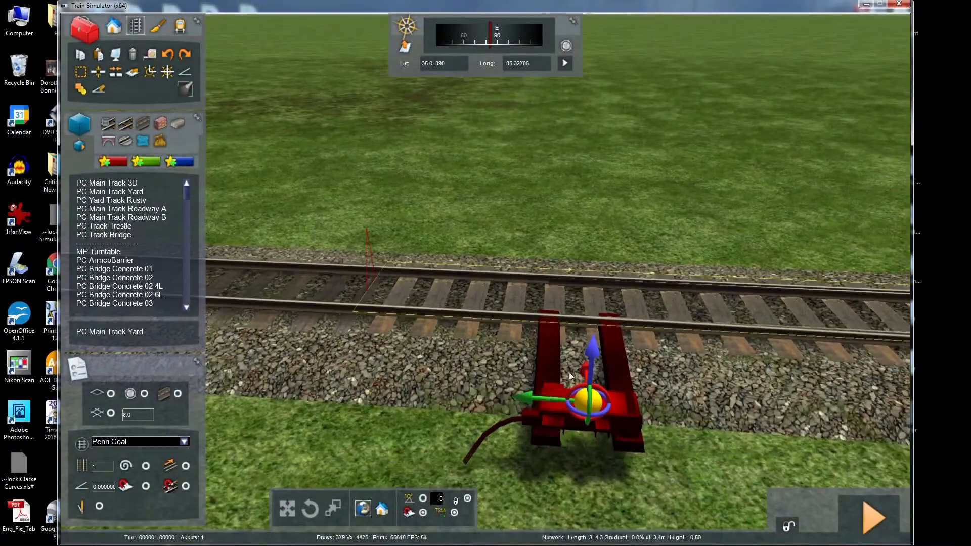
pyautogui.moveTo(576, 331); pyautogui.dragTo(574, 339)
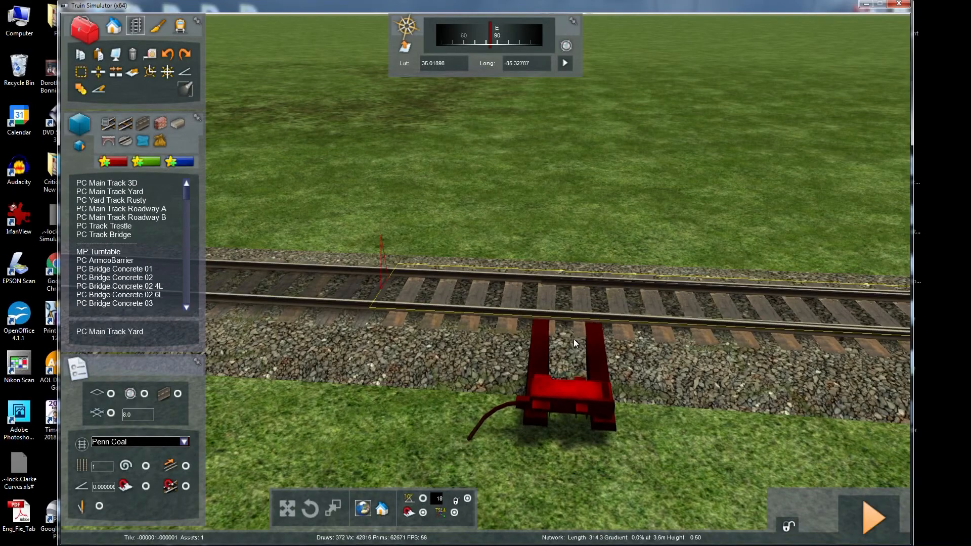
pyautogui.click(609, 426)
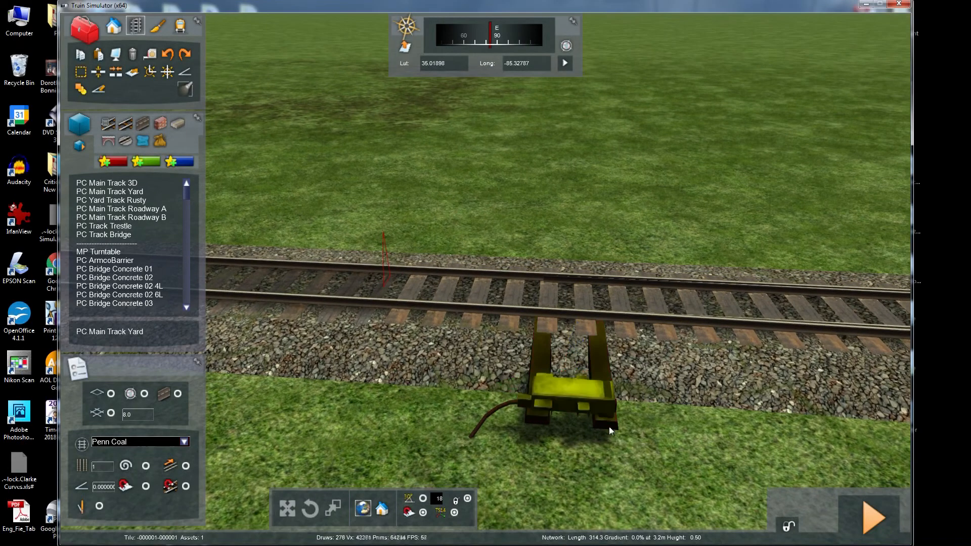
# Save the route changes by switching to play mode, and return to the World Editor
pyautogui.moveTo(539, 487); pyautogui.dragTo(667, 472, button='right')
pyautogui.press('Left')
pyautogui.press('Down')
pyautogui.press('Right')
pyautogui.press('Down')
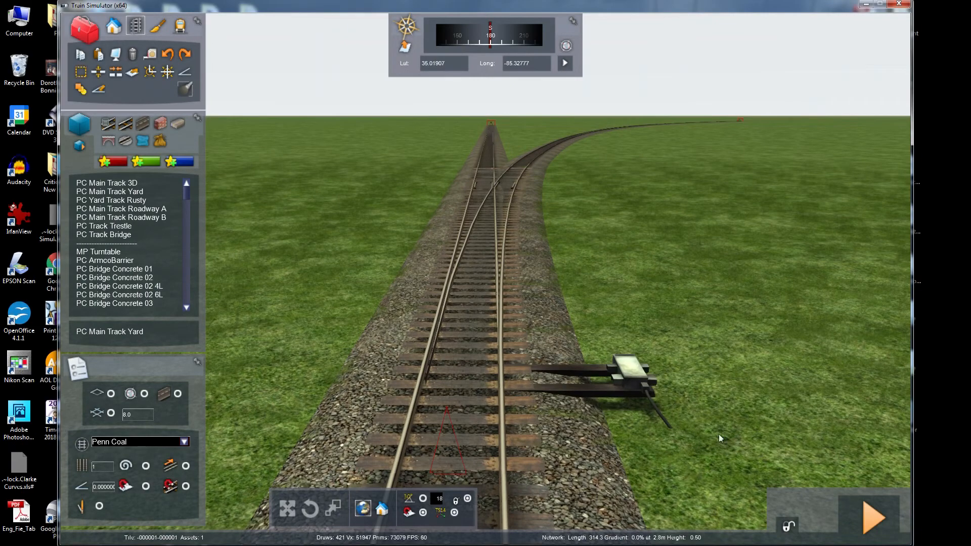
pyautogui.click(871, 515)
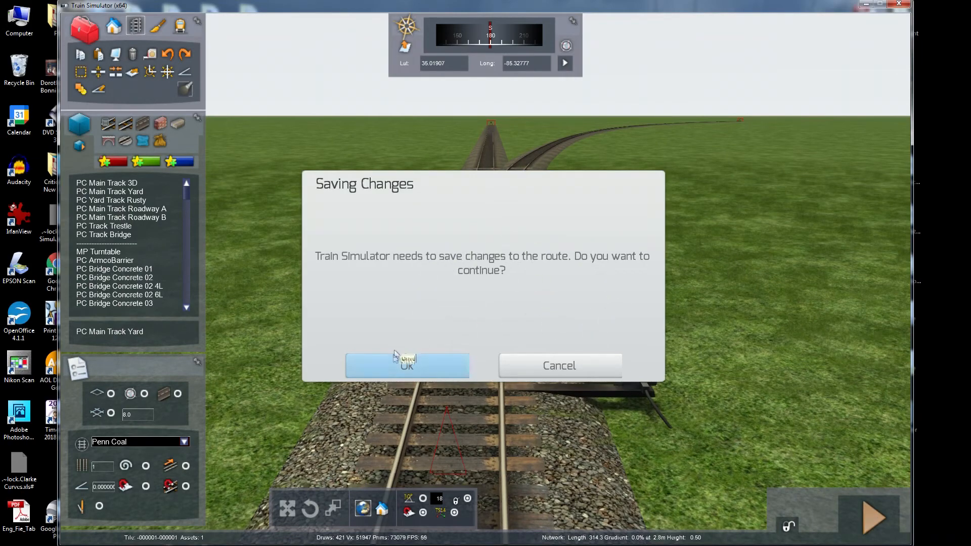
pyautogui.click(412, 370)
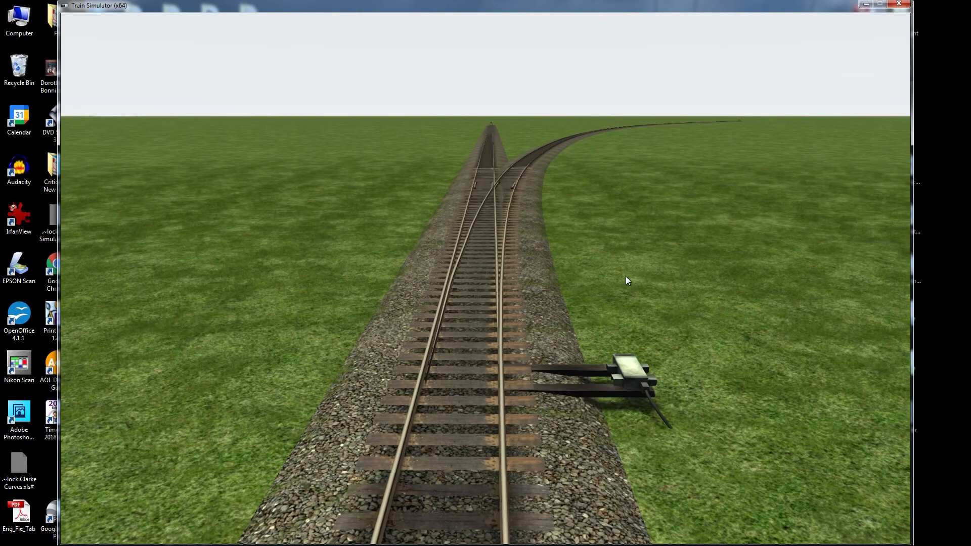
pyautogui.press('Escape')
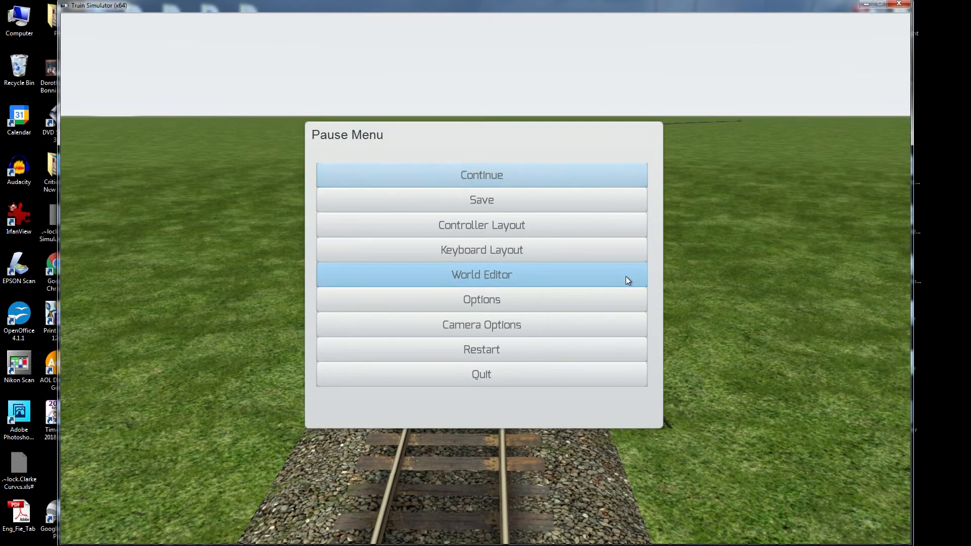
pyautogui.click(490, 277)
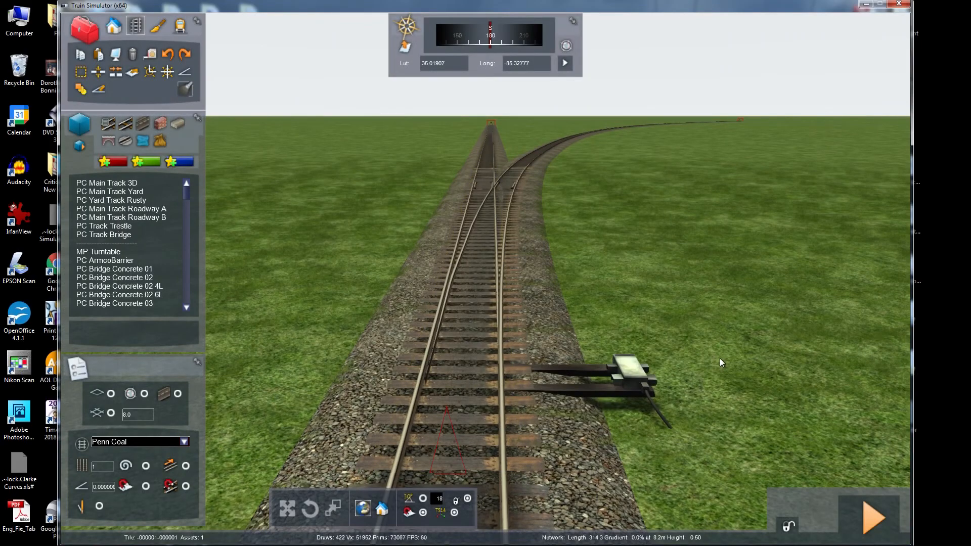
# Enable the Manual Junctions option for new turnouts
pyautogui.press('Down')
pyautogui.moveTo(719, 364); pyautogui.dragTo(690, 394, button='right')
pyautogui.press('Down')
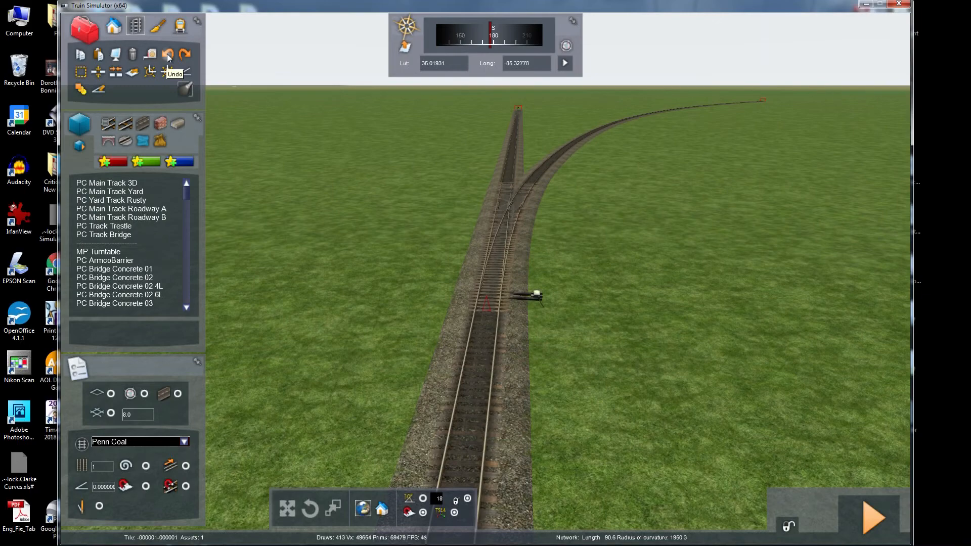
pyautogui.moveTo(657, 280)
pyautogui.mouseDown(button='right')
pyautogui.moveTo(655, 321)
pyautogui.moveTo(658, 269)
pyautogui.mouseUp(button='right')
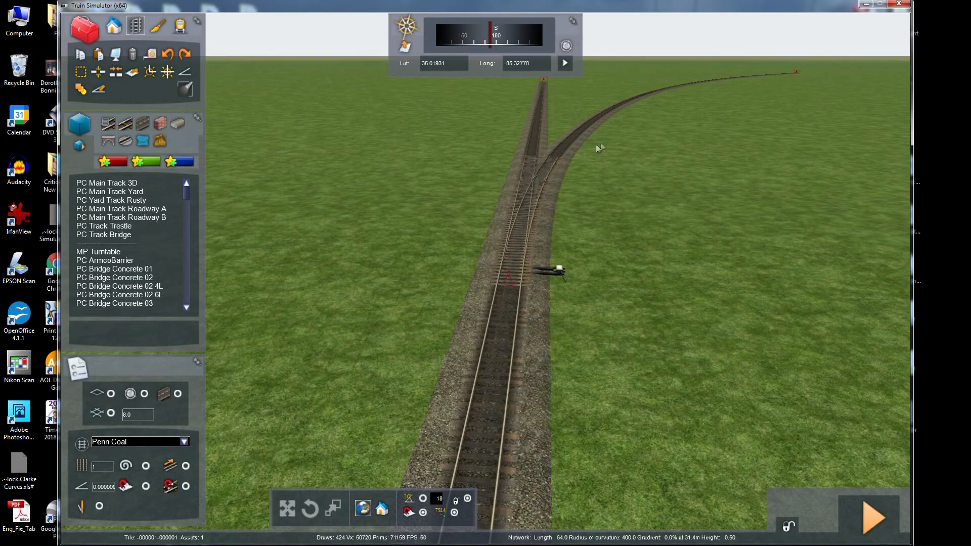
pyautogui.moveTo(689, 204)
pyautogui.mouseDown(button='right')
pyautogui.moveTo(660, 204)
pyautogui.moveTo(671, 133)
pyautogui.moveTo(730, 149)
pyautogui.moveTo(696, 215)
pyautogui.mouseUp(button='right')
pyautogui.press('Up')
pyautogui.press('Up')
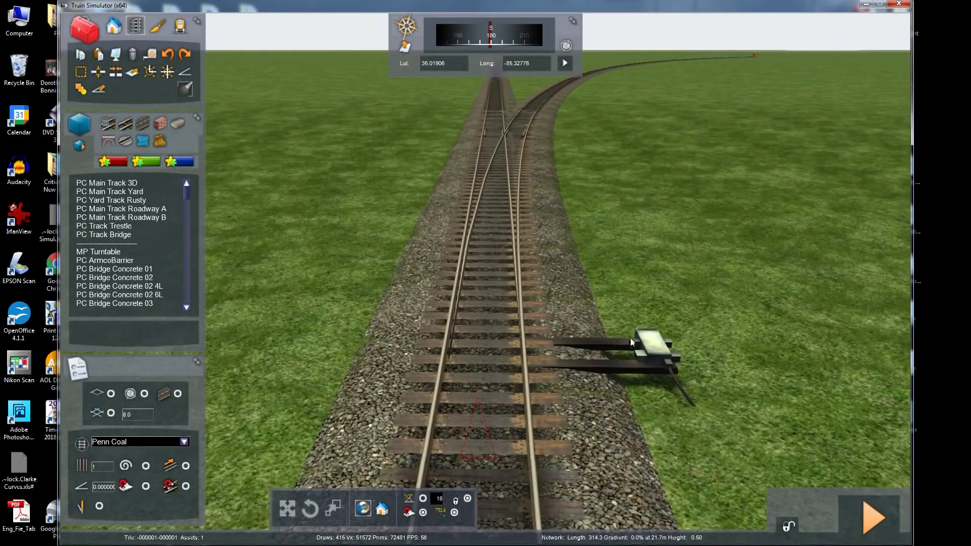
pyautogui.click(644, 354)
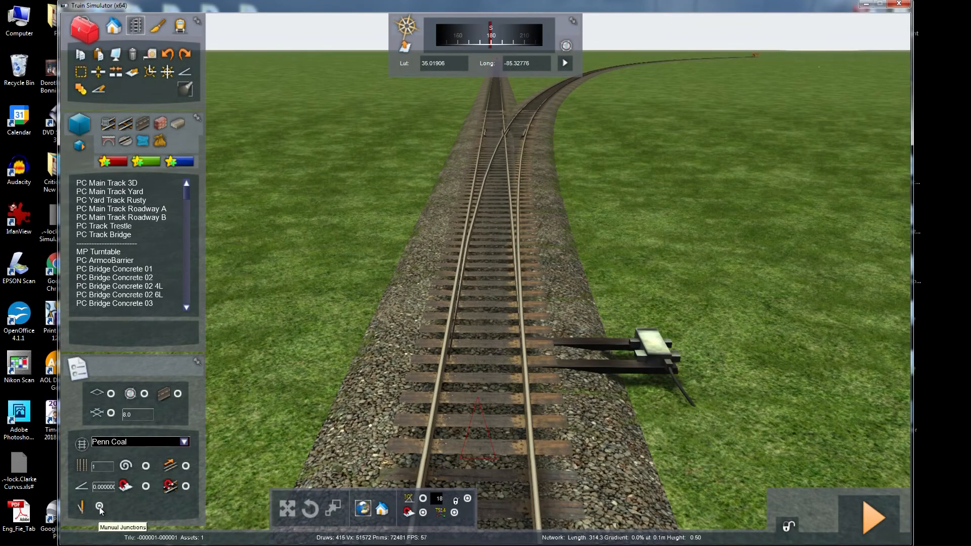
# Using PC Main Track Yard with both speed limits at 15, lay a branch curving east off the straight track, about 64 long with a 400 radius
pyautogui.press('Up')
pyautogui.moveTo(434, 248); pyautogui.dragTo(435, 217, button='right')
pyautogui.press('Up')
pyautogui.moveTo(447, 389)
pyautogui.mouseDown(button='right')
pyautogui.moveTo(447, 303)
pyautogui.moveTo(447, 389)
pyautogui.mouseUp(button='right')
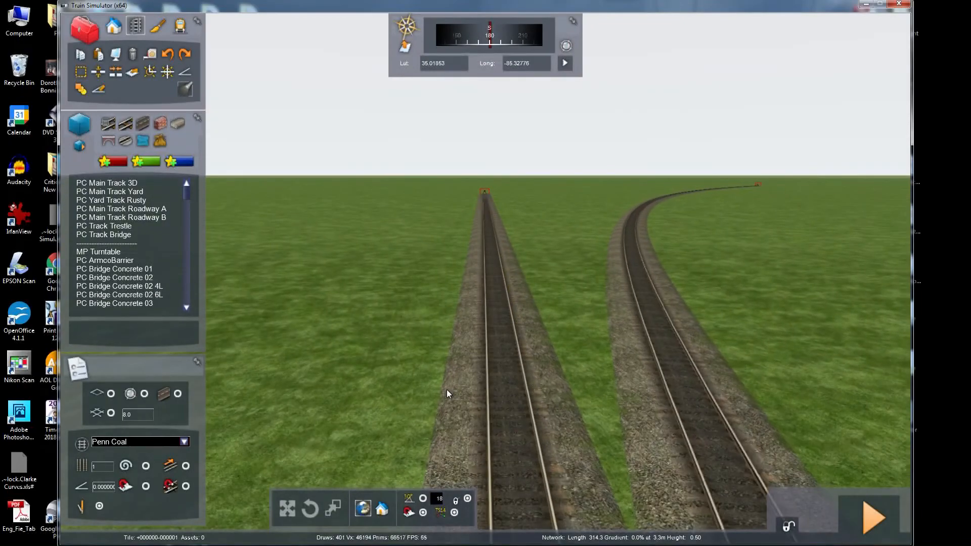
pyautogui.click(149, 193)
pyautogui.doubleClick(807, 108)
pyautogui.write('15')
pyautogui.doubleClick(821, 124)
pyautogui.write('15')
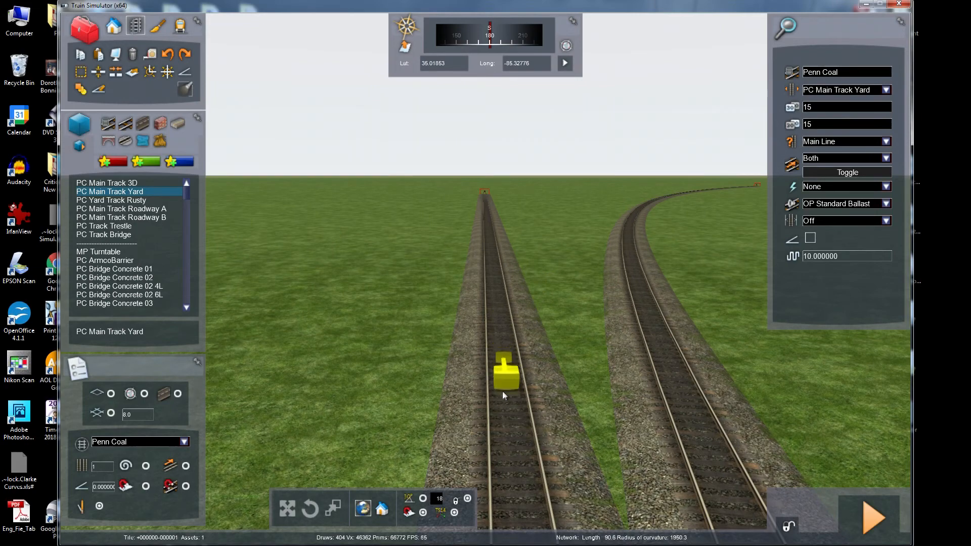
pyautogui.moveTo(502, 394)
pyautogui.mouseDown()
pyautogui.moveTo(481, 381)
pyautogui.moveTo(481, 333)
pyautogui.moveTo(438, 287)
pyautogui.moveTo(344, 235)
pyautogui.mouseUp()
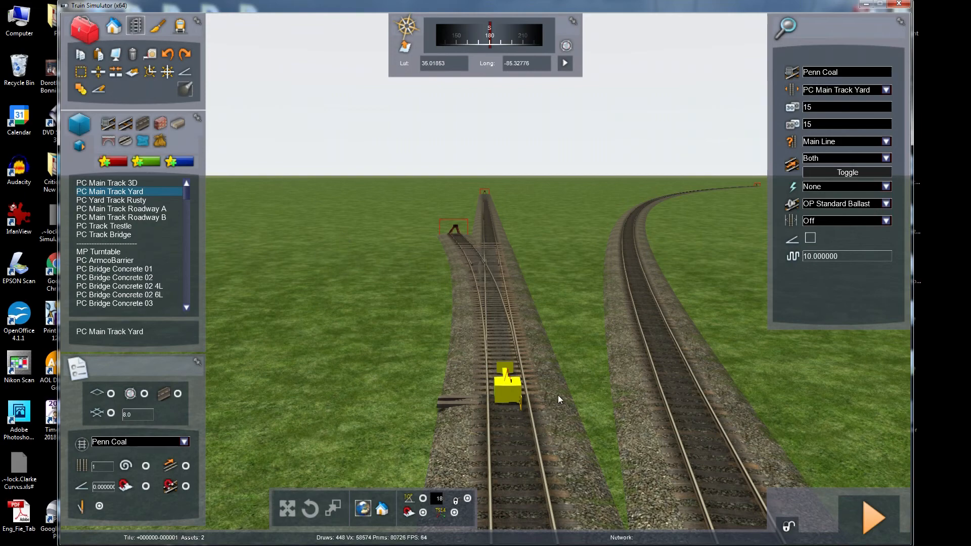
pyautogui.rightClick(579, 422)
# Move the new turnout's manual switch stand from between the rails to the west side of the straight track
pyautogui.moveTo(576, 420); pyautogui.dragTo(647, 427, button='right')
pyautogui.press('Up')
pyautogui.press('Up')
pyautogui.press('Left')
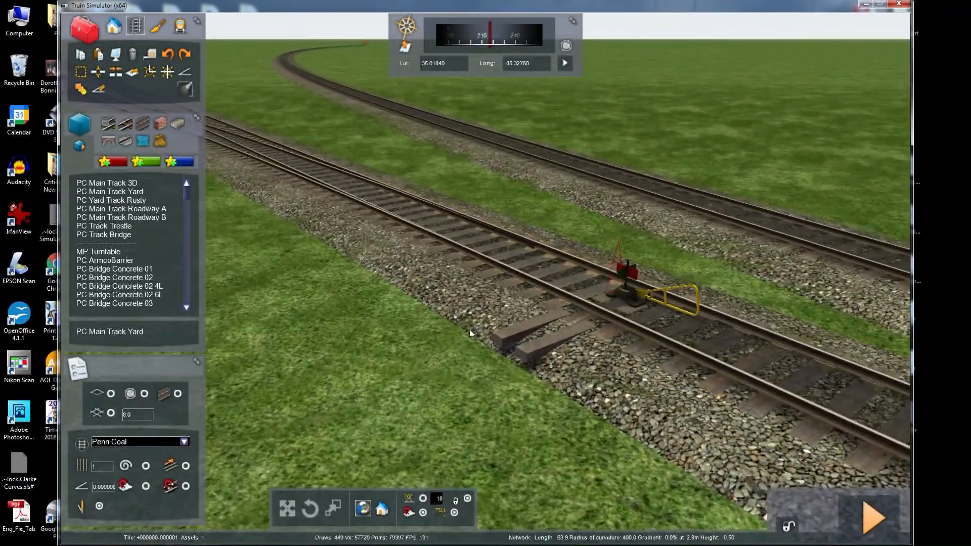
pyautogui.click(641, 299)
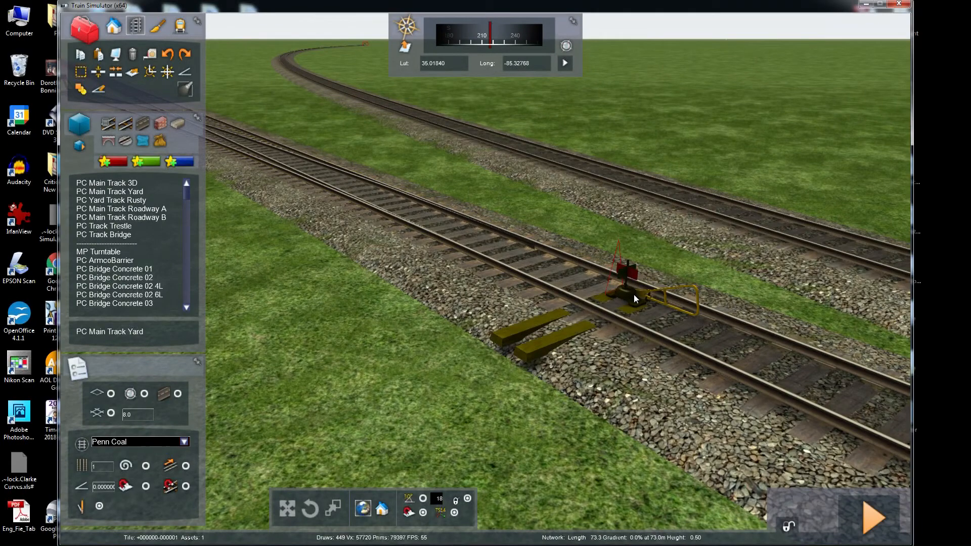
pyautogui.moveTo(633, 294); pyautogui.dragTo(583, 234)
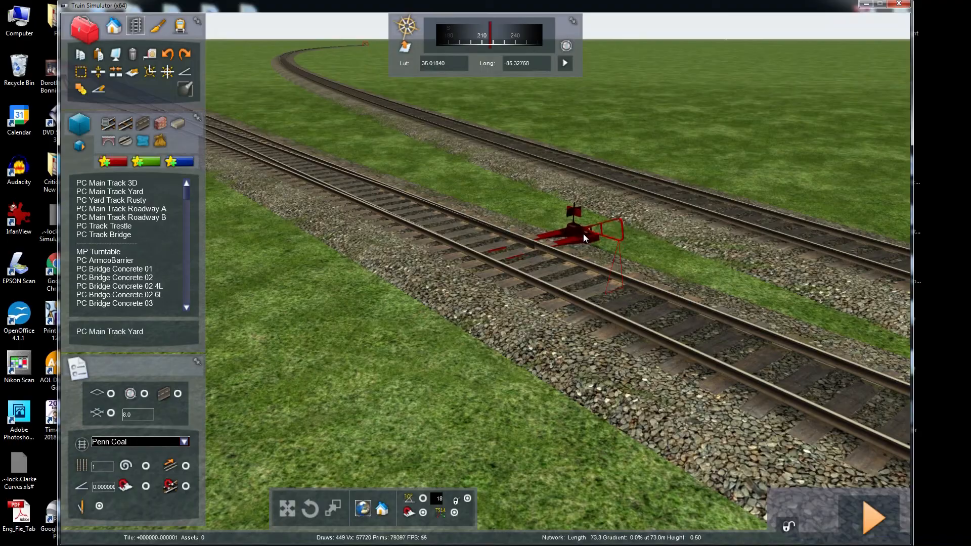
# Turn the manual switch stand around and move it to the east side of the straight track, with its ties against the rail
pyautogui.doubleClick(583, 234)
pyautogui.moveTo(596, 244); pyautogui.dragTo(507, 286, button='right')
pyautogui.press('Up')
pyautogui.press('Down')
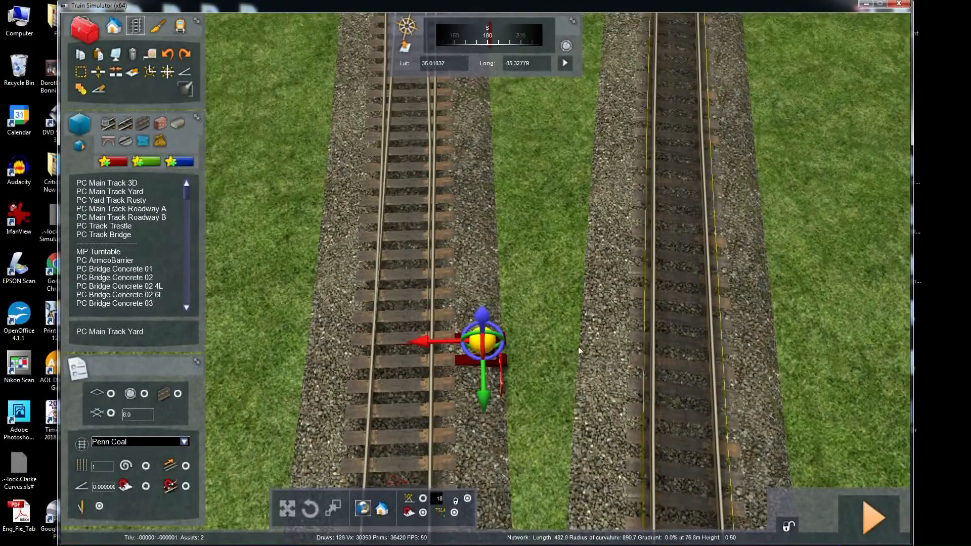
pyautogui.moveTo(494, 354); pyautogui.dragTo(836, 369)
pyautogui.moveTo(424, 343); pyautogui.dragTo(241, 347)
pyautogui.moveTo(316, 356); pyautogui.dragTo(311, 366)
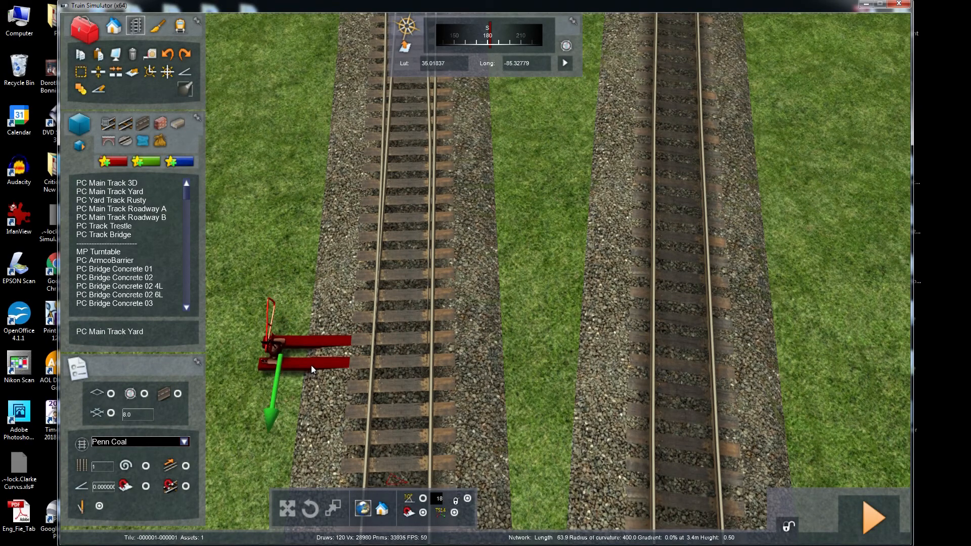
pyautogui.moveTo(263, 329); pyautogui.dragTo(263, 324)
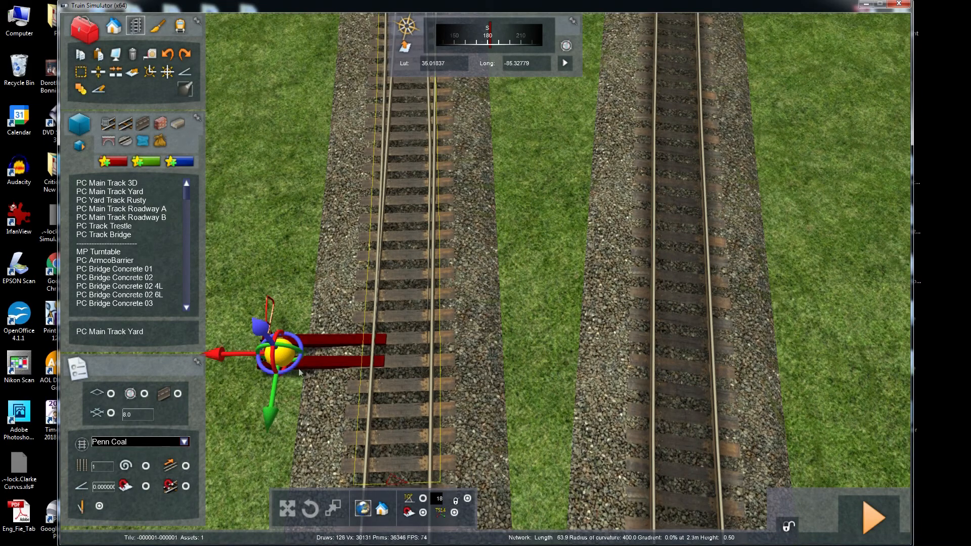
pyautogui.moveTo(290, 366); pyautogui.dragTo(315, 343)
pyautogui.moveTo(265, 324); pyautogui.dragTo(265, 325)
pyautogui.click(312, 247)
# Examine the repositioned manual switch stand and its turnout from several viewpoints along the track
pyautogui.moveTo(281, 238); pyautogui.dragTo(268, 216, button='right')
pyautogui.press('Down')
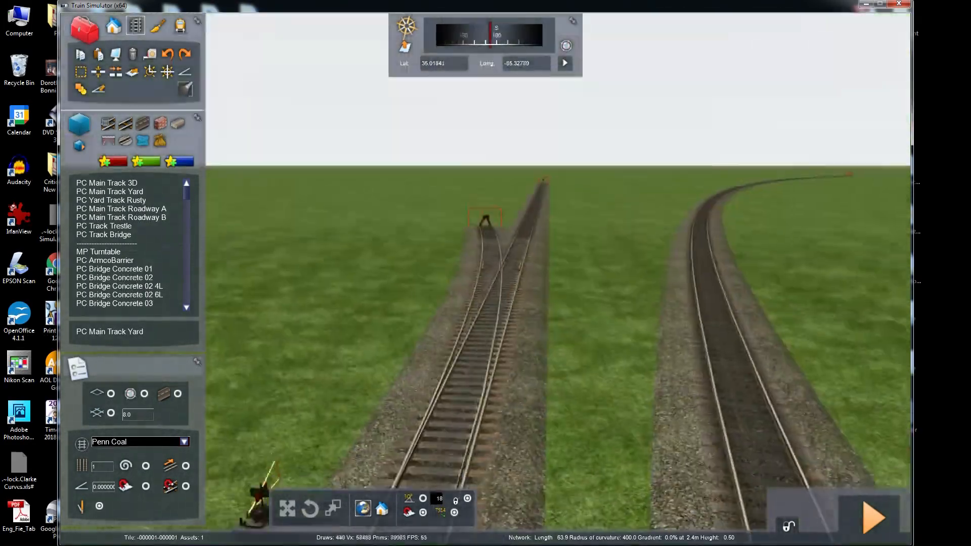
pyautogui.press('Down')
pyautogui.press('Left')
pyautogui.press('Up')
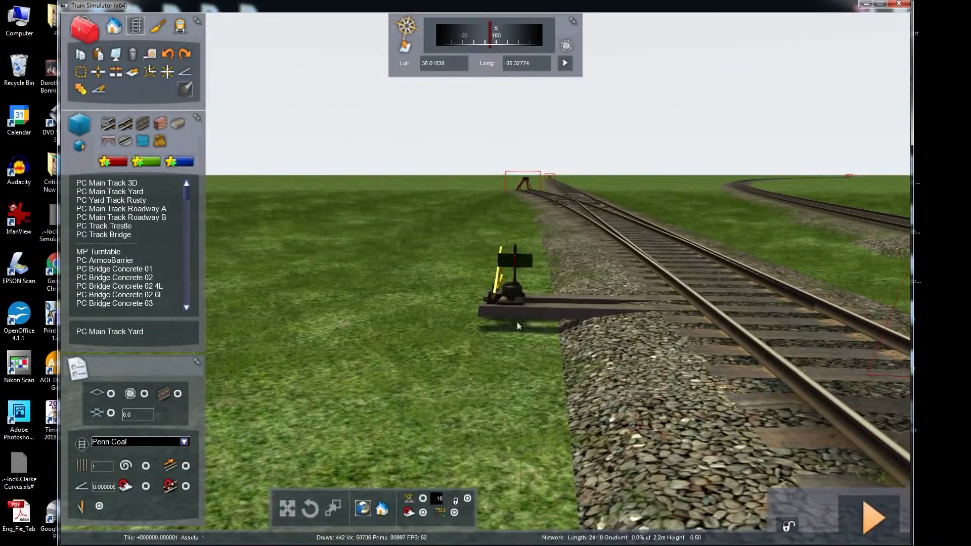
pyautogui.moveTo(522, 405); pyautogui.dragTo(522, 423, button='right')
pyautogui.press('Down')
pyautogui.press('Right')
pyautogui.press('Left')
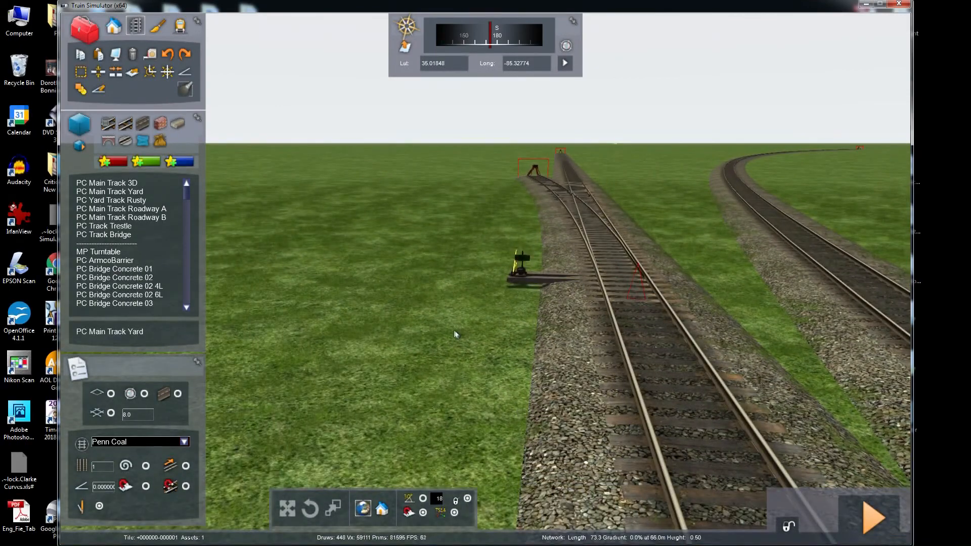
# Undo the switch stand edits and the newly laid branch off the straight track
pyautogui.click(168, 55)
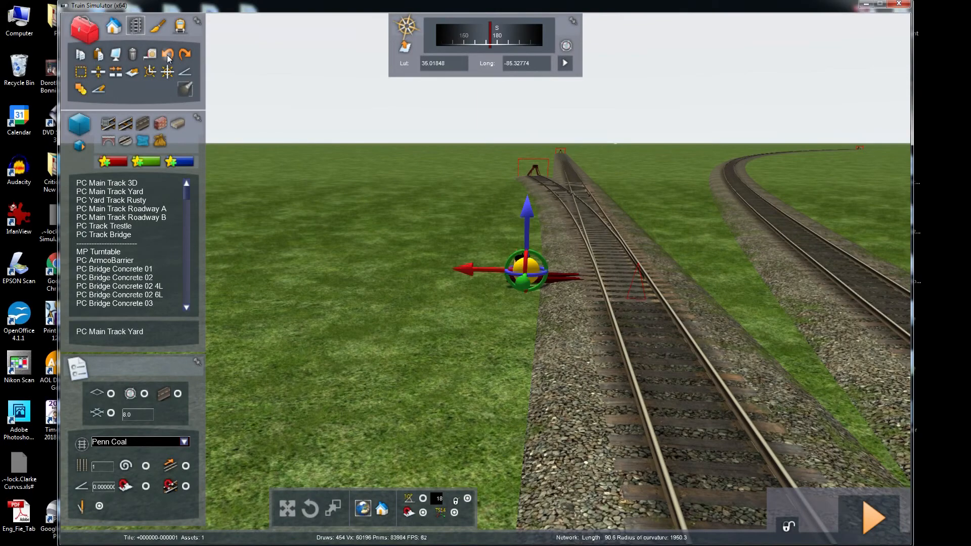
pyautogui.click(168, 57)
pyautogui.click(168, 57)
pyautogui.click(168, 56)
# Delete the long curved track west of the straight track
pyautogui.moveTo(480, 318); pyautogui.dragTo(430, 243, button='right')
pyautogui.moveTo(492, 329); pyautogui.dragTo(519, 343, button='right')
pyautogui.scroll(-5, 519, 343)
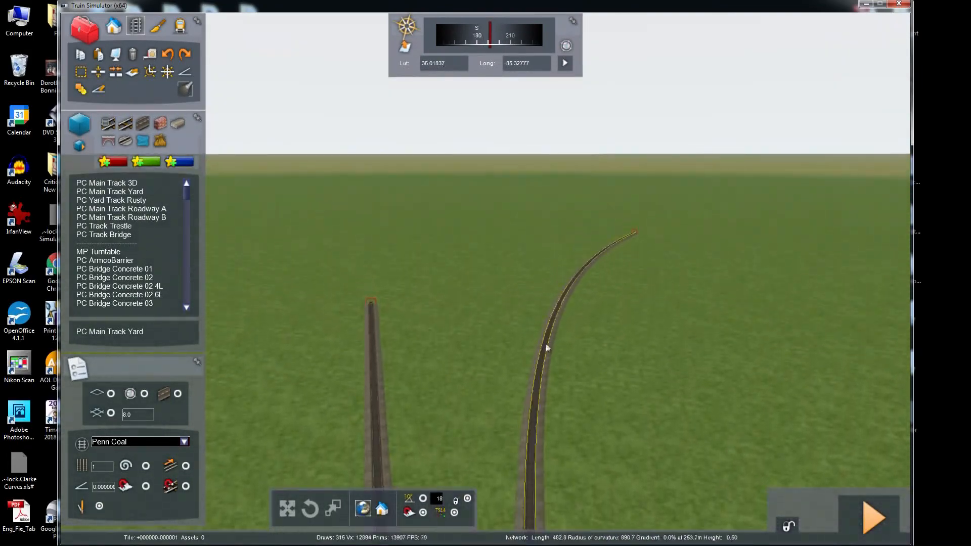
pyautogui.click(572, 286)
pyautogui.doubleClick(572, 286)
pyautogui.moveTo(613, 338); pyautogui.dragTo(480, 359, button='right')
pyautogui.press('Delete')
# Delete the remaining turnout branch on the west side of the straight track
pyautogui.press('Down')
pyautogui.press('Left')
pyautogui.moveTo(610, 365); pyautogui.dragTo(610, 358, button='right')
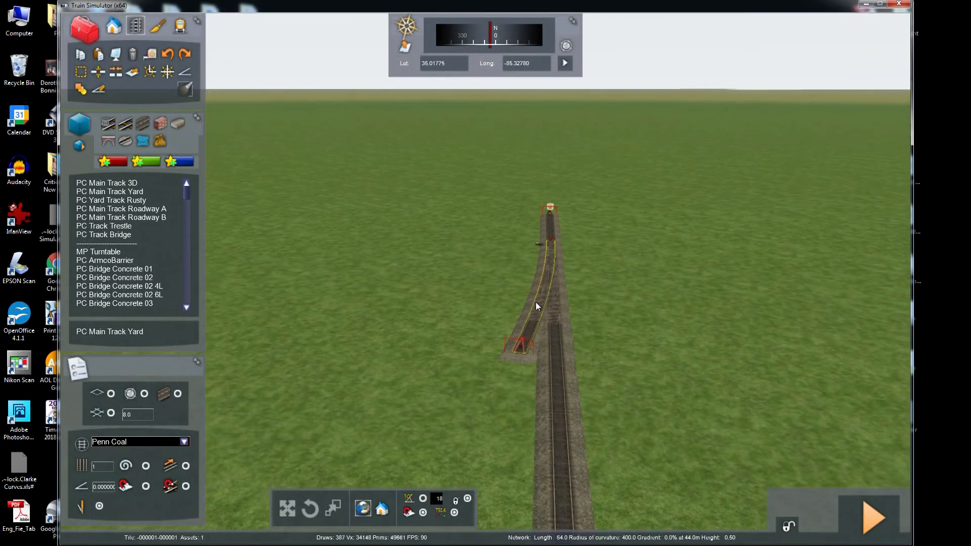
pyautogui.press('Up')
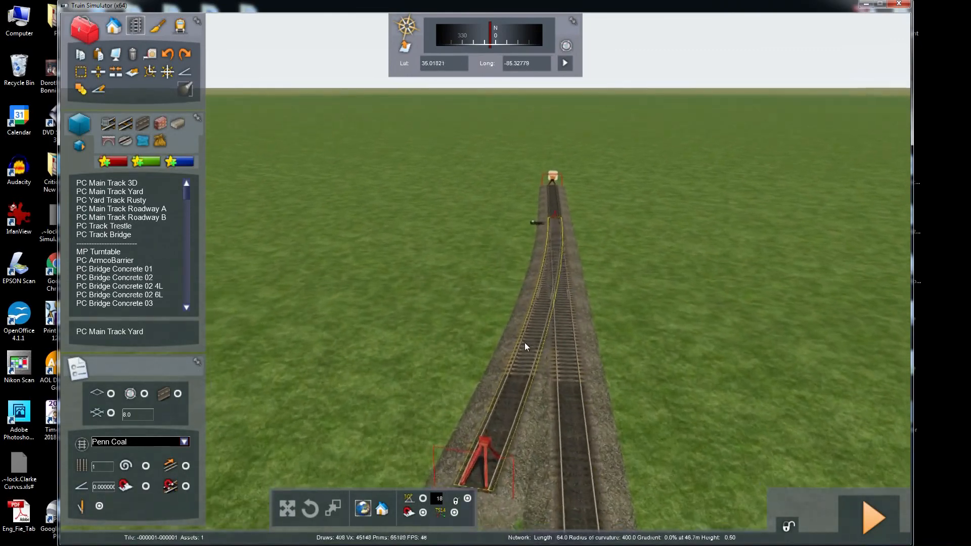
pyautogui.click(535, 337)
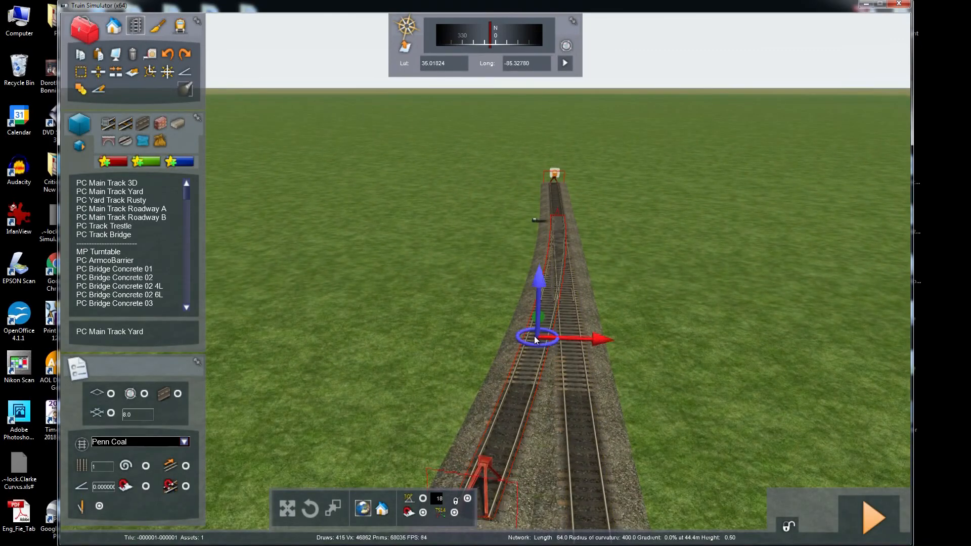
pyautogui.press('Delete')
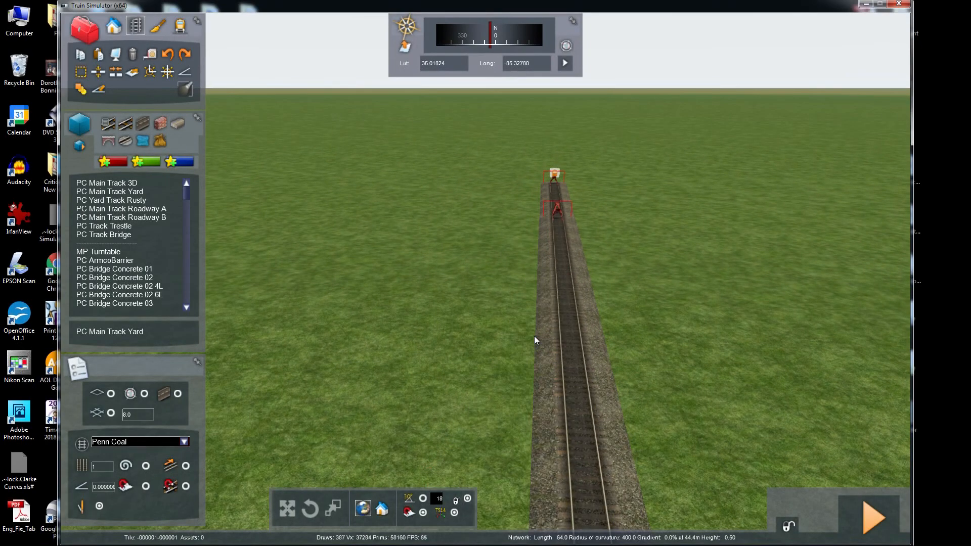
# Weld the straight track sections together at the break between the two back-to-back buffer stops
pyautogui.moveTo(534, 336); pyautogui.dragTo(736, 361, button='right')
pyautogui.press('Up')
pyautogui.press('Up')
pyautogui.press('Up')
pyautogui.press('Up')
pyautogui.press('Down')
pyautogui.press('Down')
pyautogui.moveTo(518, 288); pyautogui.dragTo(518, 310, button='right')
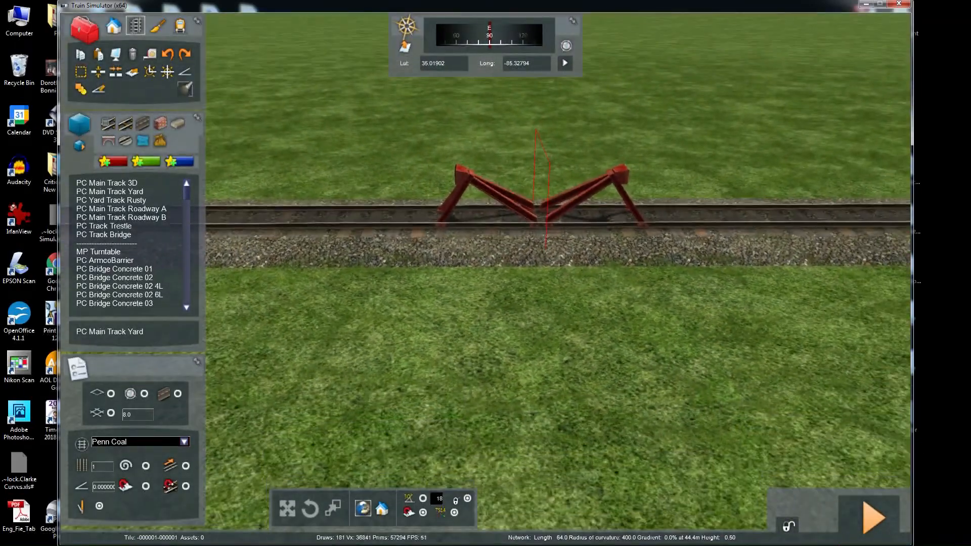
pyautogui.press('Up')
pyautogui.press('Right')
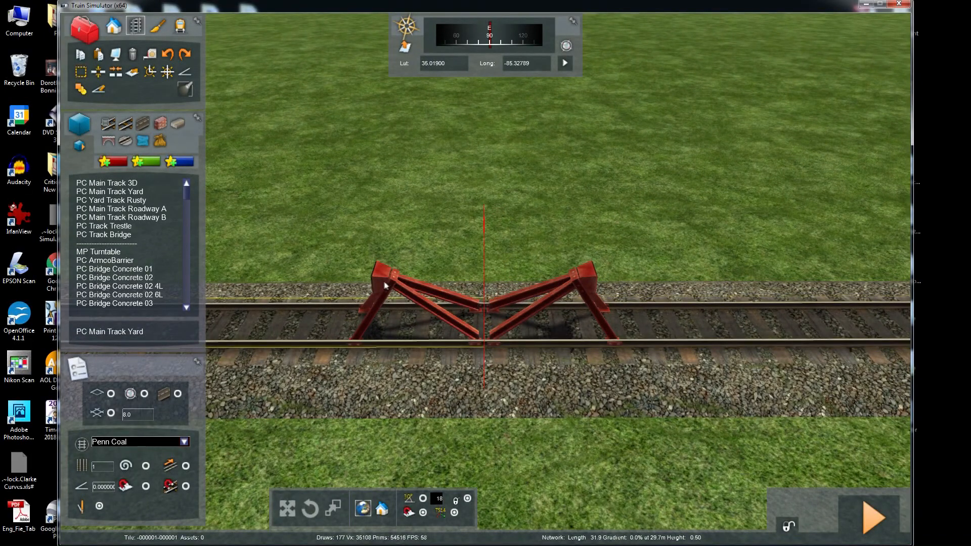
pyautogui.moveTo(546, 362); pyautogui.dragTo(550, 324, button='right')
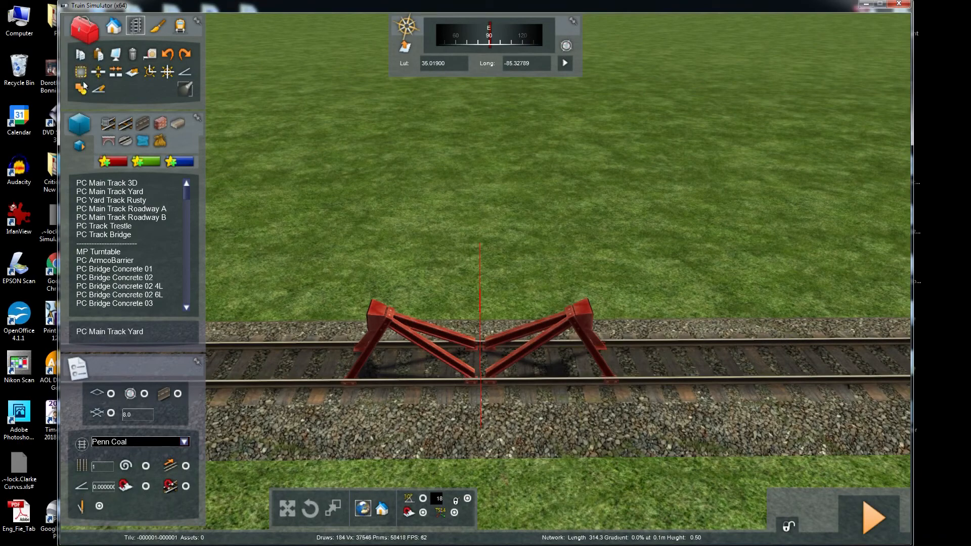
pyautogui.click(150, 71)
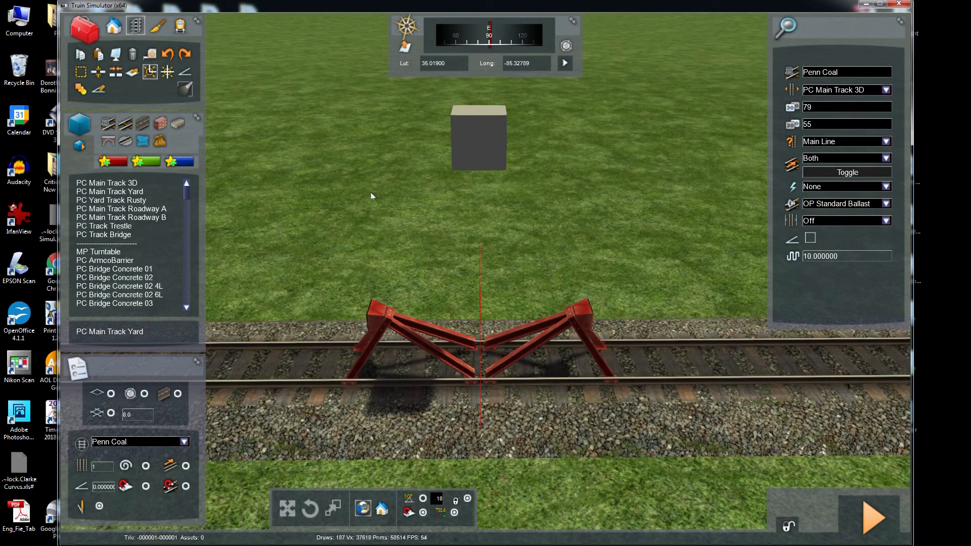
pyautogui.click(473, 137)
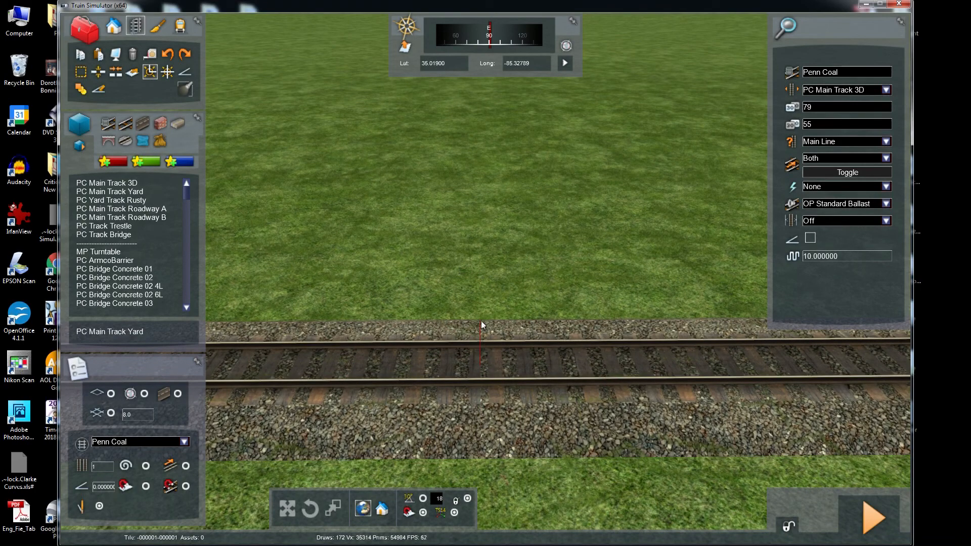
# Leave the weld tool and delete both remaining sections of the straight track
pyautogui.moveTo(451, 366); pyautogui.dragTo(111, 308, button='right')
pyautogui.press('Up')
pyautogui.moveTo(410, 278); pyautogui.dragTo(406, 310, button='right')
pyautogui.press('Right')
pyautogui.press('Up')
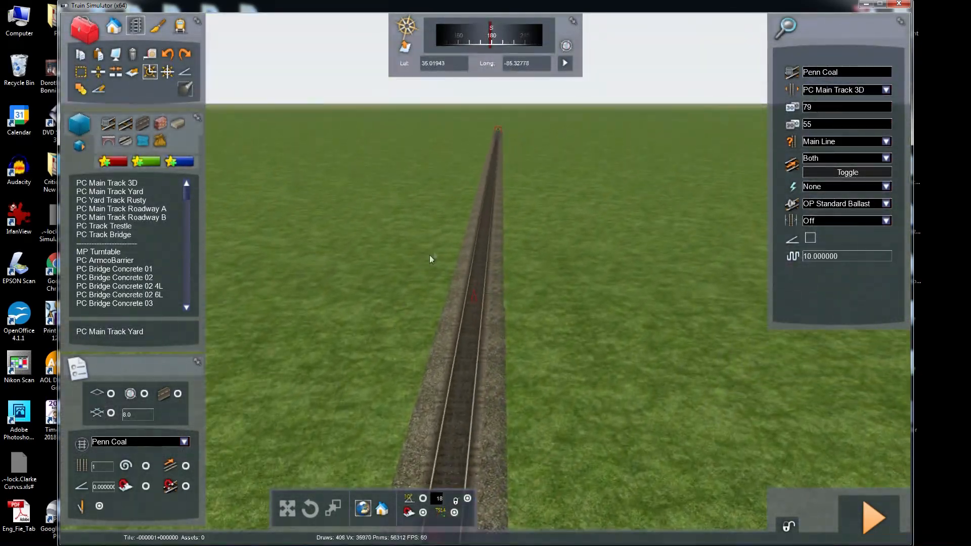
pyautogui.click(543, 205)
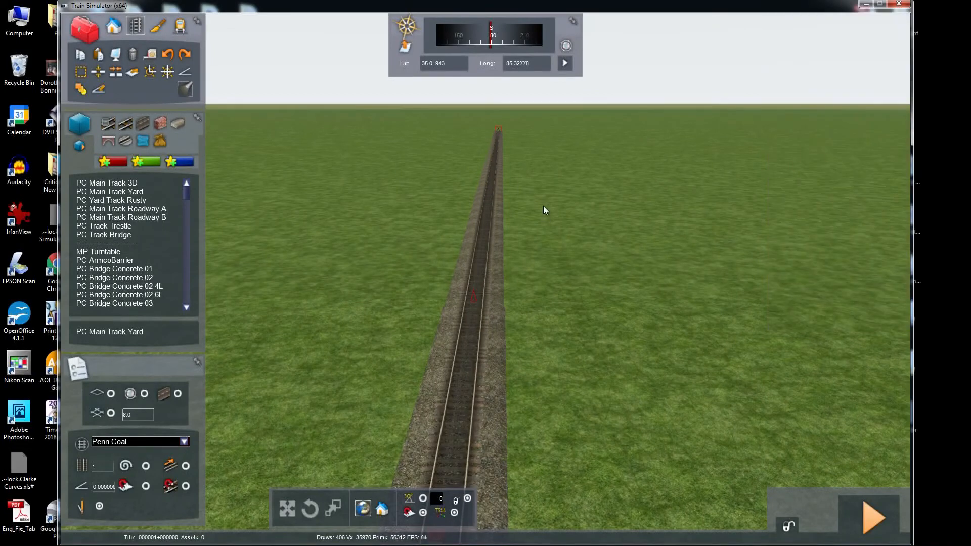
pyautogui.click(491, 198)
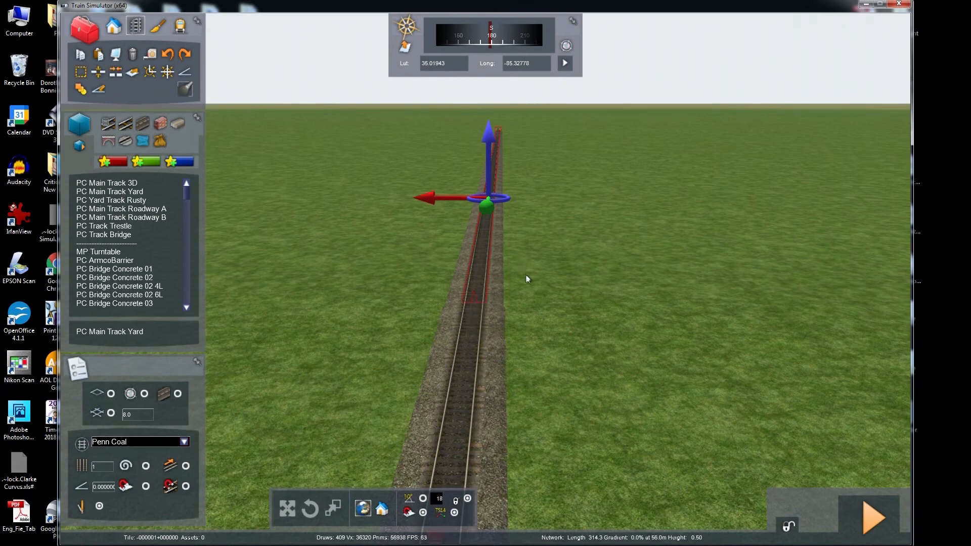
pyautogui.press('Delete')
pyautogui.click(477, 368)
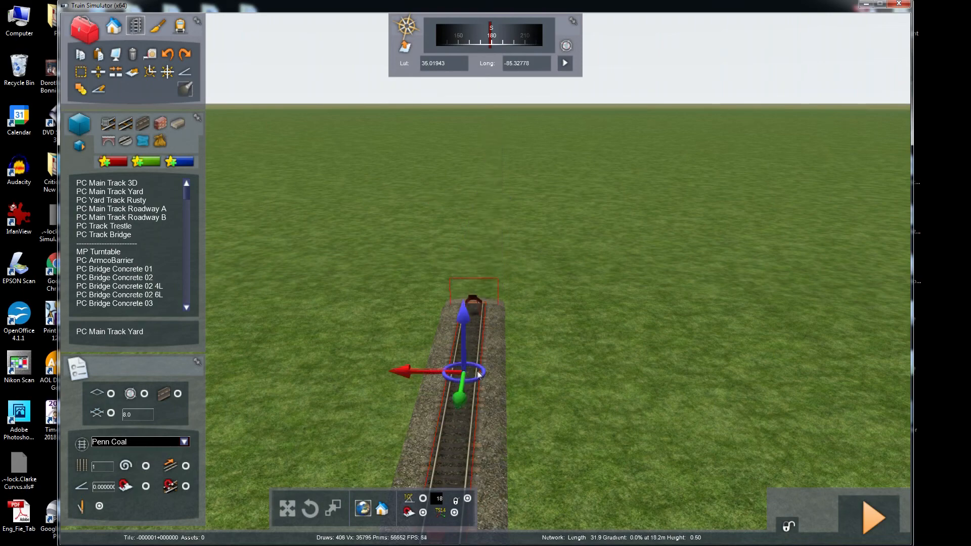
pyautogui.press('Delete')
pyautogui.press('Down')
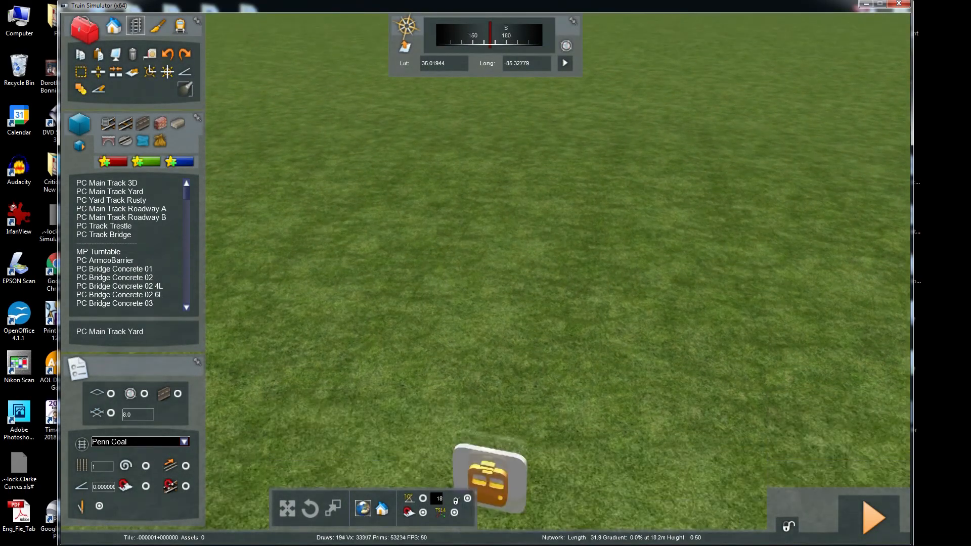
pyautogui.moveTo(516, 323)
pyautogui.mouseDown(button='right')
pyautogui.moveTo(485, 349)
pyautogui.moveTo(498, 356)
pyautogui.moveTo(515, 306)
pyautogui.mouseUp(button='right')
pyautogui.press('Up')
pyautogui.press('Left')
pyautogui.press('Right')
pyautogui.press('Down')
pyautogui.press('Right')
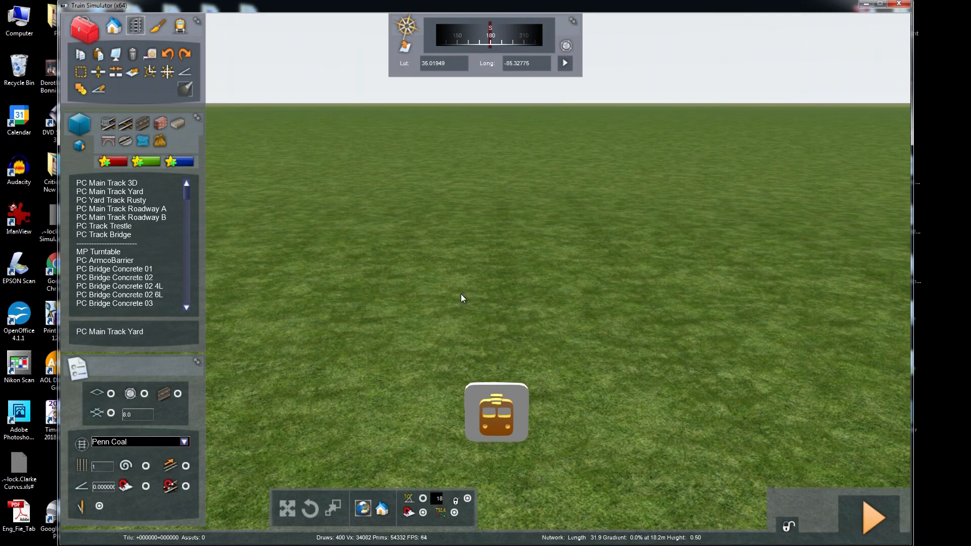
pyautogui.moveTo(460, 295)
pyautogui.mouseDown(button='right')
pyautogui.moveTo(399, 284)
pyautogui.moveTo(388, 243)
pyautogui.moveTo(557, 265)
pyautogui.moveTo(498, 262)
pyautogui.moveTo(482, 286)
pyautogui.mouseUp(button='right')
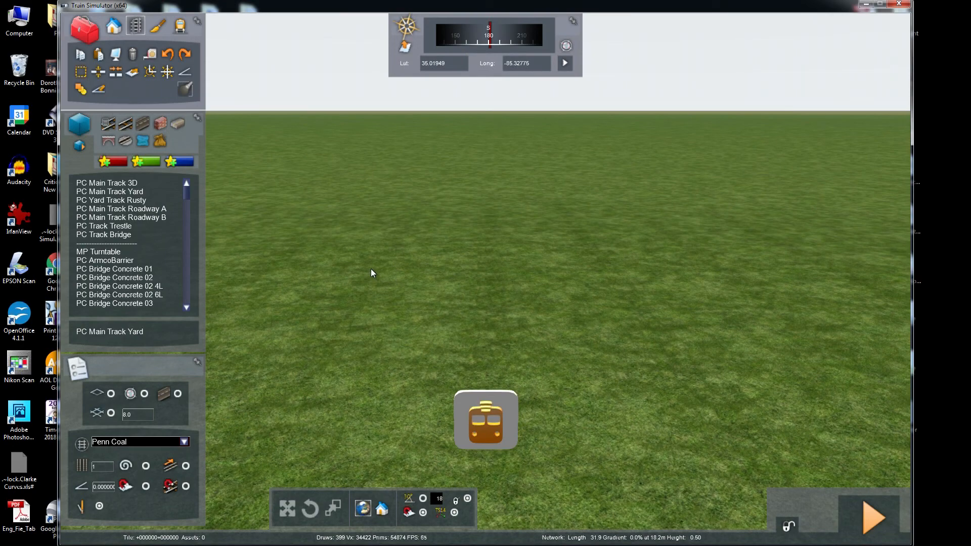
pyautogui.moveTo(371, 268); pyautogui.dragTo(370, 239, button='right')
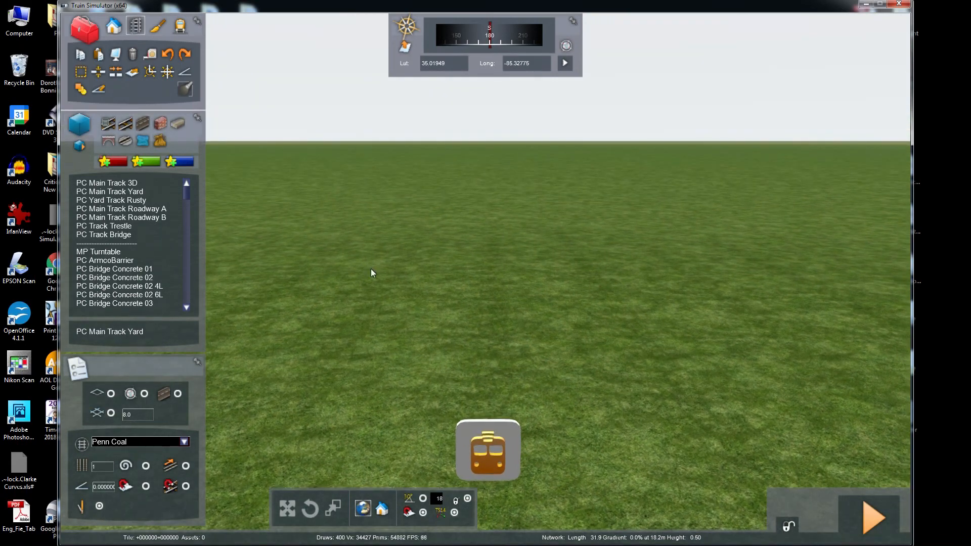